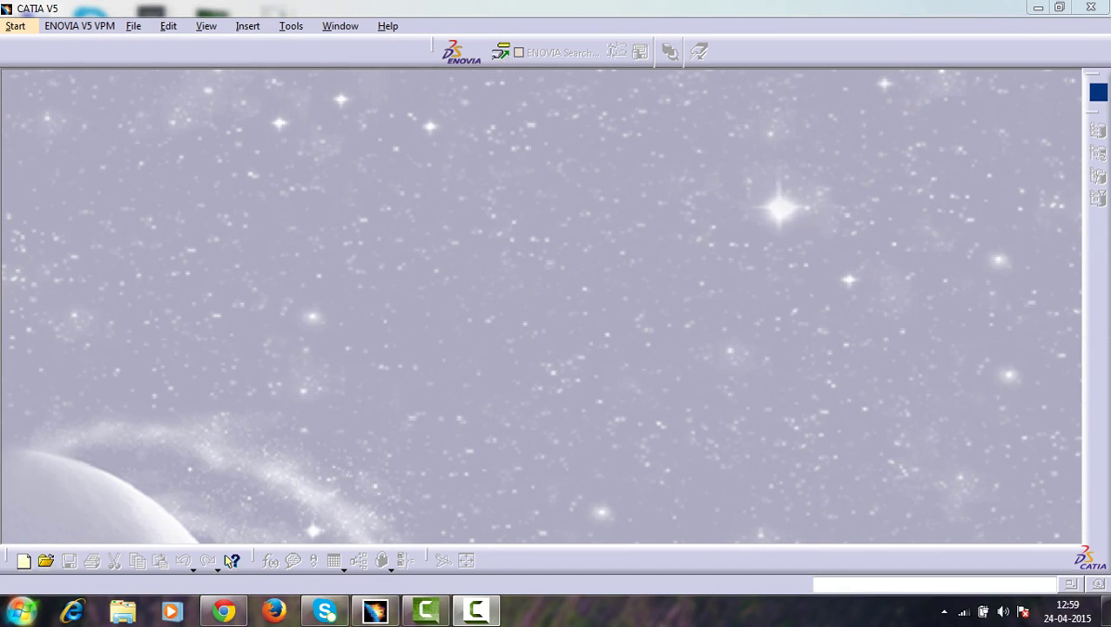
# Create a new part named "crane hook" in Part Design with hybrid design enabled.
pyautogui.click(16, 26)
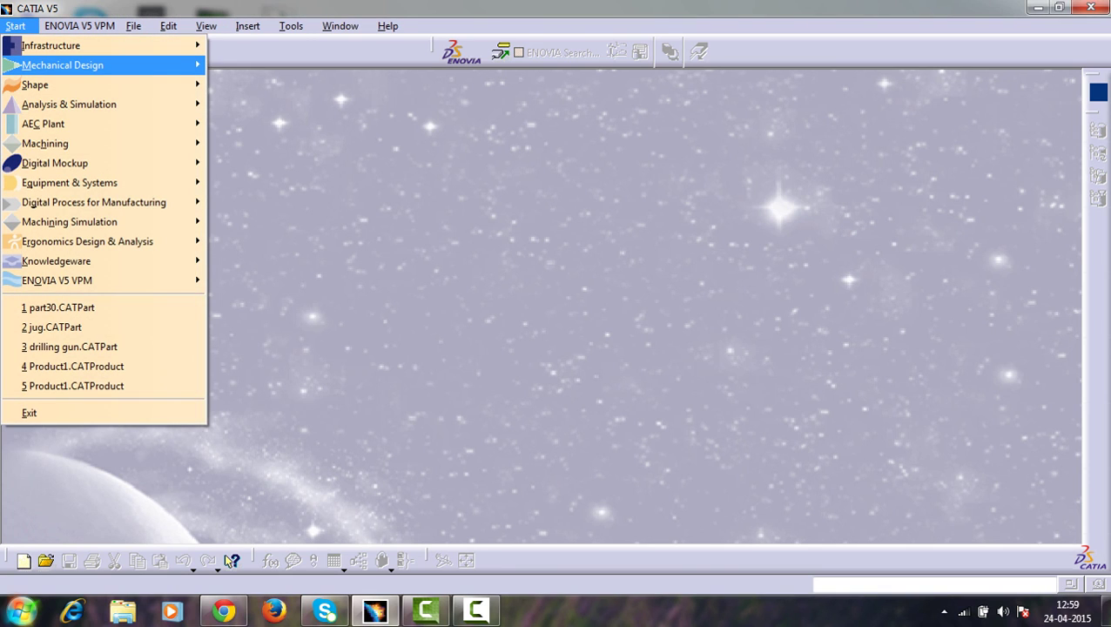
pyautogui.moveTo(78, 65)
pyautogui.press('Return')
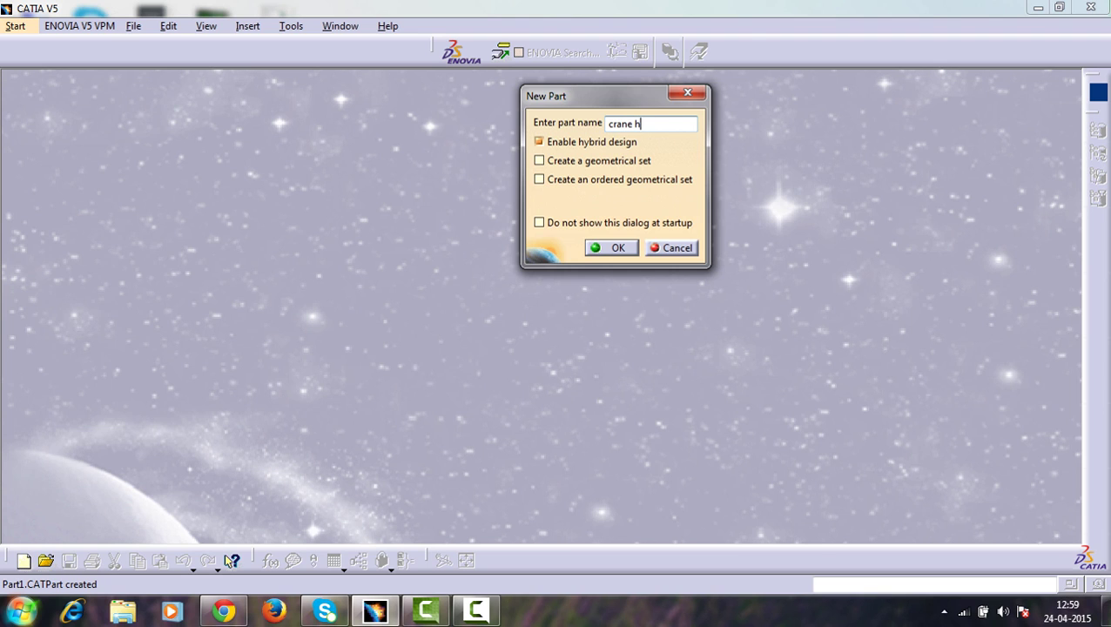
pyautogui.press('Return')
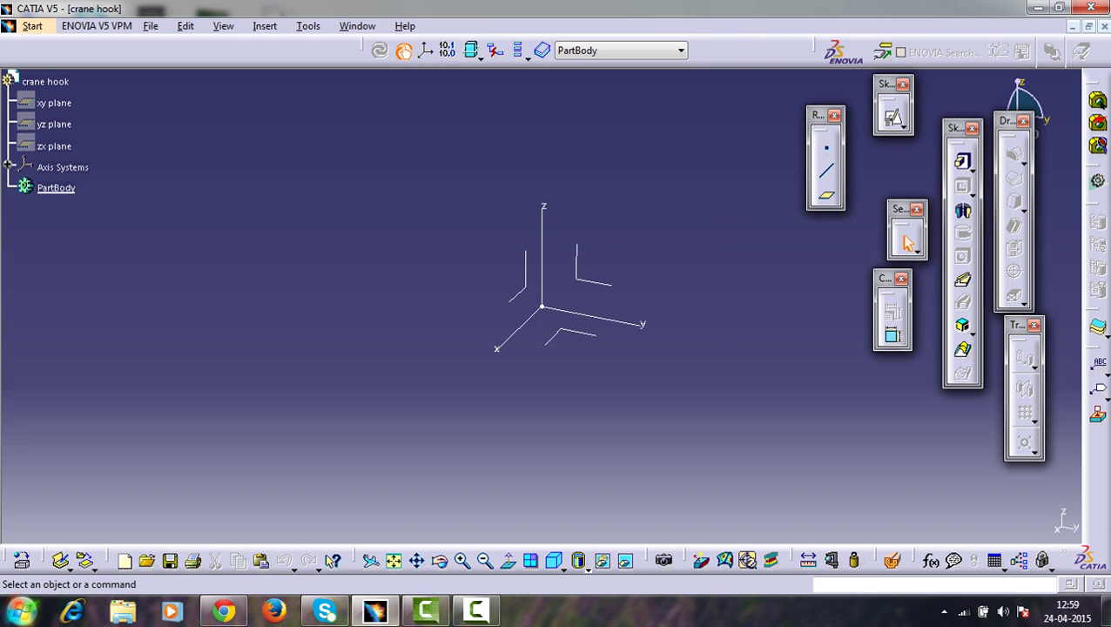
# Open a positioned sketch on the yz plane with implicit origin and orientation.
pyautogui.click(577, 277)
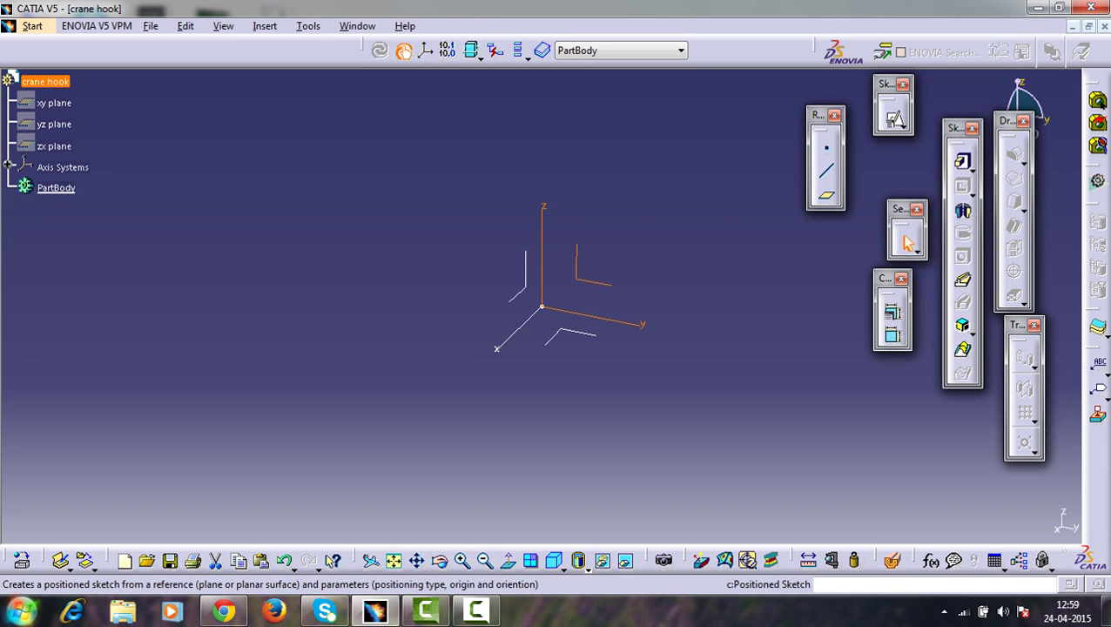
pyautogui.click(906, 244)
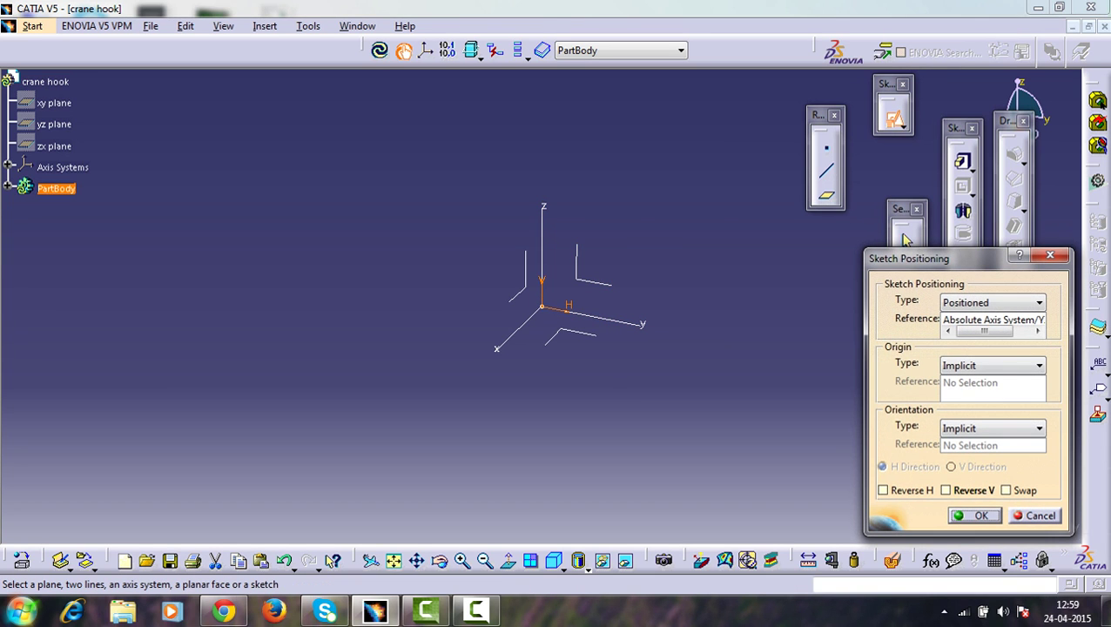
pyautogui.press('Return')
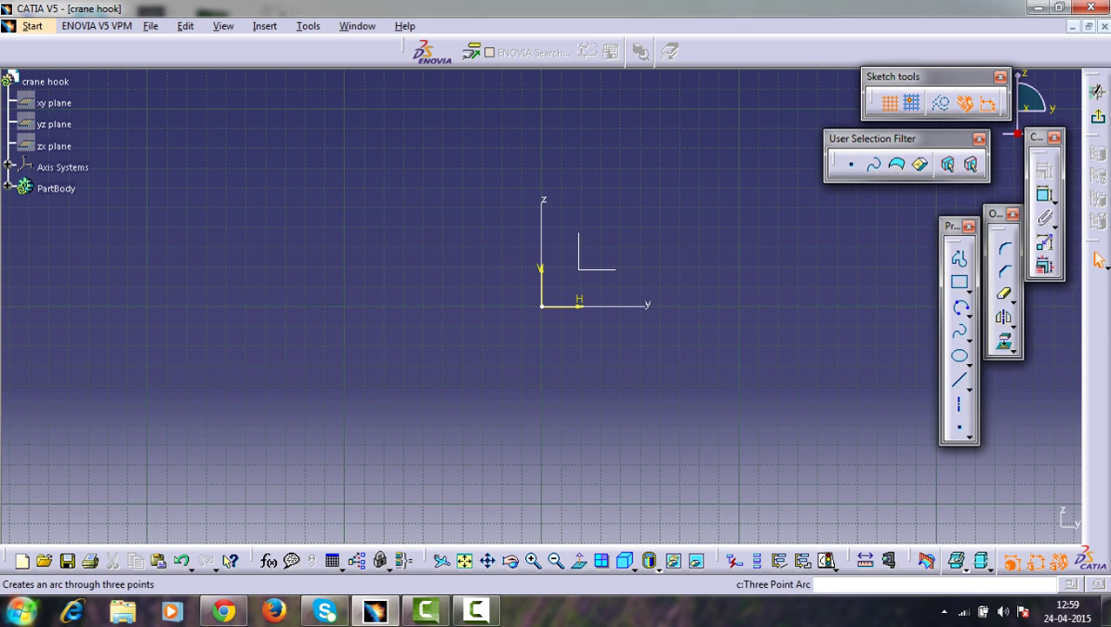
# Draw a circle centred on the sketch origin with a radius of about 57 mm.
pyautogui.click(968, 315)
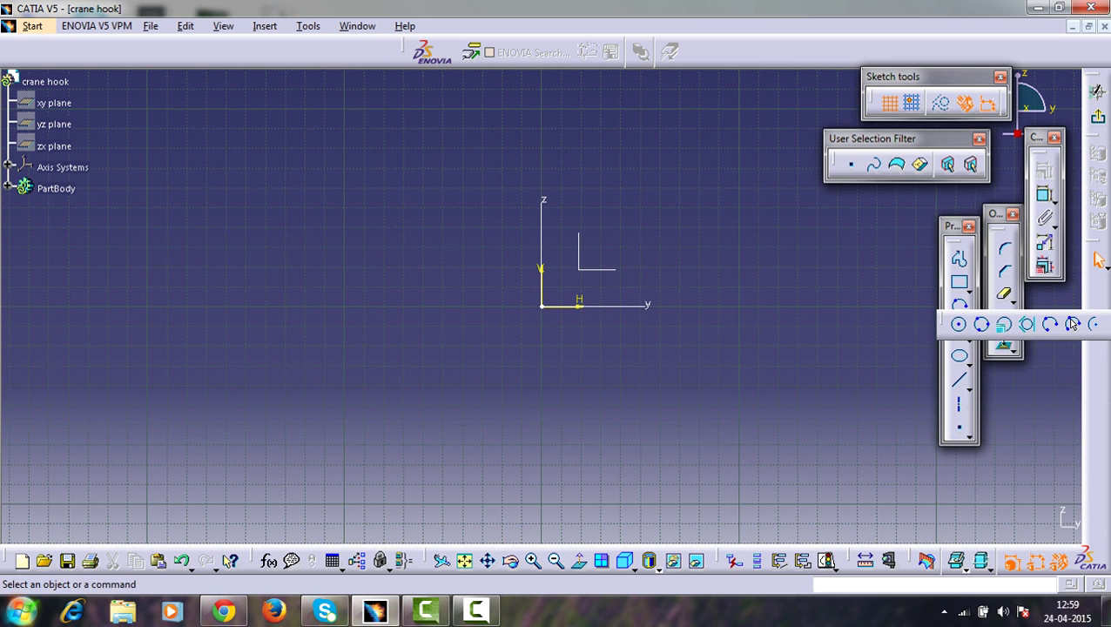
pyautogui.click(959, 325)
pyautogui.click(535, 300)
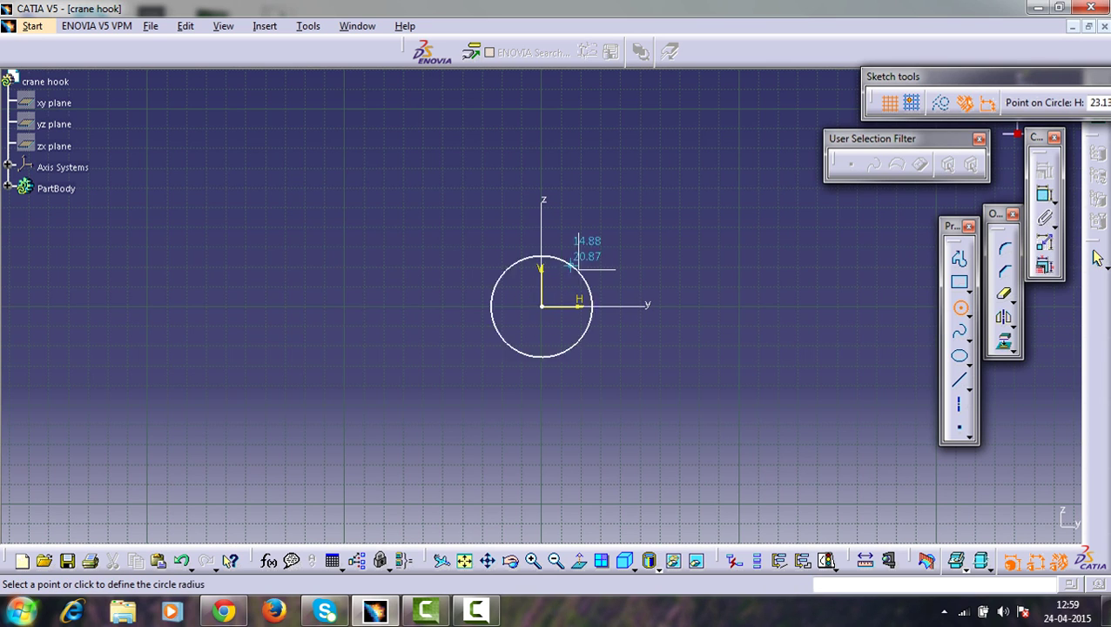
pyautogui.click(592, 205)
# Dimension the circle's radius and set it to 62 mm.
pyautogui.click(1043, 193)
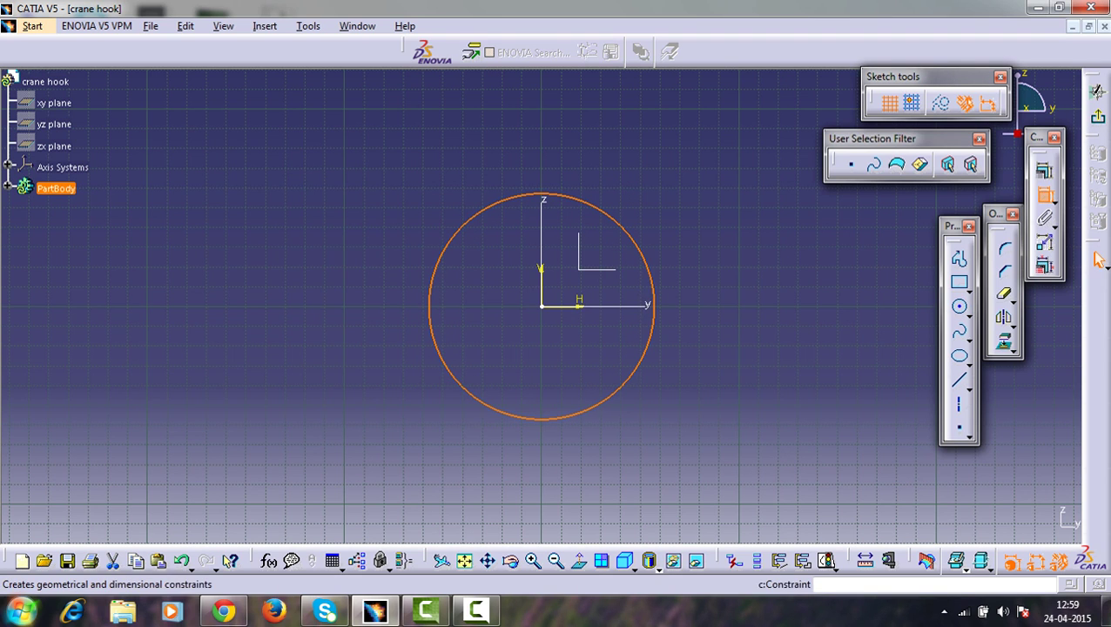
pyautogui.click(727, 400)
pyautogui.doubleClick(731, 401)
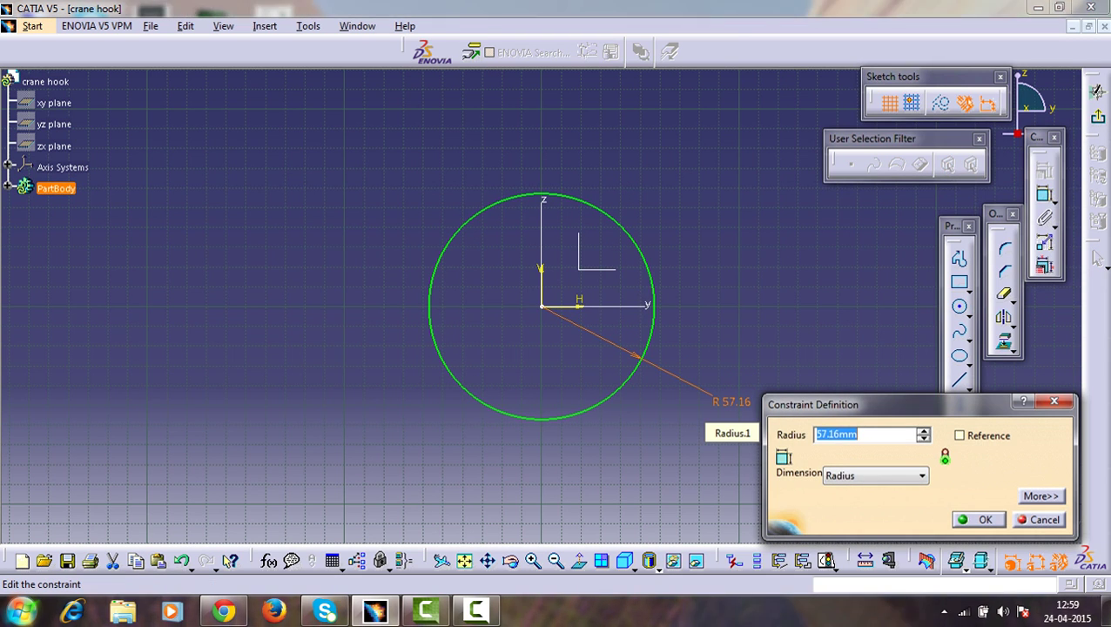
pyautogui.write('62')
pyautogui.press('Return')
pyautogui.click(784, 400)
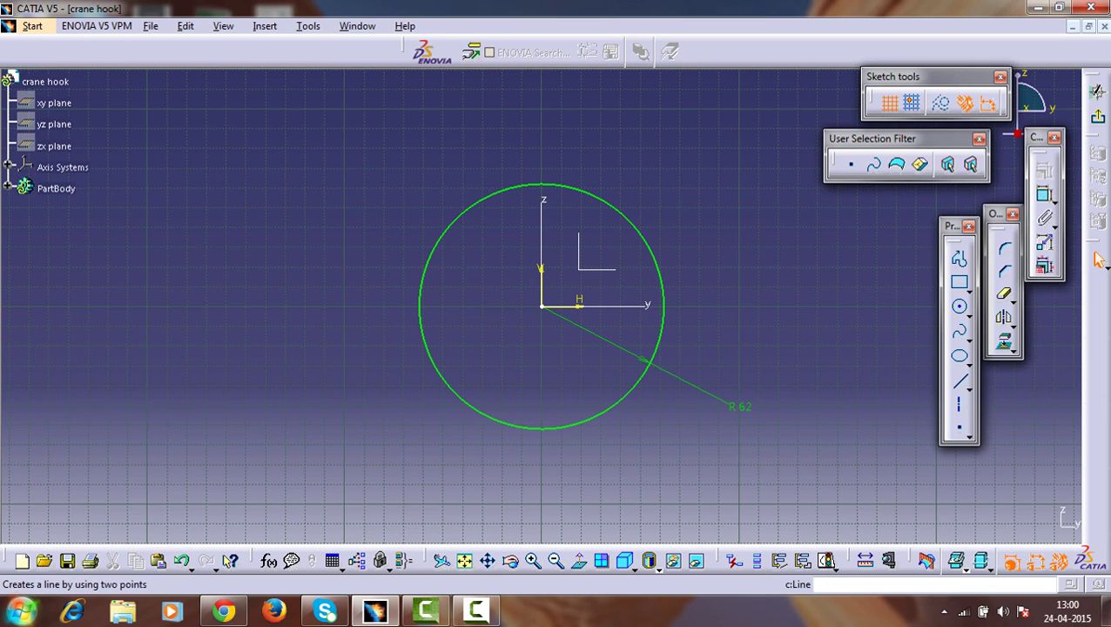
# Draw a horizontal line above the circle and constrain its length to 60 mm.
pyautogui.press('Return')
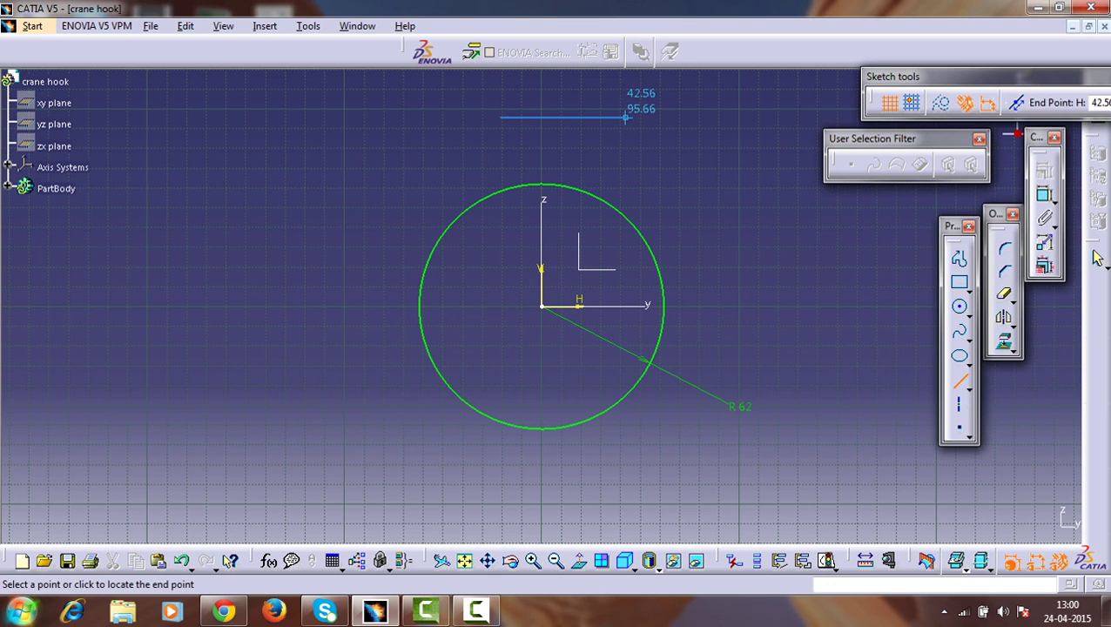
pyautogui.click(620, 117)
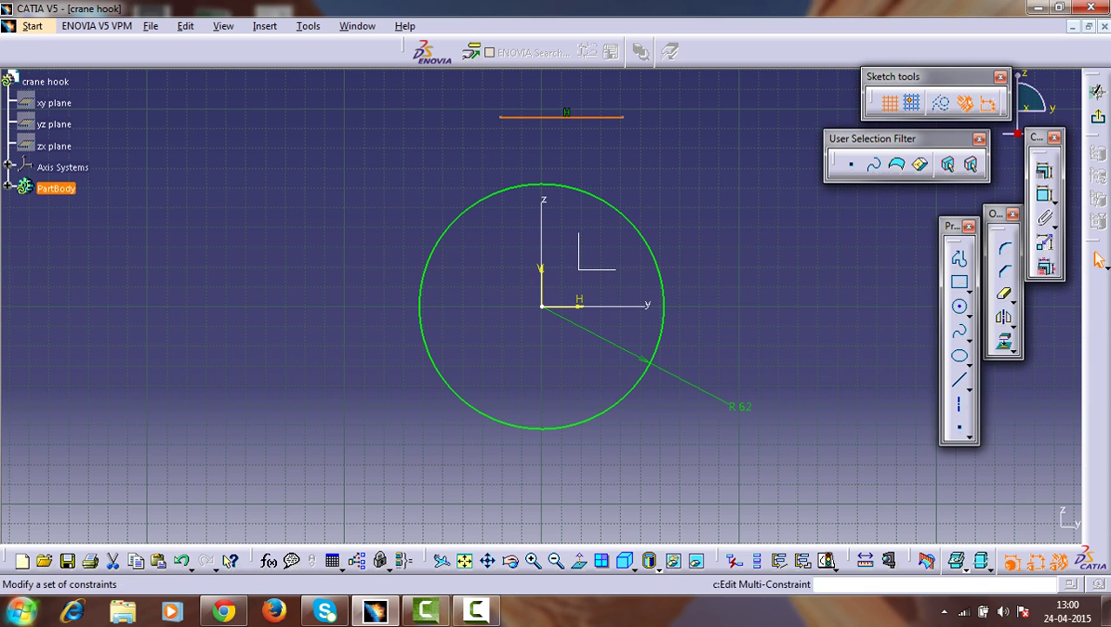
pyautogui.click(1045, 195)
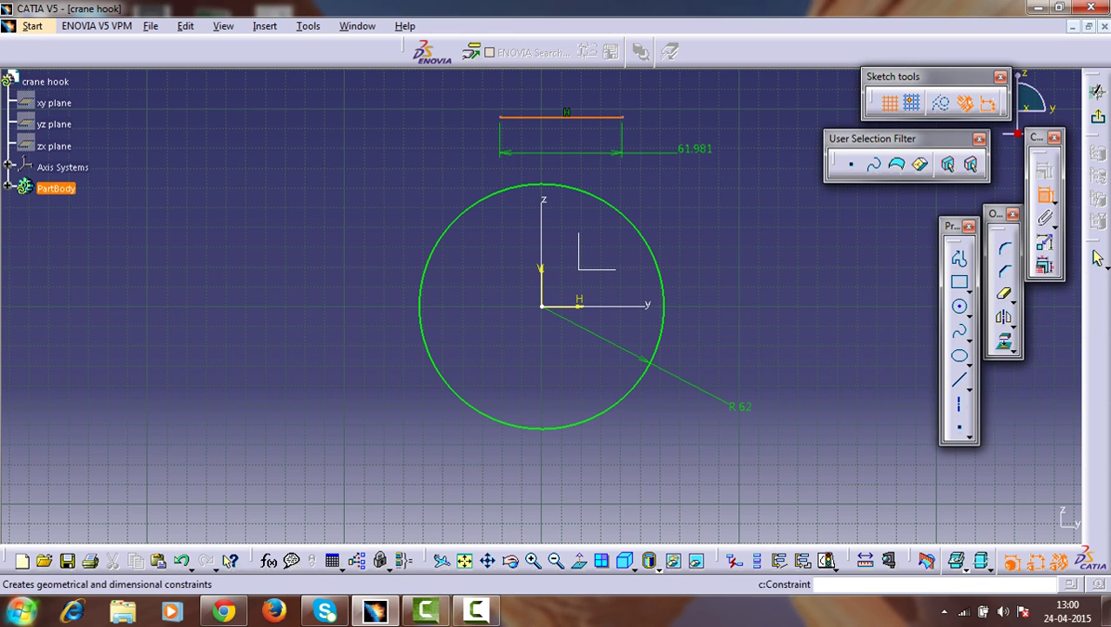
pyautogui.click(671, 148)
pyautogui.doubleClick(681, 147)
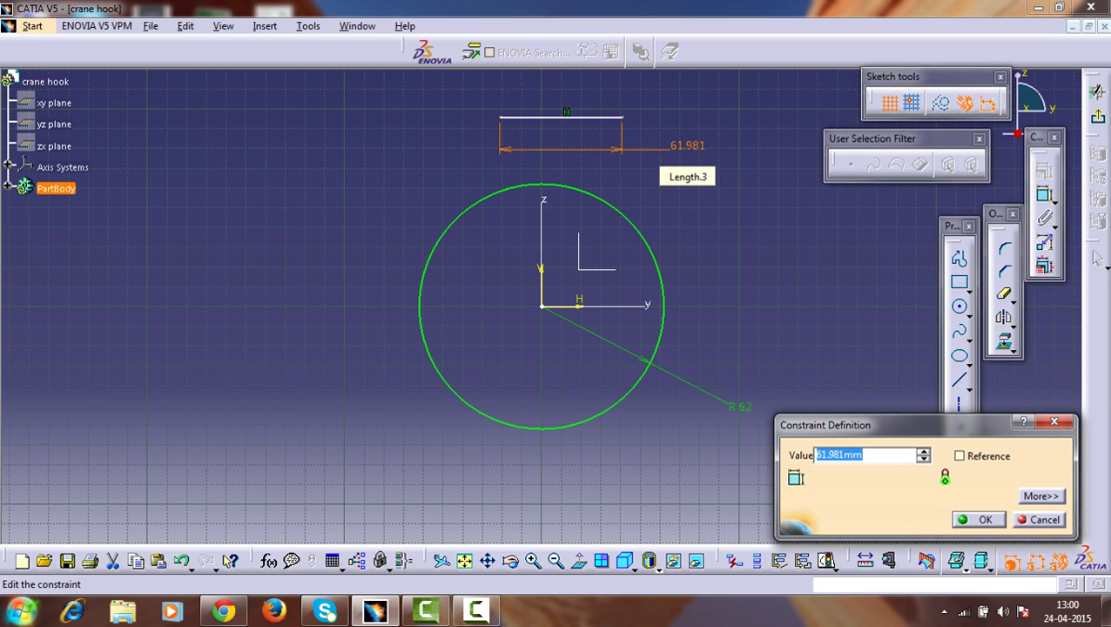
pyautogui.press('Return')
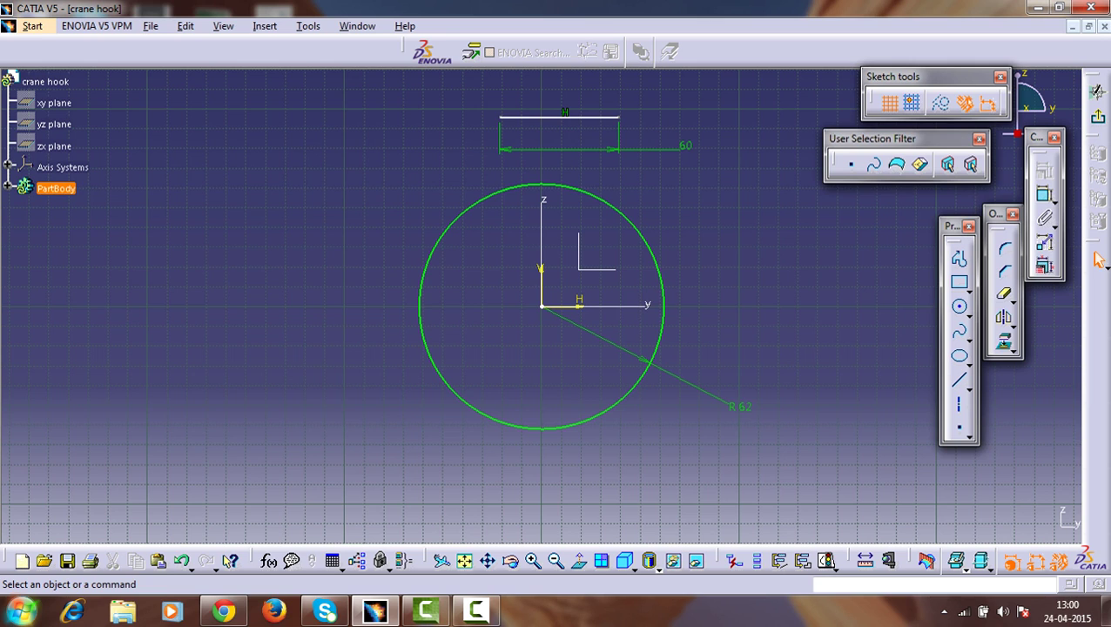
# Apply a symmetry constraint to the horizontal line's two endpoints about the vertical sketch axis.
pyautogui.click(500, 116)
pyautogui.keyDown('ctrl'); pyautogui.click(619, 116); pyautogui.keyUp('ctrl')
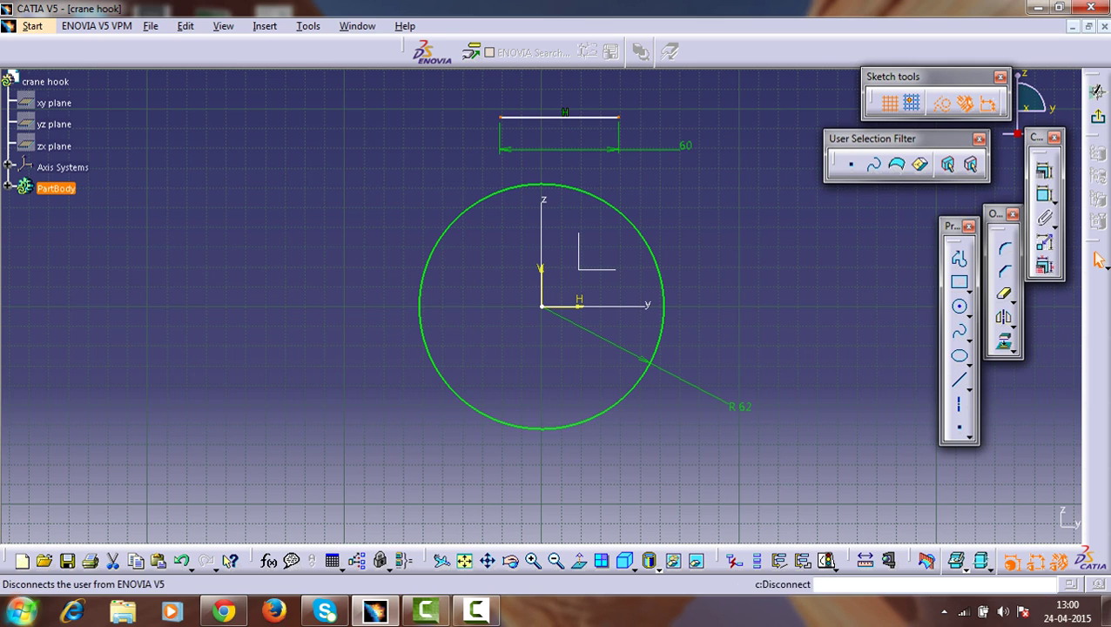
pyautogui.keyDown('ctrl'); pyautogui.click(541, 287); pyautogui.keyUp('ctrl')
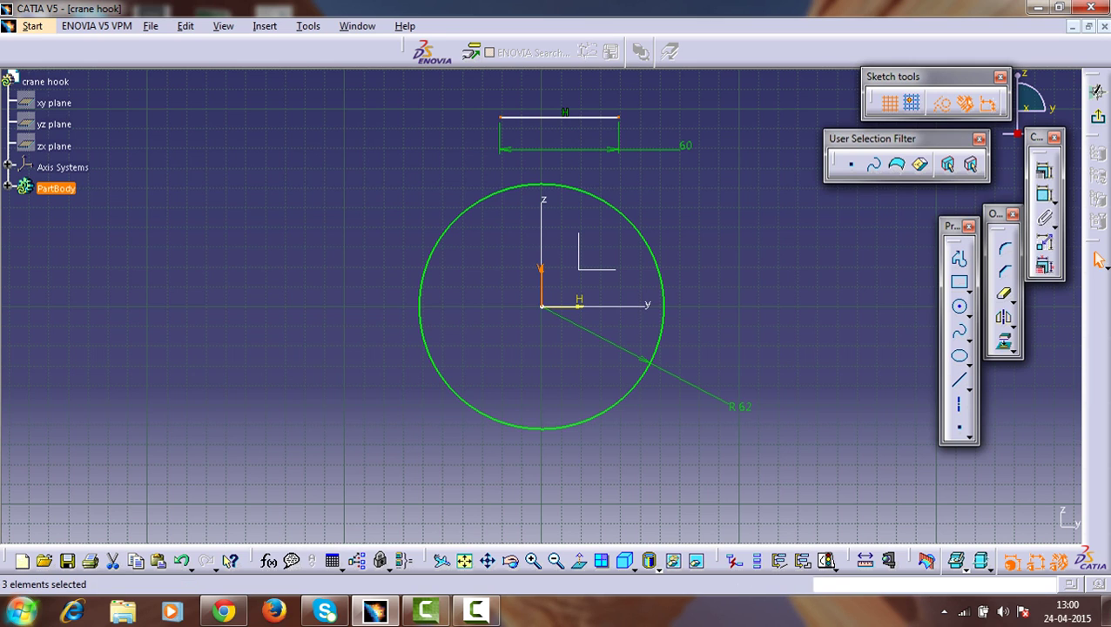
pyautogui.click(1044, 171)
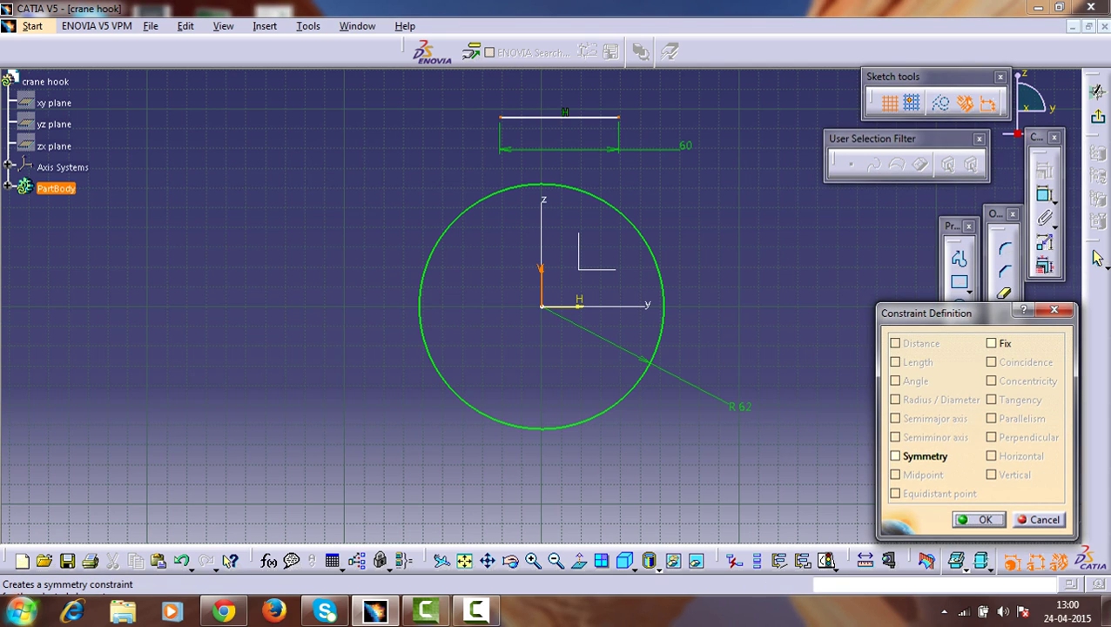
pyautogui.click(894, 455)
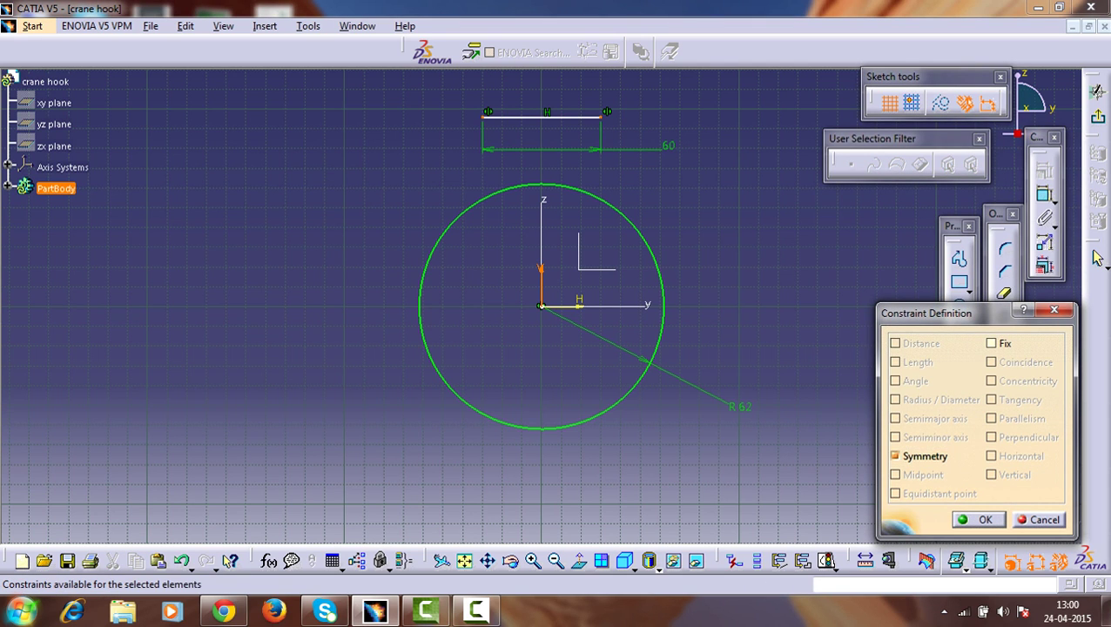
pyautogui.click(978, 519)
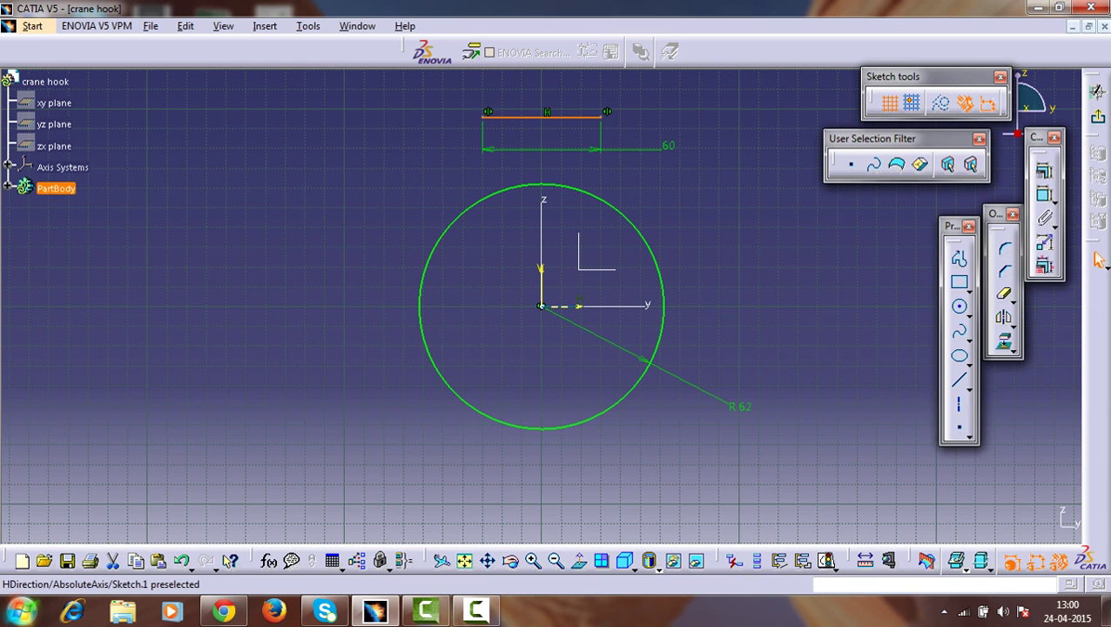
# Dimension the horizontal line's offset from the horizontal sketch axis and set it to 210 mm.
pyautogui.click(1044, 195)
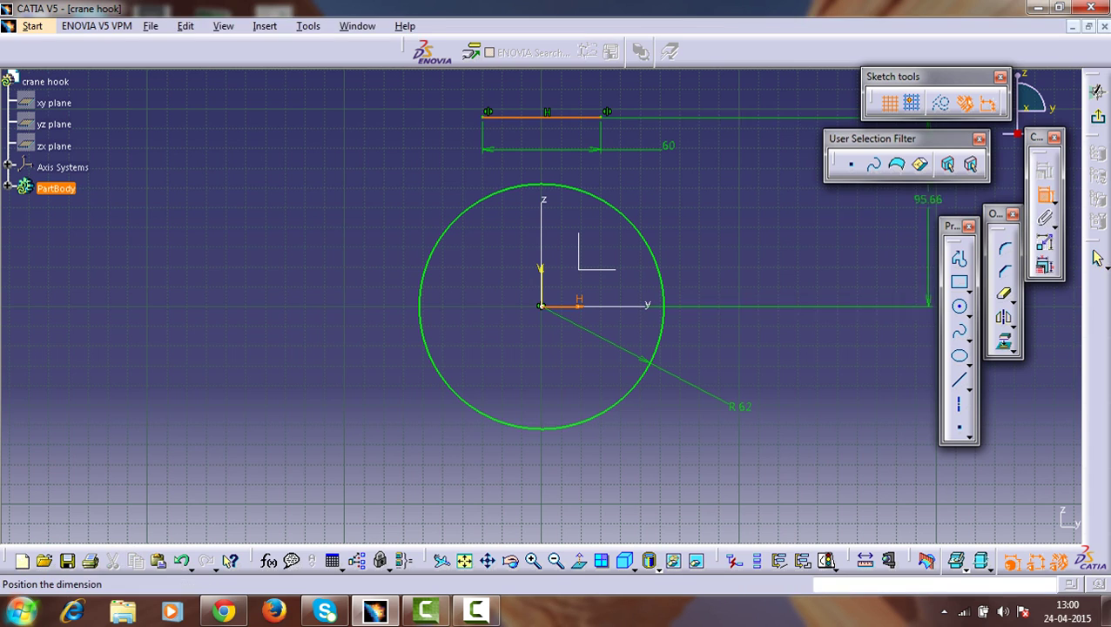
pyautogui.doubleClick(656, 219)
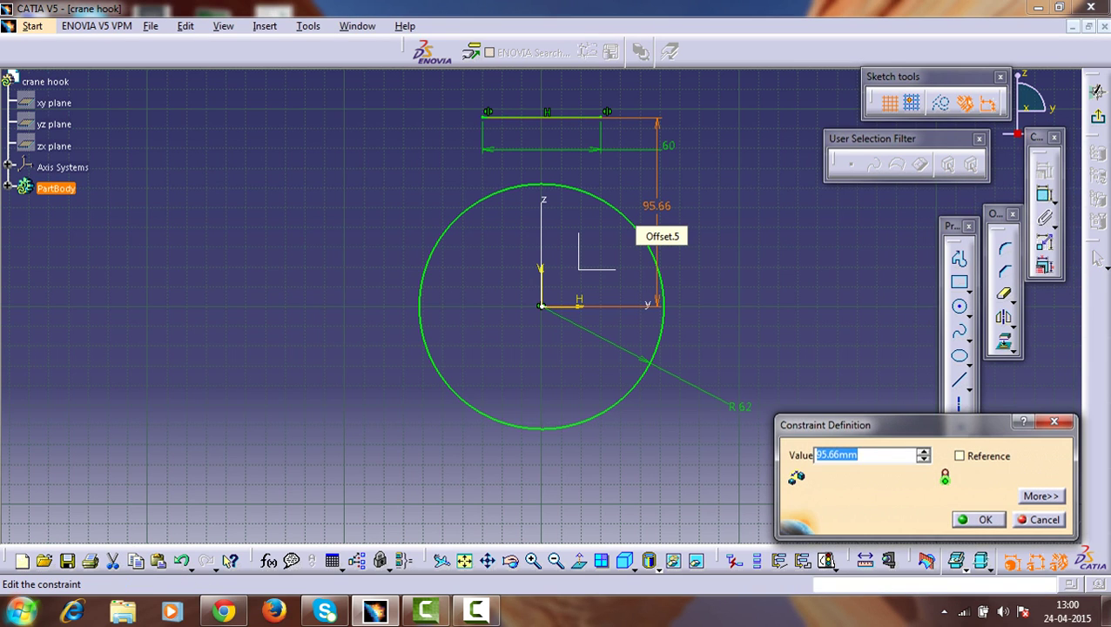
pyautogui.press('Return')
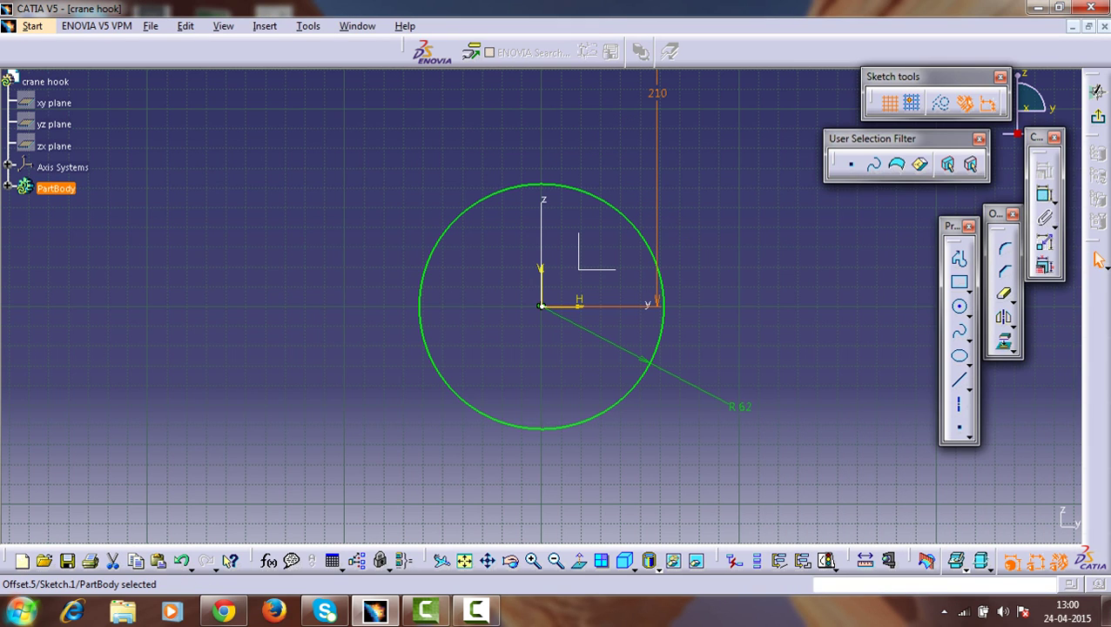
pyautogui.moveTo(609, 348)
pyautogui.mouseDown(button='middle')
pyautogui.moveTo(609, 453)
pyautogui.moveTo(610, 431)
pyautogui.mouseUp(button='middle')
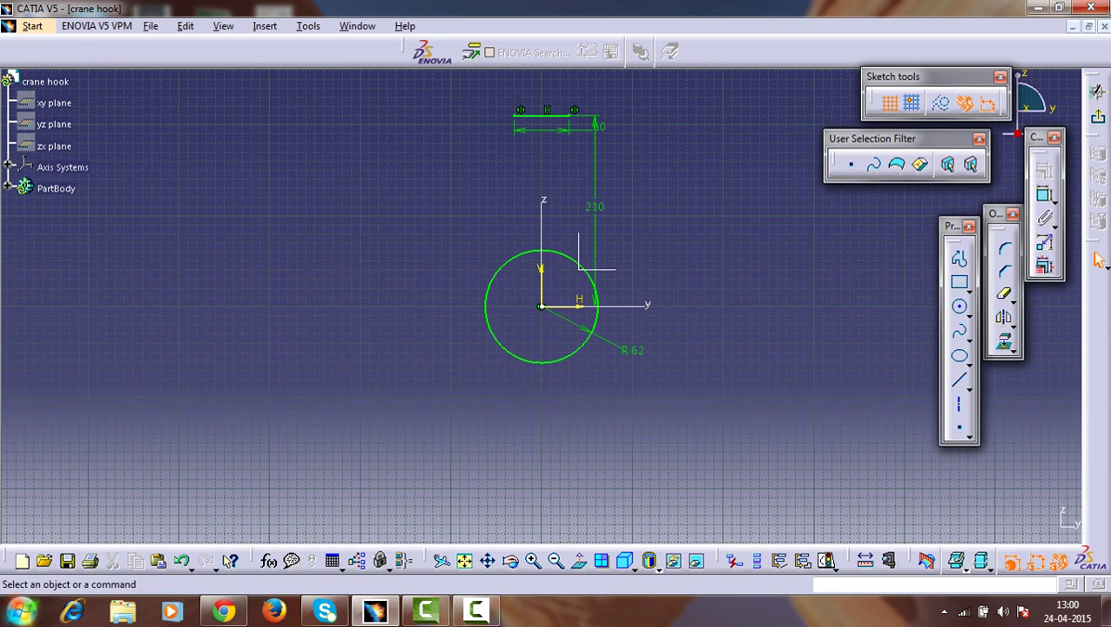
# Draw a three-point arc bulging away from the vertical axis, from beside the line's left end down to just outside the circle's upper left.
pyautogui.click(968, 311)
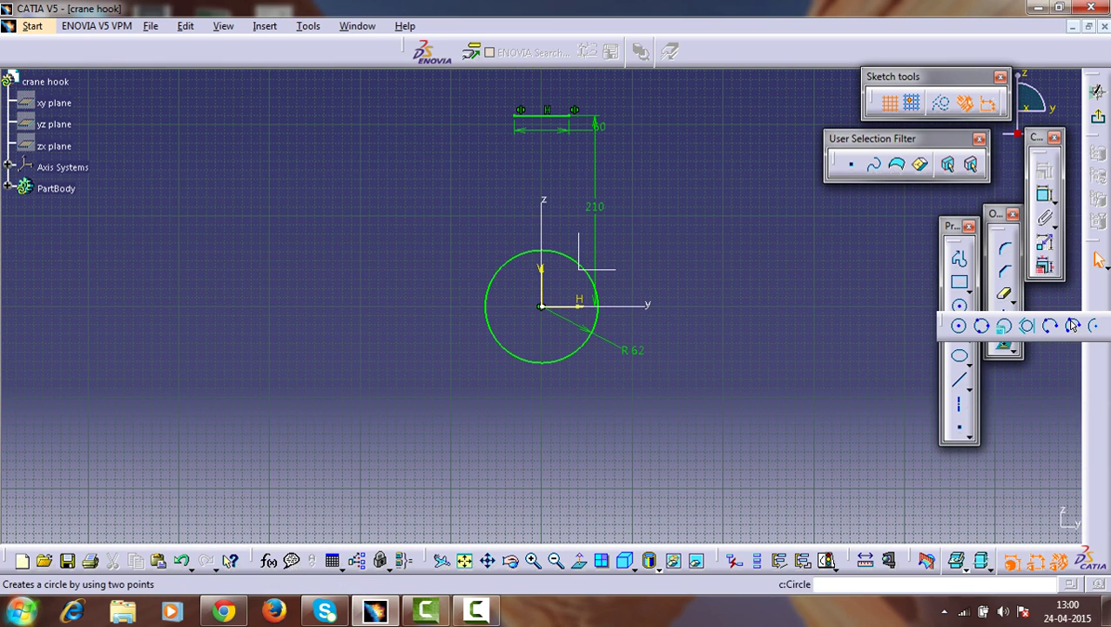
pyautogui.click(1072, 326)
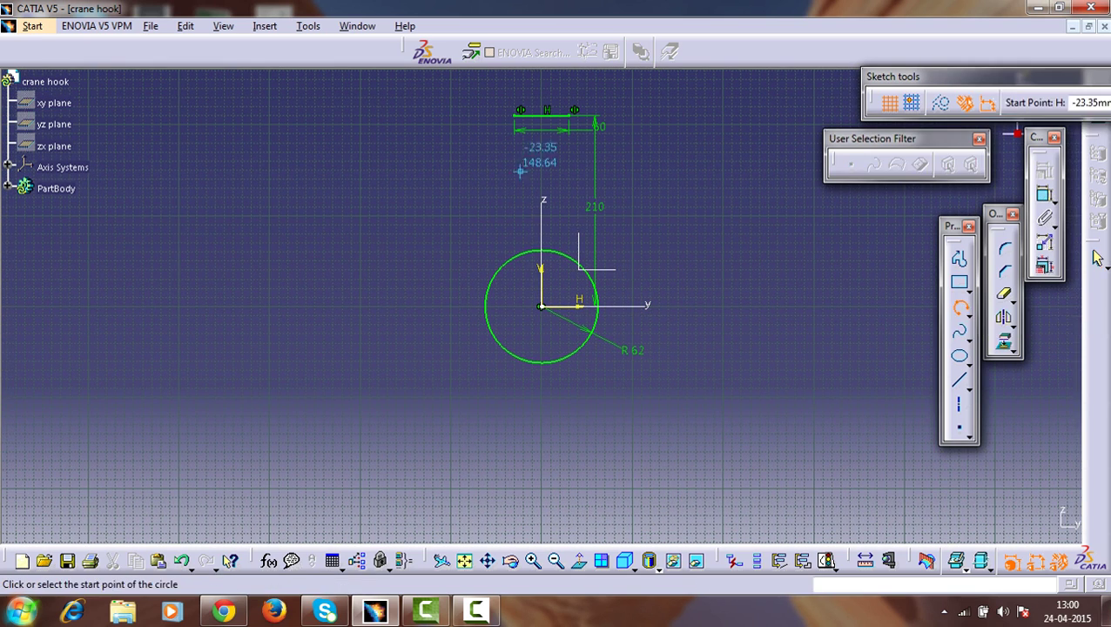
pyautogui.click(470, 117)
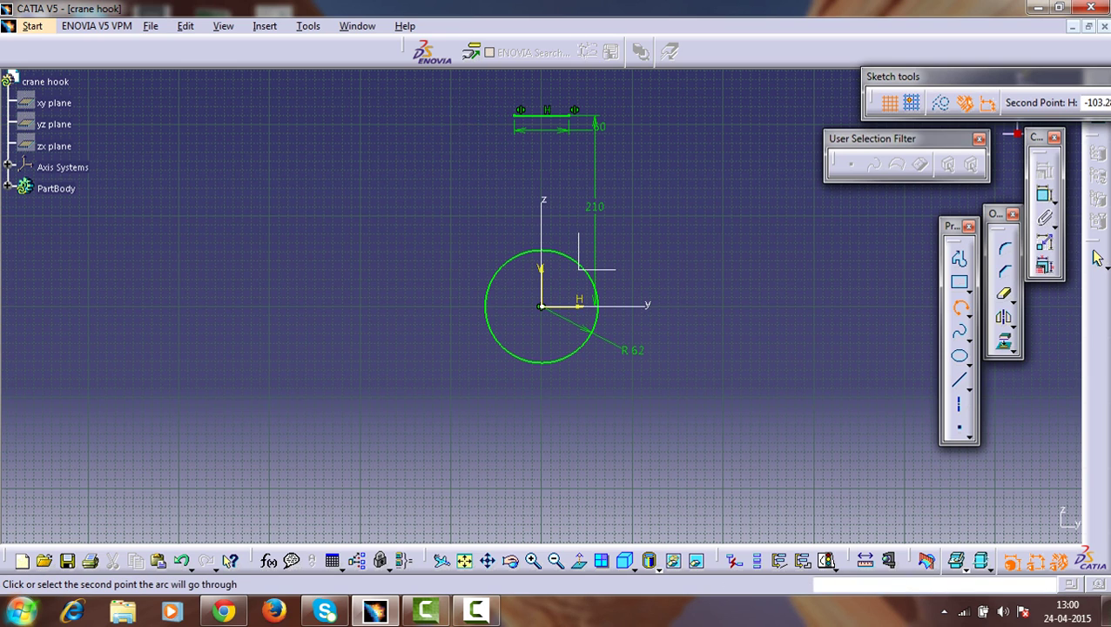
pyautogui.click(418, 178)
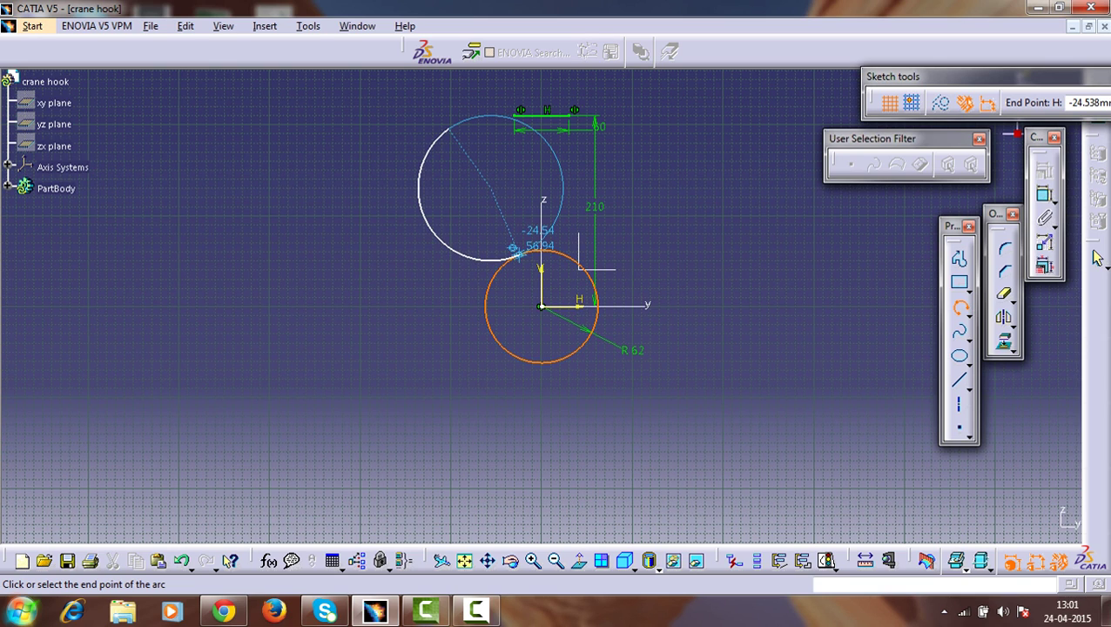
pyautogui.click(518, 252)
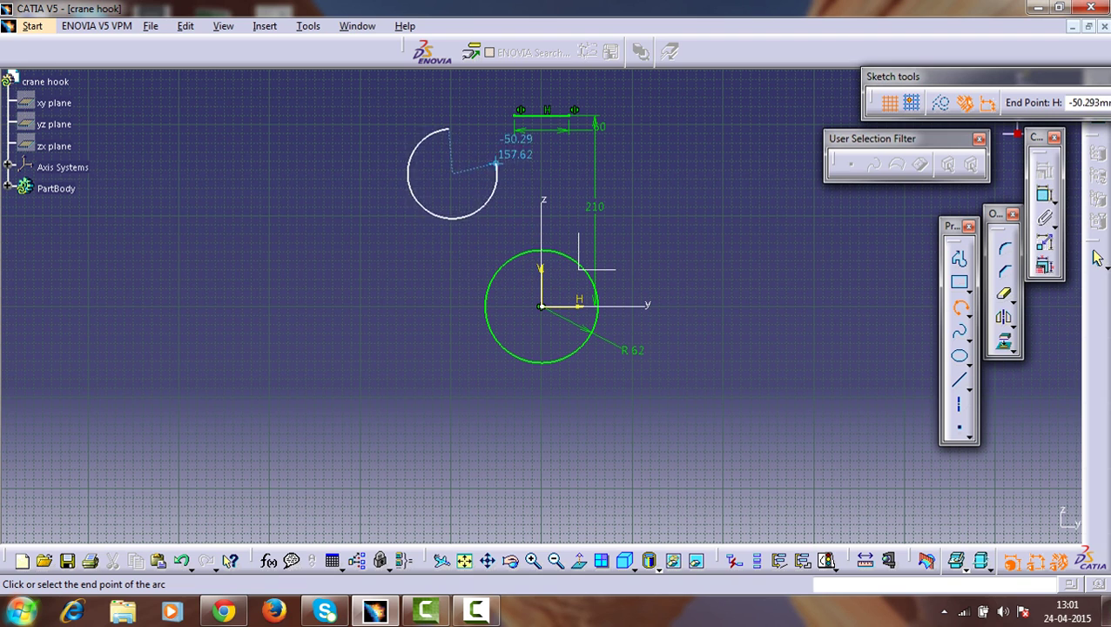
pyautogui.click(485, 244)
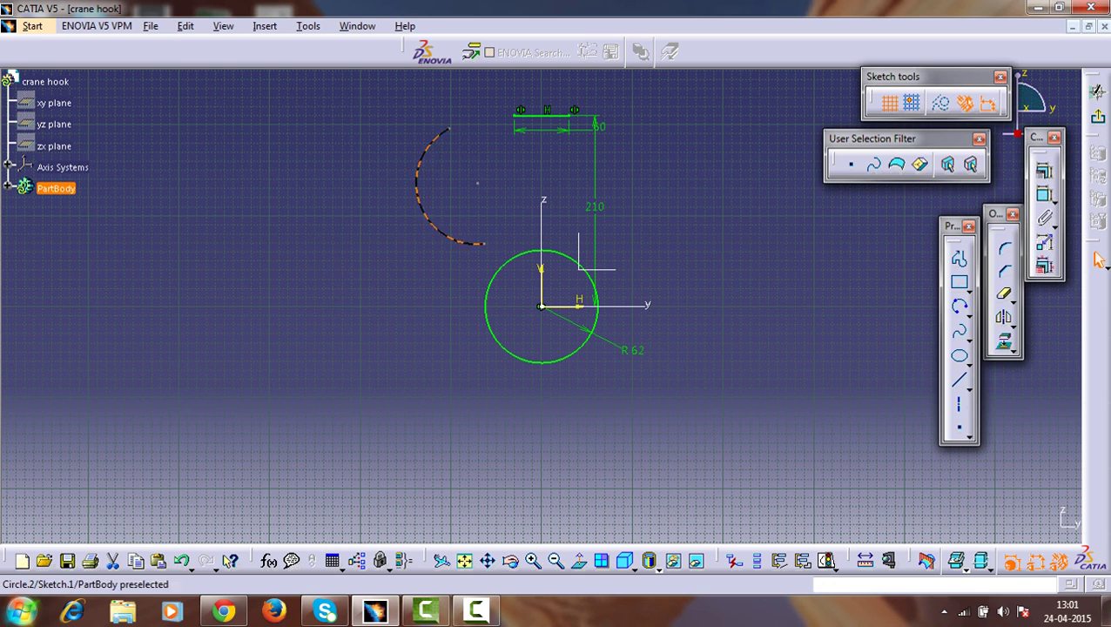
# Apply a coincidence constraint between the arc's upper endpoint and the horizontal line's left endpoint.
pyautogui.click(1044, 194)
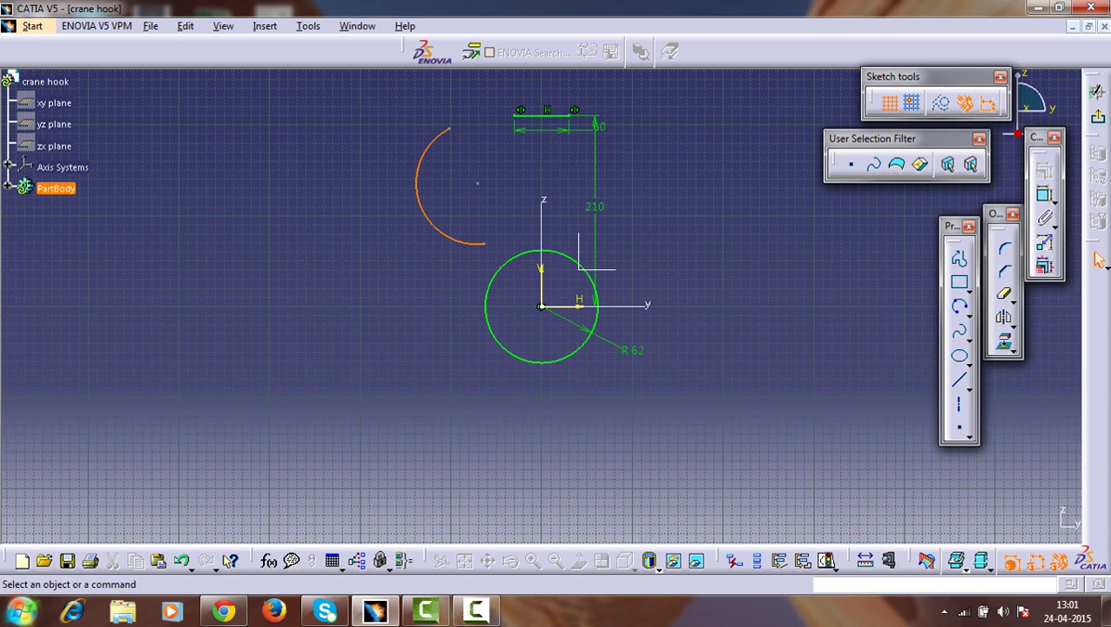
pyautogui.click(449, 128)
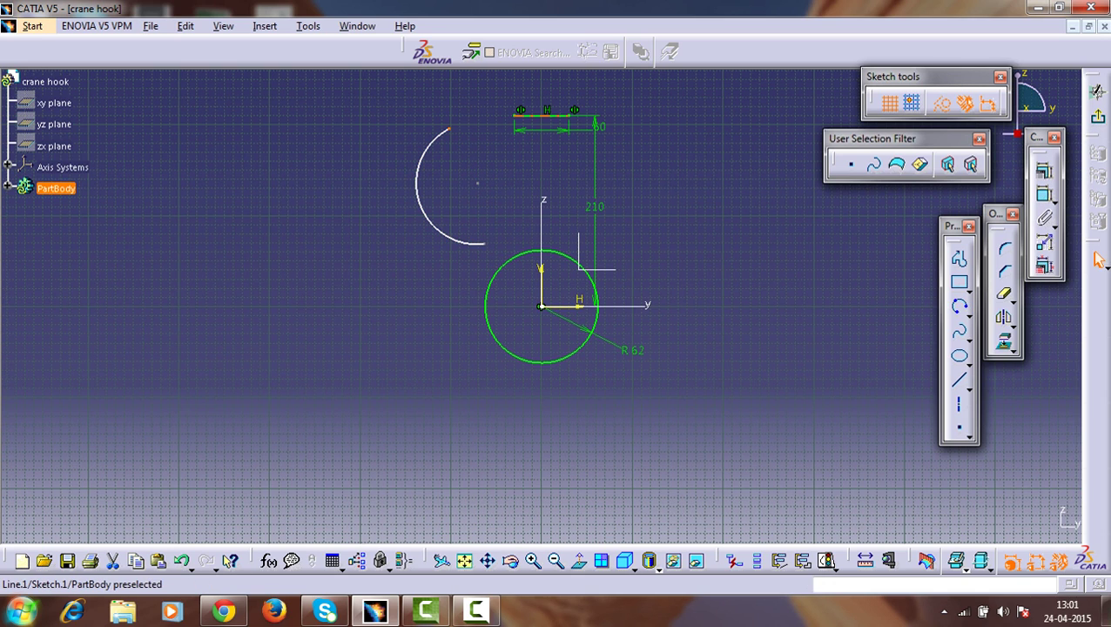
pyautogui.click(449, 129)
pyautogui.keyDown('ctrl'); pyautogui.click(515, 116); pyautogui.keyUp('ctrl')
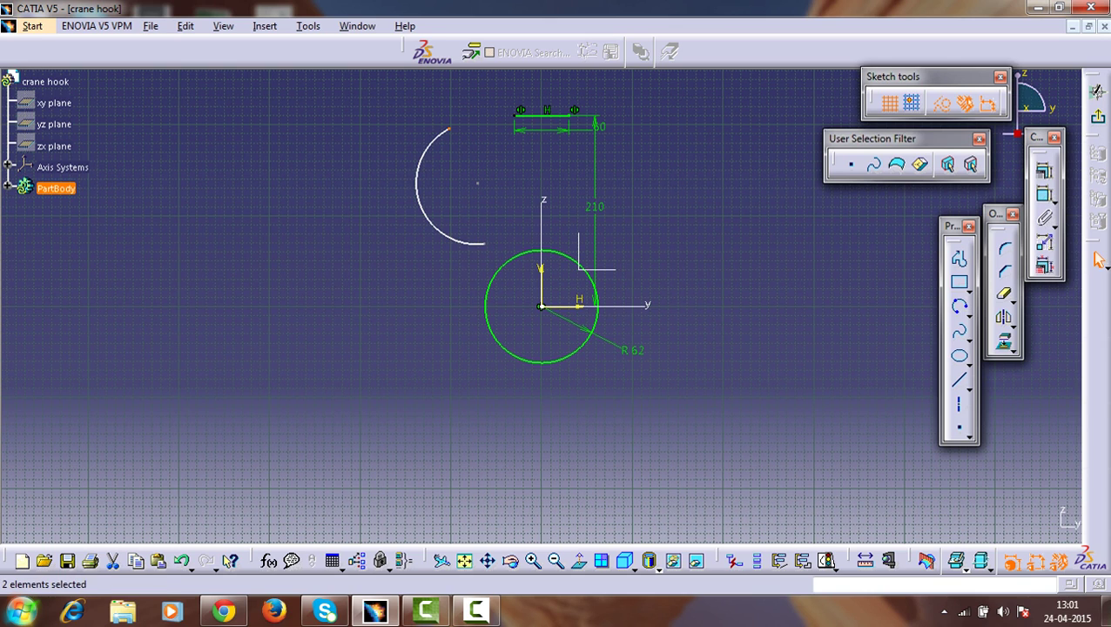
pyautogui.click(1044, 194)
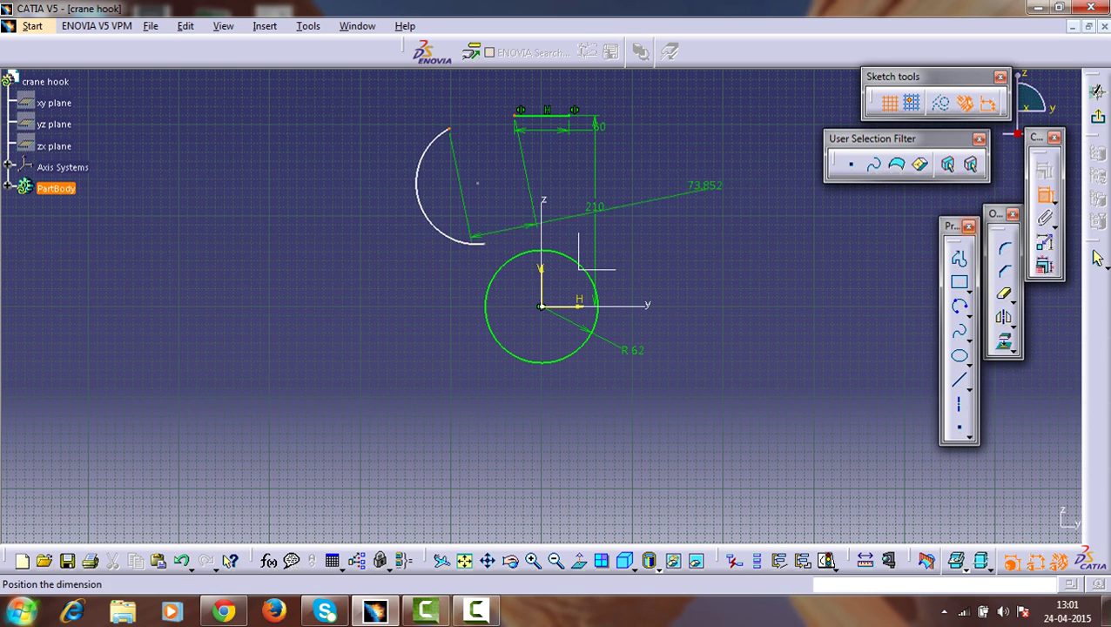
pyautogui.rightClick(453, 150)
pyautogui.click(501, 269)
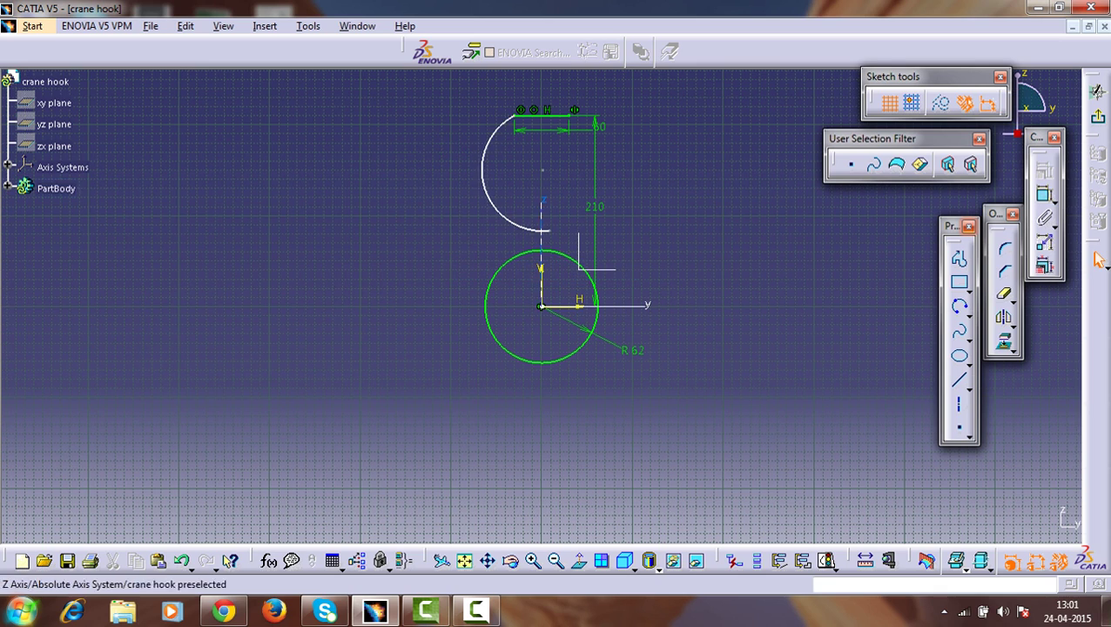
# Make the arc tangent to the 62 mm radius circle and move the arc's centre to the far side of the vertical axis.
pyautogui.click(500, 213)
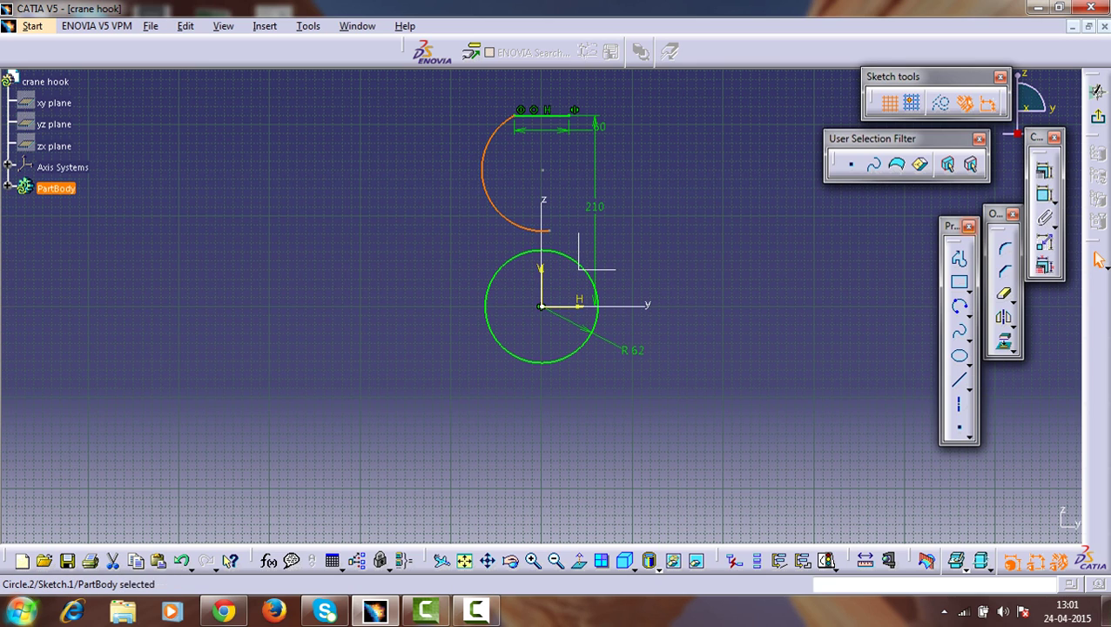
pyautogui.keyDown('ctrl'); pyautogui.click(578, 267); pyautogui.keyUp('ctrl')
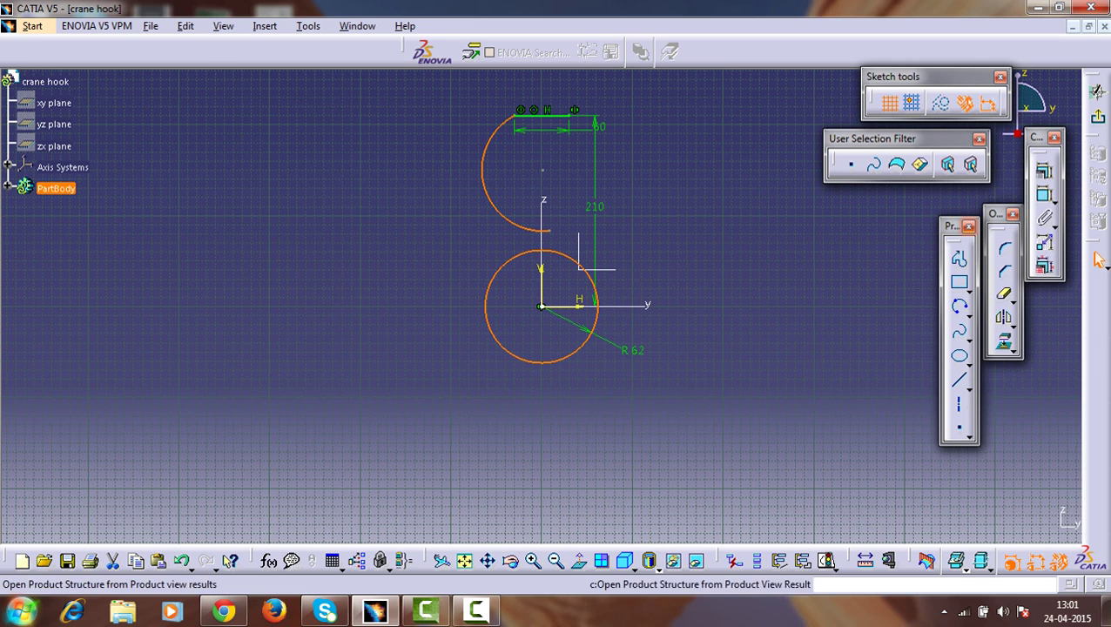
pyautogui.click(1045, 194)
pyautogui.rightClick(711, 265)
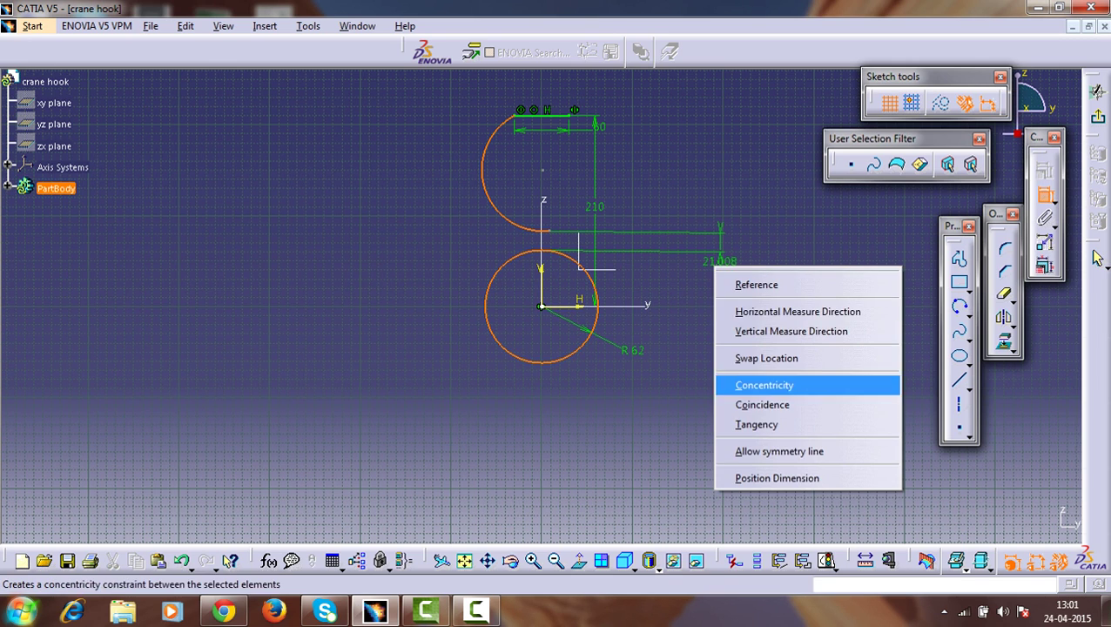
pyautogui.click(747, 424)
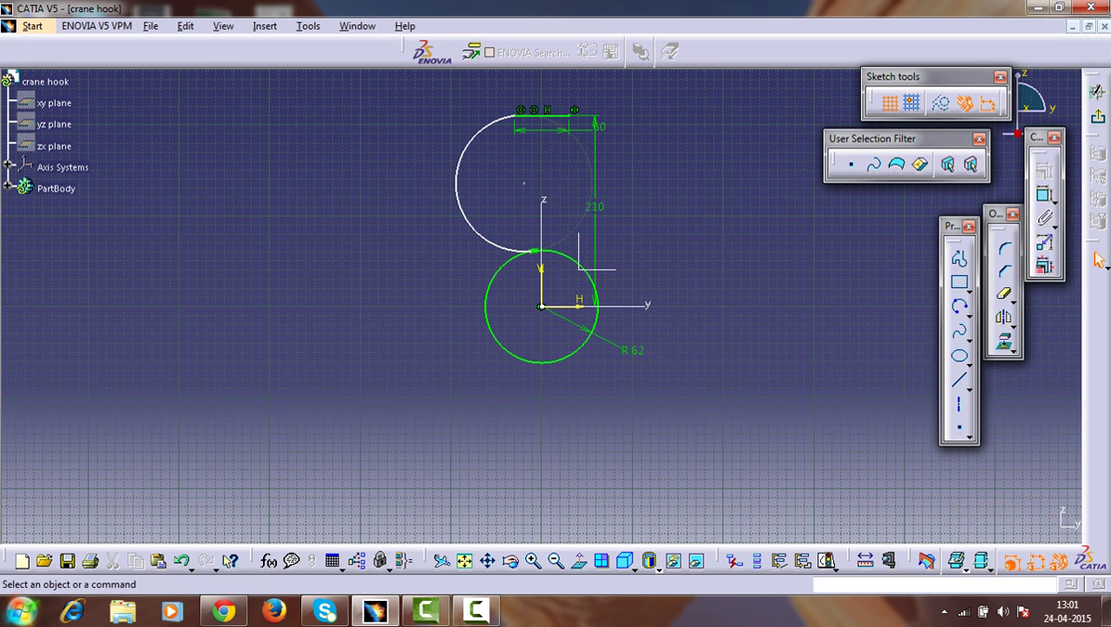
pyautogui.moveTo(524, 182); pyautogui.dragTo(649, 144)
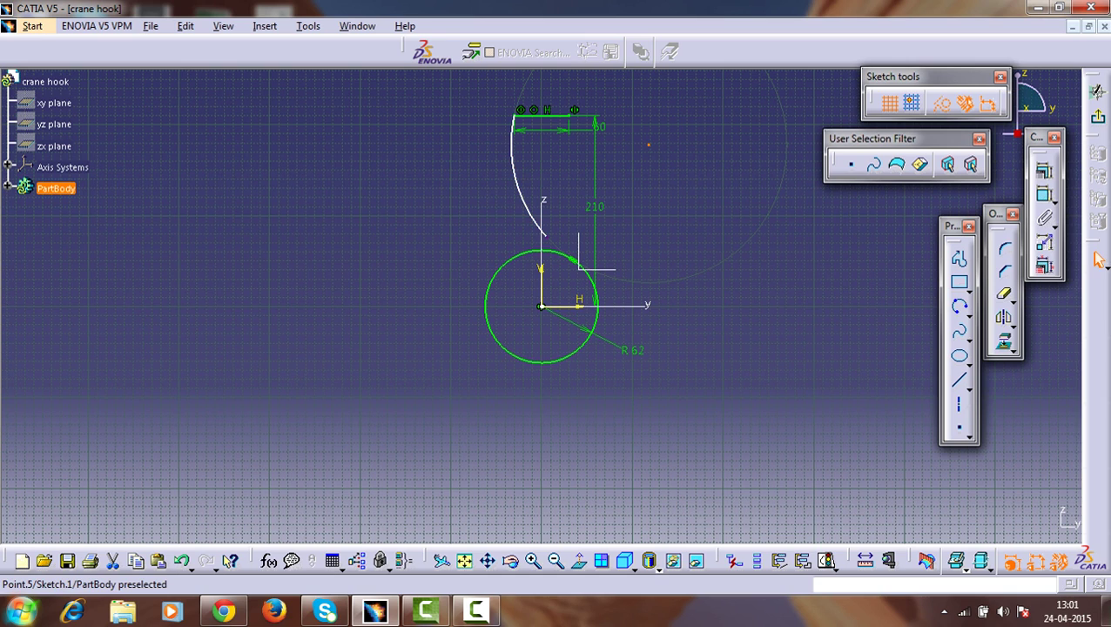
# Dimension the arc's radius and set it to 150 mm.
pyautogui.keyDown('ctrl'); pyautogui.click(546, 237); pyautogui.keyUp('ctrl')
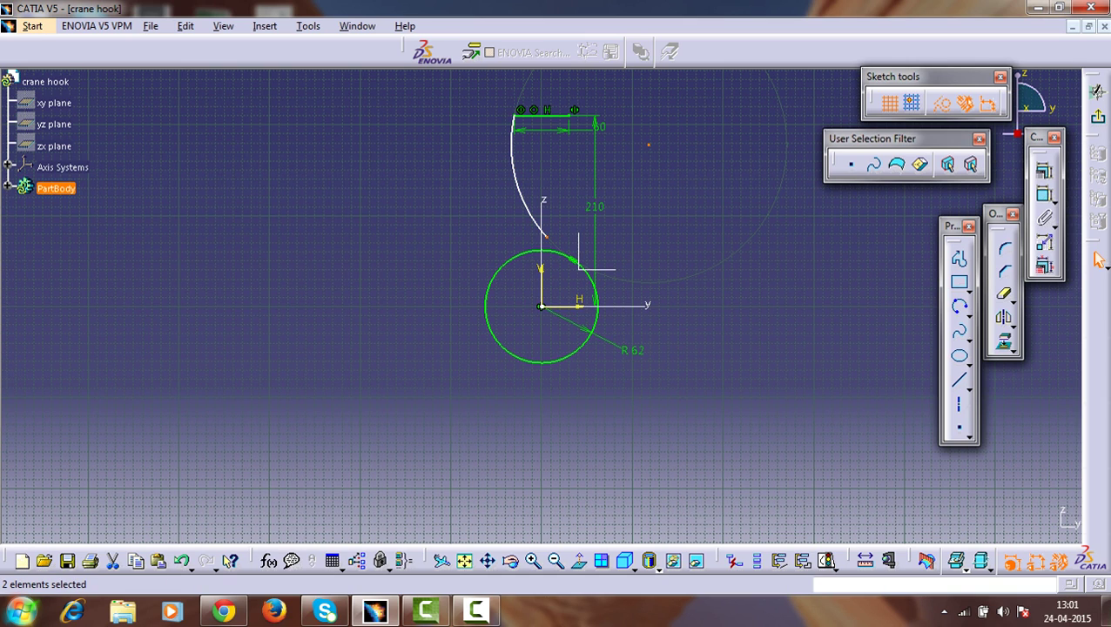
pyautogui.keyDown('ctrl'); pyautogui.click(594, 325); pyautogui.keyUp('ctrl')
pyautogui.click(1096, 256)
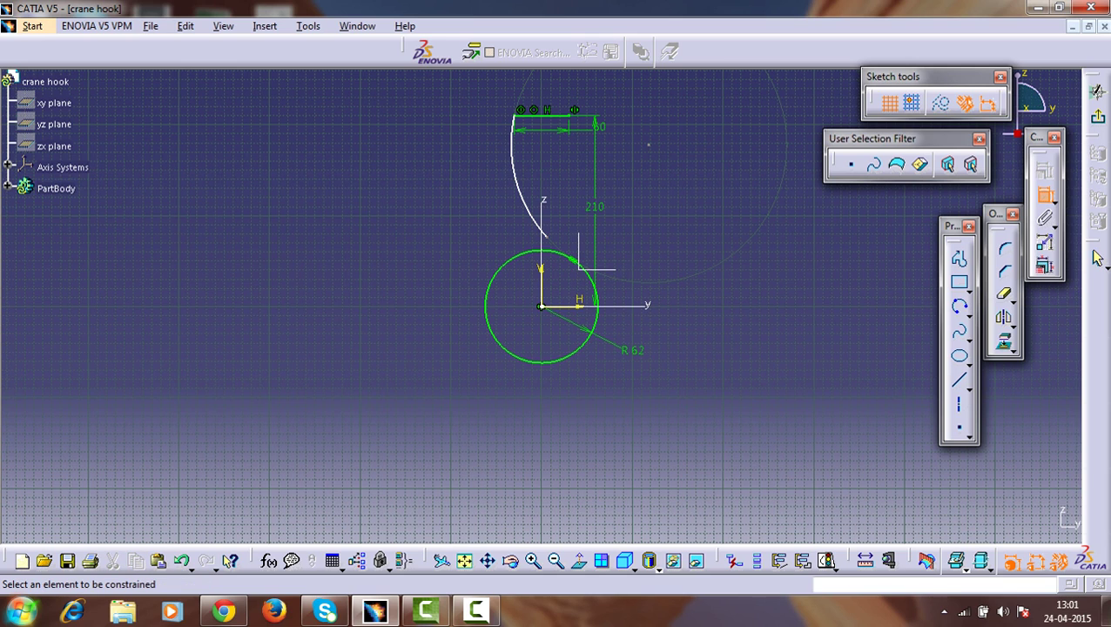
pyautogui.click(545, 234)
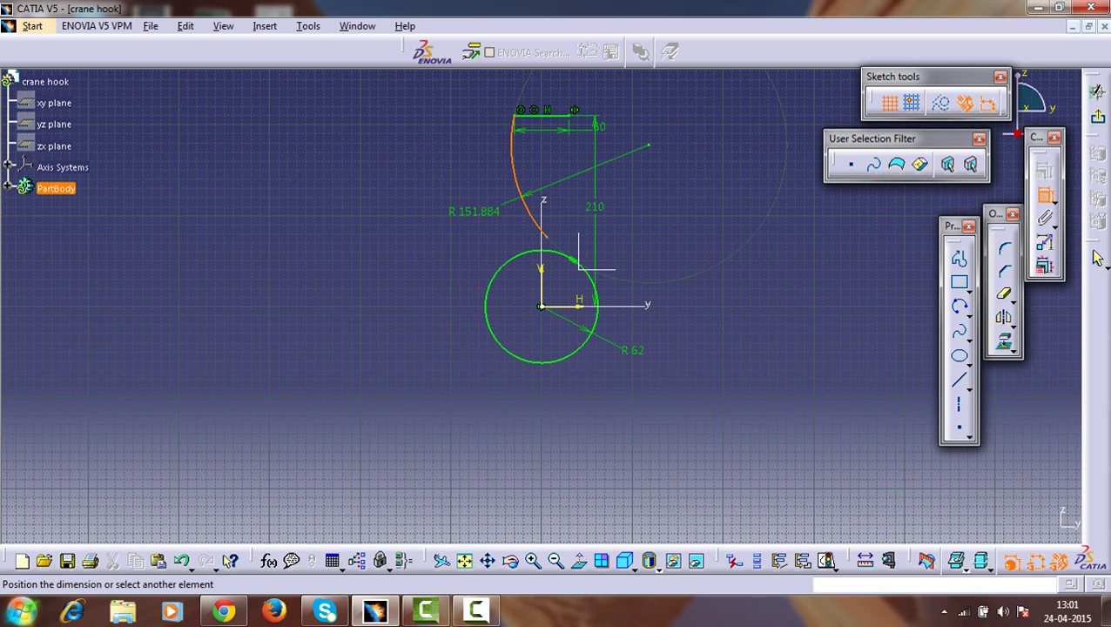
pyautogui.click(474, 212)
pyautogui.doubleClick(474, 211)
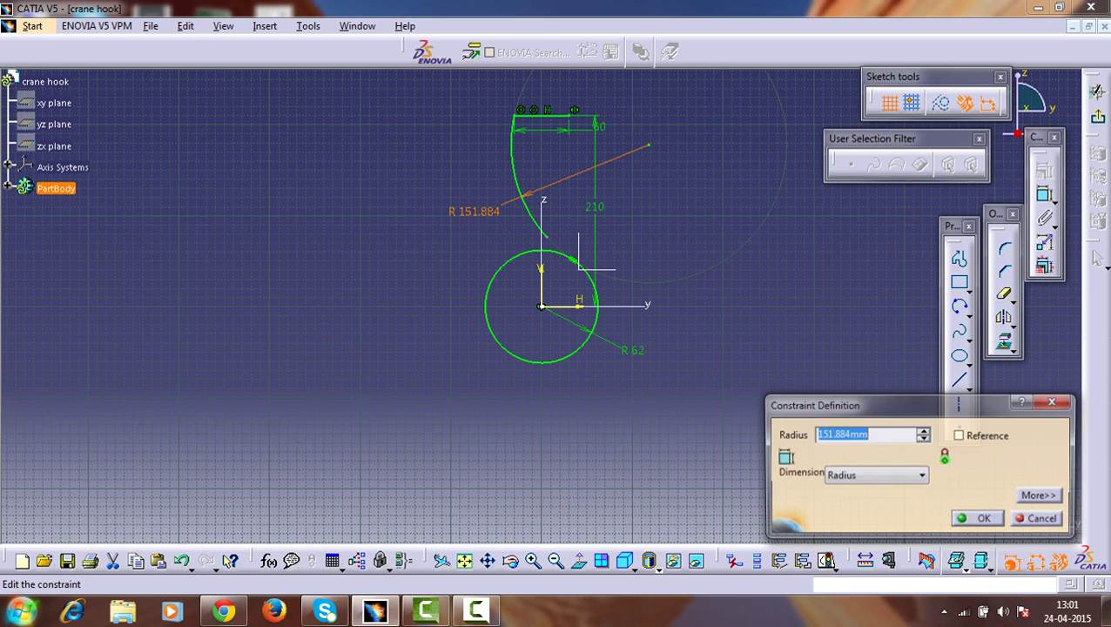
pyautogui.write('150')
pyautogui.press('Return')
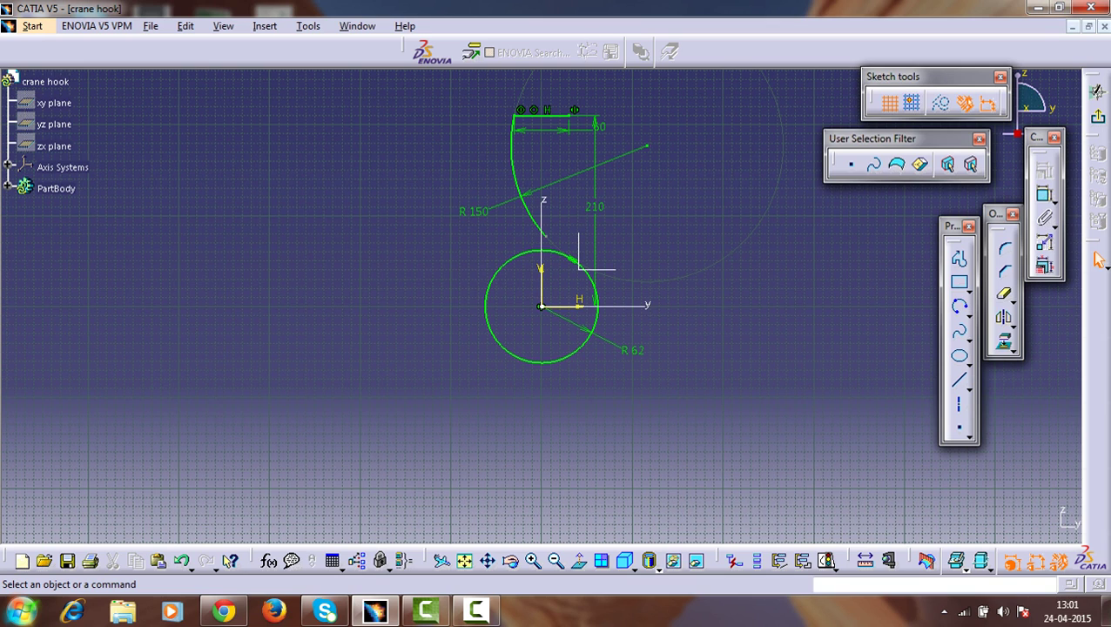
# Apply a coincidence constraint between the arc's lower endpoint and the 62 mm radius circle.
pyautogui.click(546, 236)
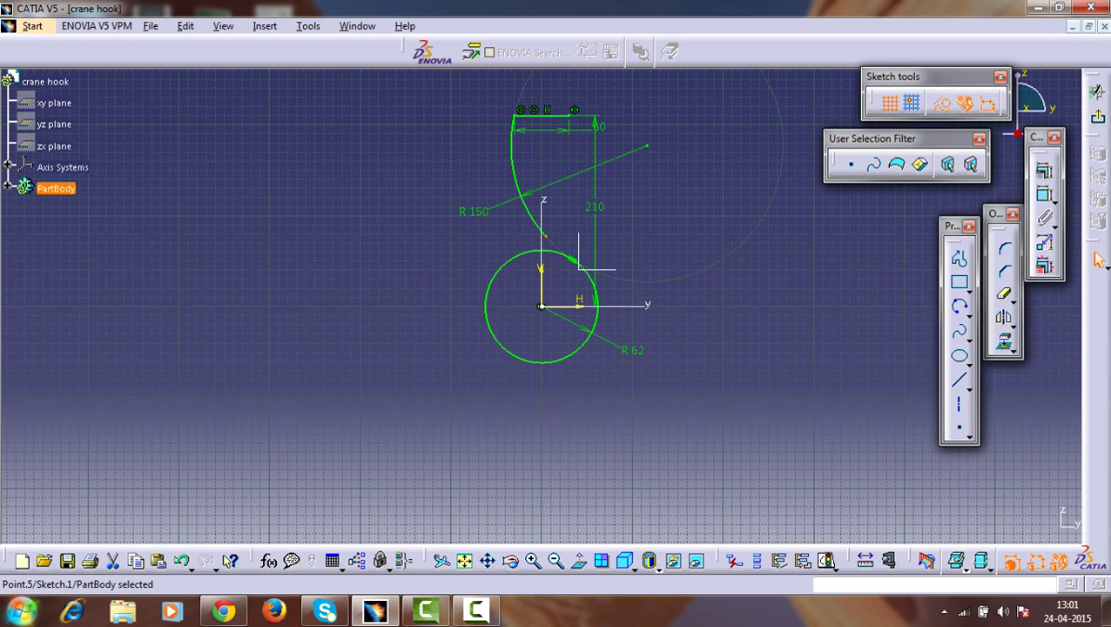
pyautogui.keyDown('ctrl'); pyautogui.click(560, 253); pyautogui.keyUp('ctrl')
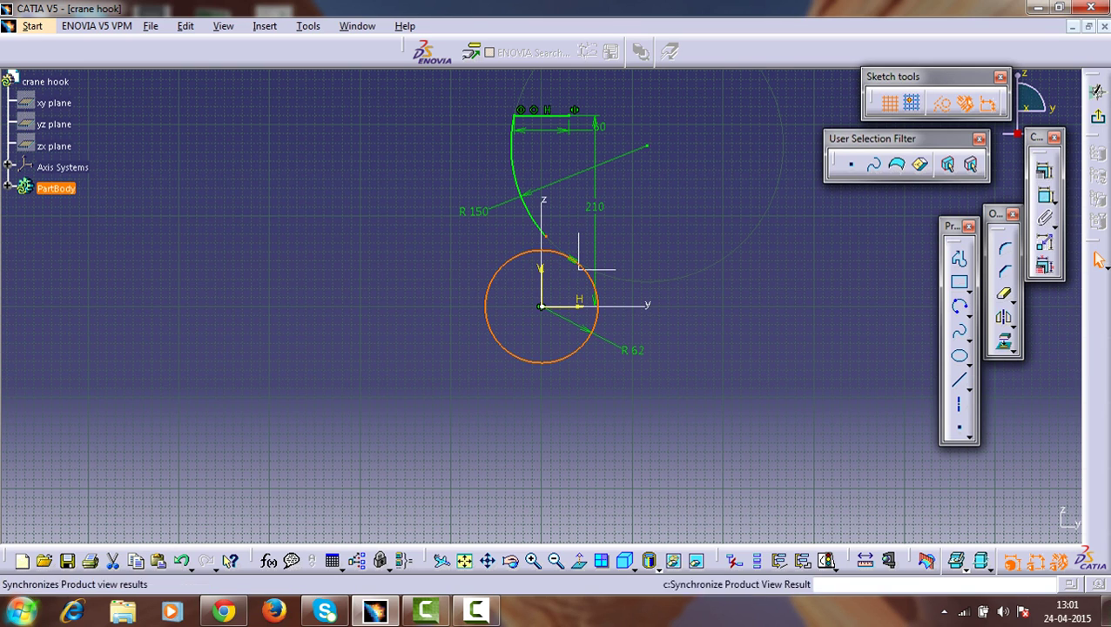
pyautogui.click(1044, 194)
pyautogui.rightClick(714, 240)
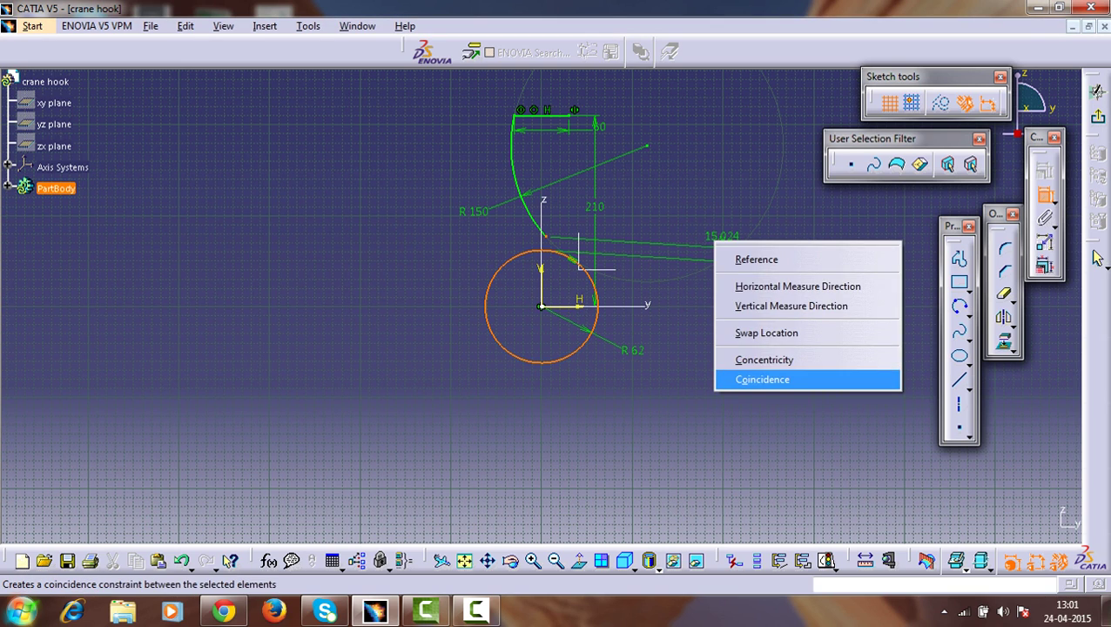
pyautogui.click(762, 379)
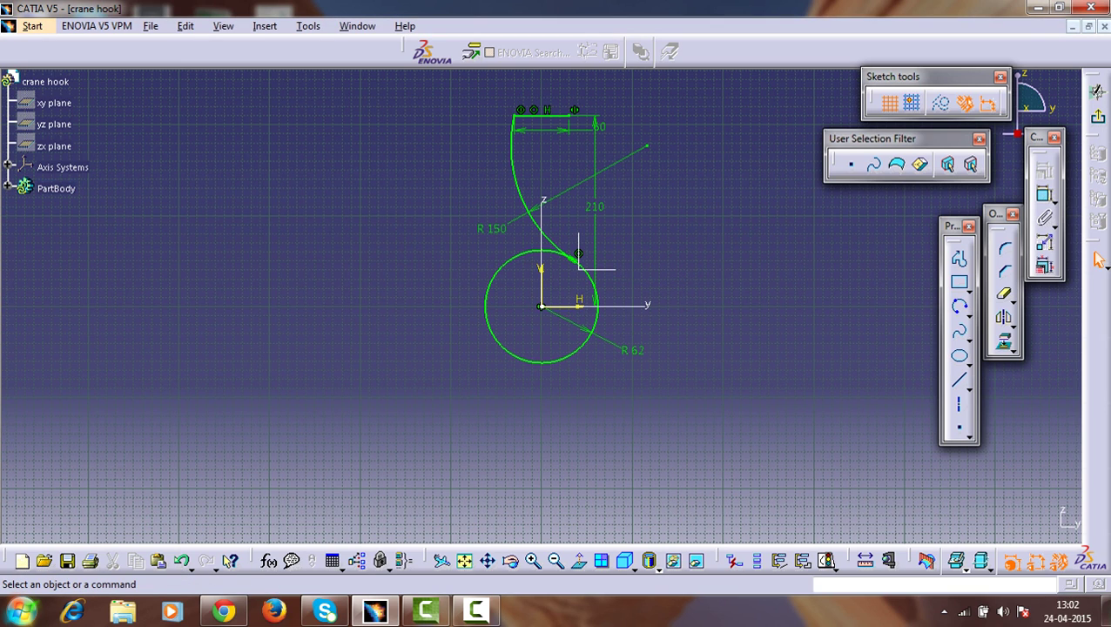
# Draw a separate circle of about 38 mm radius, centred about 215 mm left of the vertical axis and 18 mm above the horizontal axis.
pyautogui.click(969, 315)
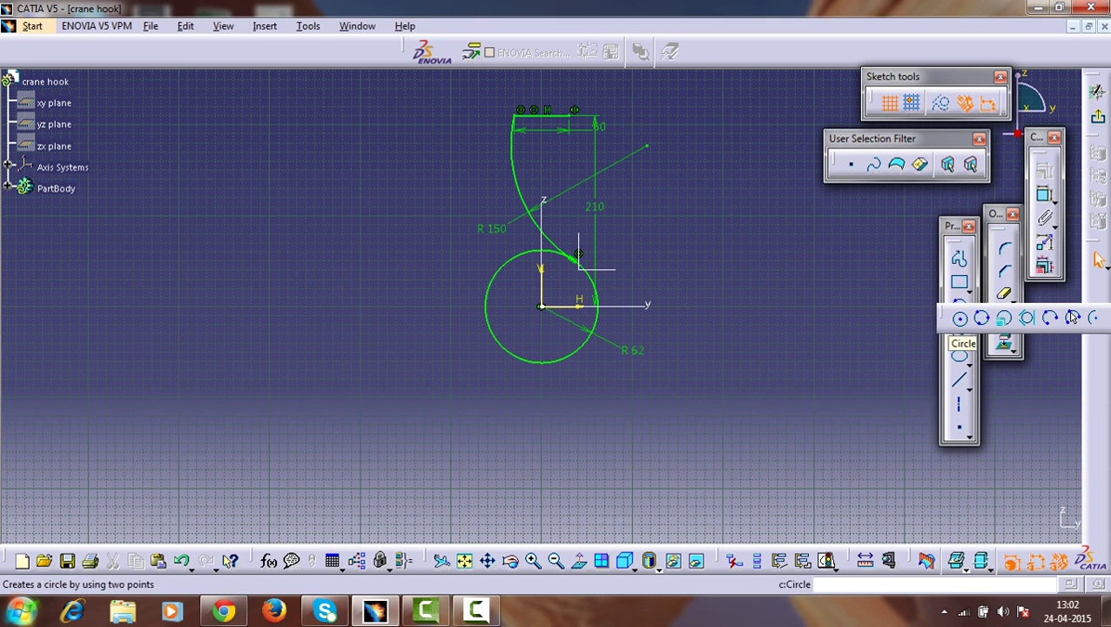
pyautogui.click(961, 316)
pyautogui.click(960, 311)
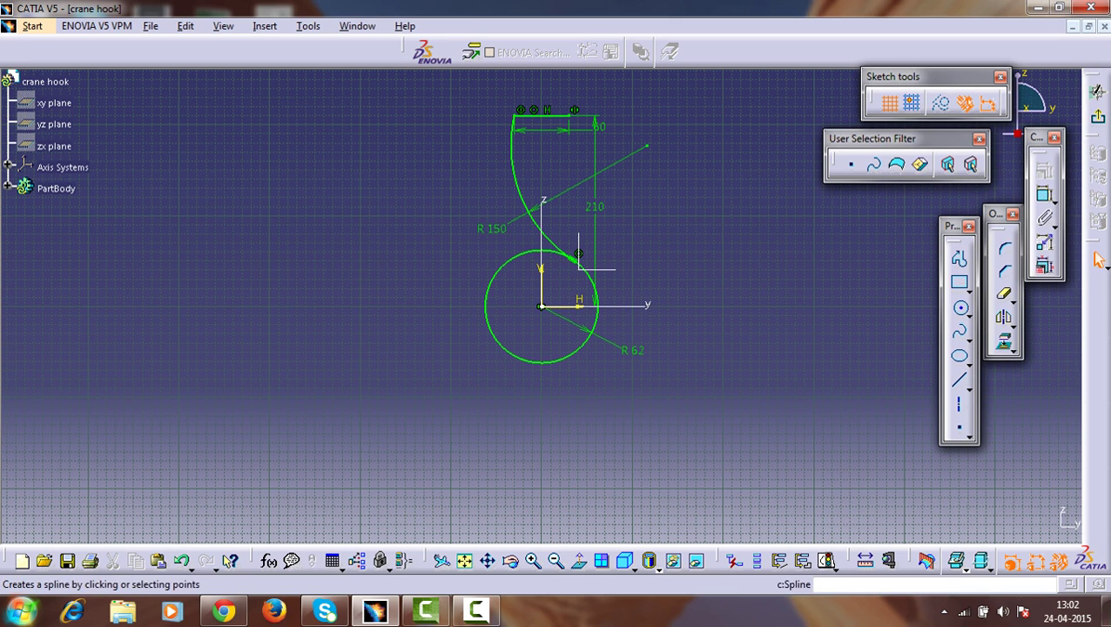
pyautogui.click(958, 306)
pyautogui.click(346, 290)
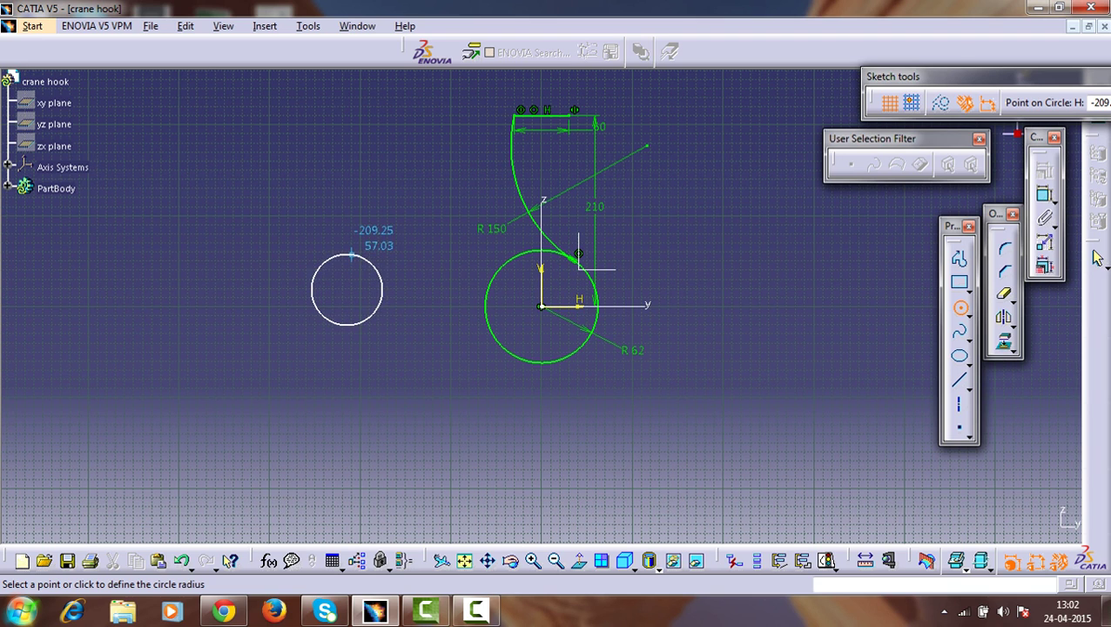
pyautogui.click(349, 255)
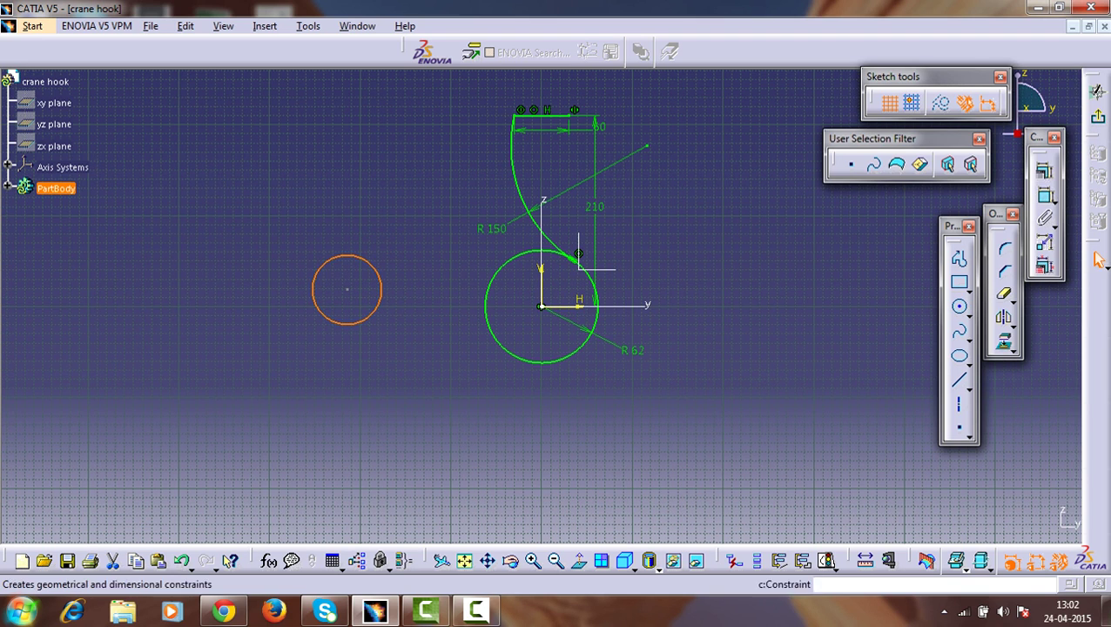
# Dimension the new circle's radius and set it to 15 mm.
pyautogui.click(1044, 196)
pyautogui.click(214, 221)
pyautogui.doubleClick(214, 221)
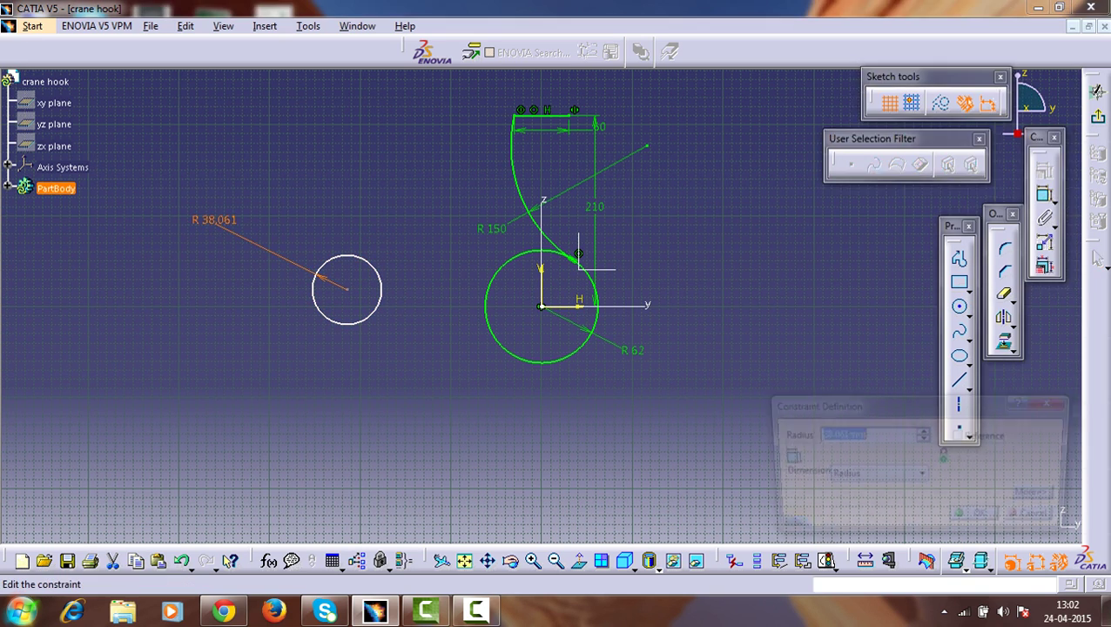
pyautogui.write('15')
pyautogui.press('Return')
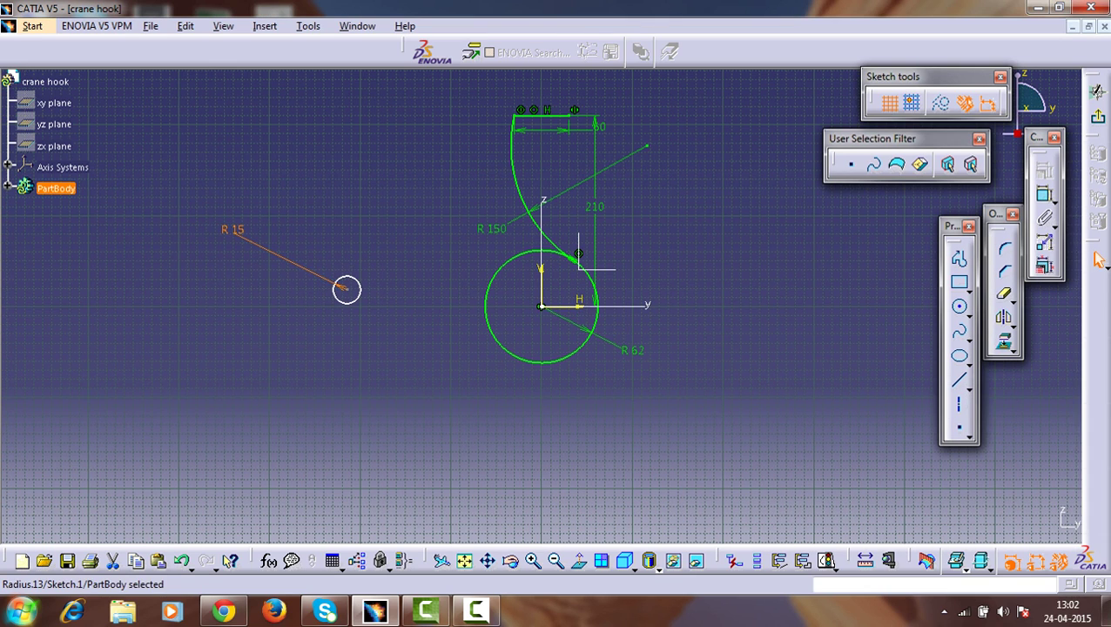
pyautogui.press('Escape')
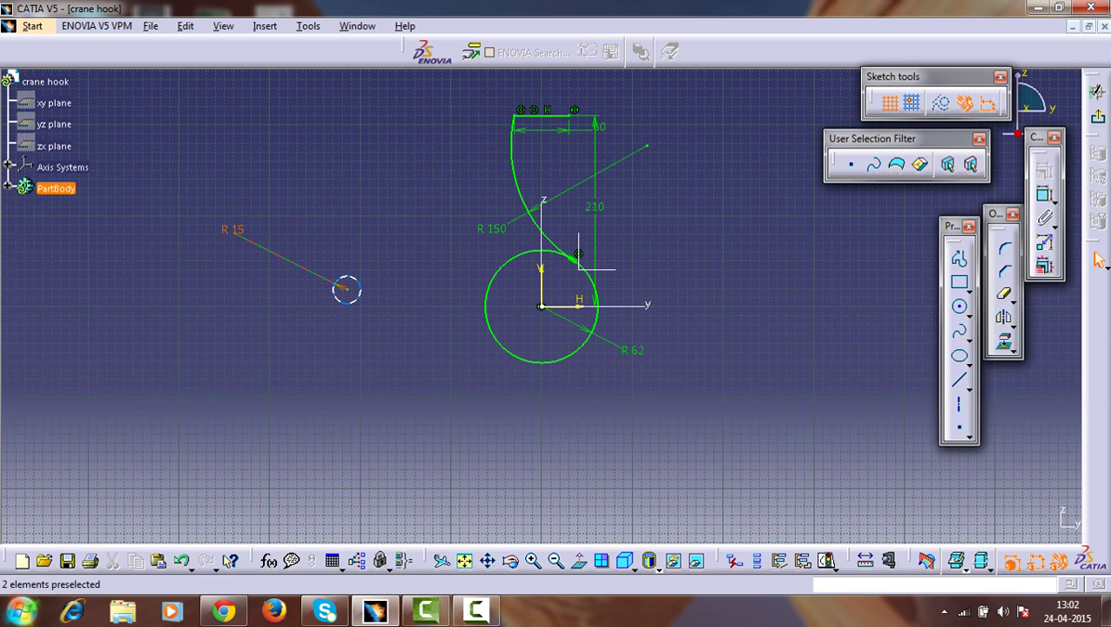
# Dimension the small circle's centre from the horizontal sketch axis and set the offset to 65 mm.
pyautogui.click(342, 286)
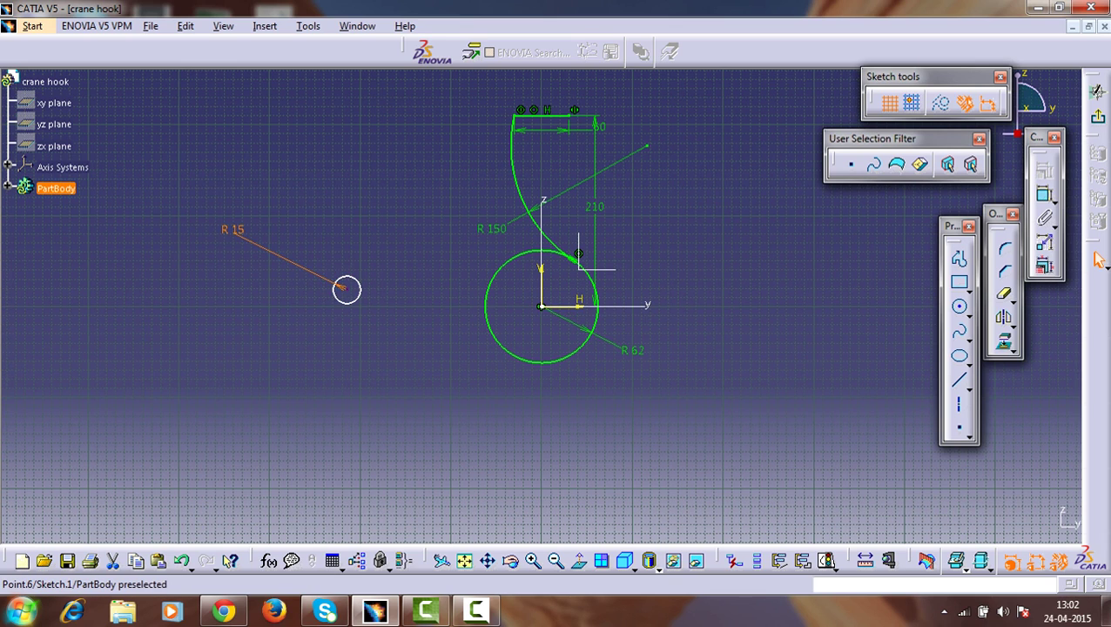
pyautogui.click(347, 289)
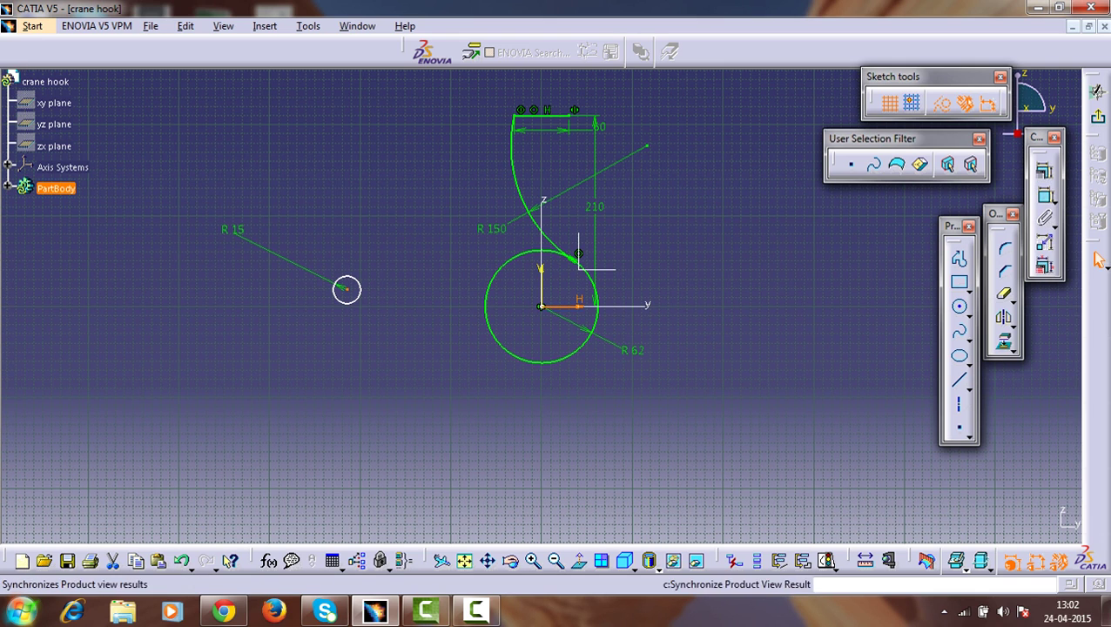
pyautogui.click(1045, 196)
pyautogui.click(401, 262)
pyautogui.doubleClick(401, 262)
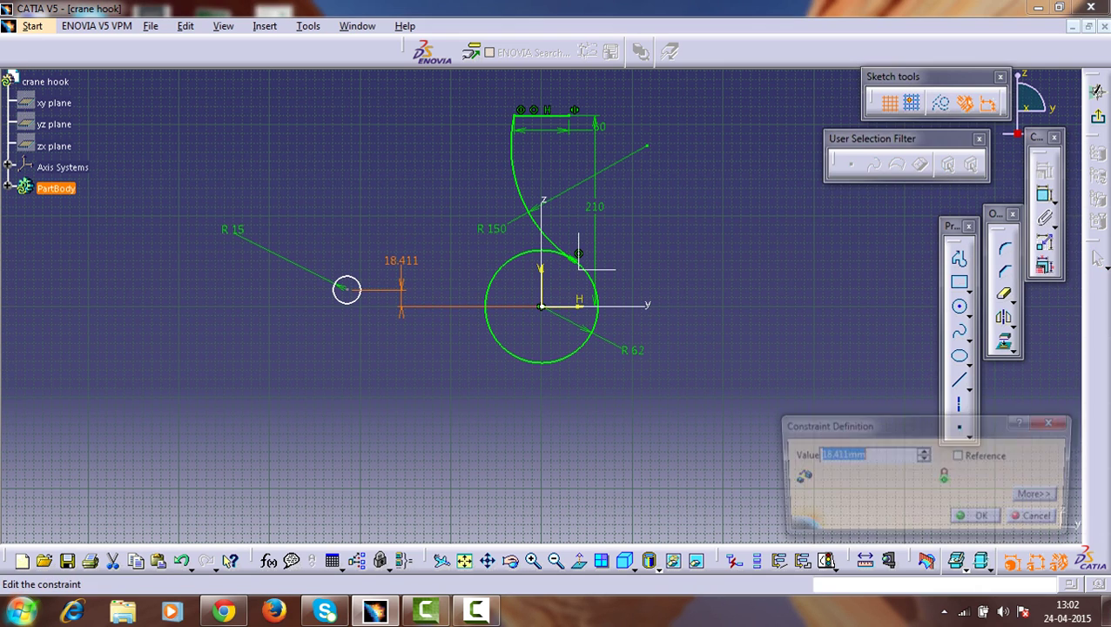
pyautogui.write('65mm')
pyautogui.press('Return')
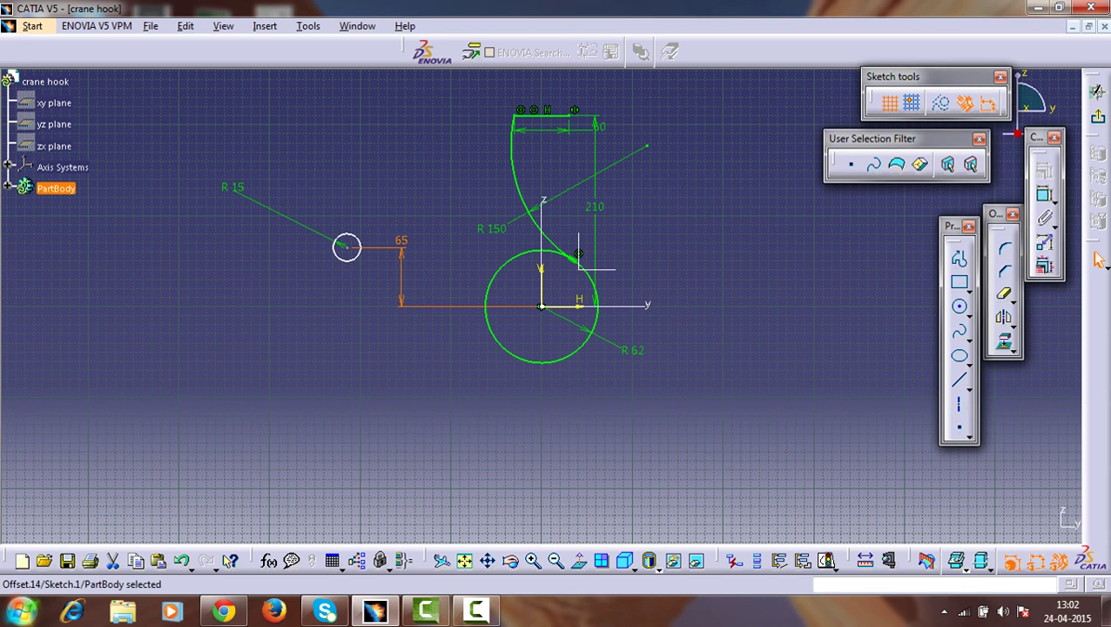
# Dimension the small circle's centre from the vertical sketch axis and set the distance to 150 mm.
pyautogui.click(346, 248)
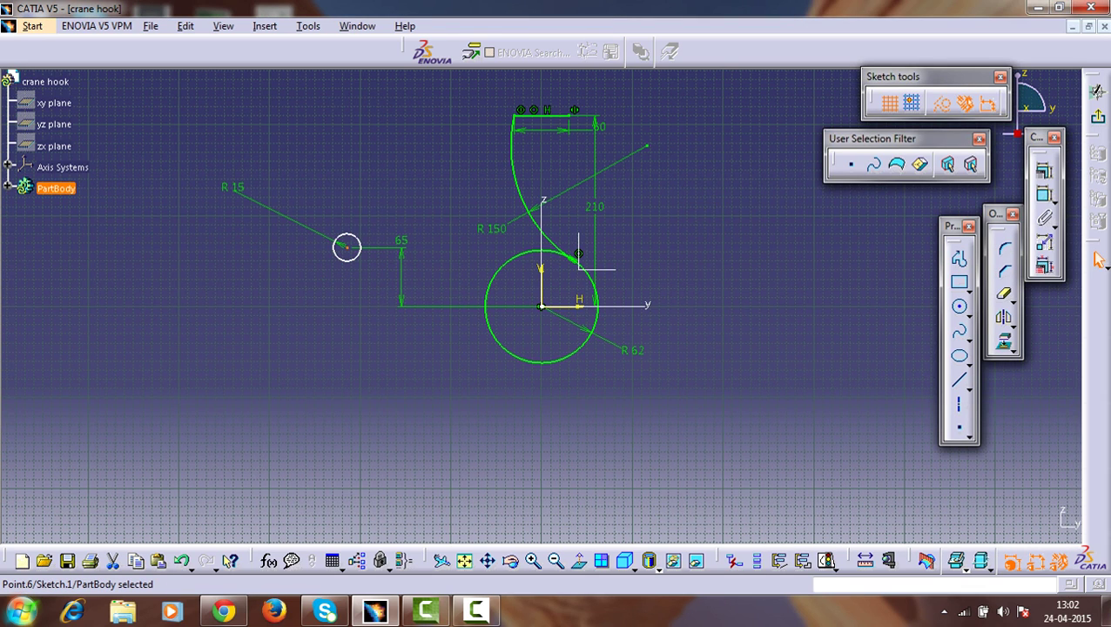
pyautogui.keyDown('ctrl'); pyautogui.click(540, 274); pyautogui.keyUp('ctrl')
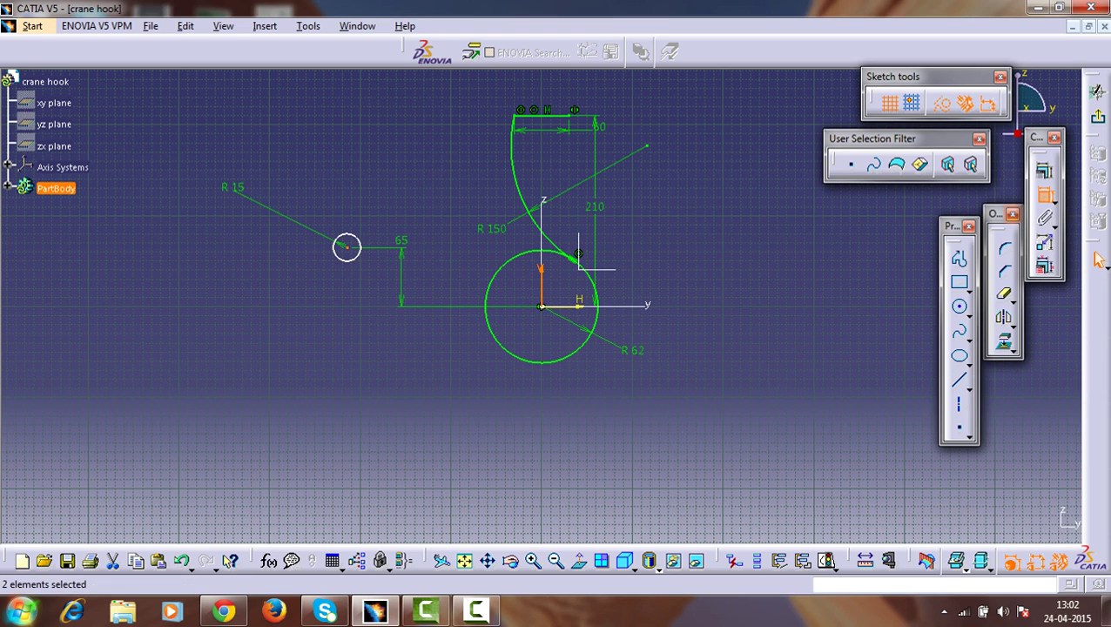
pyautogui.click(1043, 195)
pyautogui.click(487, 262)
pyautogui.doubleClick(487, 261)
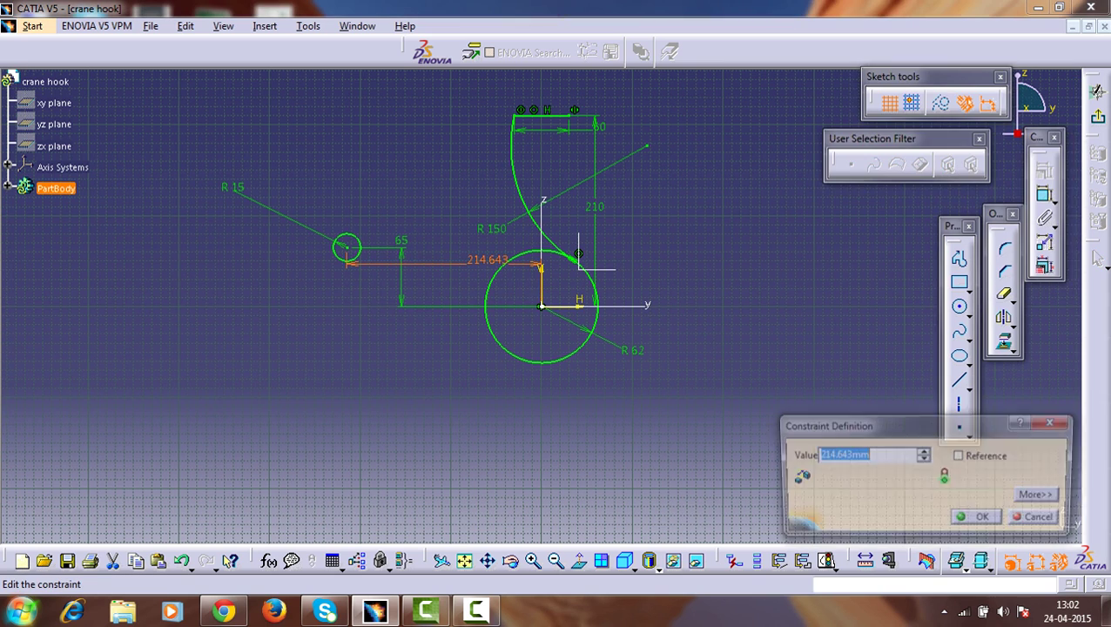
pyautogui.write('150')
pyautogui.press('Return')
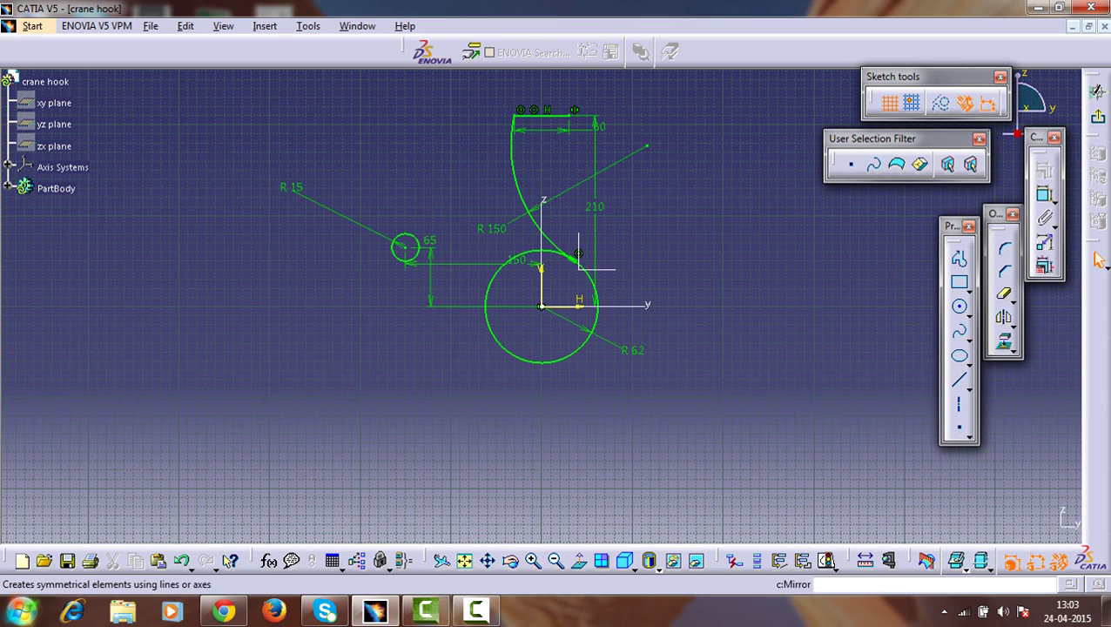
# Draw a three-point arc from above the small circle to a point about 50 mm left of and 50 mm above the origin.
pyautogui.click(968, 312)
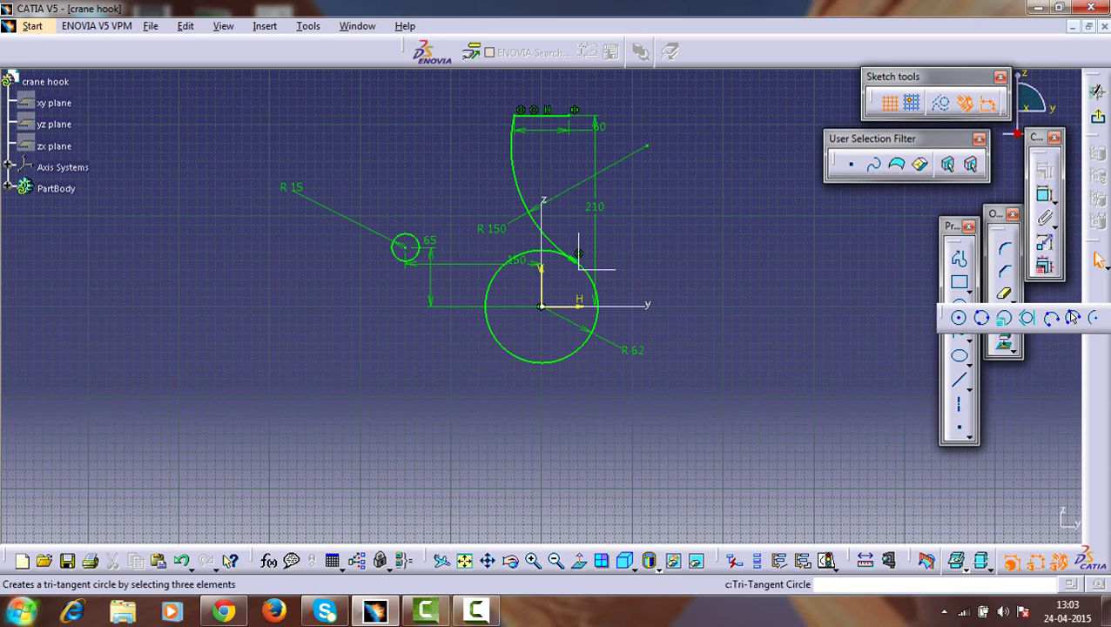
pyautogui.click(1072, 317)
pyautogui.click(412, 184)
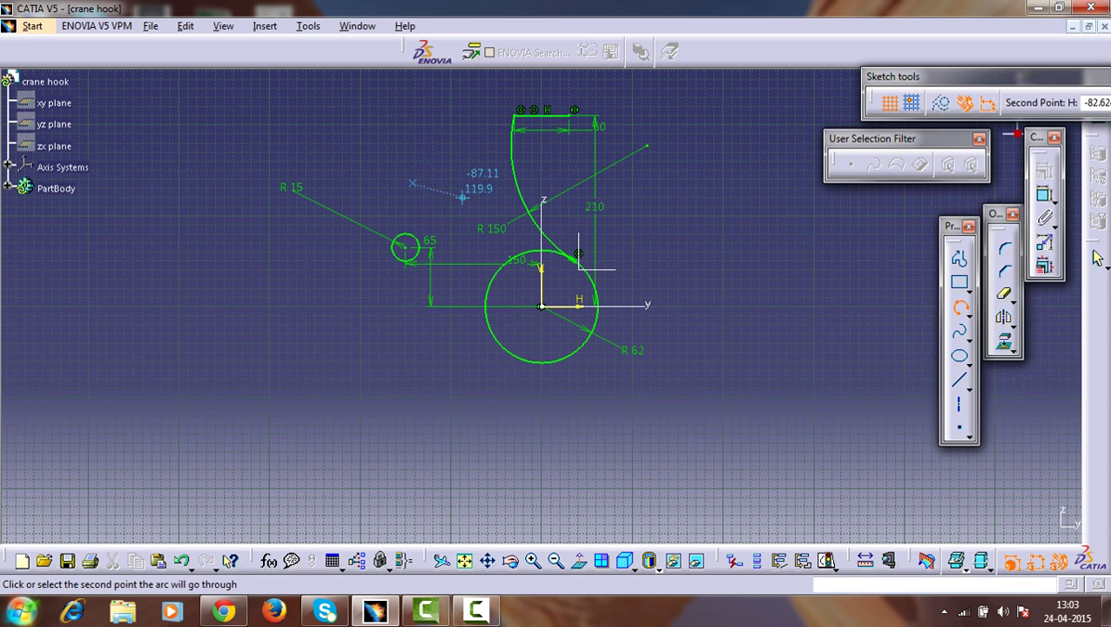
pyautogui.click(470, 207)
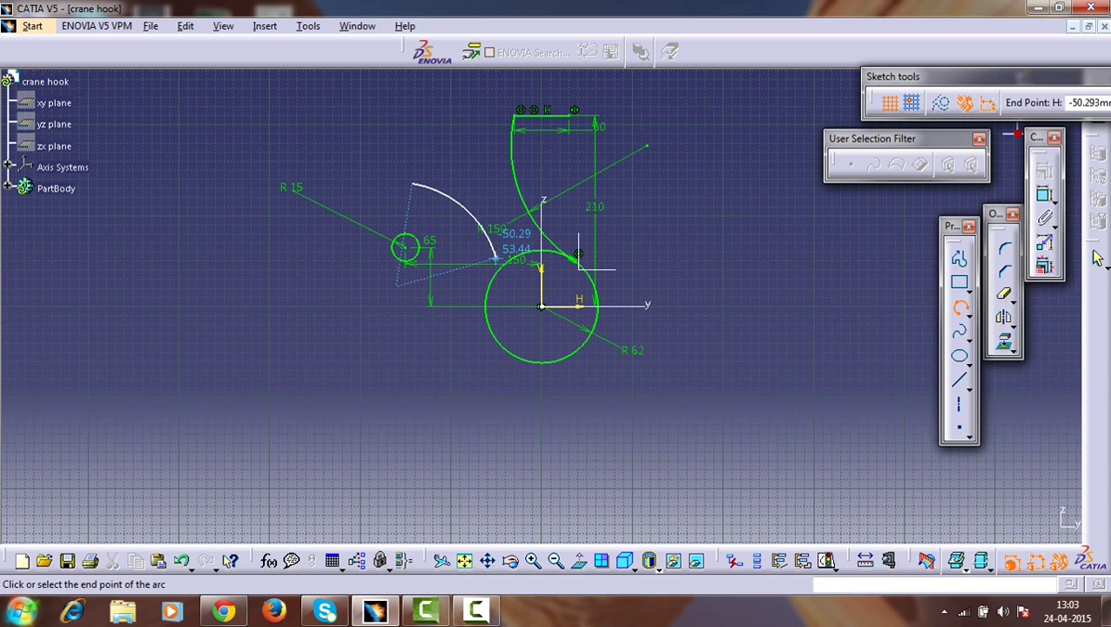
pyautogui.click(491, 263)
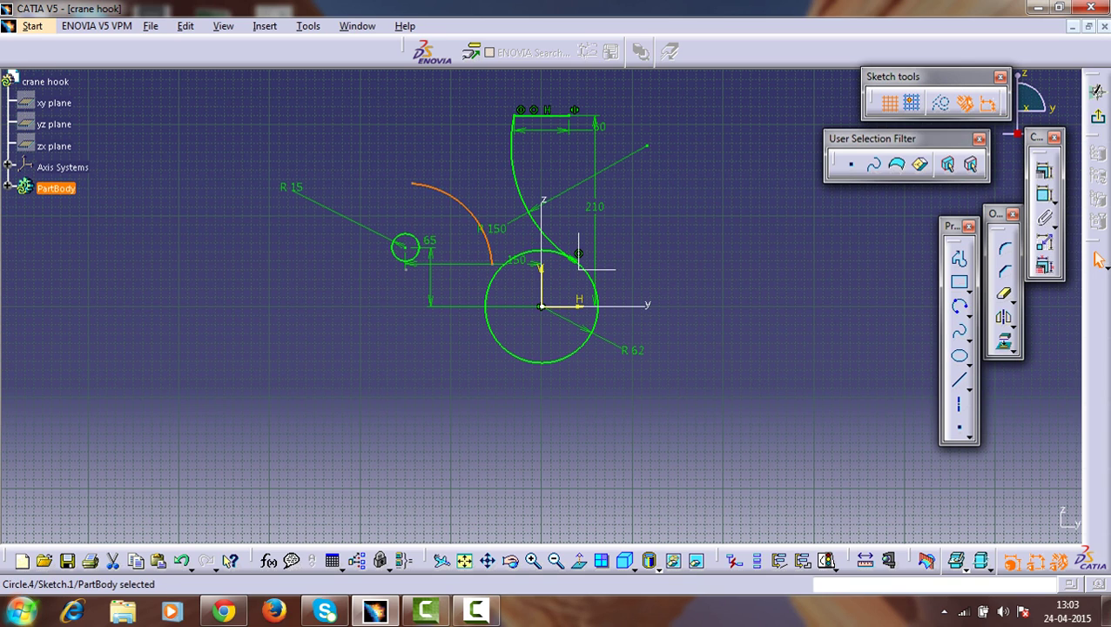
pyautogui.press('Escape')
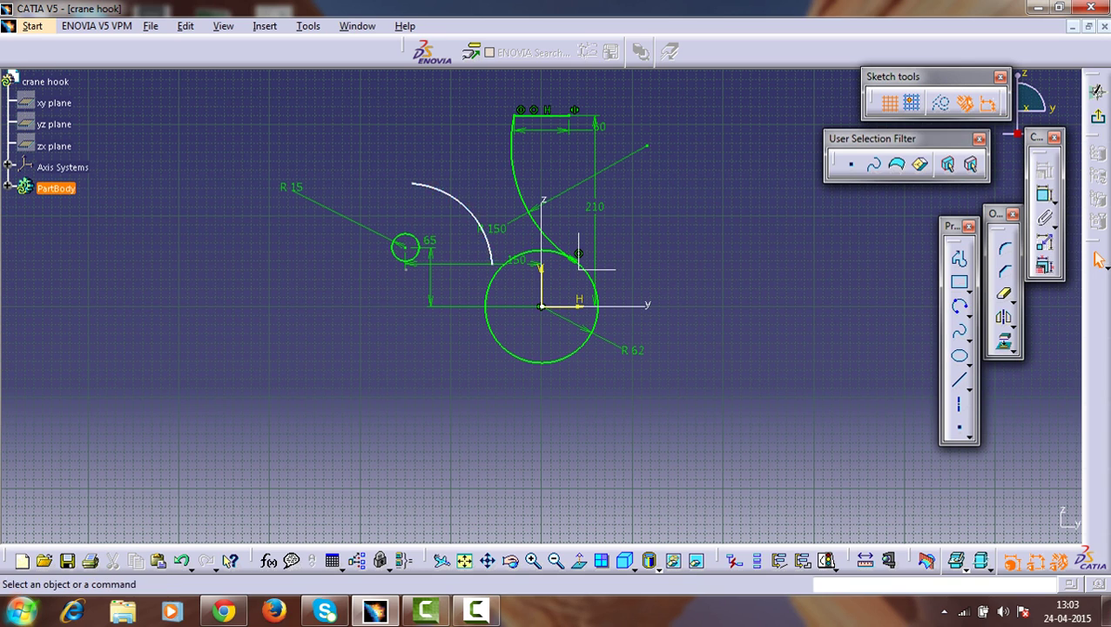
# Constrain the new arc tangent to the 15 mm radius circle.
pyautogui.click(470, 214)
pyautogui.keyDown('ctrl'); pyautogui.click(416, 245); pyautogui.keyUp('ctrl')
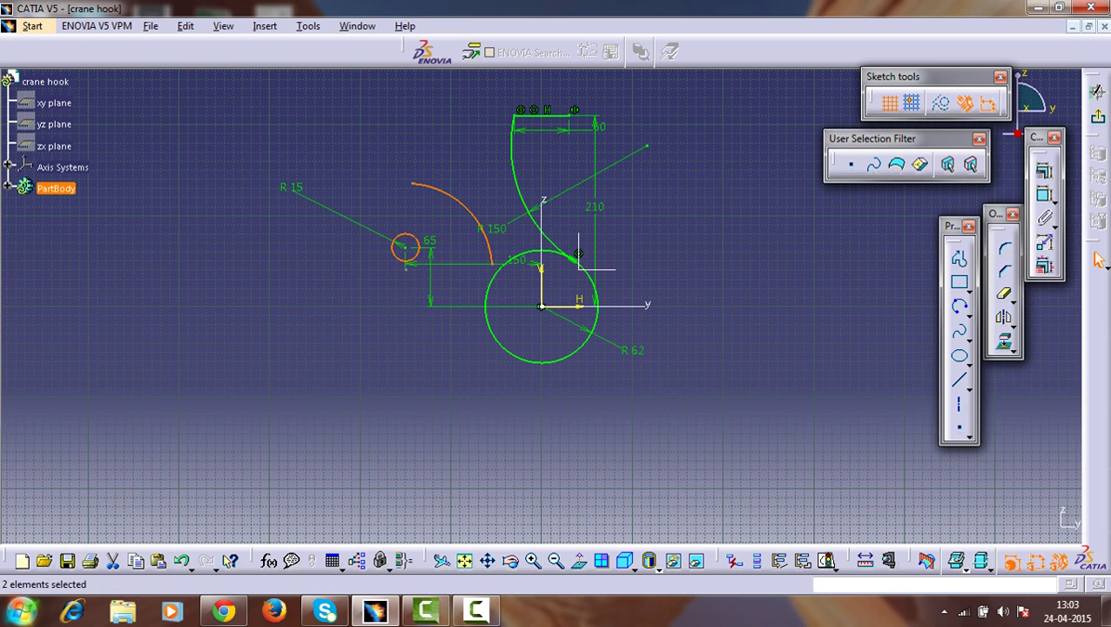
pyautogui.click(1043, 194)
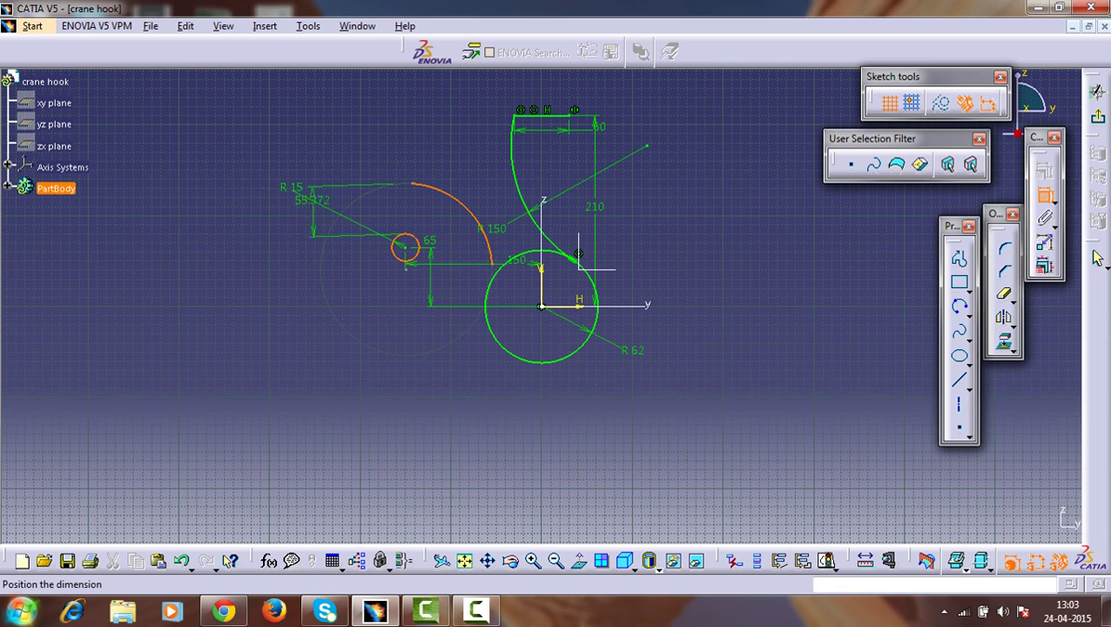
pyautogui.rightClick(290, 217)
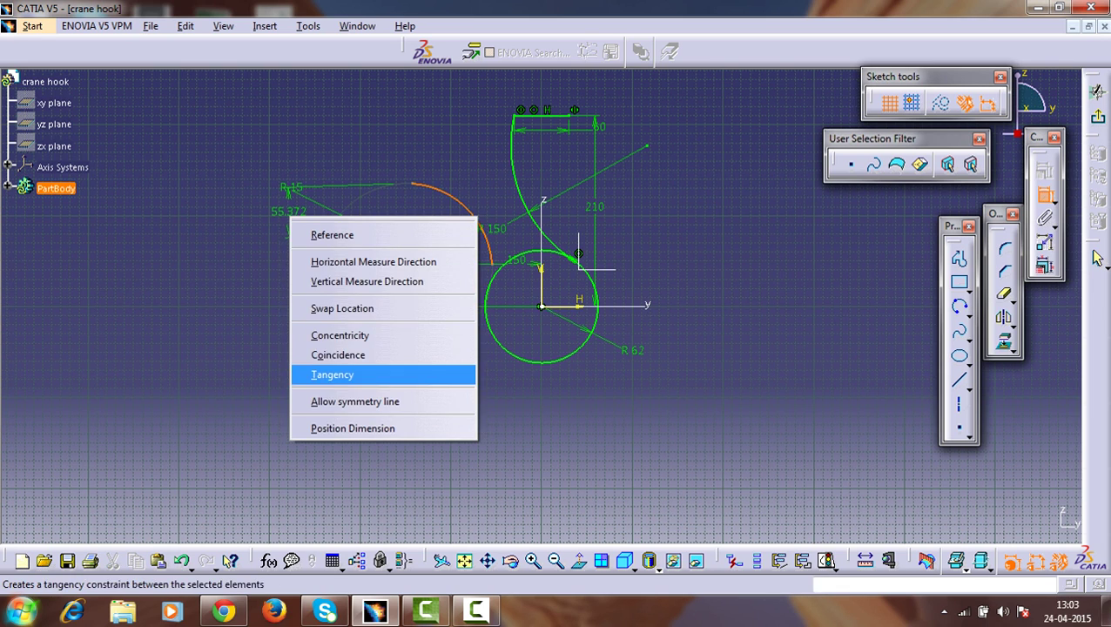
pyautogui.click(341, 375)
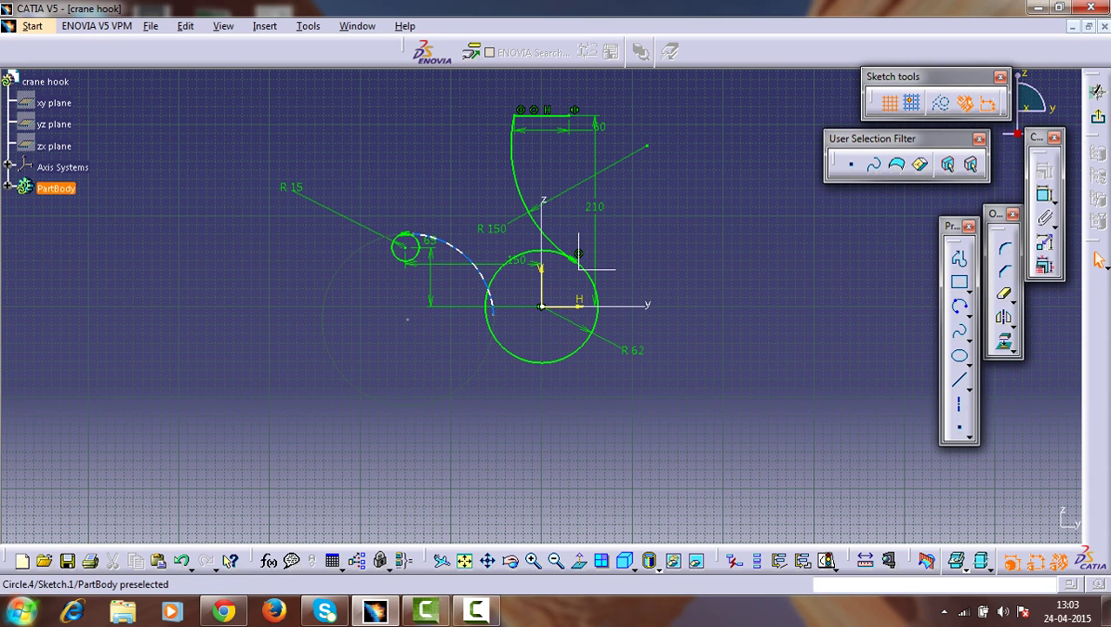
# Constrain the same arc tangent to the 62 mm radius circle.
pyautogui.click(473, 263)
pyautogui.keyDown('ctrl'); pyautogui.click(497, 272); pyautogui.keyUp('ctrl')
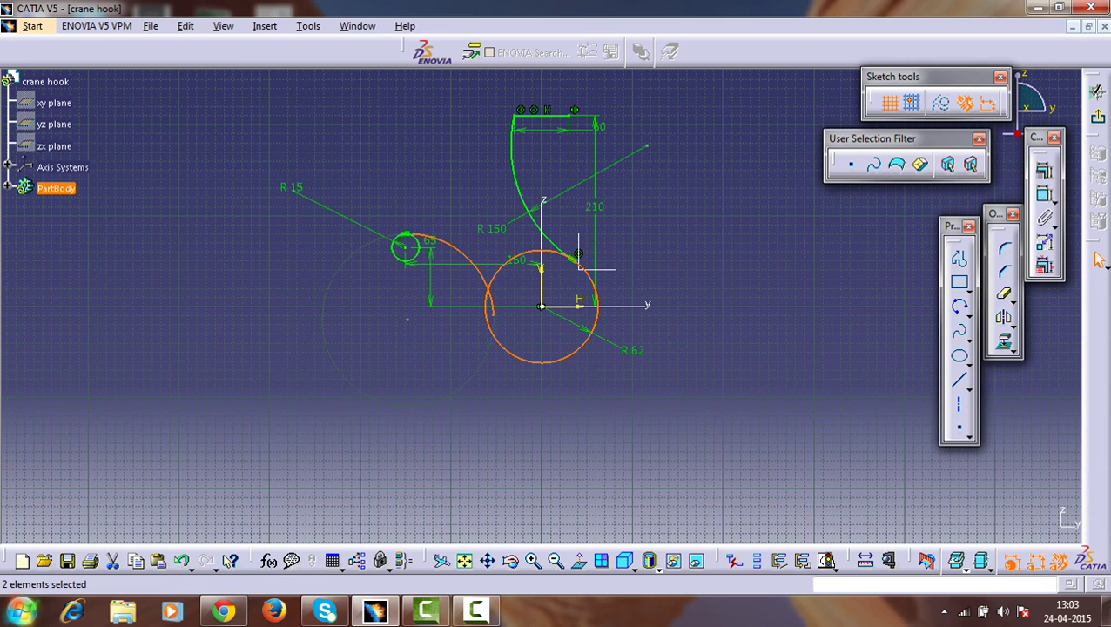
pyautogui.click(1044, 194)
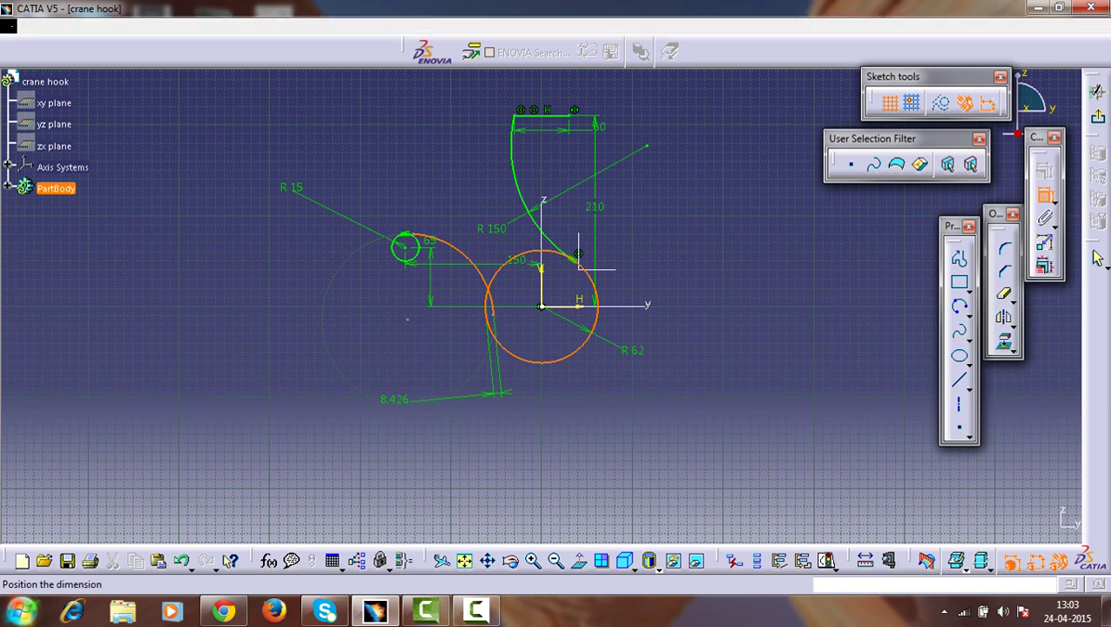
pyautogui.rightClick(395, 398)
pyautogui.click(438, 331)
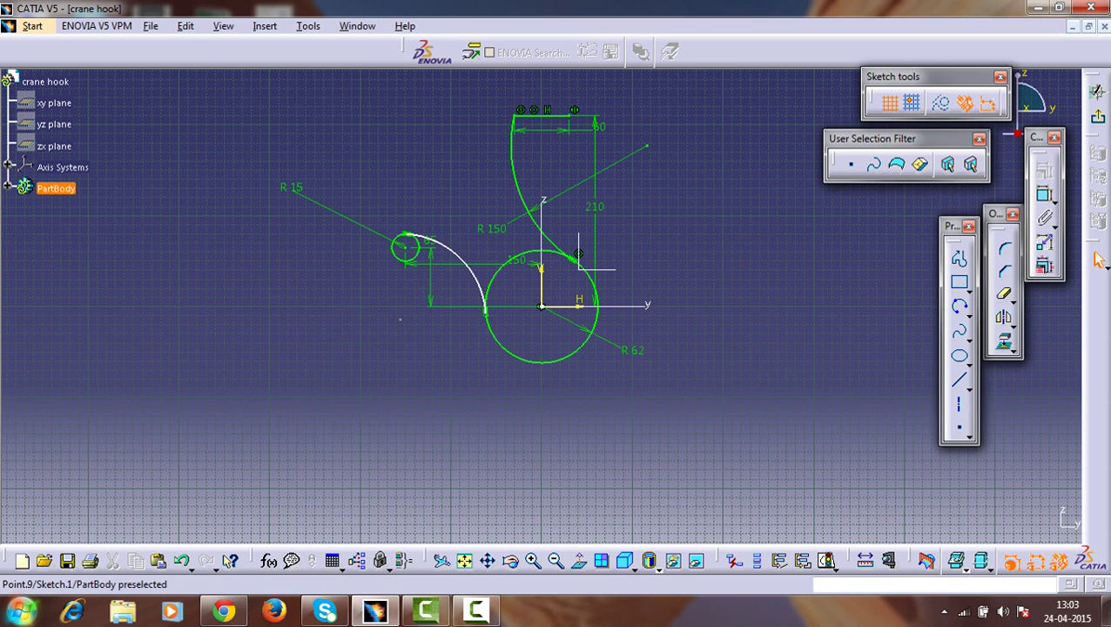
# Make the arc's lower endpoint coincident with the large circle.
pyautogui.click(485, 313)
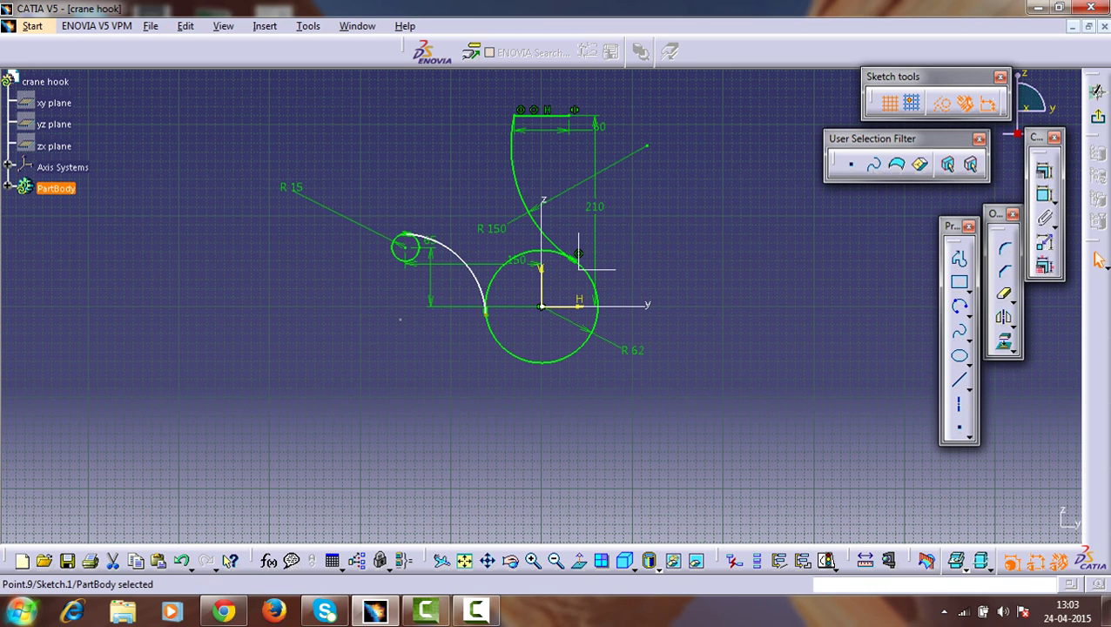
pyautogui.keyDown('ctrl'); pyautogui.click(488, 326); pyautogui.keyUp('ctrl')
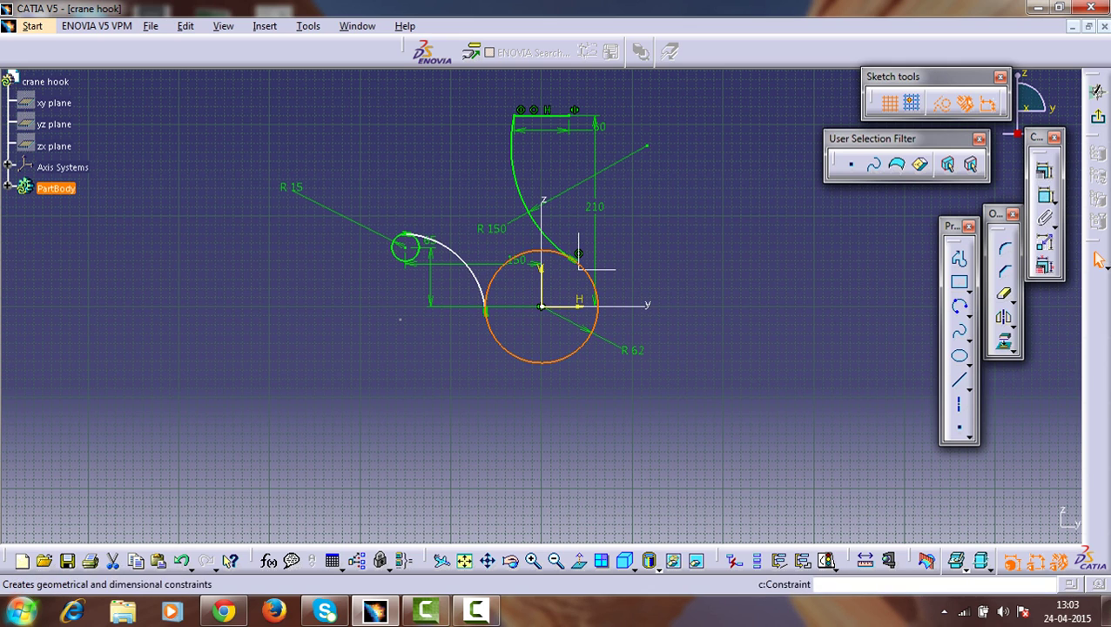
pyautogui.rightClick(329, 382)
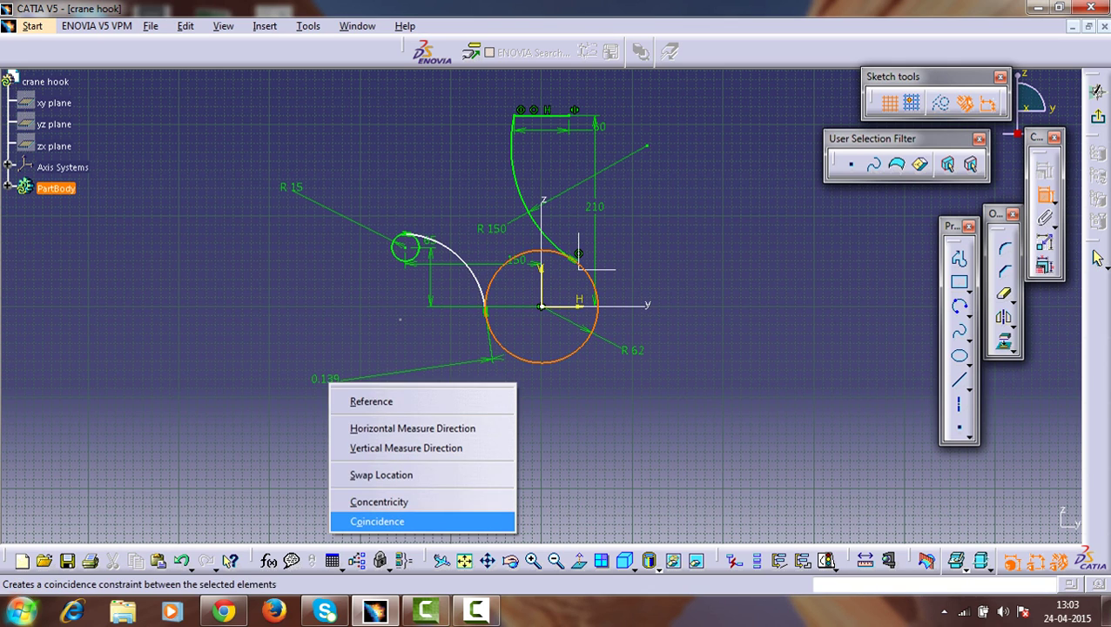
pyautogui.click(377, 521)
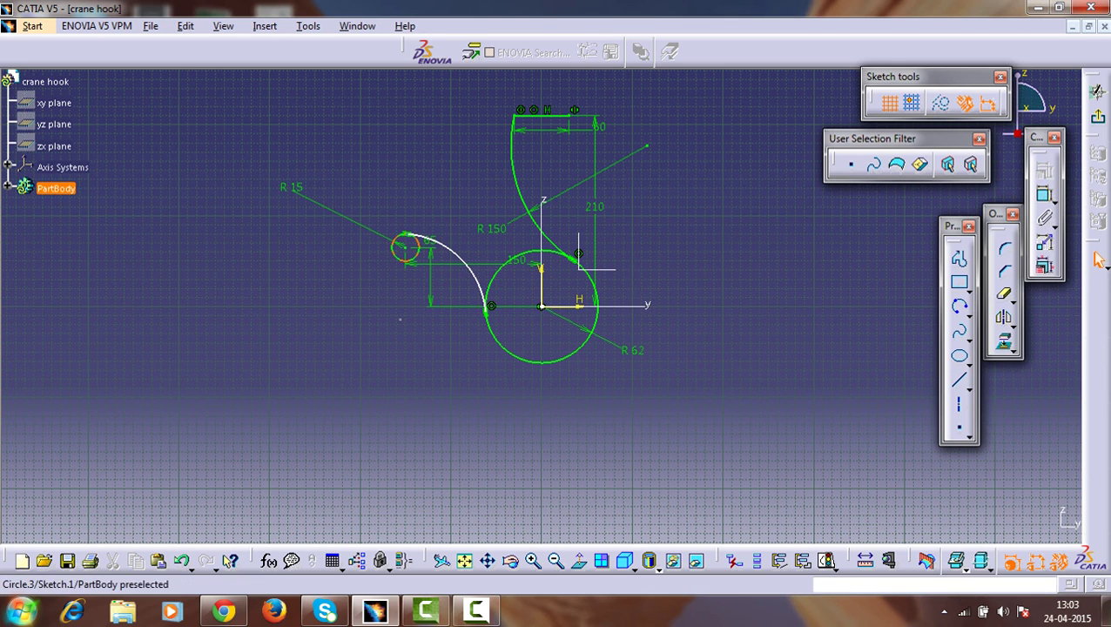
# Pull the arc's upper endpoint away from the small circle and constrain it coincident with that circle.
pyautogui.click(424, 236)
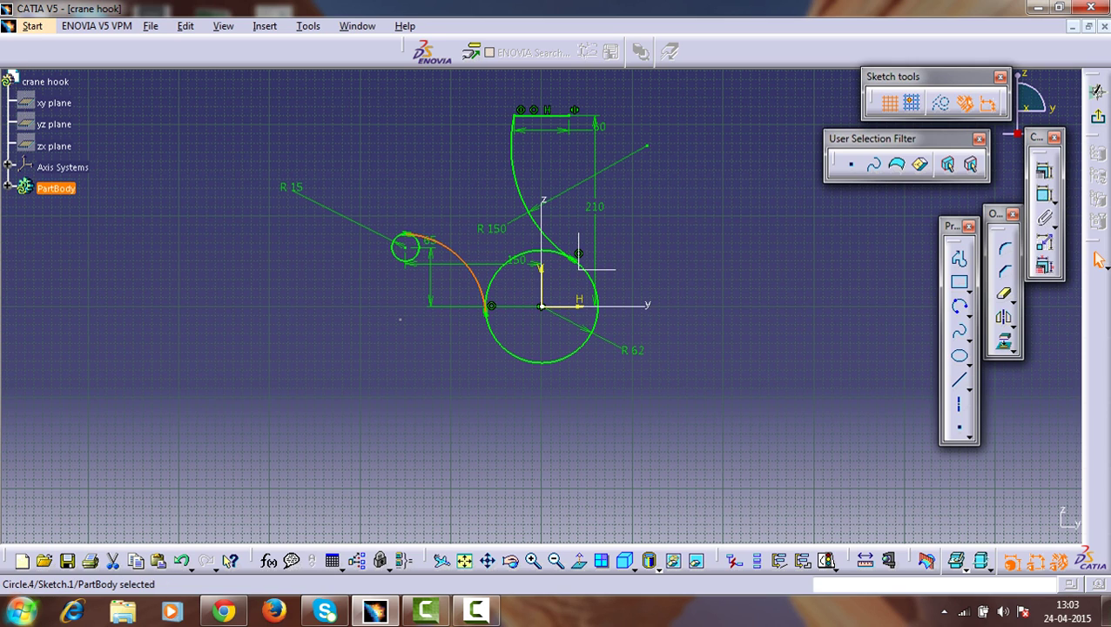
pyautogui.click(435, 373)
pyautogui.moveTo(434, 373); pyautogui.dragTo(434, 261, button='middle')
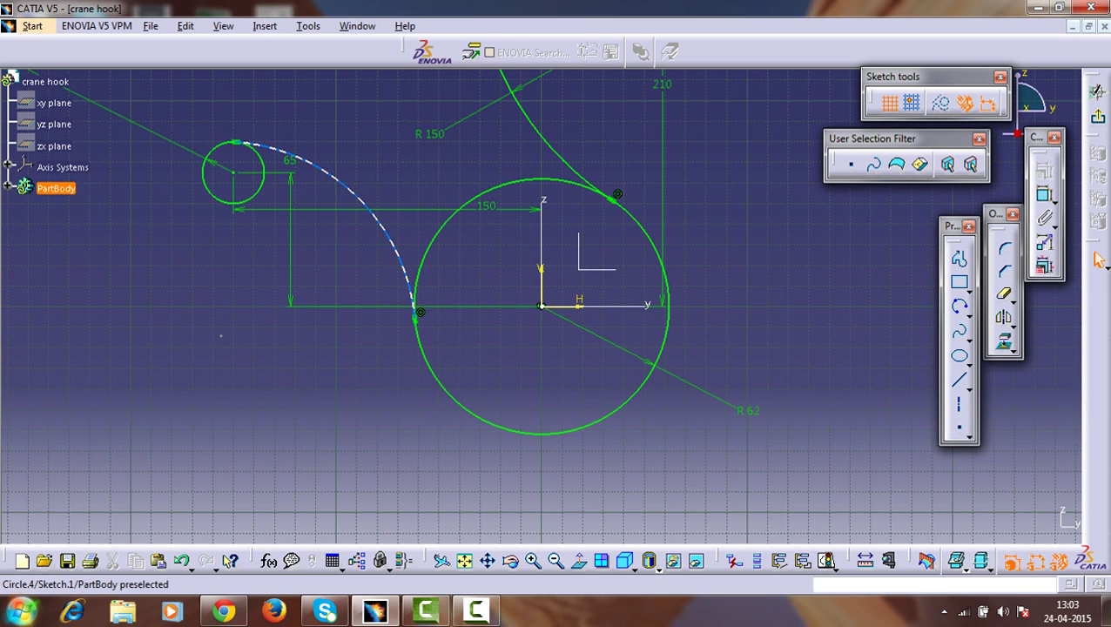
pyautogui.moveTo(235, 142); pyautogui.dragTo(199, 141)
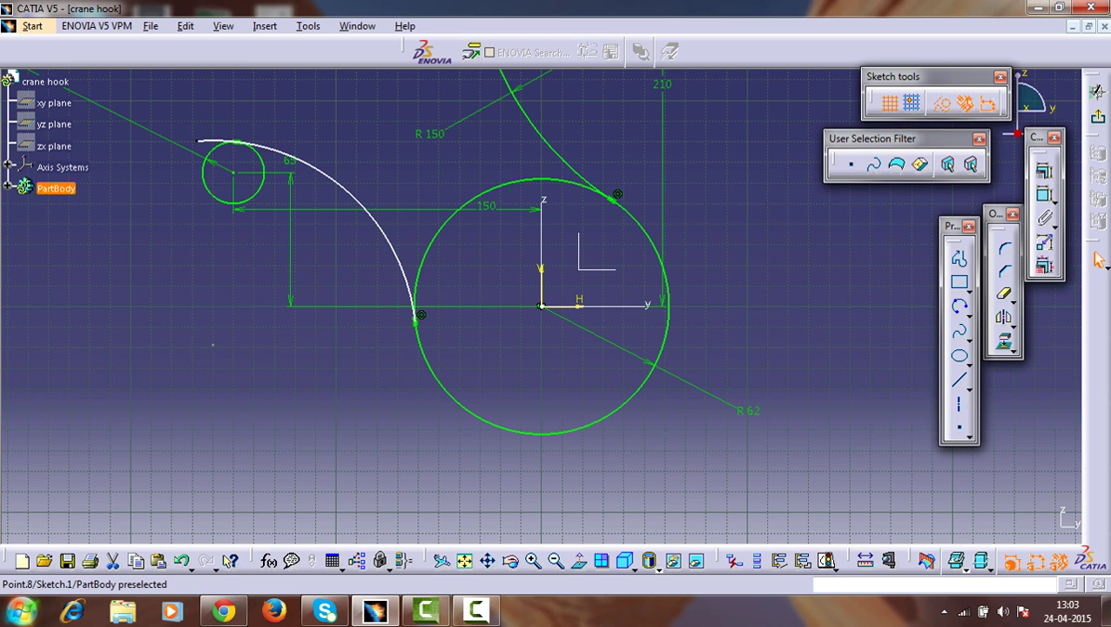
pyautogui.keyDown('ctrl'); pyautogui.click(211, 153); pyautogui.keyUp('ctrl')
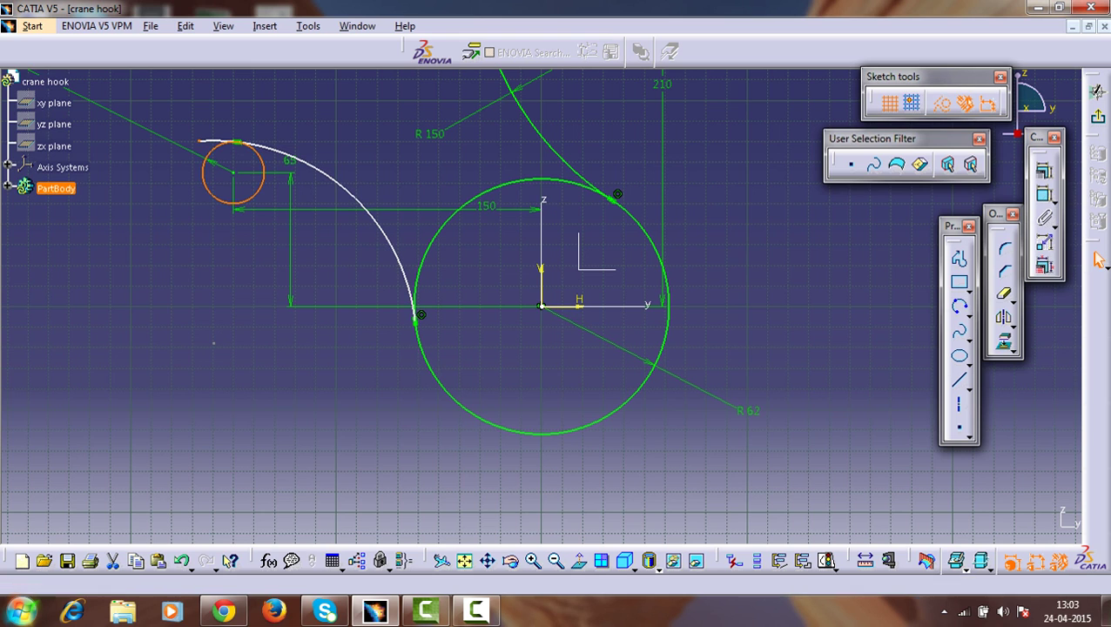
pyautogui.click(1097, 258)
pyautogui.rightClick(112, 209)
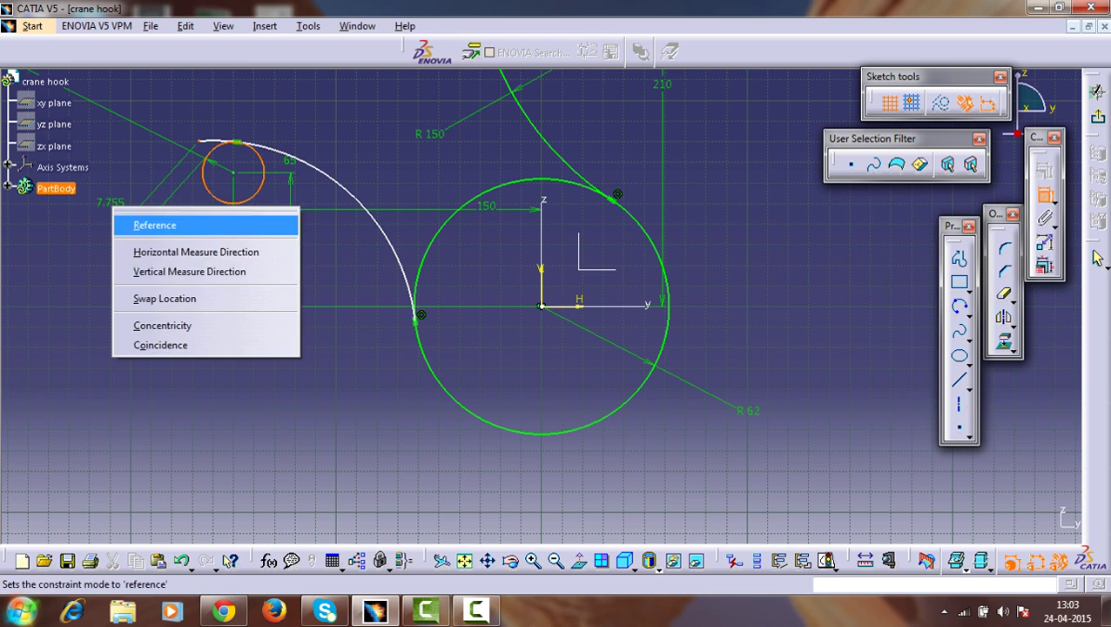
pyautogui.click(209, 345)
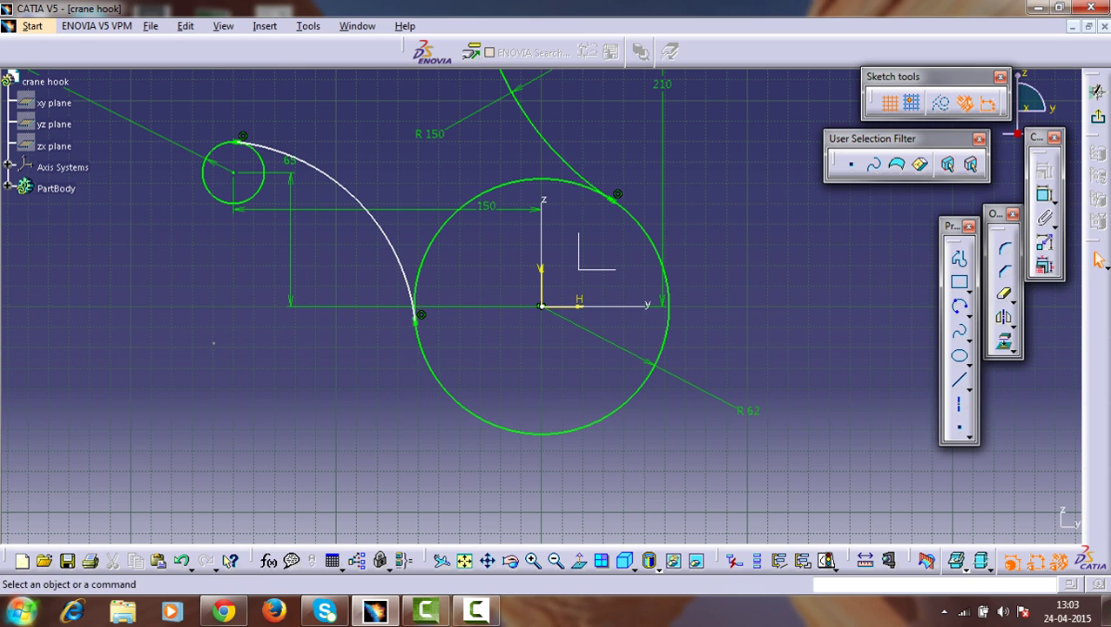
# Dimension the radius of the arc joining the two circles and set it to 180 mm.
pyautogui.click(373, 215)
pyautogui.click(1043, 195)
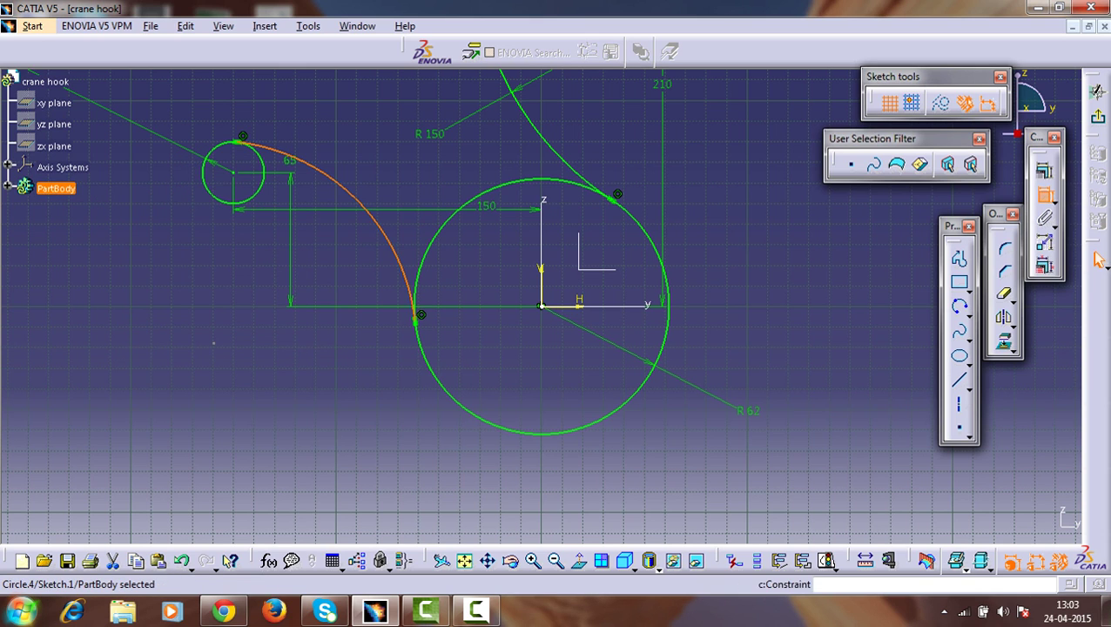
pyautogui.click(320, 253)
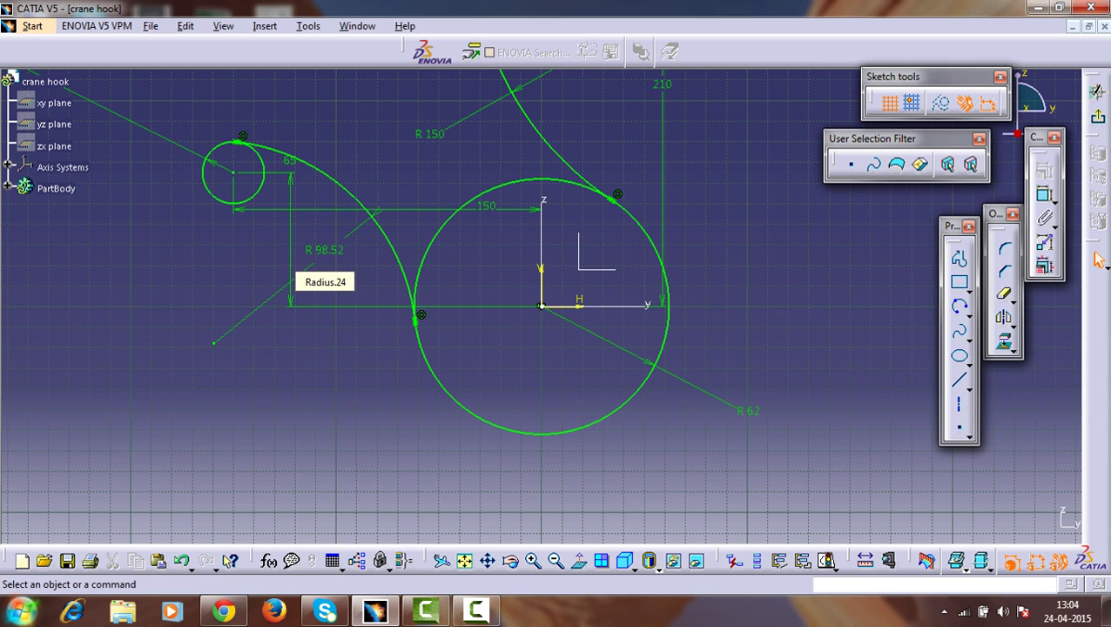
pyautogui.doubleClick(324, 253)
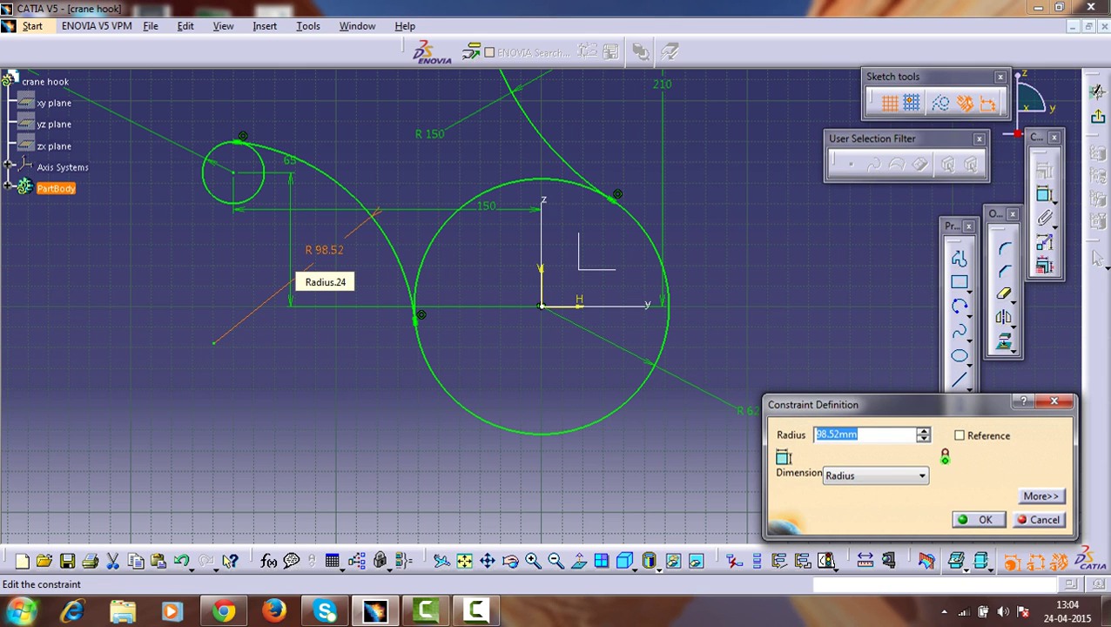
pyautogui.write('180')
pyautogui.press('Return')
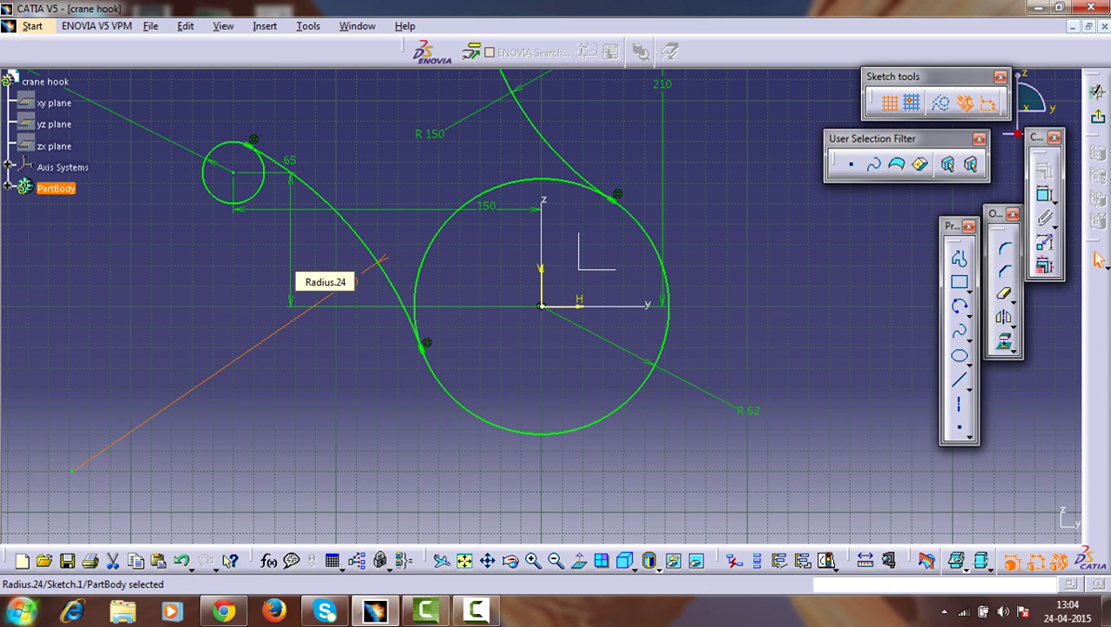
pyautogui.click(756, 254)
# Check the sketch's solving status and close the report.
pyautogui.moveTo(755, 254); pyautogui.dragTo(757, 345, button='middle')
pyautogui.middleClick(757, 344)
pyautogui.click(1096, 259)
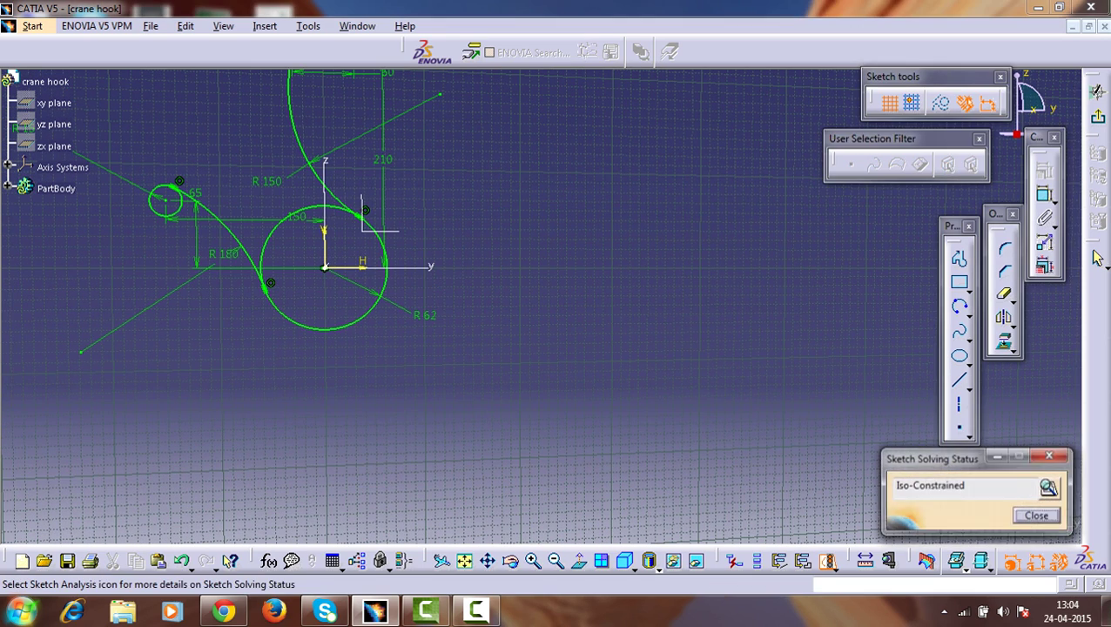
pyautogui.click(1036, 516)
# Quick Trim the upper-left portion of the large circle between its tangent points with the two arcs.
pyautogui.moveTo(538, 301)
pyautogui.mouseDown(button='middle')
pyautogui.moveTo(648, 363)
pyautogui.moveTo(640, 372)
pyautogui.mouseUp(button='middle')
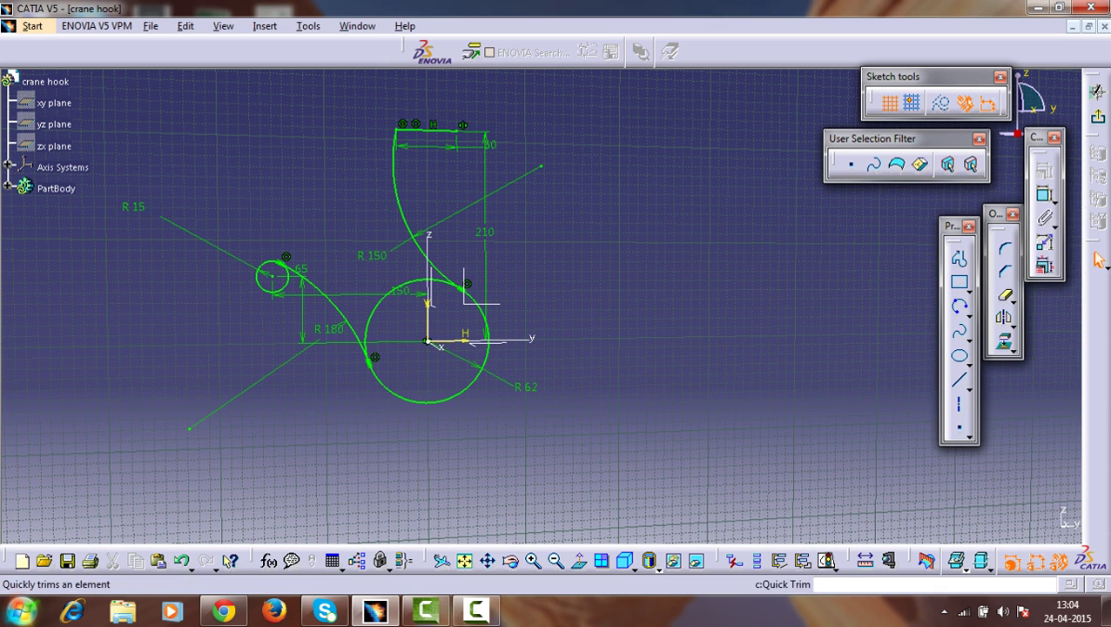
pyautogui.click(1005, 294)
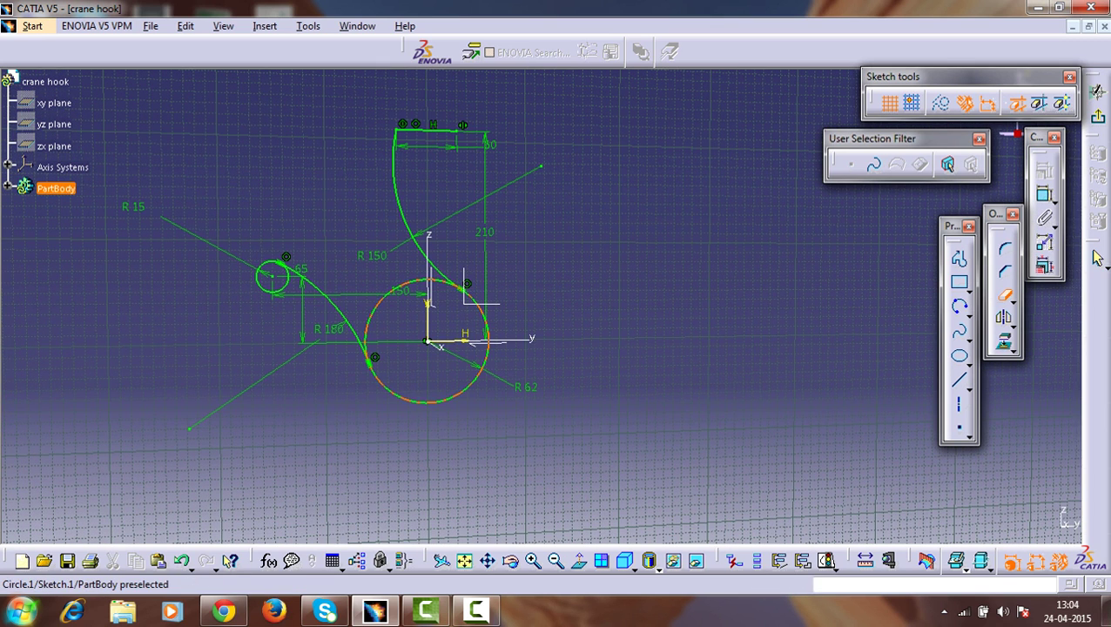
pyautogui.click(383, 298)
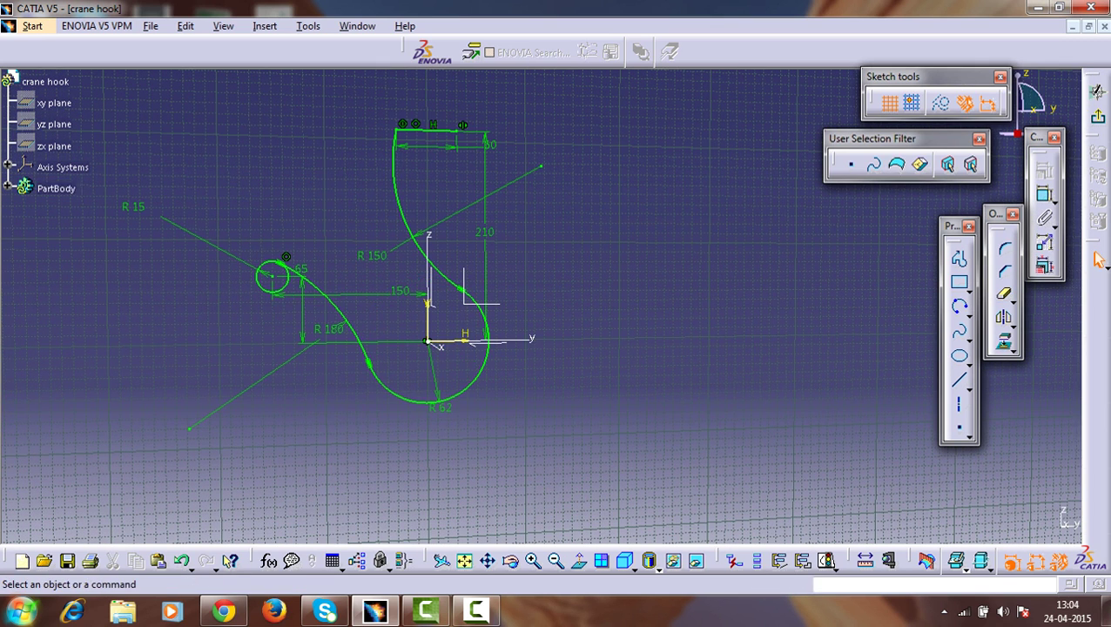
# Convert the small 15 mm radius circle and the top horizontal line to construction elements.
pyautogui.click(286, 277)
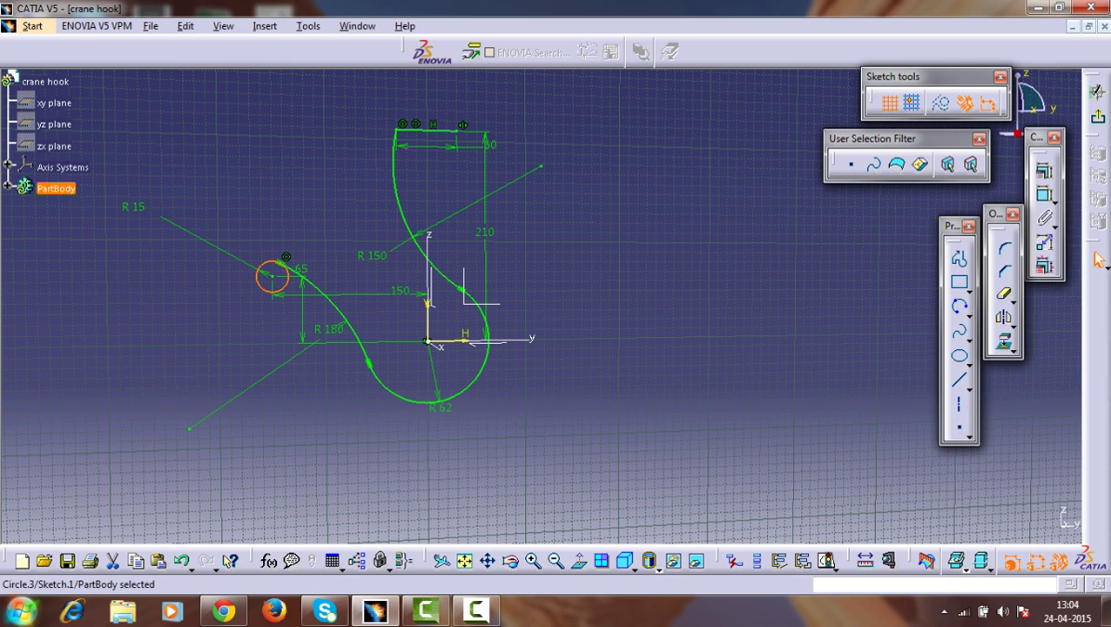
pyautogui.keyDown('ctrl'); pyautogui.click(435, 131); pyautogui.keyUp('ctrl')
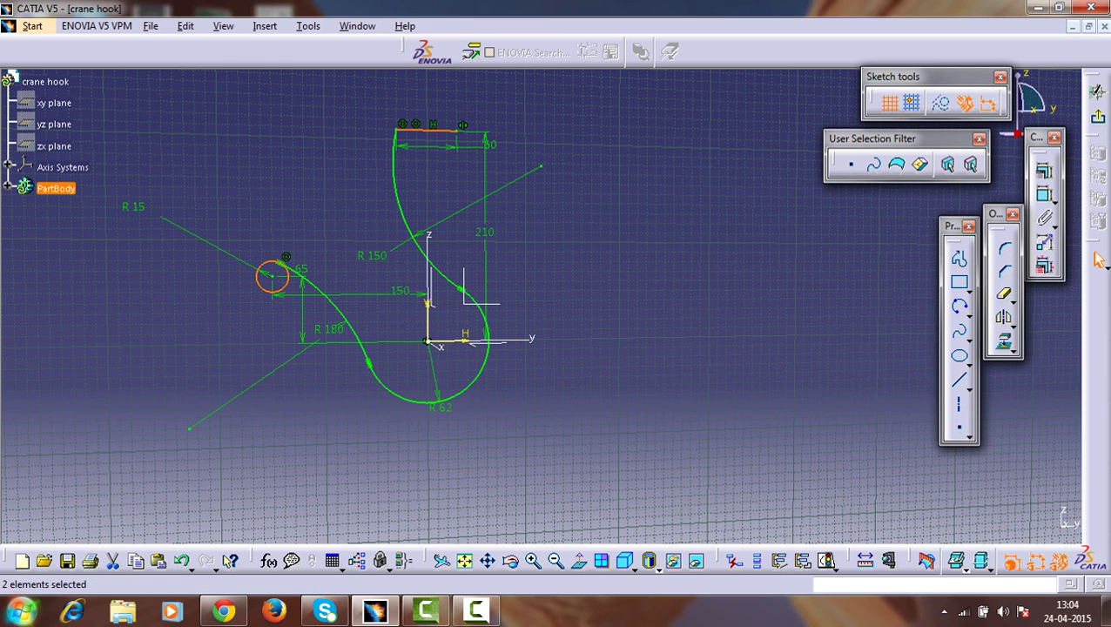
pyautogui.click(941, 103)
pyautogui.click(1097, 260)
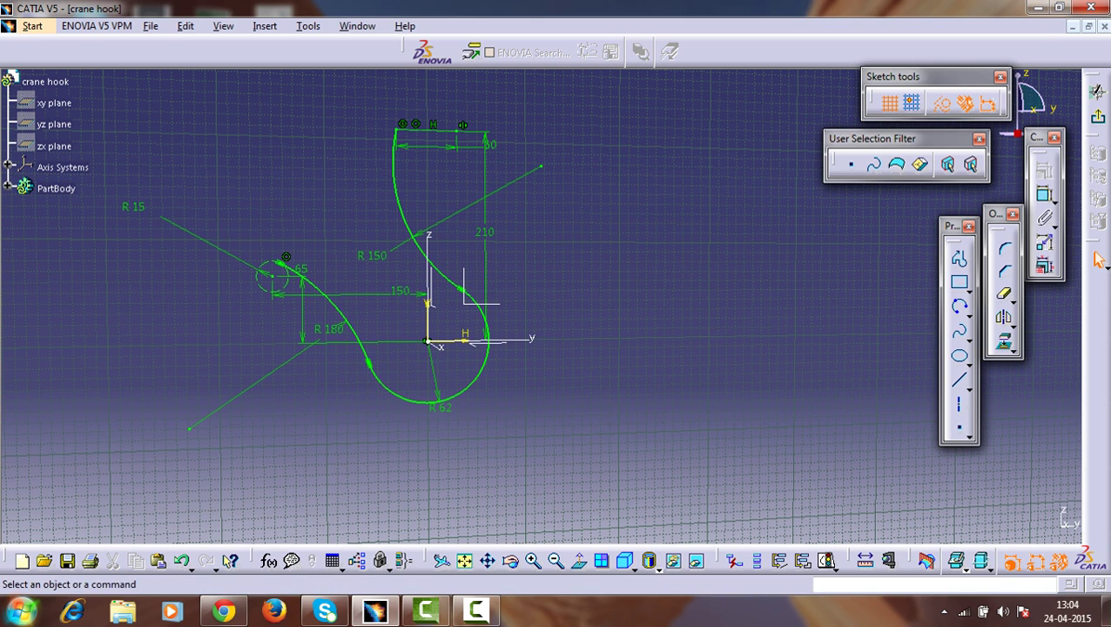
# Exit the sketch and create a reference point on the hook curve at 306.726 mm along it, where it crosses the y axis.
pyautogui.click(1096, 91)
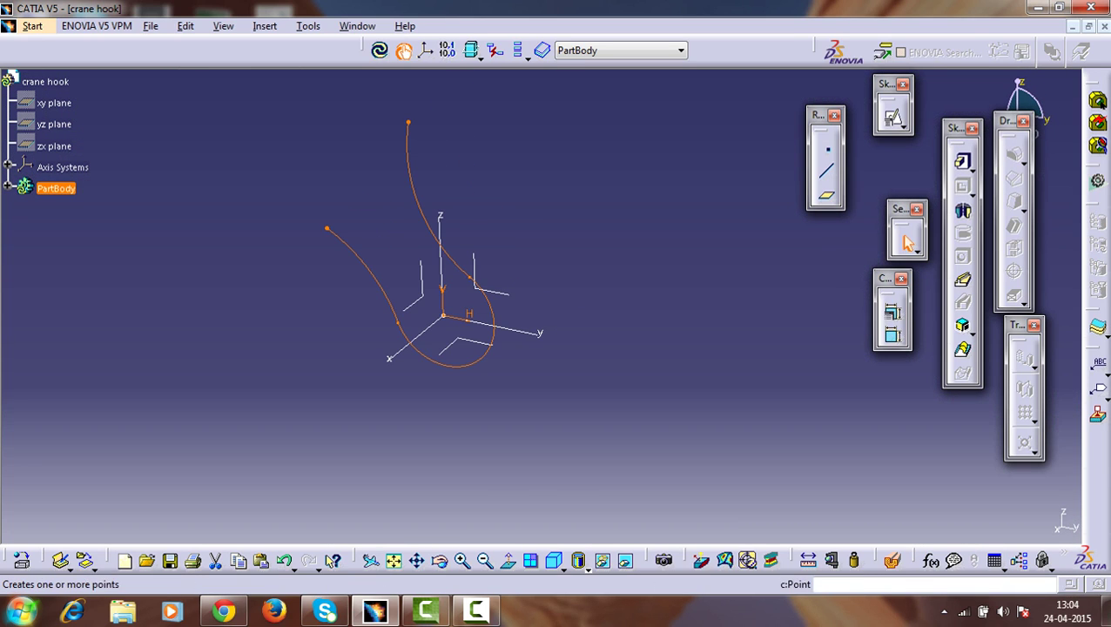
pyautogui.click(827, 149)
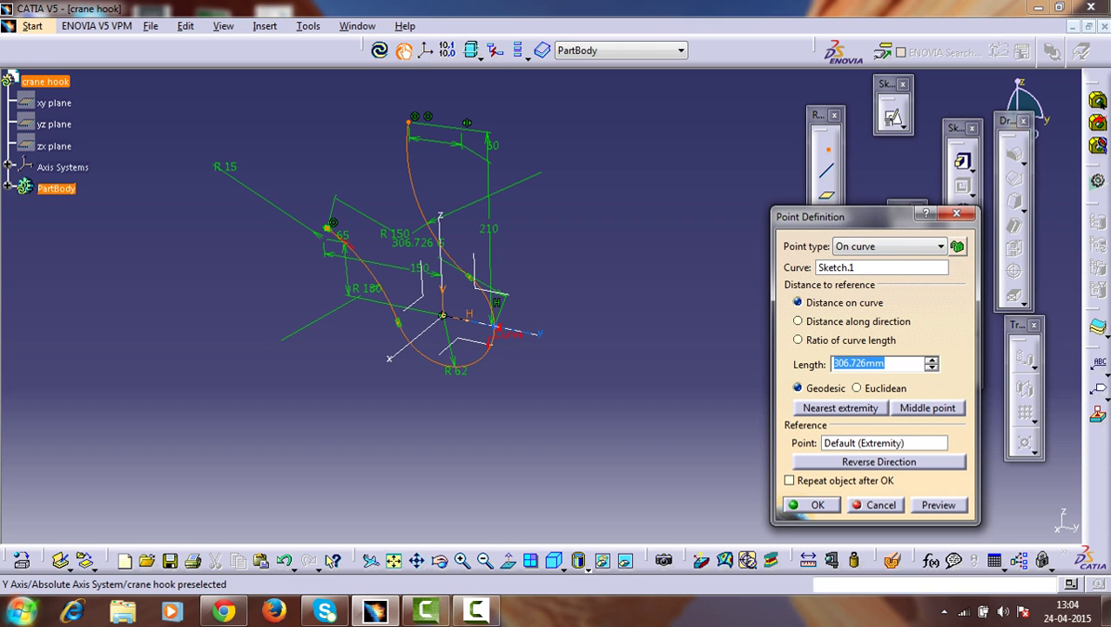
pyautogui.click(497, 328)
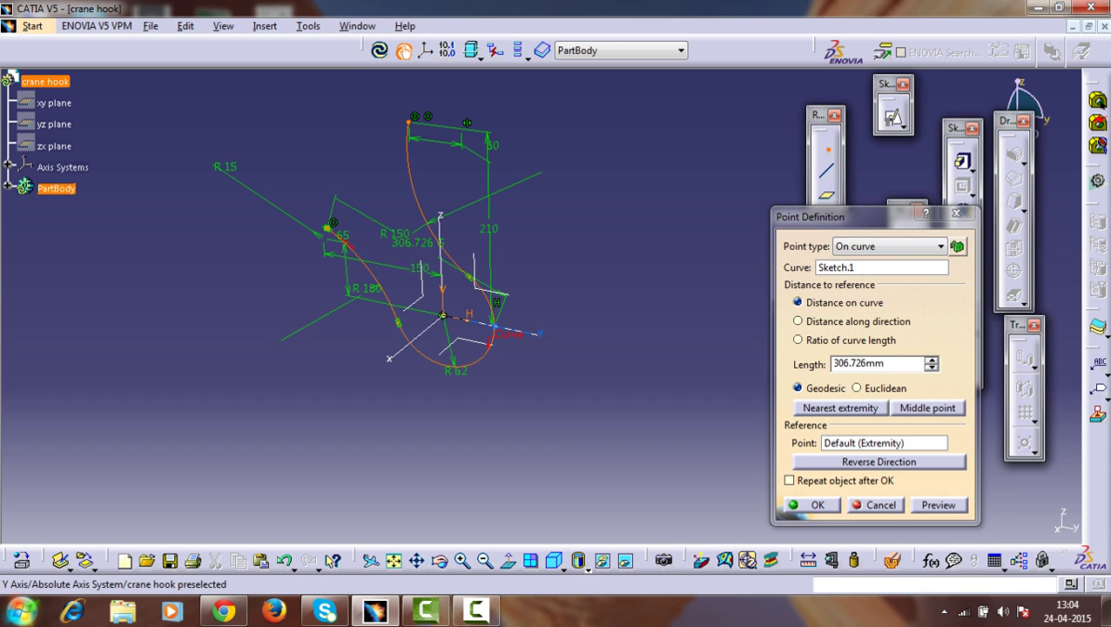
pyautogui.click(813, 505)
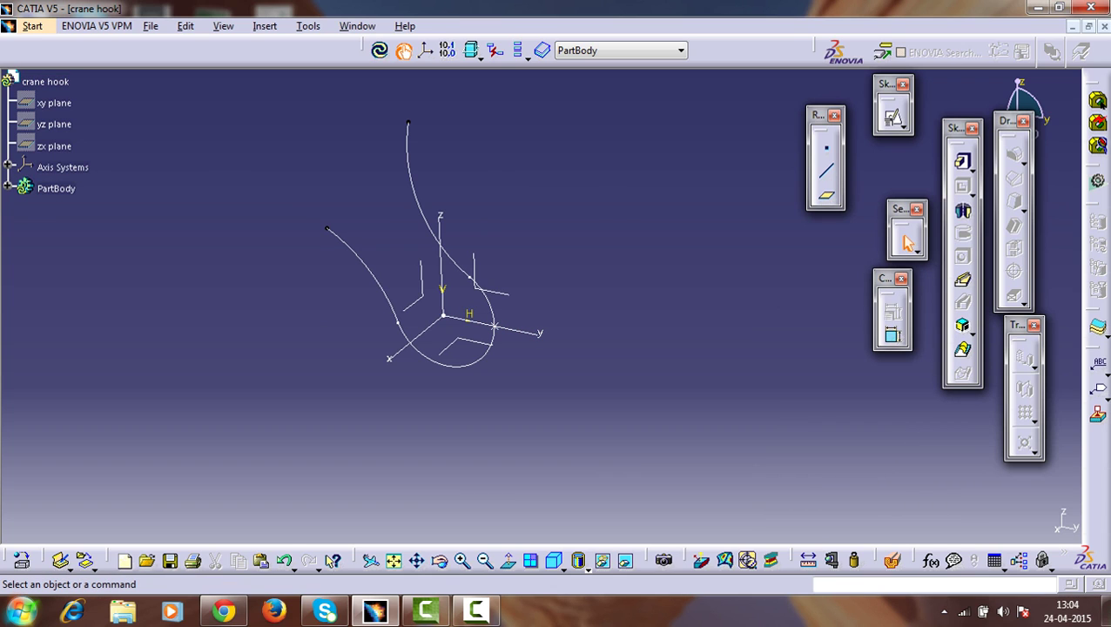
# Create a reference plane normal to the hook curve through the new point on the y axis.
pyautogui.click(825, 195)
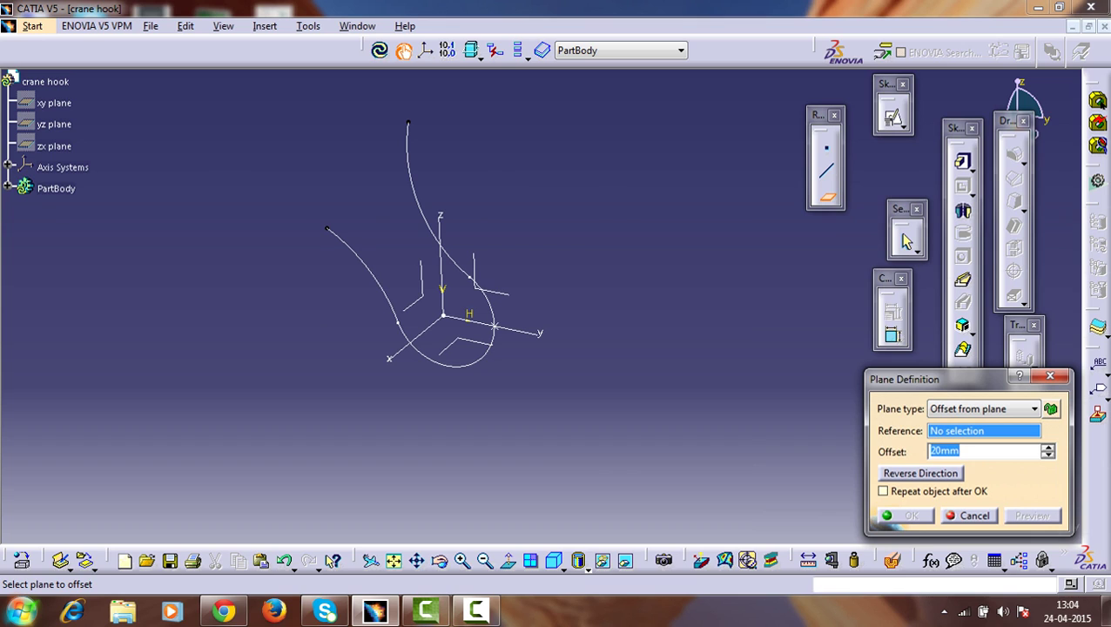
pyautogui.click(1016, 408)
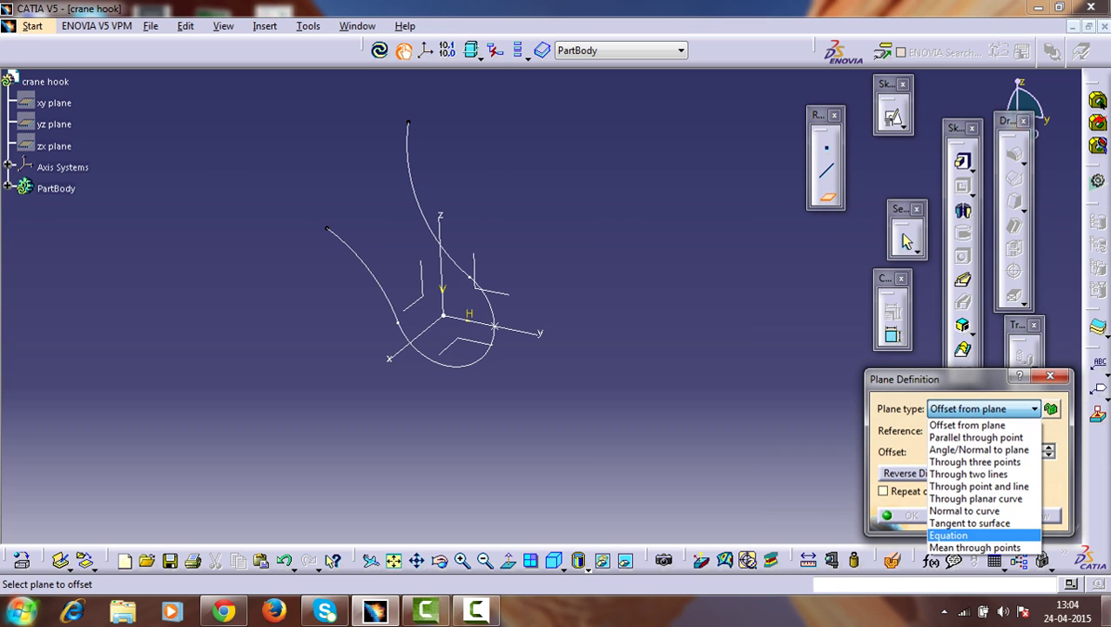
pyautogui.click(964, 510)
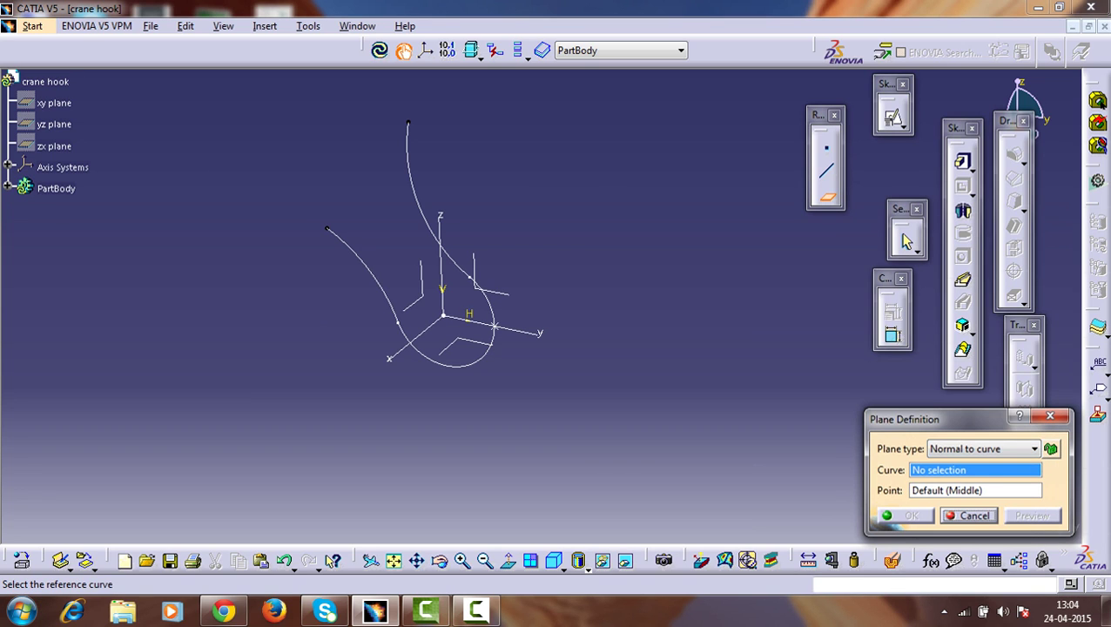
pyautogui.click(426, 221)
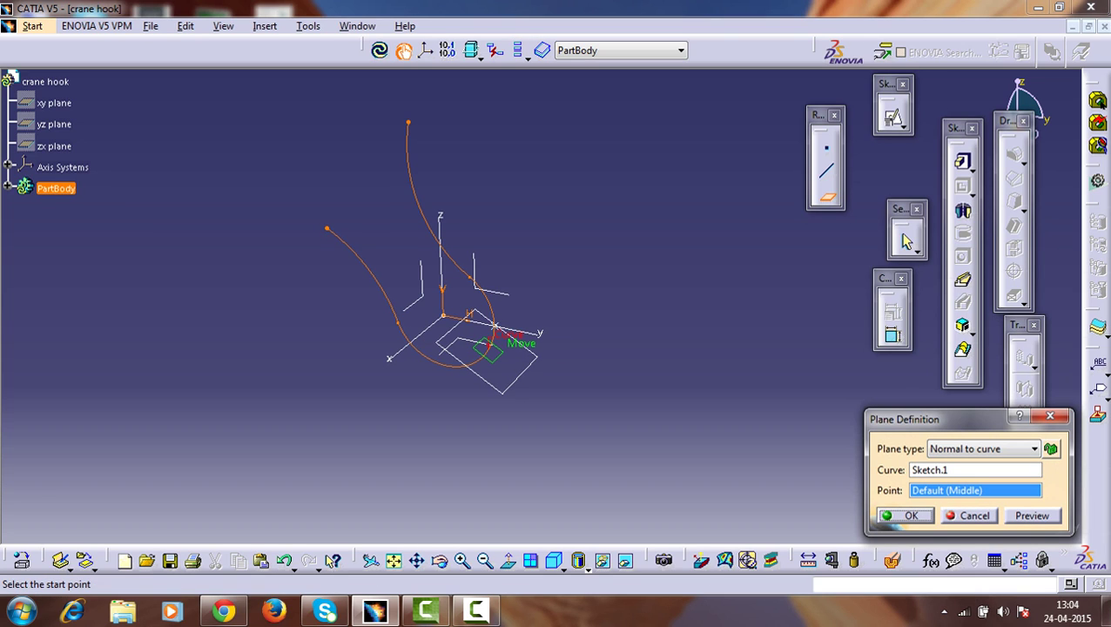
pyautogui.click(492, 326)
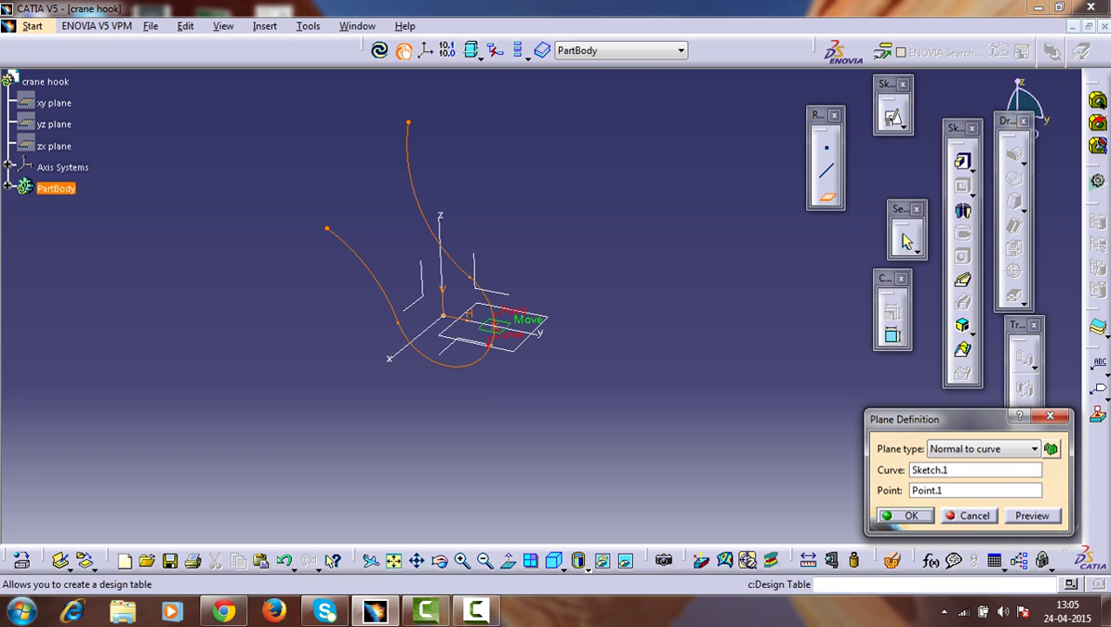
pyautogui.click(906, 516)
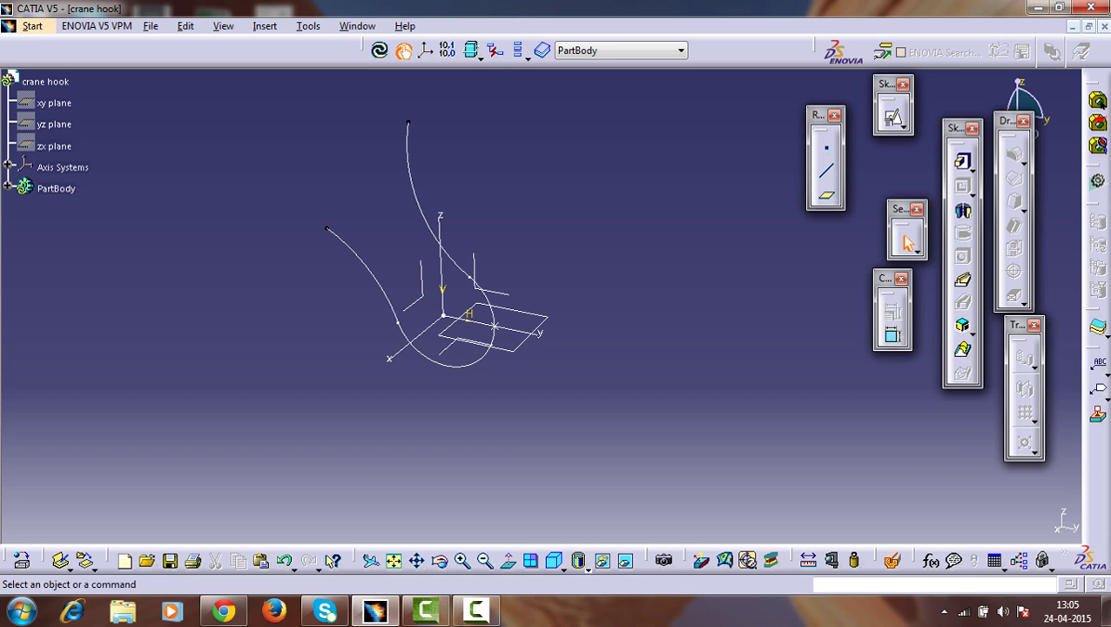
# Create a plane normal to the hook curve at the upper end vertex of its shank.
pyautogui.click(826, 195)
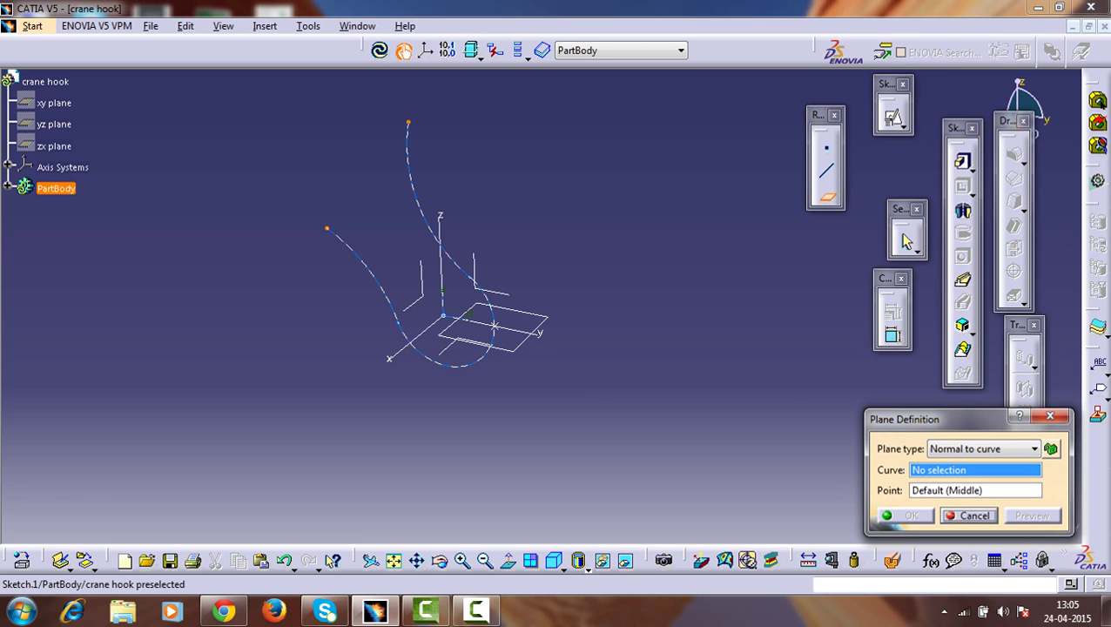
pyautogui.click(493, 306)
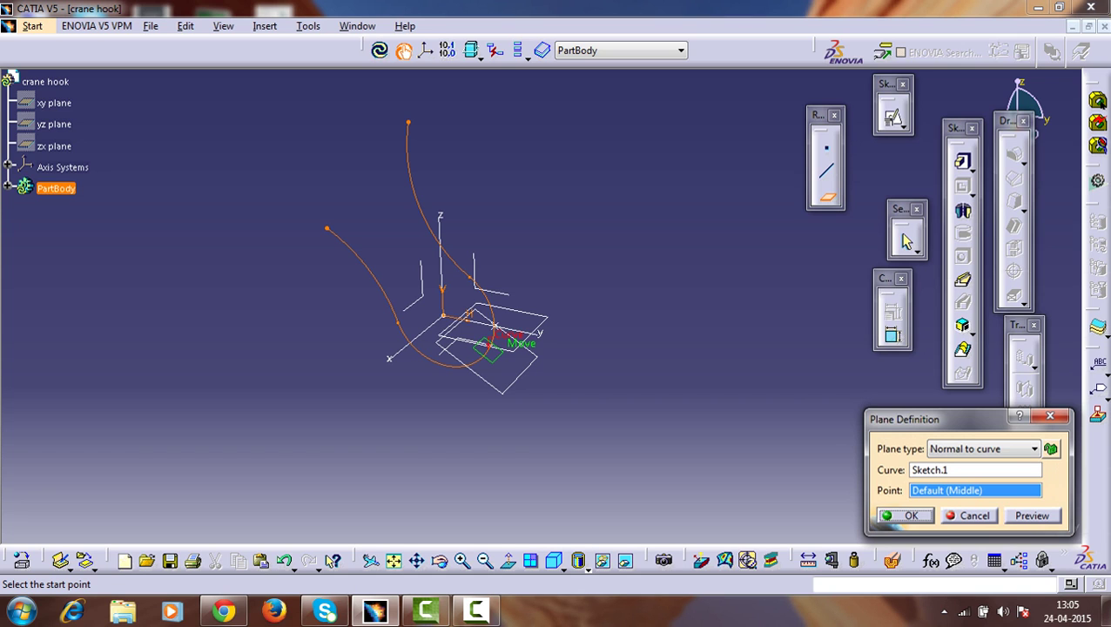
pyautogui.click(408, 122)
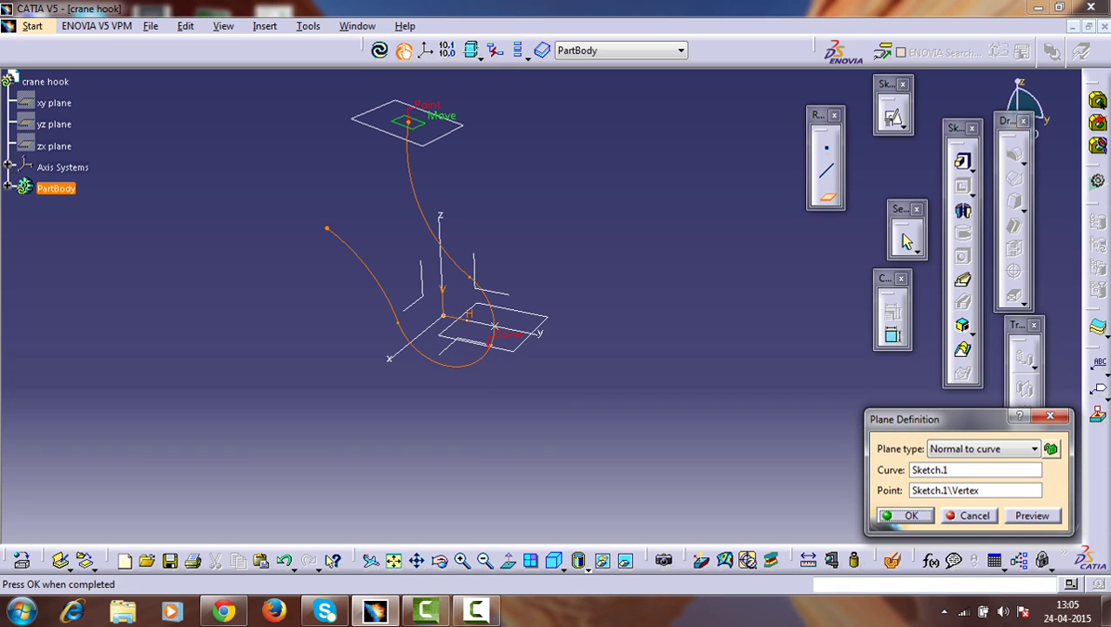
pyautogui.click(905, 516)
# Create a plane normal to the hook curve at the end vertex of the hook's tip.
pyautogui.click(827, 197)
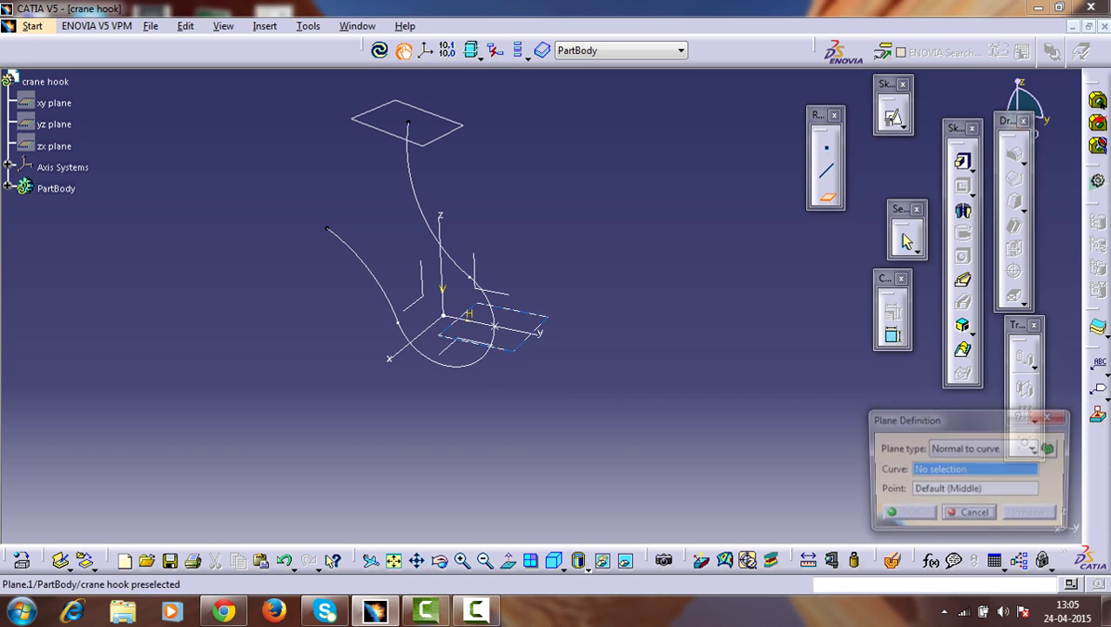
pyautogui.click(494, 326)
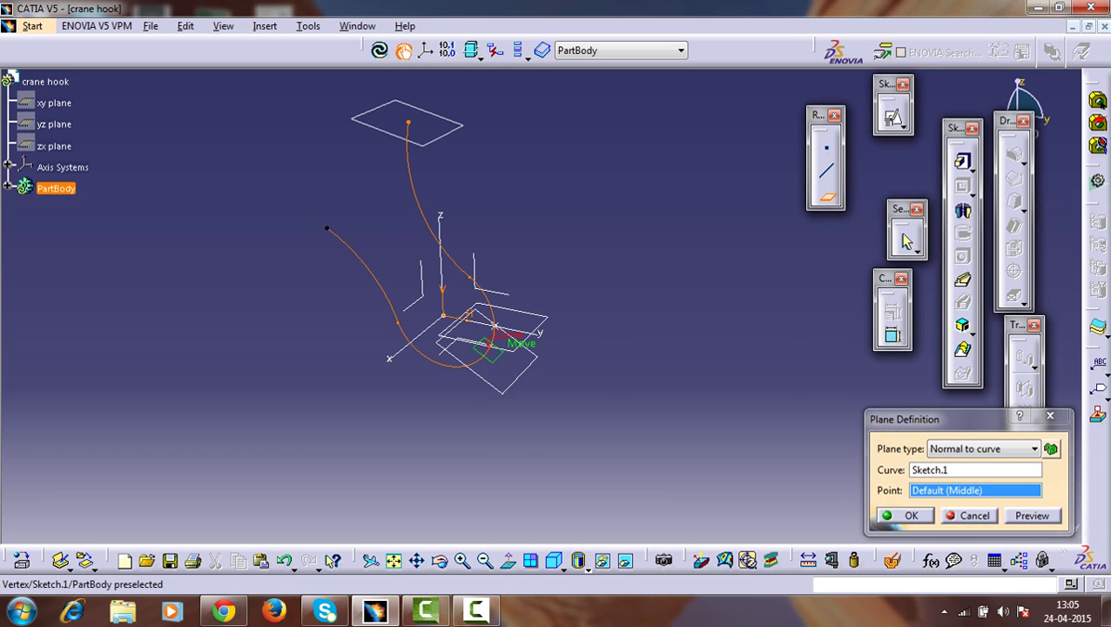
pyautogui.click(328, 228)
pyautogui.click(906, 516)
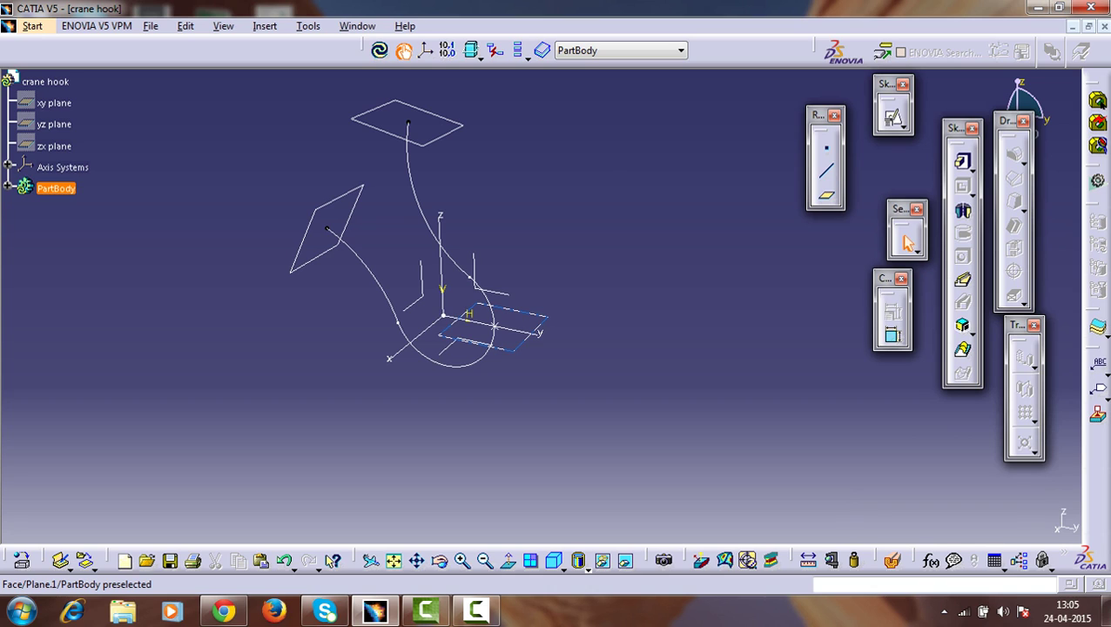
# Start a positioned sketch on Plane.1 with its axes swapped and the H direction reversed.
pyautogui.click(515, 350)
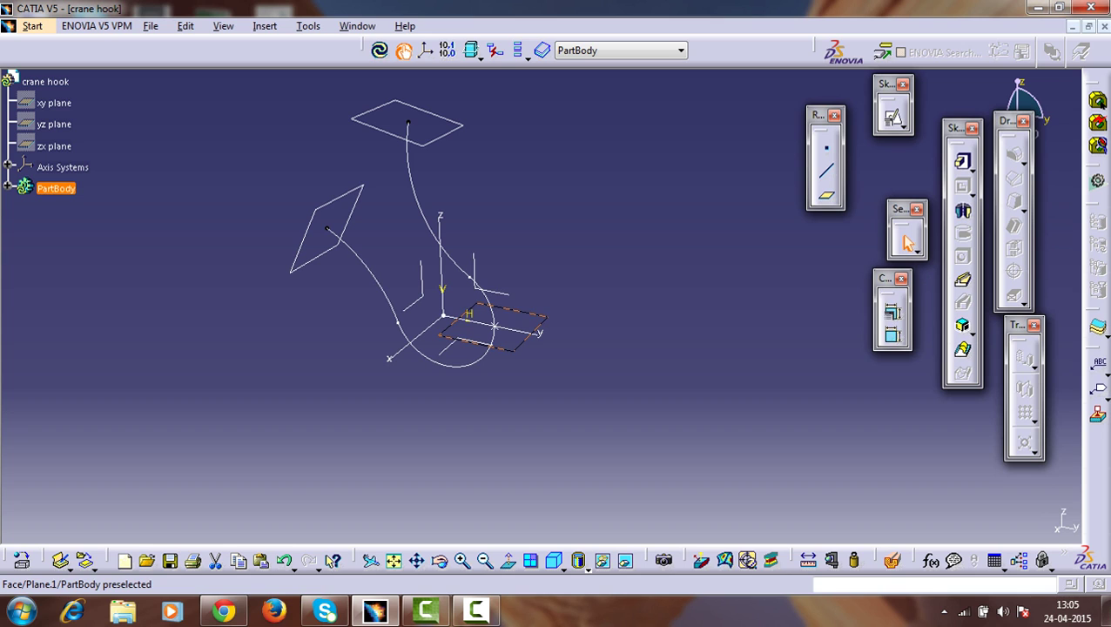
pyautogui.click(494, 325)
pyautogui.click(893, 118)
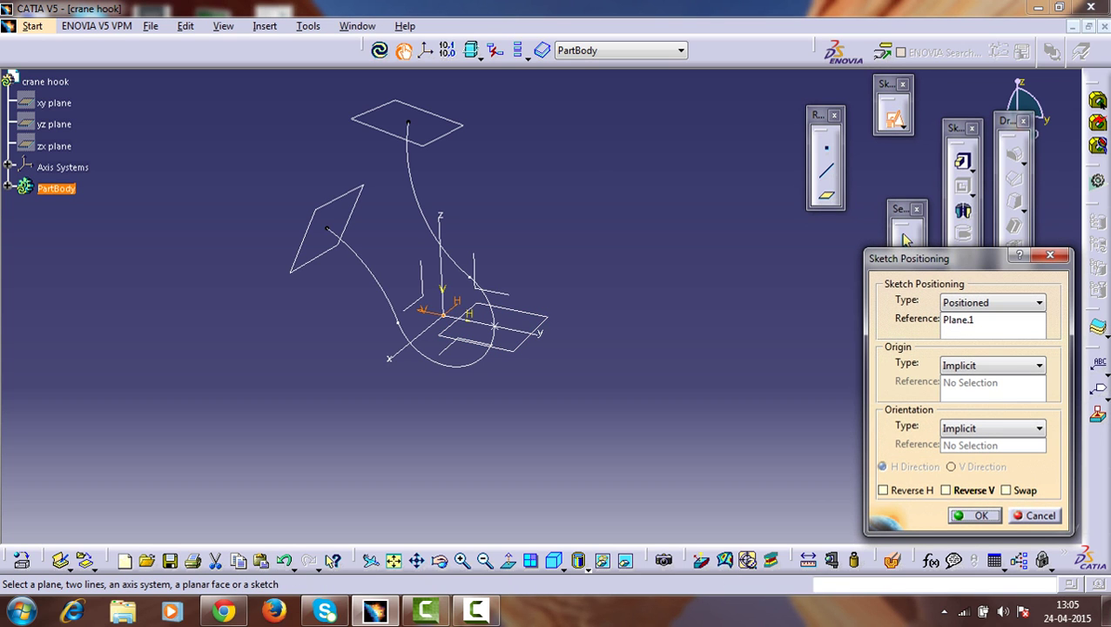
pyautogui.click(1006, 490)
pyautogui.click(883, 490)
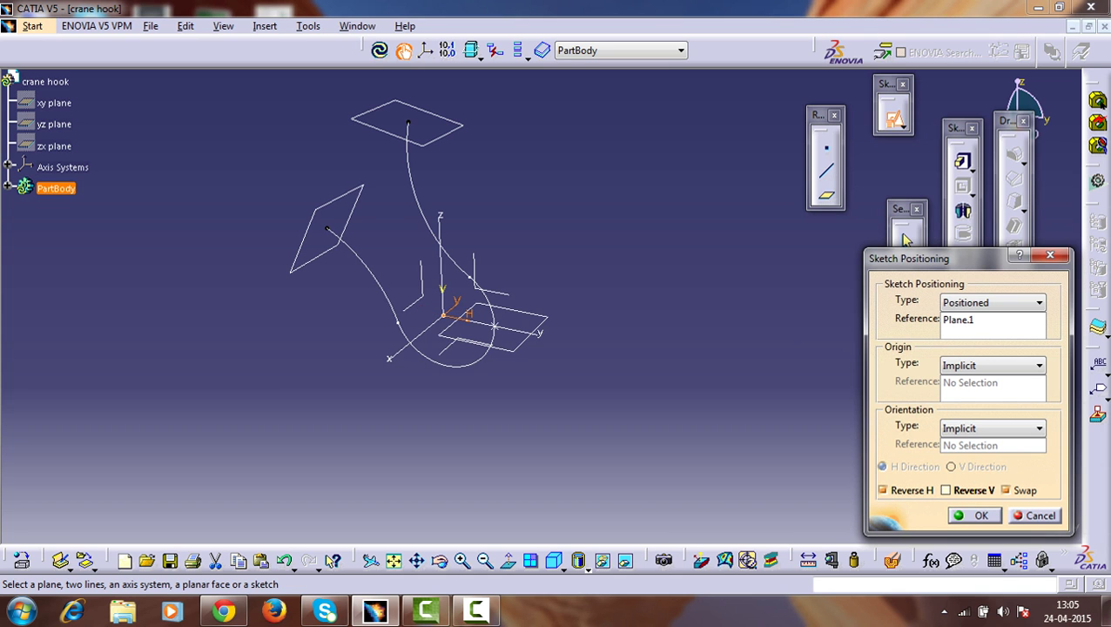
pyautogui.click(974, 515)
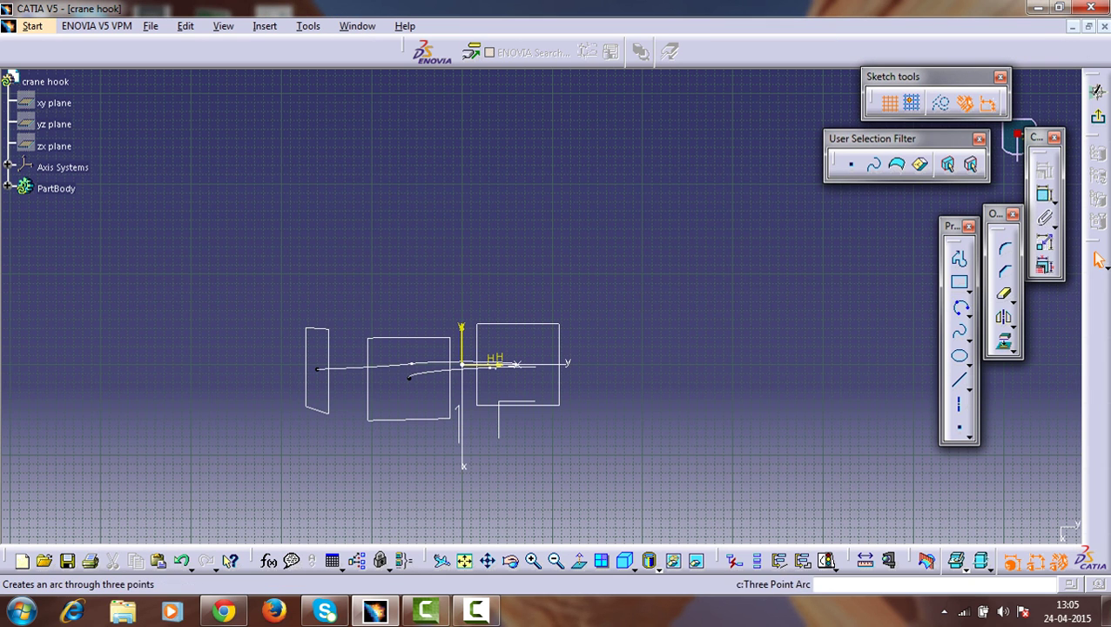
# Sketch a circle of about 60 mm radius, centred at about H 162 mm, V 112 mm.
pyautogui.click(968, 311)
pyautogui.click(959, 321)
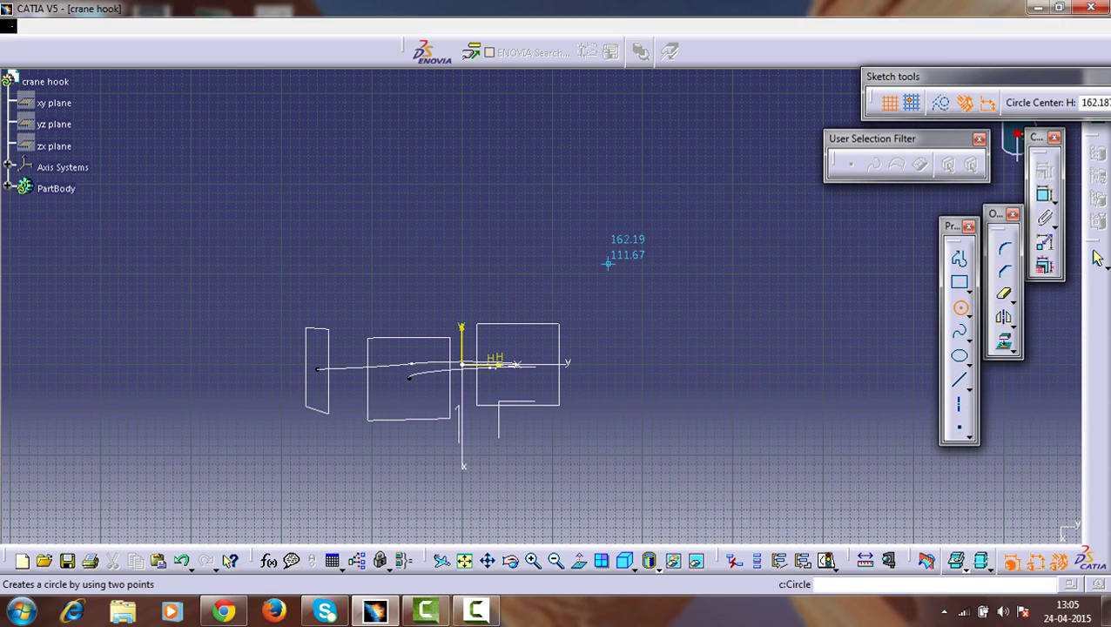
pyautogui.click(607, 263)
pyautogui.click(617, 208)
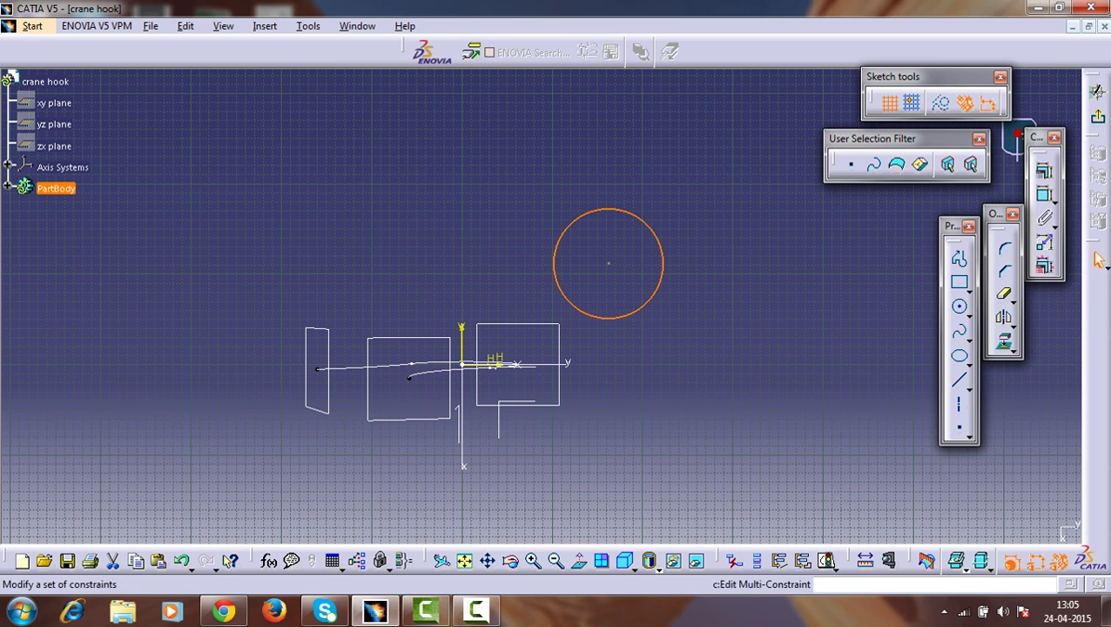
# Dimension the circle's radius and set it to 50 mm.
pyautogui.click(1045, 194)
pyautogui.click(732, 287)
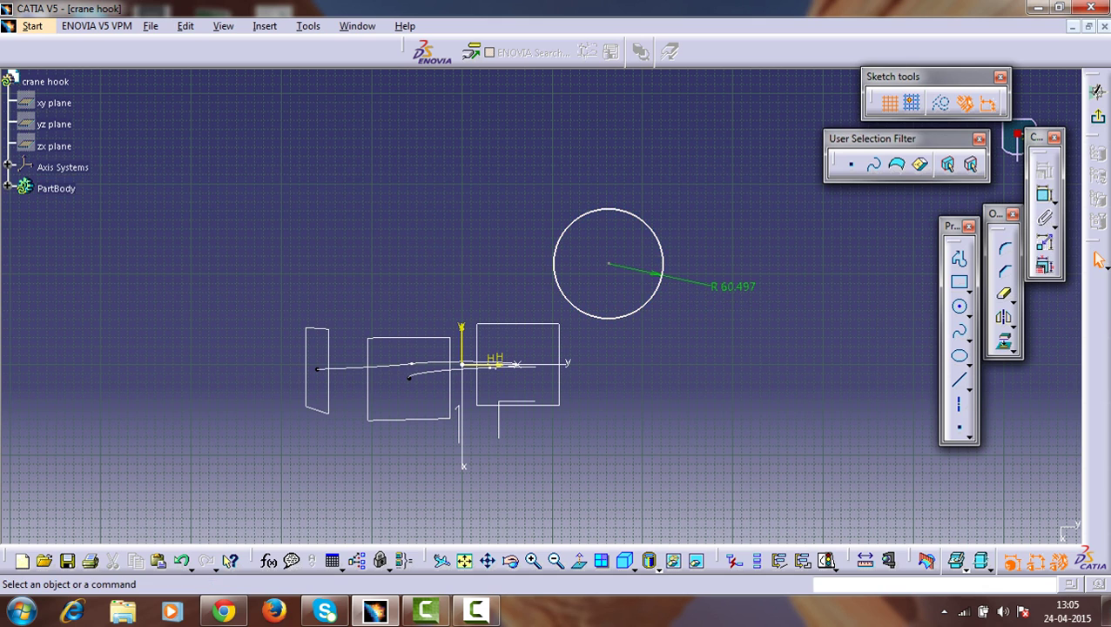
pyautogui.doubleClick(732, 286)
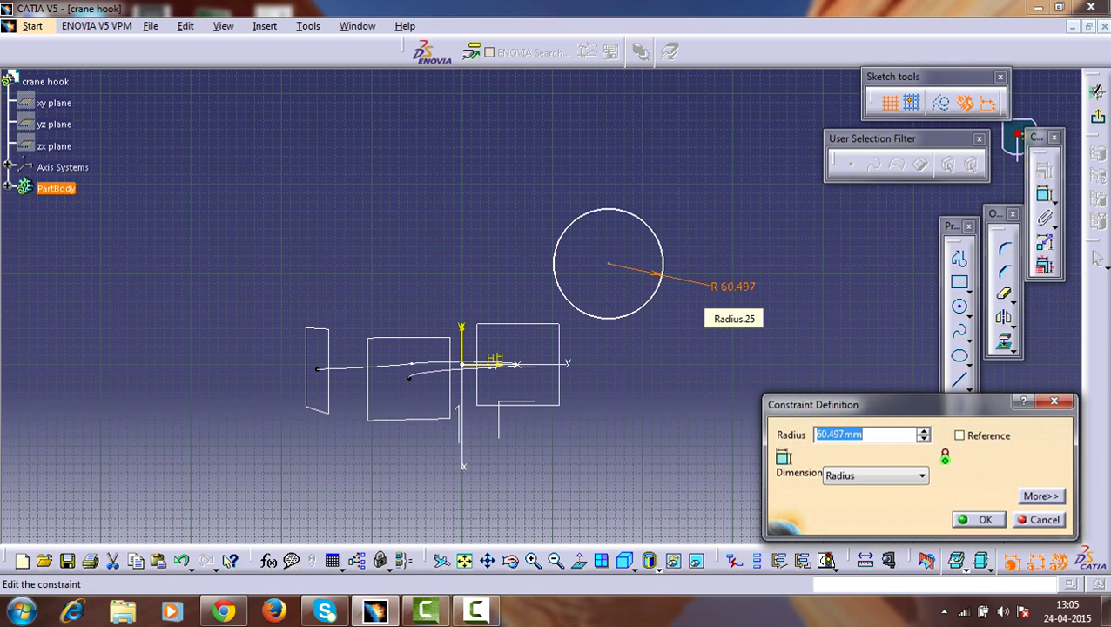
pyautogui.write('50')
pyautogui.press('Return')
pyautogui.click(727, 335)
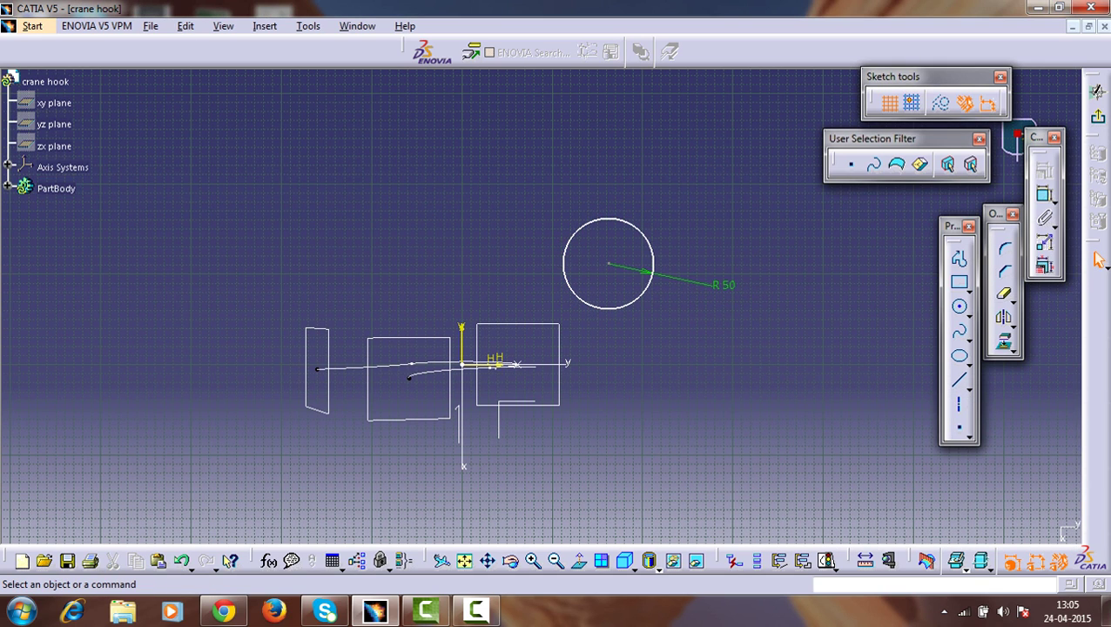
# Constrain the circle's centre to be coincident with the sketch's horizontal axis.
pyautogui.click(608, 262)
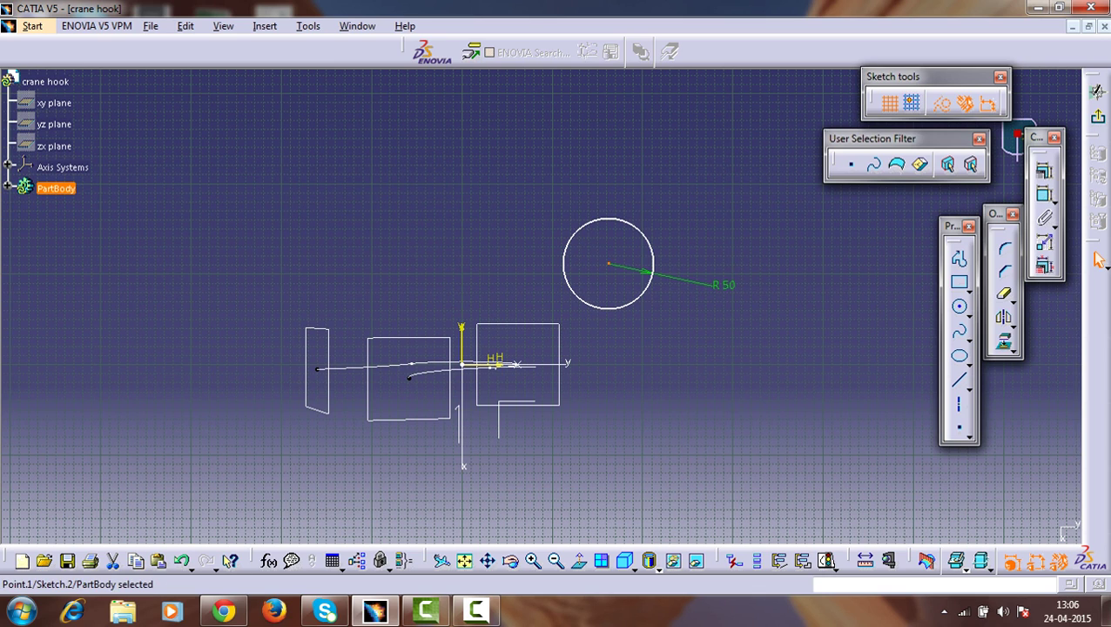
pyautogui.keyDown('ctrl'); pyautogui.click(490, 365); pyautogui.keyUp('ctrl')
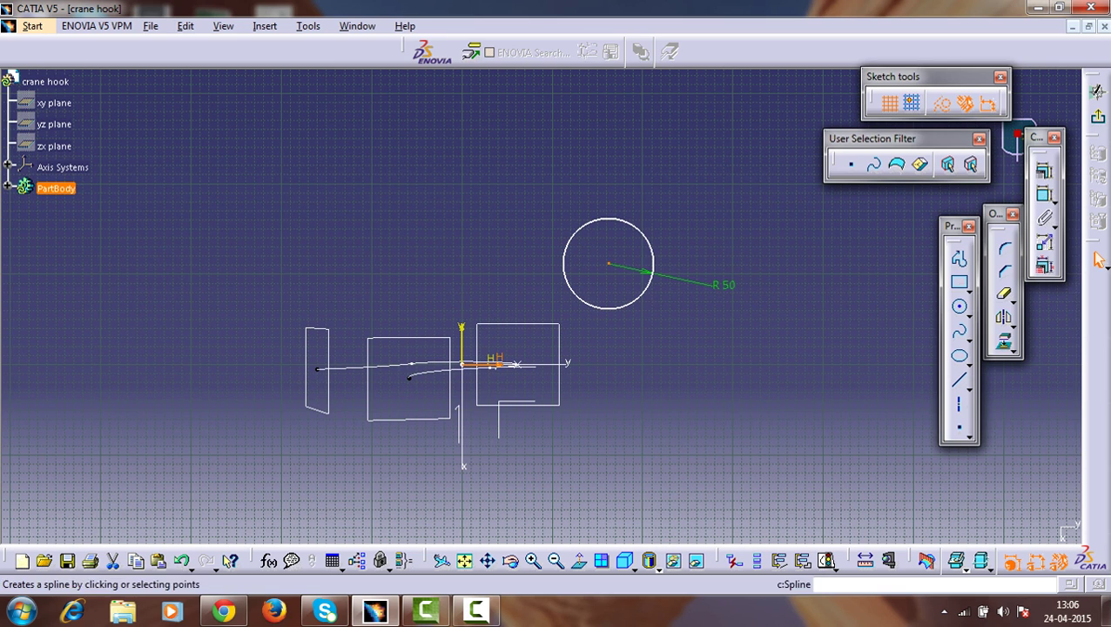
pyautogui.click(1045, 195)
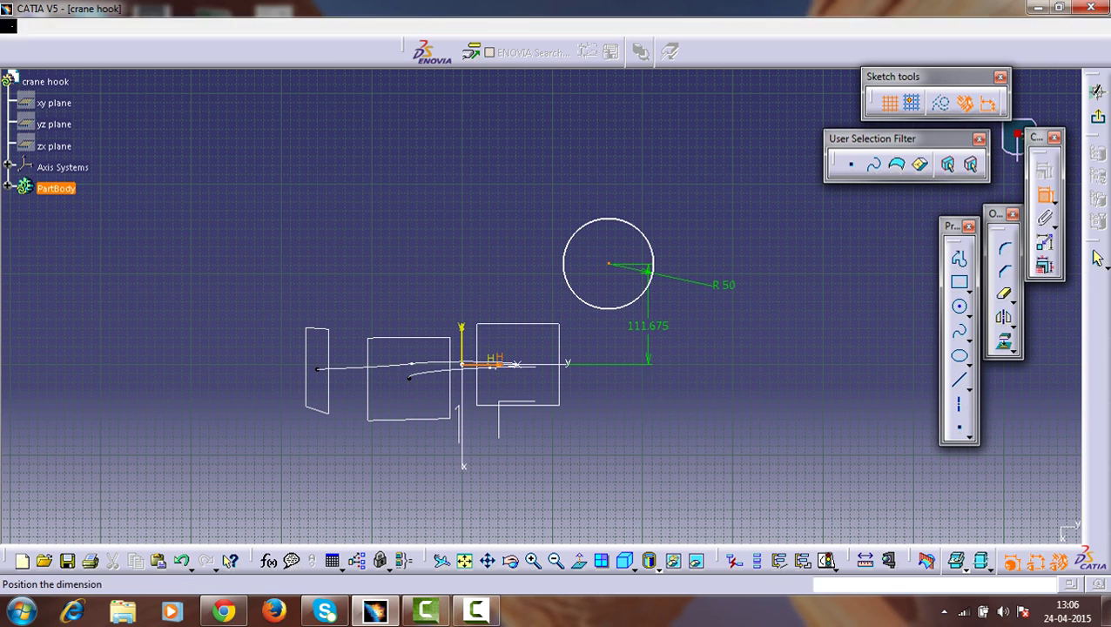
pyautogui.rightClick(646, 329)
pyautogui.click(707, 399)
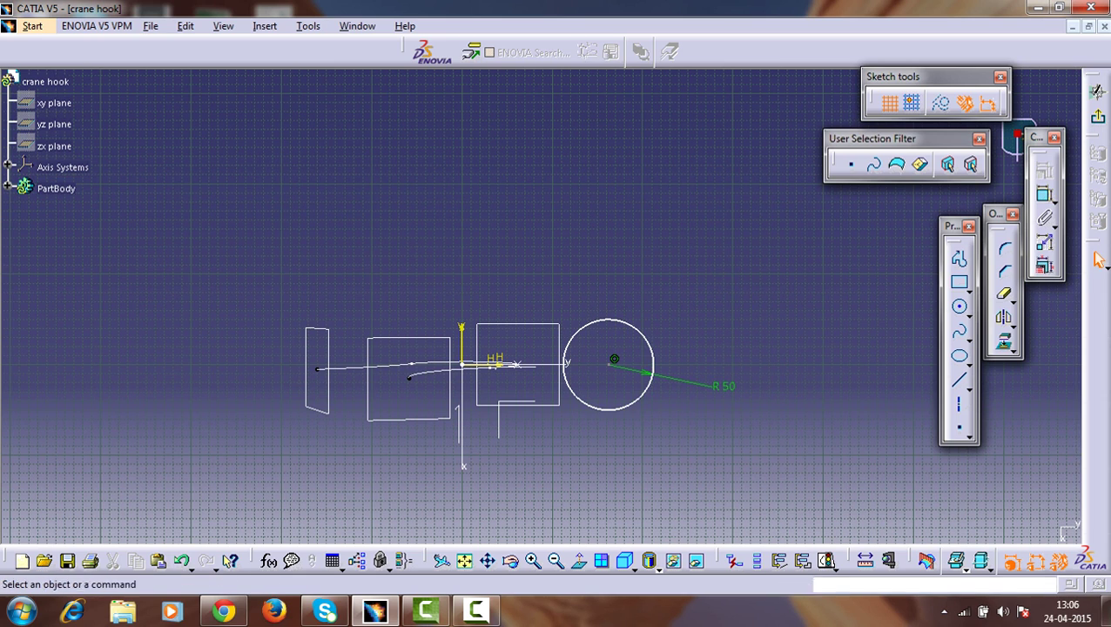
# Constrain the 50 mm radius circle to be coincident with the reference point on the hook curve.
pyautogui.click(564, 370)
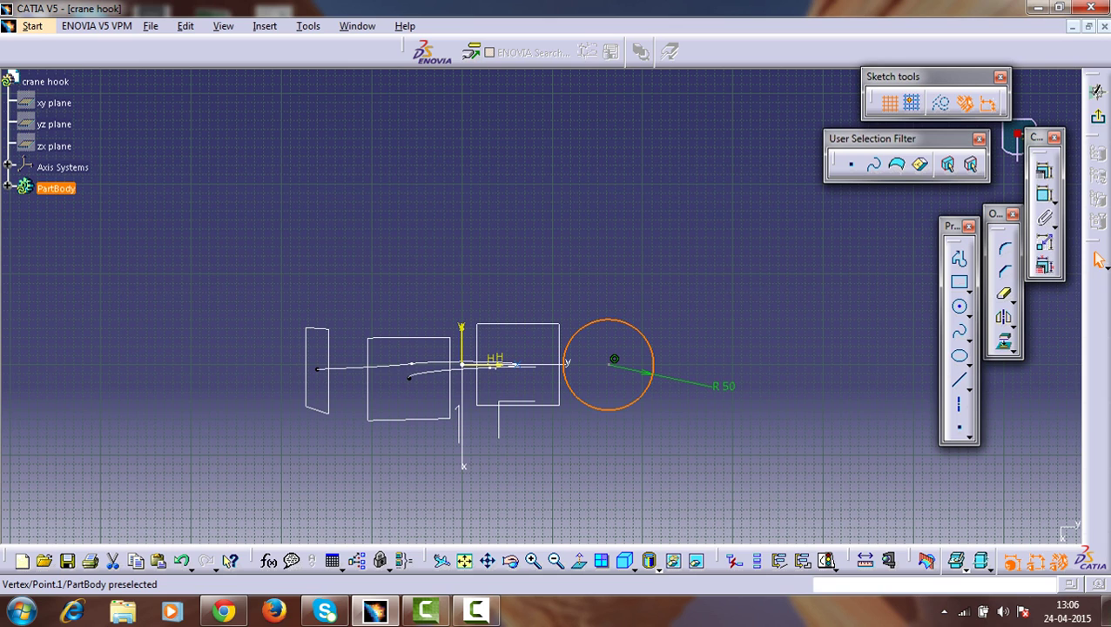
pyautogui.keyDown('ctrl'); pyautogui.click(515, 365); pyautogui.keyUp('ctrl')
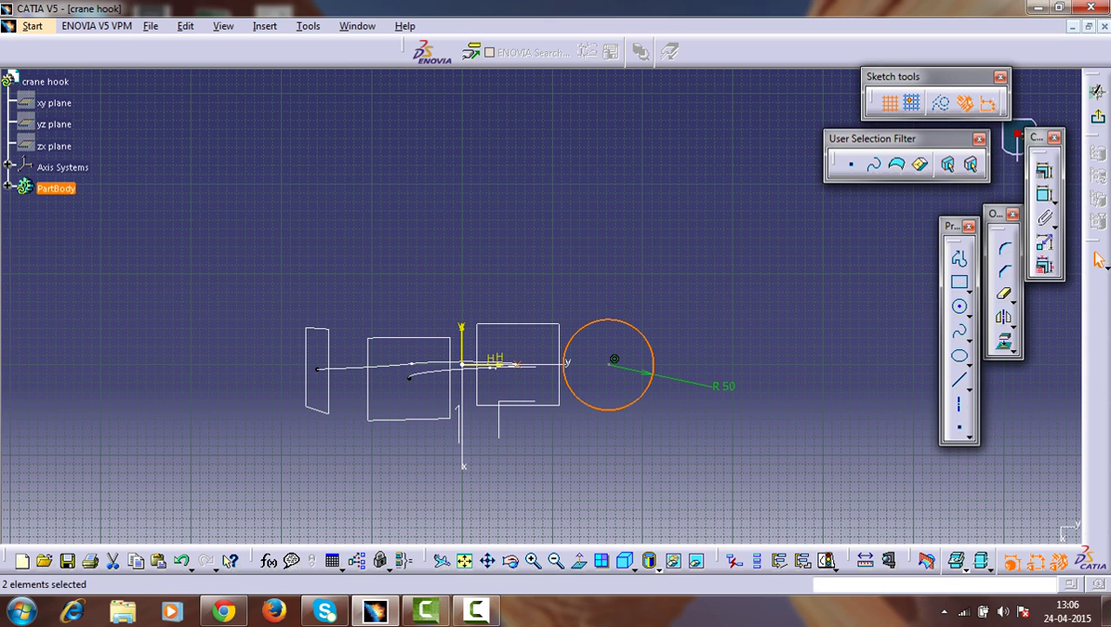
pyautogui.click(1044, 193)
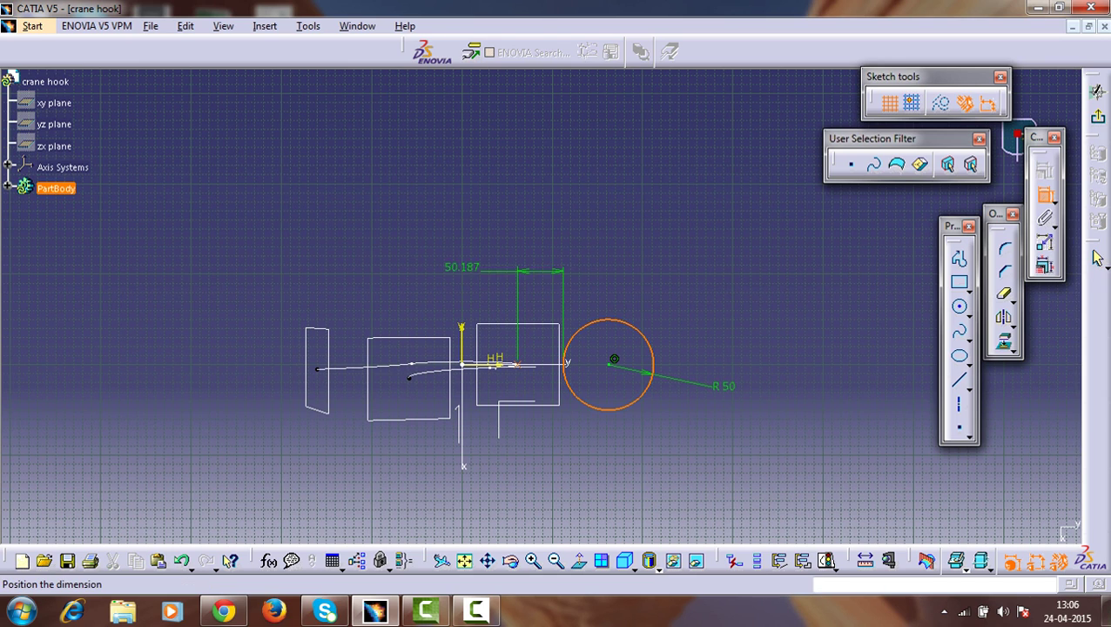
pyautogui.rightClick(493, 236)
pyautogui.click(539, 373)
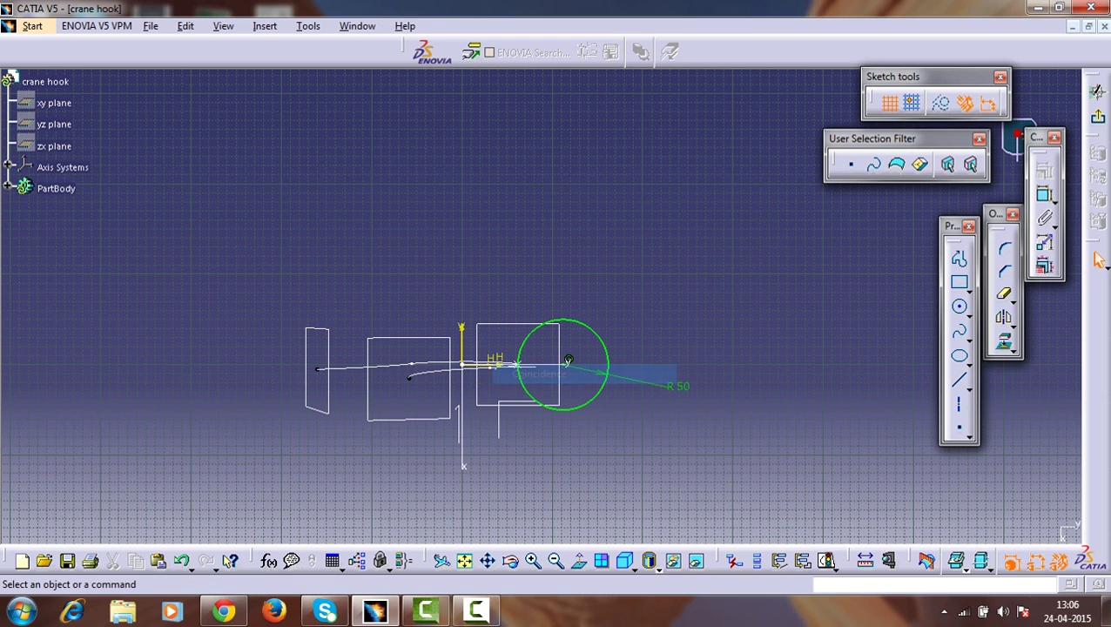
# Sketch a second, slightly larger circle beyond the 50 mm radius circle, with its centre a little above the horizontal axis.
pyautogui.click(960, 307)
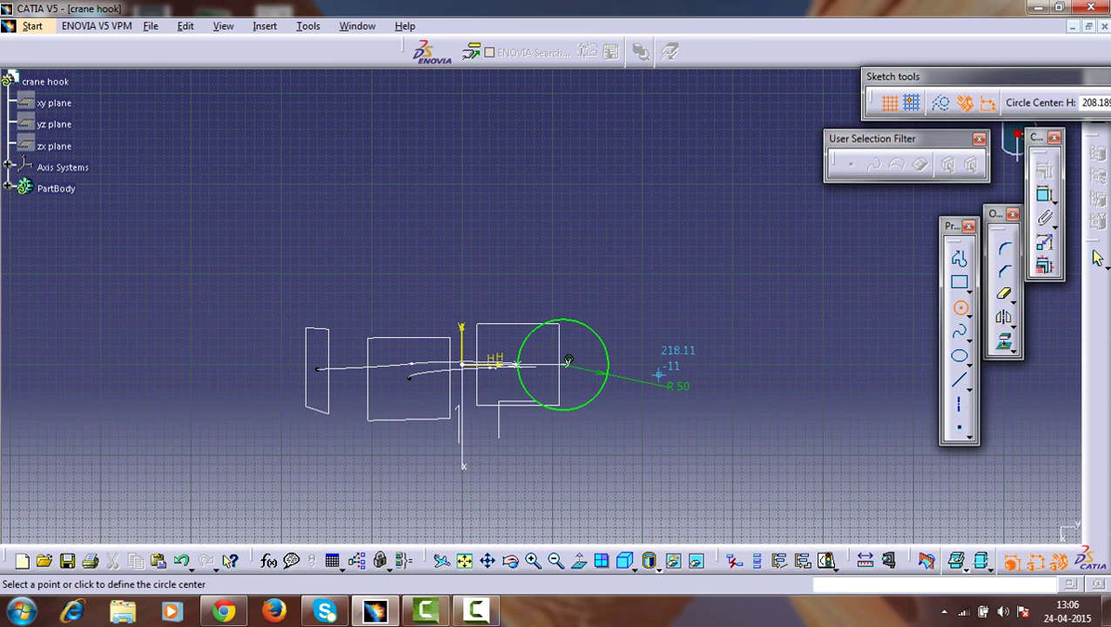
pyautogui.click(676, 334)
pyautogui.press('Return')
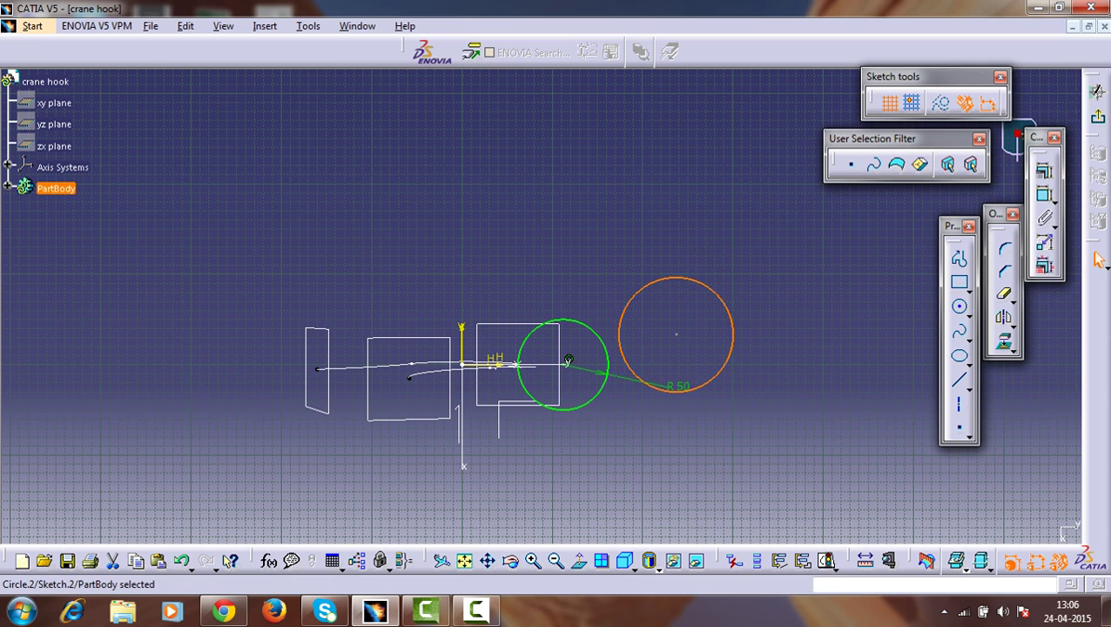
# Dimension the second circle's radius and set it to 18 mm.
pyautogui.click(1044, 195)
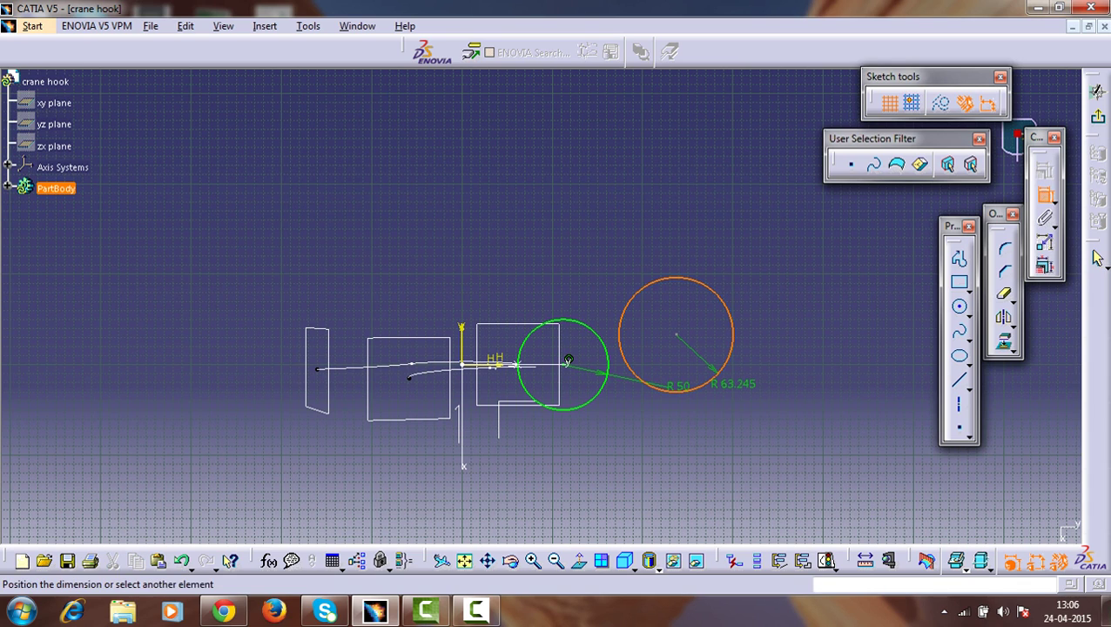
pyautogui.click(733, 384)
pyautogui.click(732, 384)
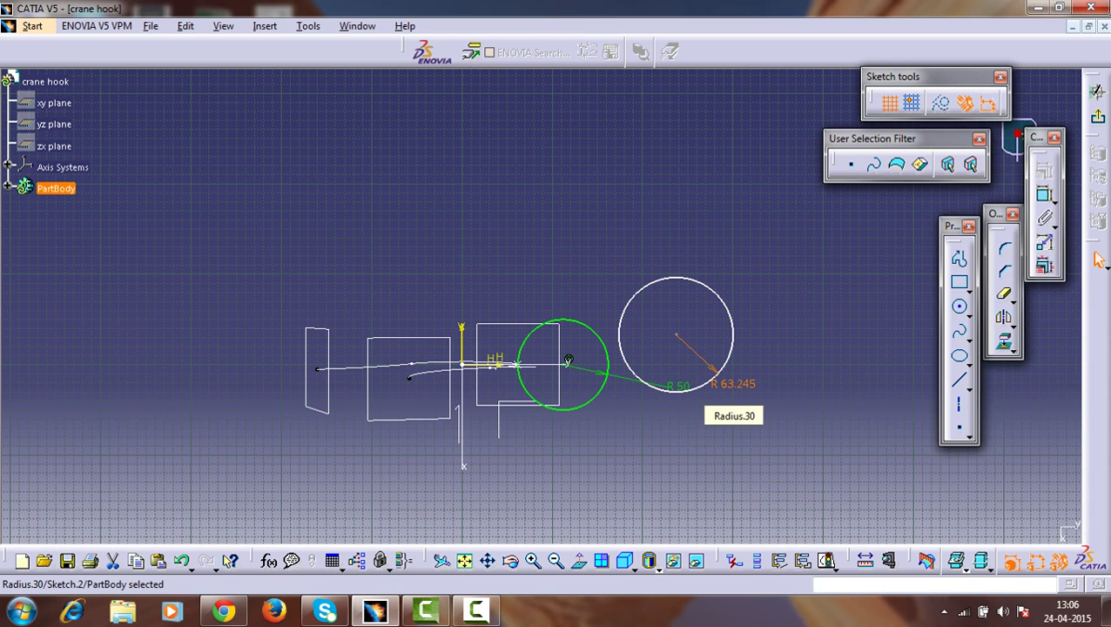
pyautogui.doubleClick(731, 383)
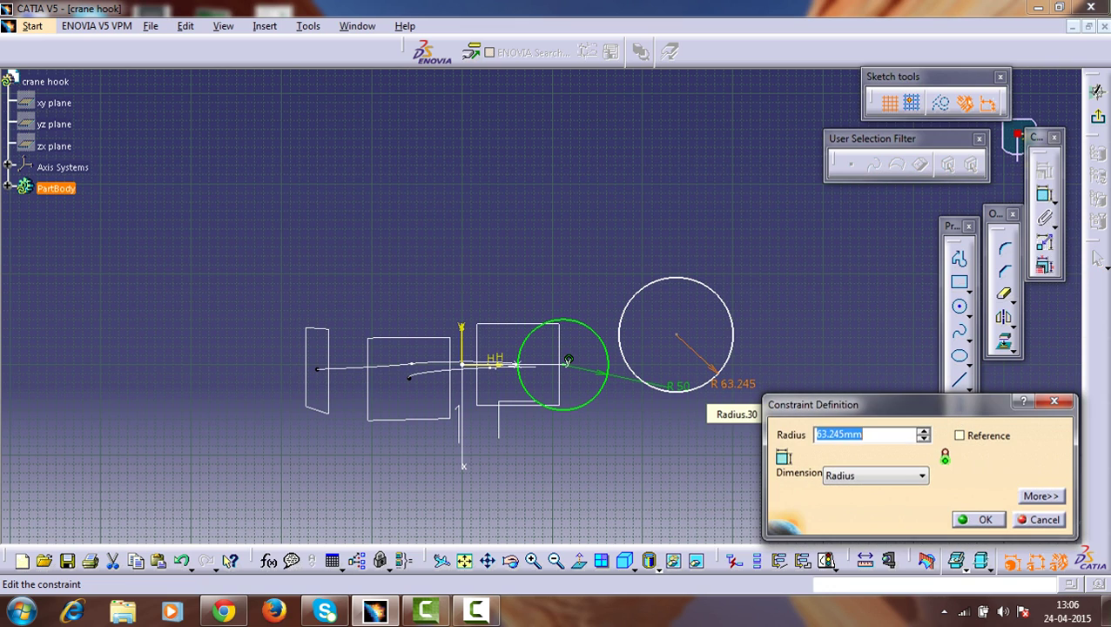
pyautogui.write('18')
pyautogui.press('Return')
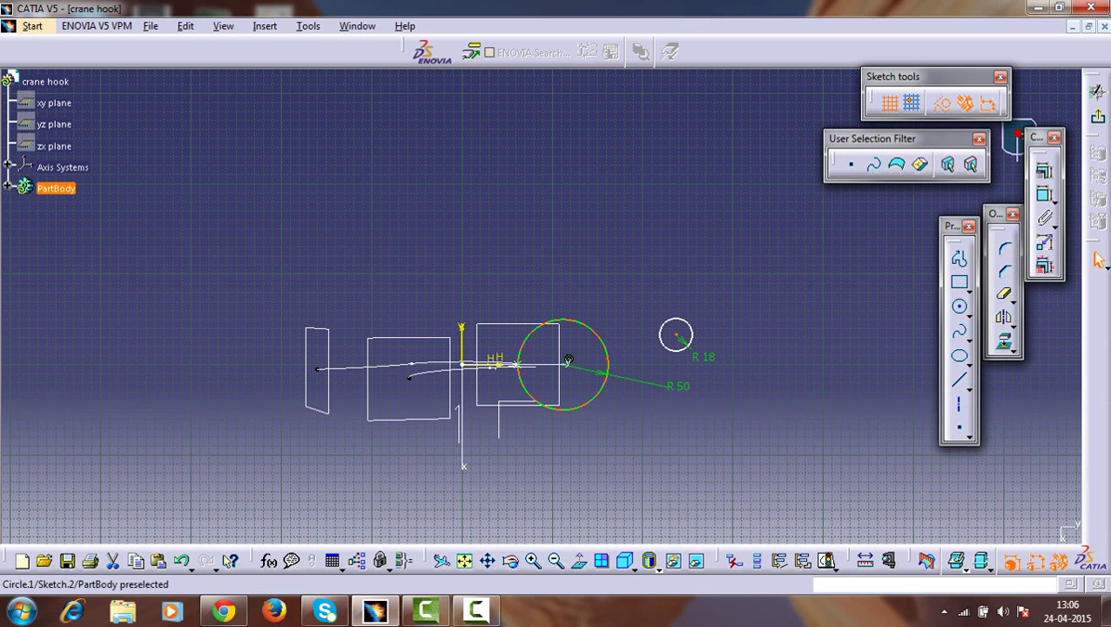
# Constrain the centre of the 18 mm radius circle to be coincident with the sketch's horizontal axis.
pyautogui.keyDown('ctrl'); pyautogui.click(499, 364); pyautogui.keyUp('ctrl')
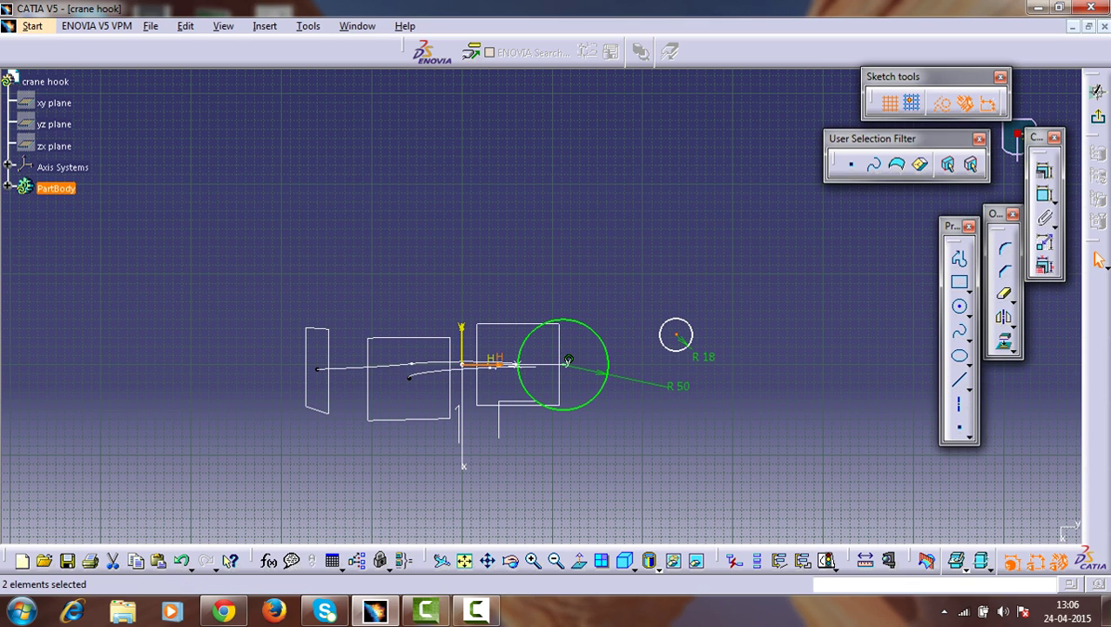
pyautogui.click(1044, 195)
pyautogui.rightClick(726, 336)
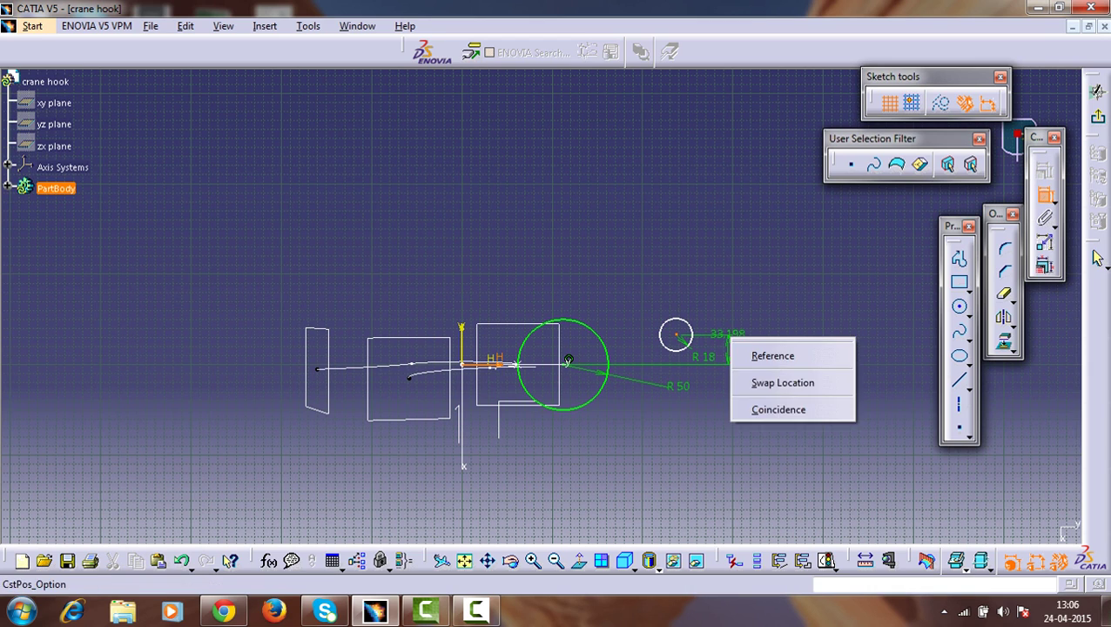
pyautogui.click(777, 409)
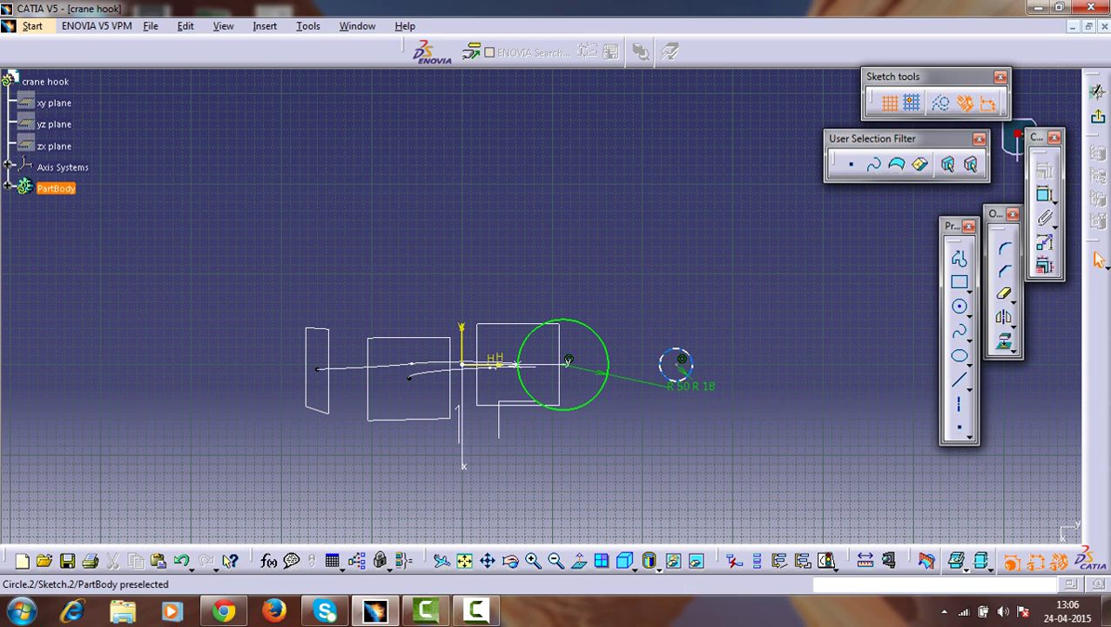
# Move the 18 mm radius circle inside the 50 mm one and set the distance between their opposite outer edges to 150-62 mm.
pyautogui.moveTo(681, 360); pyautogui.dragTo(590, 359)
pyautogui.keyDown('ctrl'); pyautogui.click(595, 332); pyautogui.keyUp('ctrl')
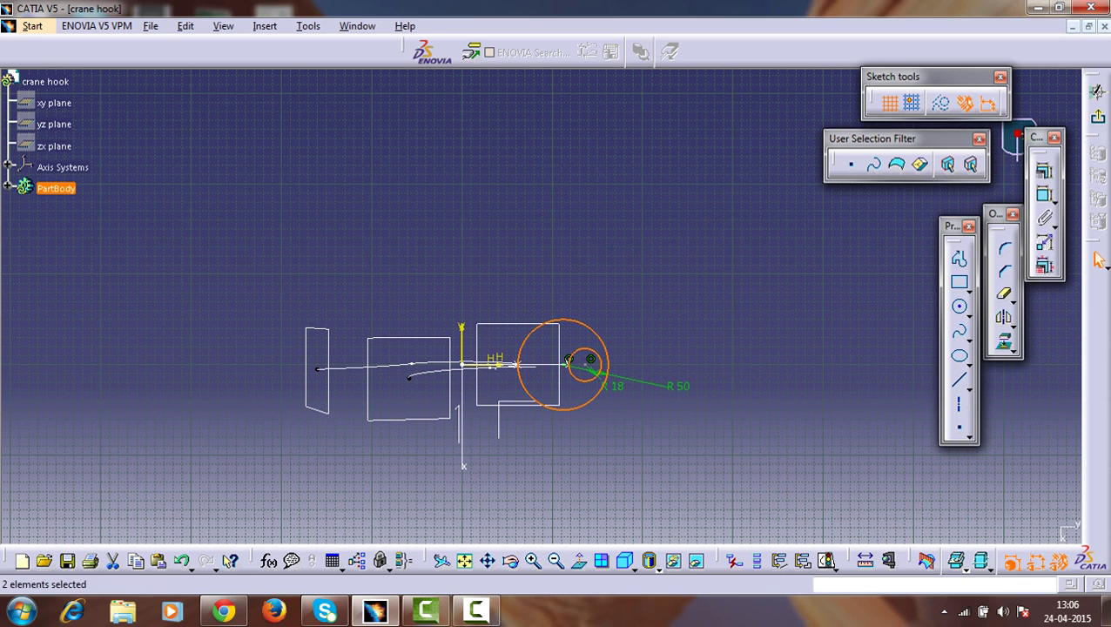
pyautogui.click(1044, 170)
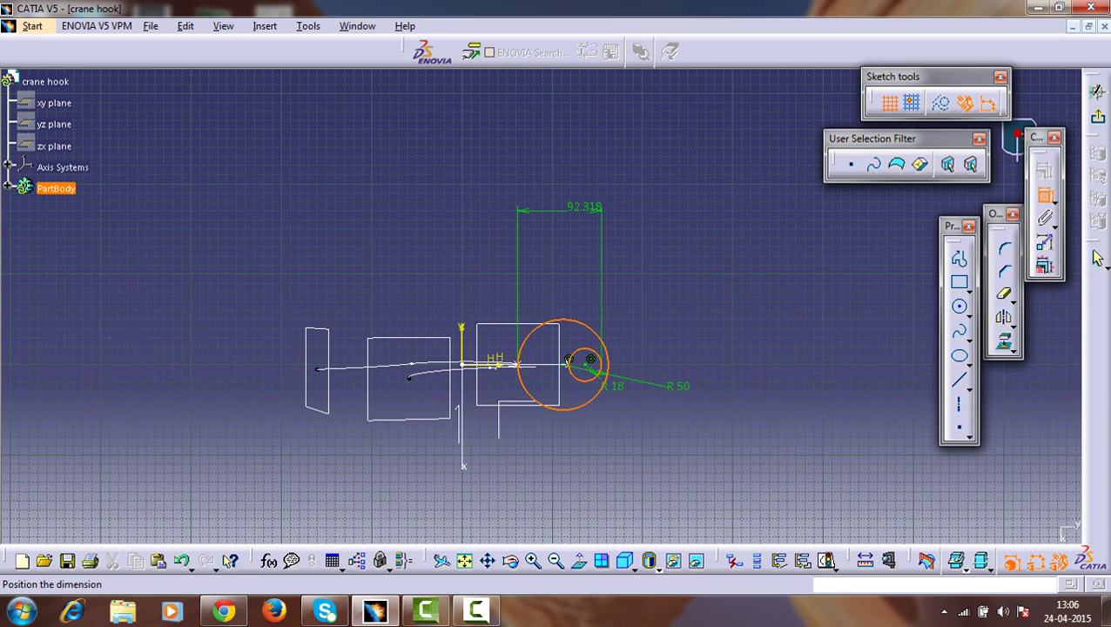
pyautogui.click(577, 210)
pyautogui.click(577, 210)
pyautogui.doubleClick(577, 210)
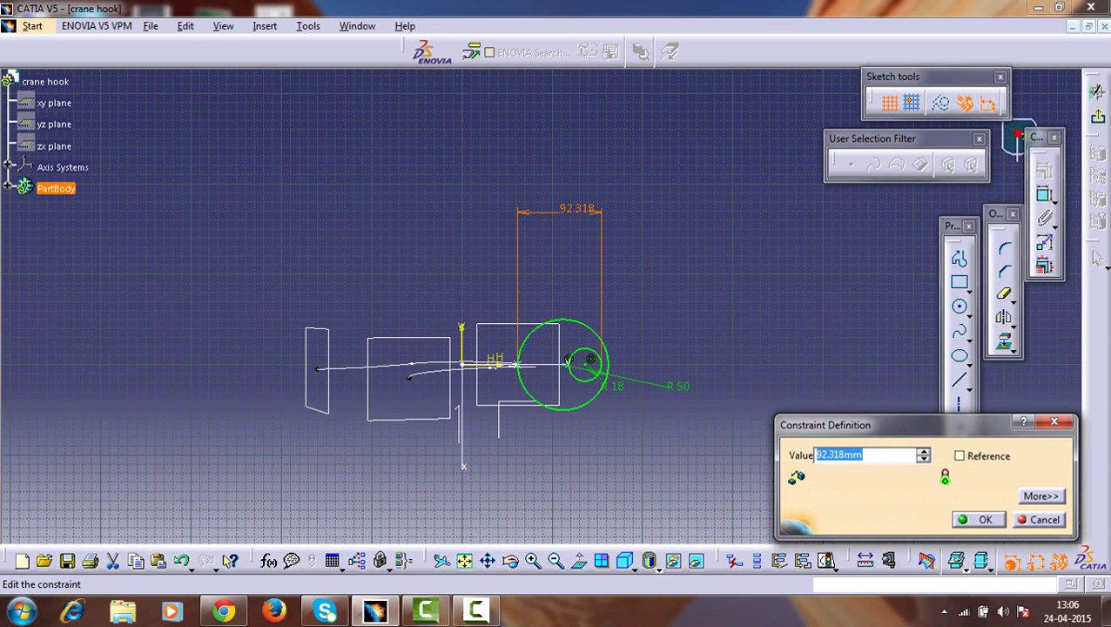
pyautogui.press('BackSpace')
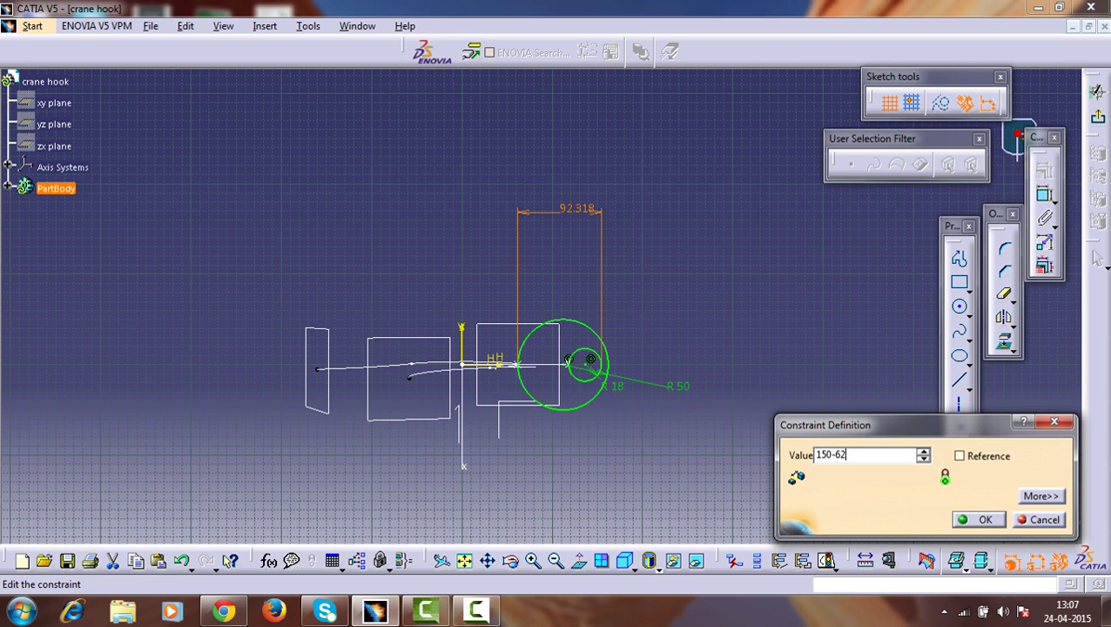
pyautogui.press('Return')
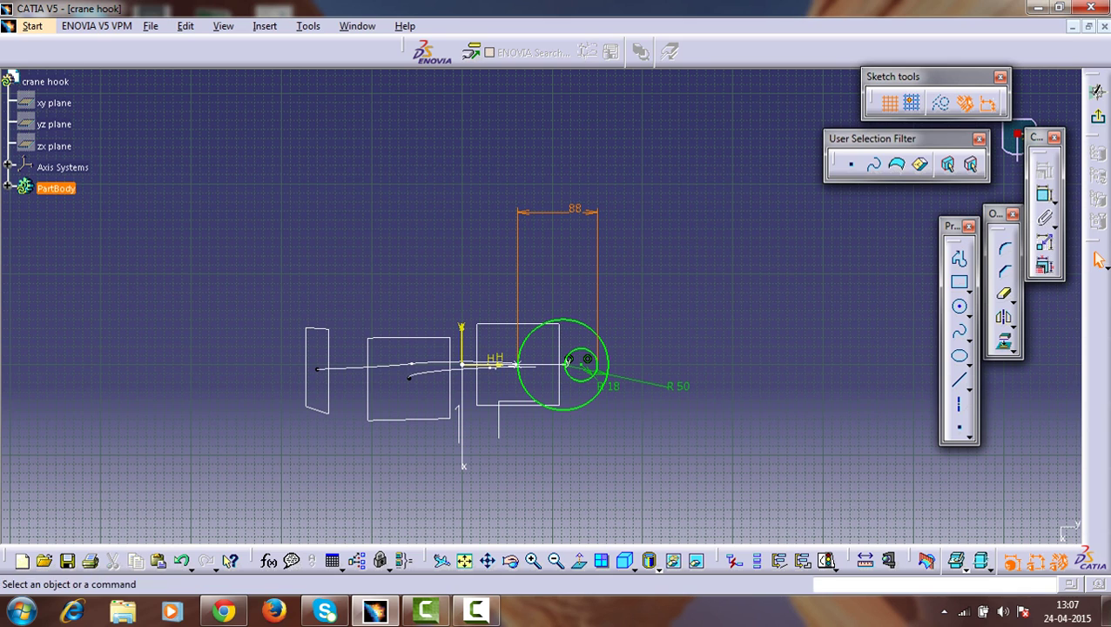
# Sketch a slanted line from the upper part of the 50 mm radius circle to just above the 18 mm radius circle.
pyautogui.click(959, 380)
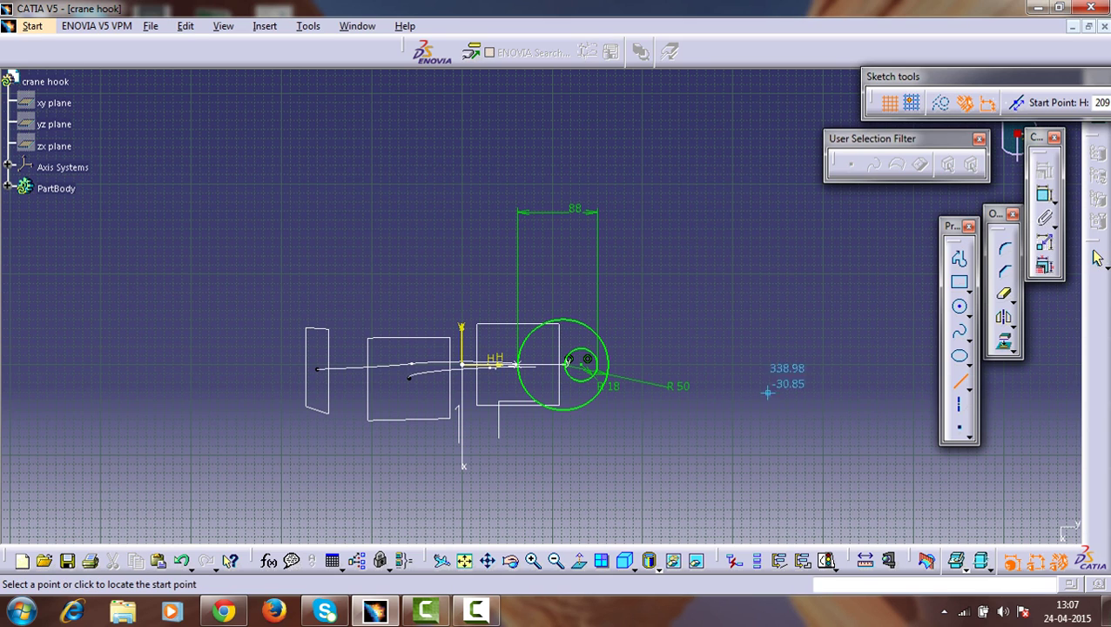
pyautogui.click(528, 332)
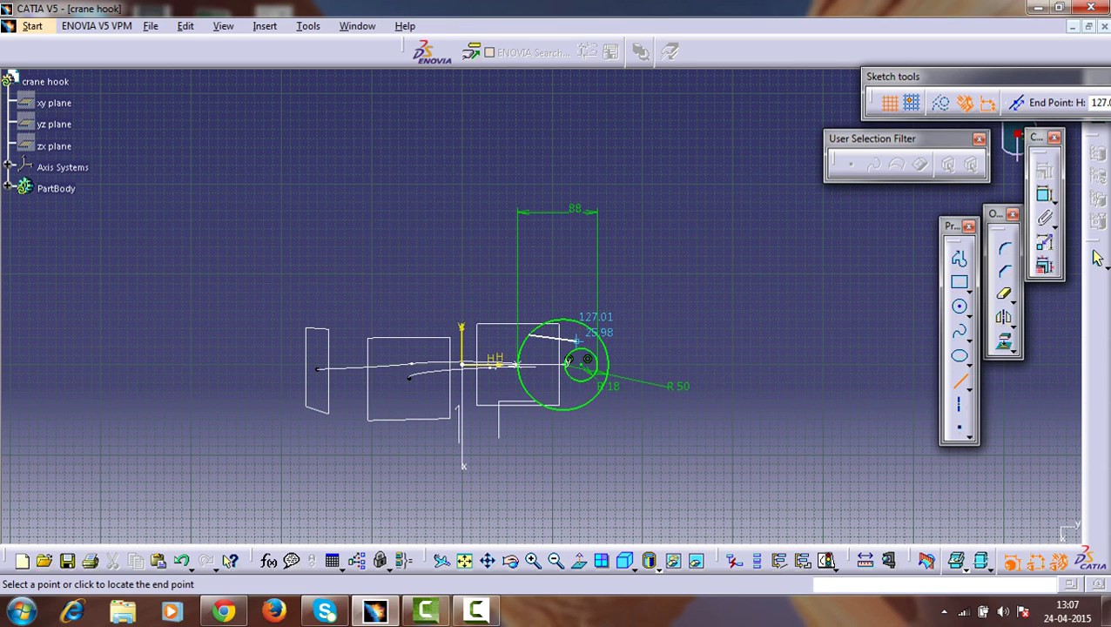
pyautogui.click(1096, 257)
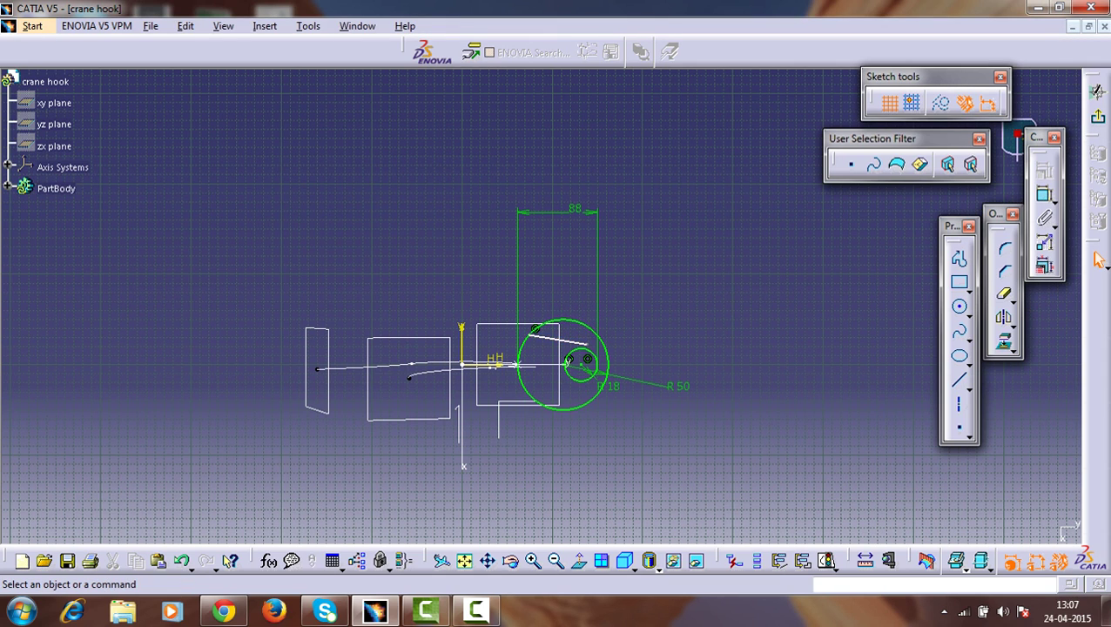
# Constrain the slanted line to be tangent to the 18 mm radius circle.
pyautogui.click(563, 340)
pyautogui.keyDown('ctrl'); pyautogui.click(581, 348); pyautogui.keyUp('ctrl')
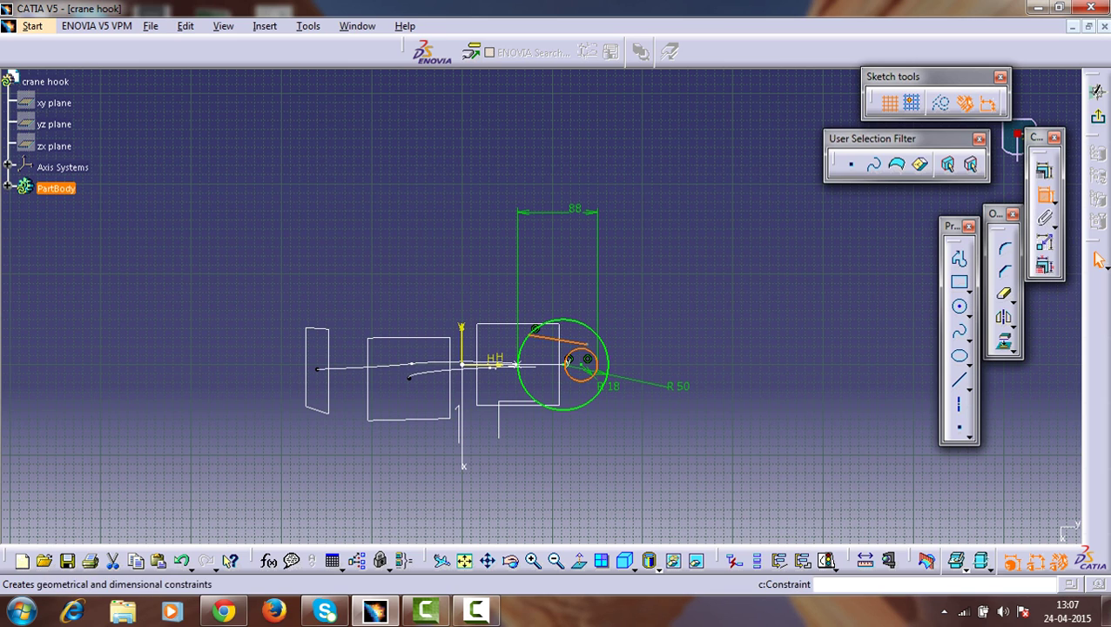
pyautogui.rightClick(690, 320)
pyautogui.click(731, 394)
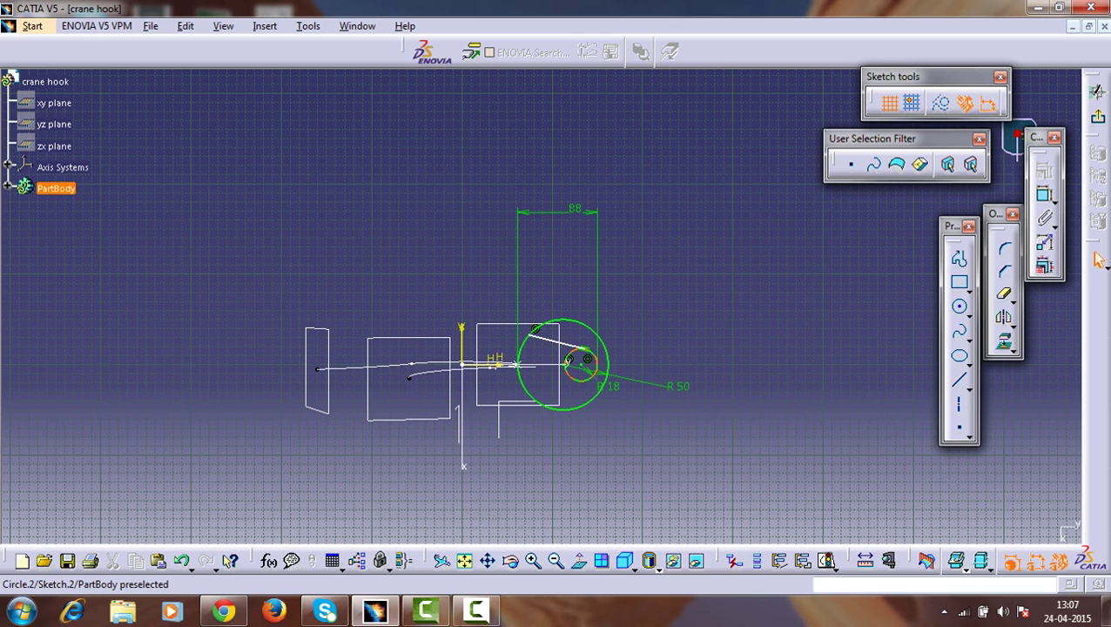
# Constrain the slanted line's inner endpoint to be coincident with the 18 mm radius circle.
pyautogui.click(568, 359)
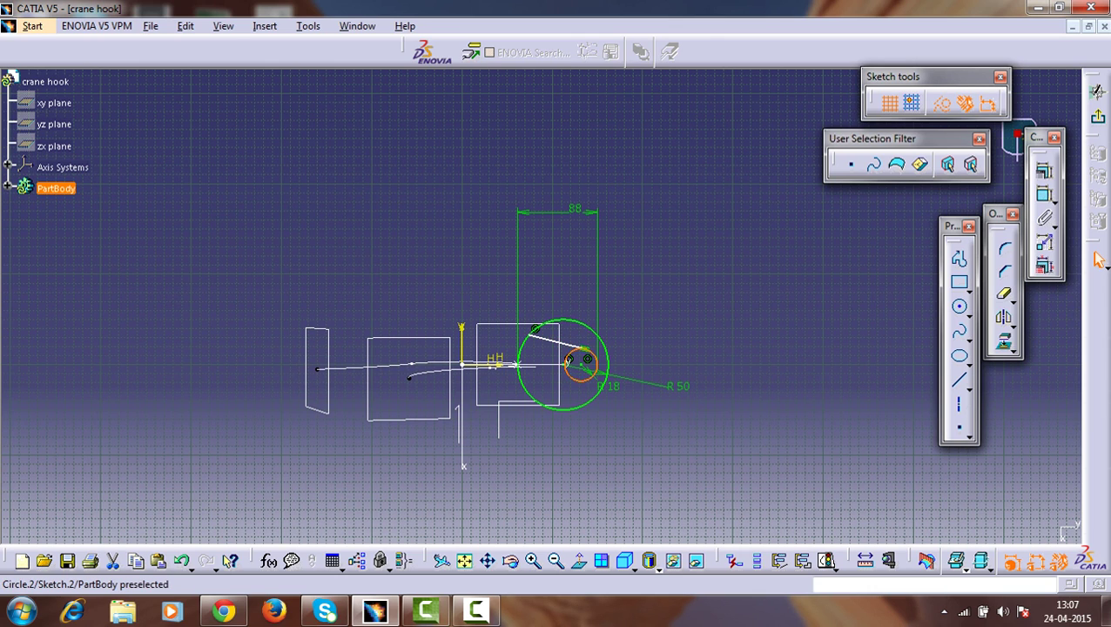
pyautogui.keyDown('ctrl'); pyautogui.click(579, 381); pyautogui.keyUp('ctrl')
pyautogui.click(1044, 194)
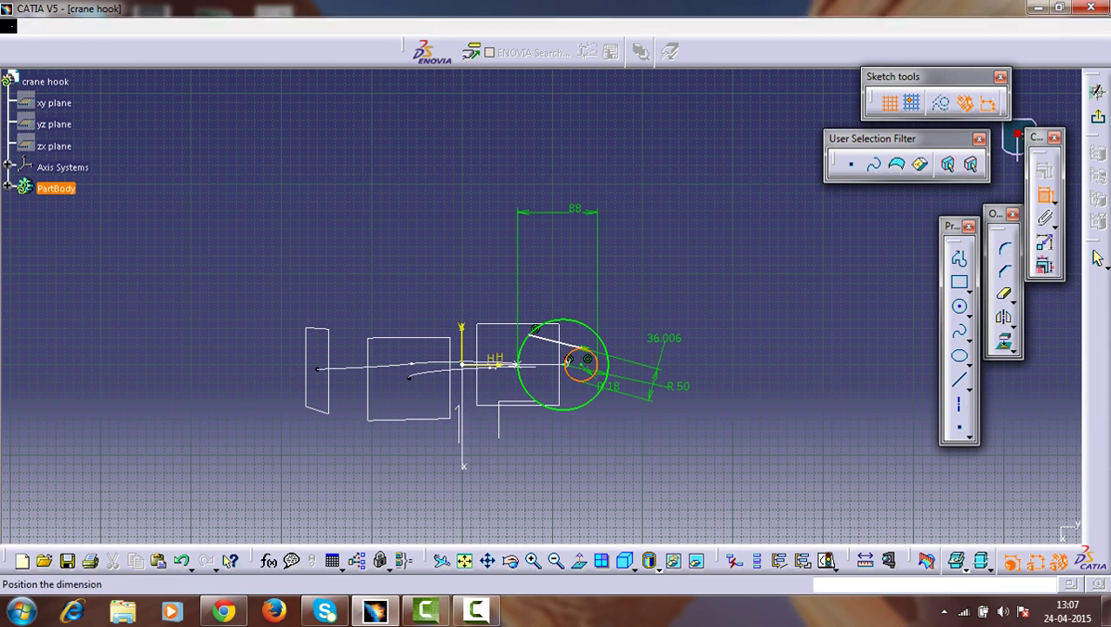
pyautogui.rightClick(663, 340)
pyautogui.click(709, 476)
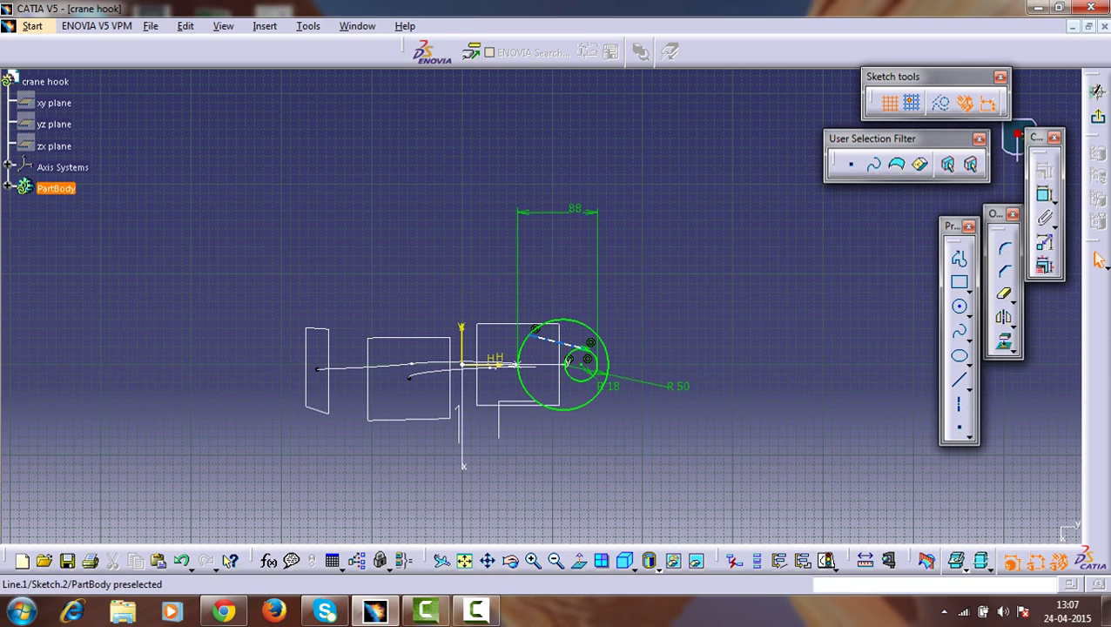
# Mirror the slanted tangent line about the sketch's horizontal axis.
pyautogui.click(532, 335)
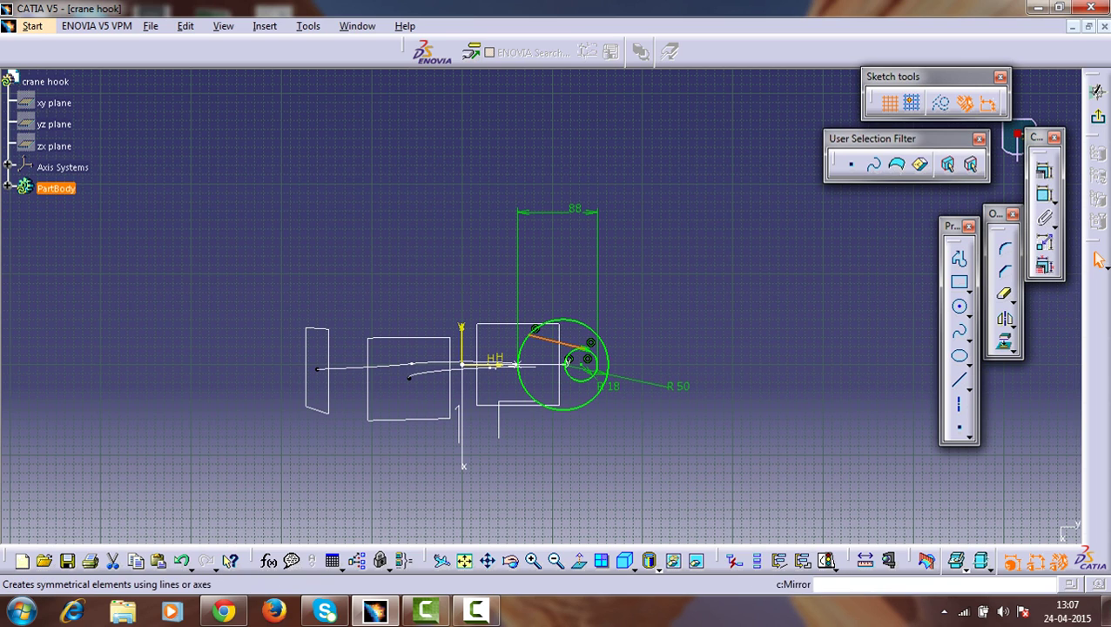
pyautogui.click(1003, 319)
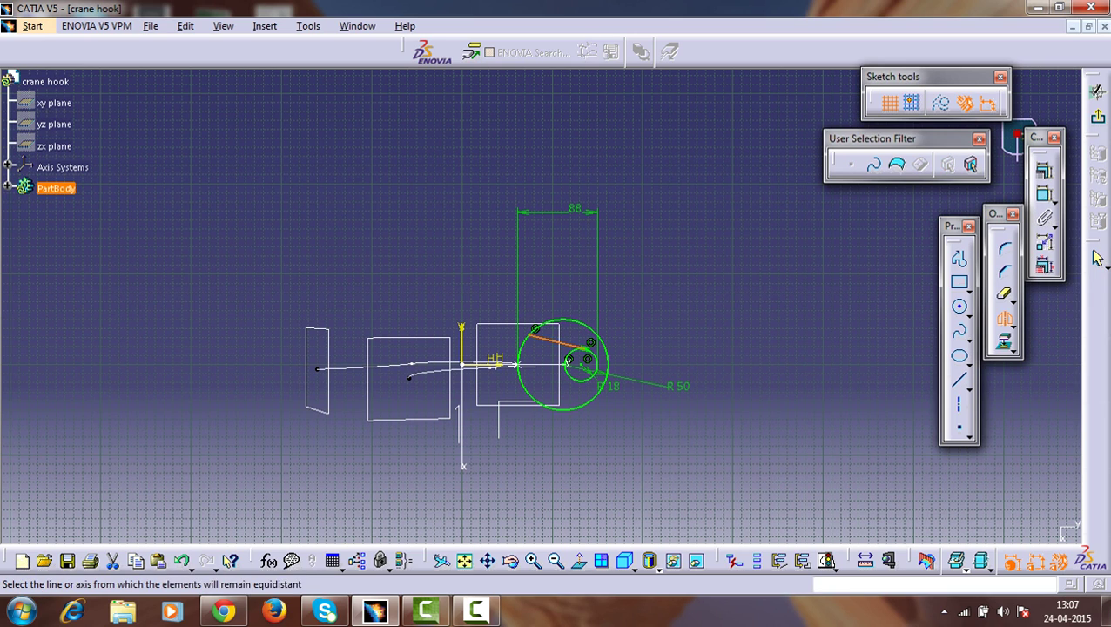
pyautogui.click(484, 365)
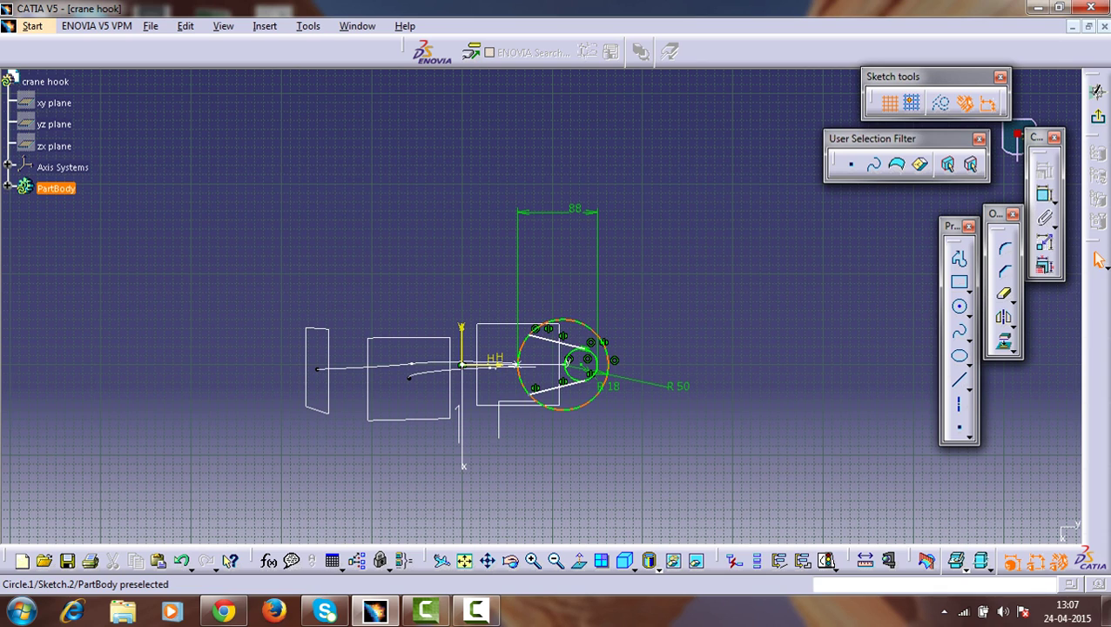
pyautogui.click(551, 340)
pyautogui.press('Escape')
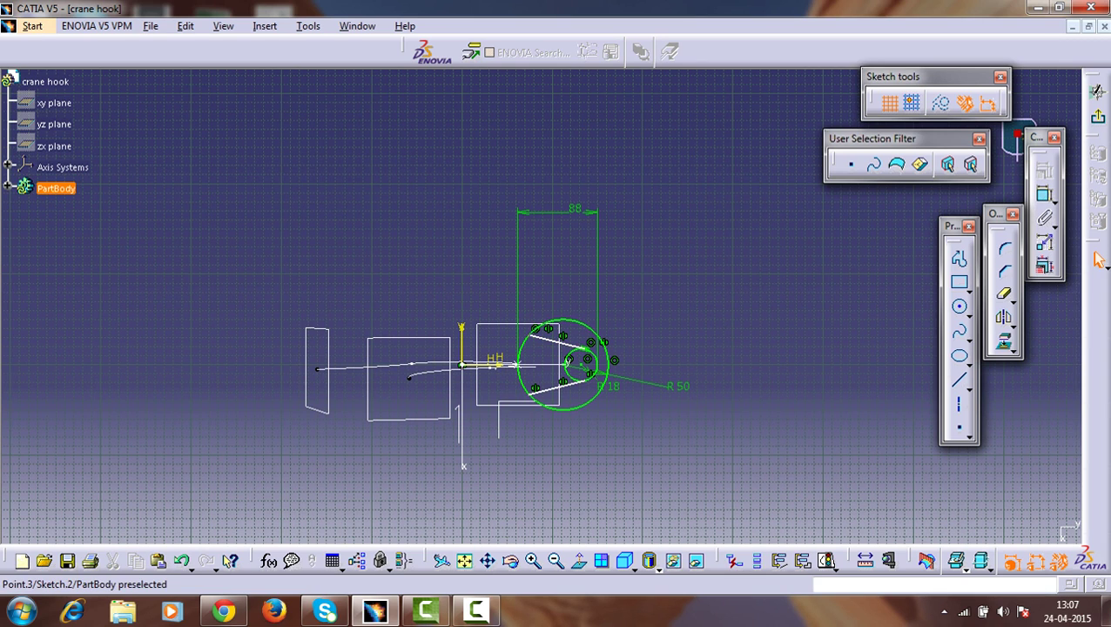
# Dimension the distance between the two slanted lines' endpoints on the 50 mm radius circle and set it to 60 mm.
pyautogui.click(529, 335)
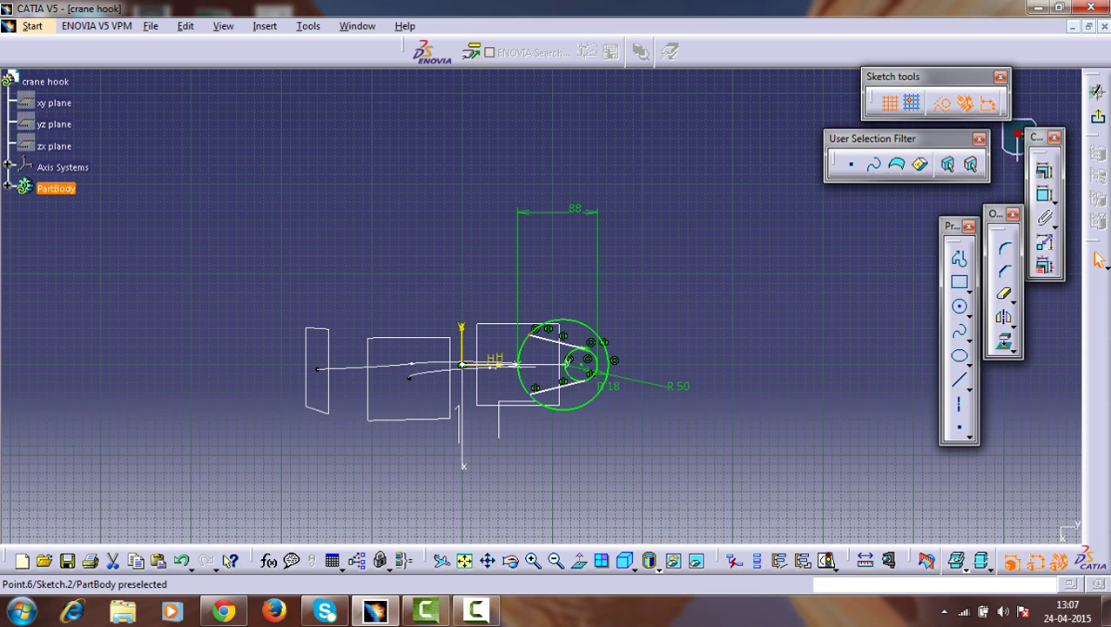
pyautogui.keyDown('ctrl'); pyautogui.click(529, 395); pyautogui.keyUp('ctrl')
pyautogui.click(1044, 194)
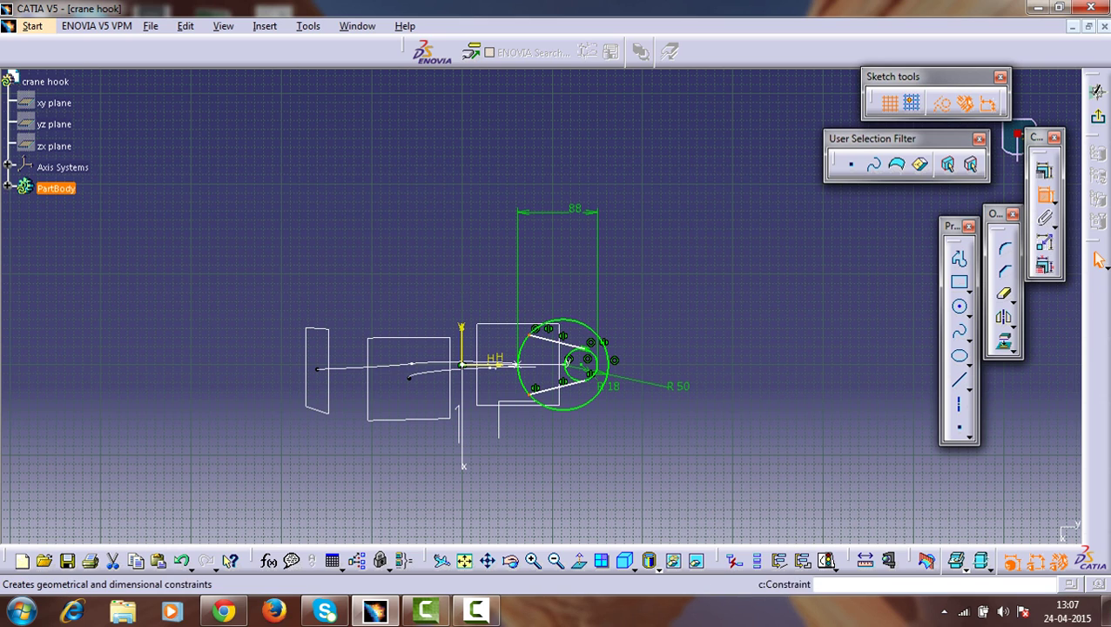
pyautogui.click(542, 354)
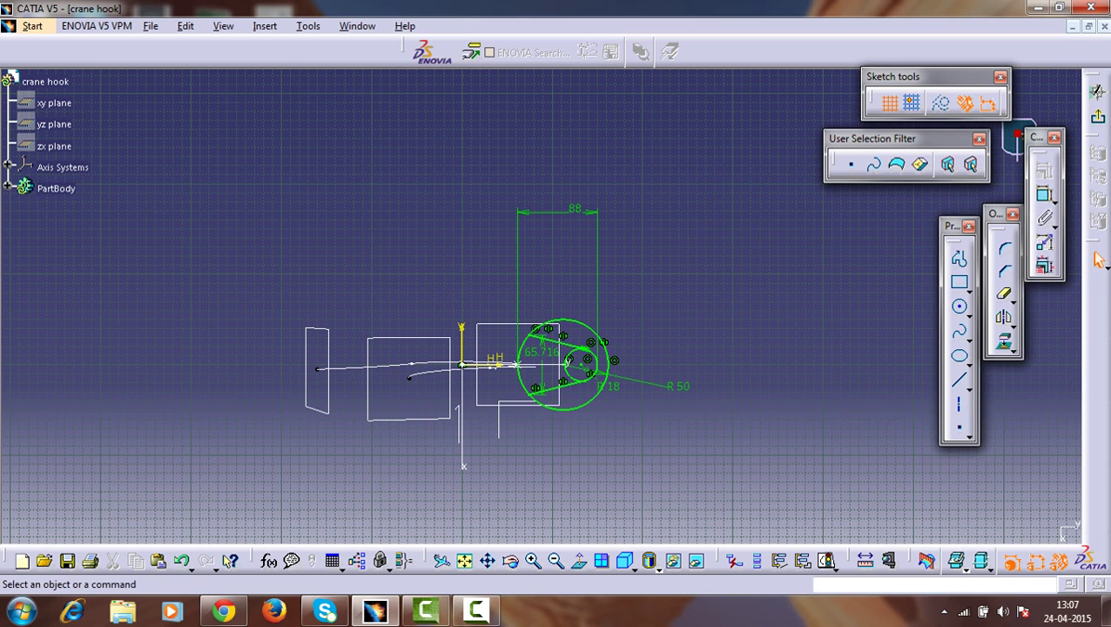
pyautogui.doubleClick(541, 353)
pyautogui.write('60')
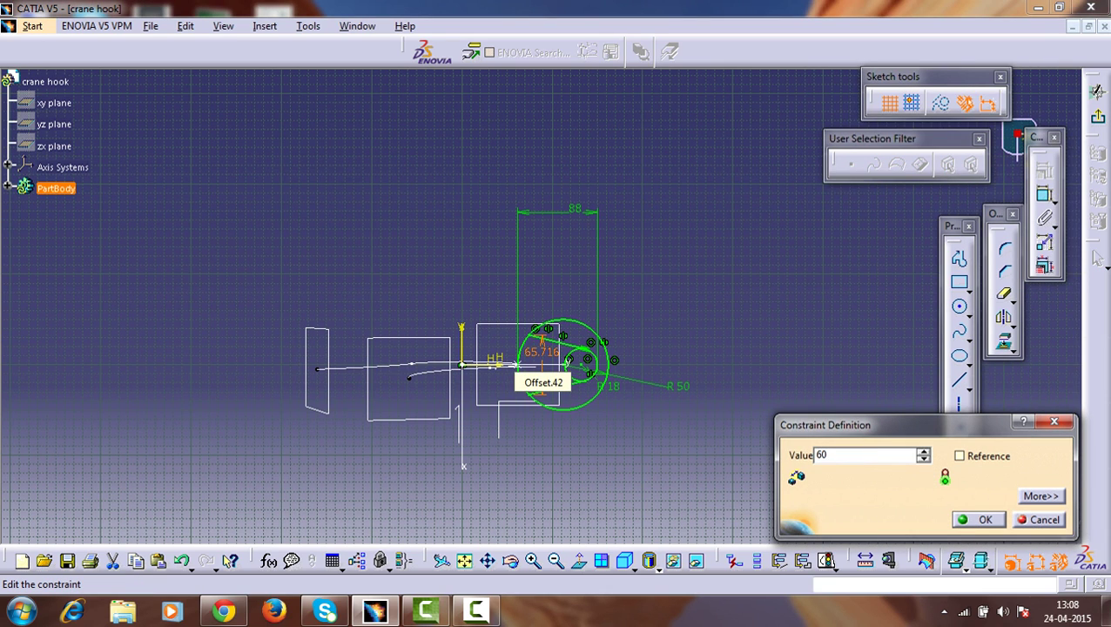
pyautogui.press('Return')
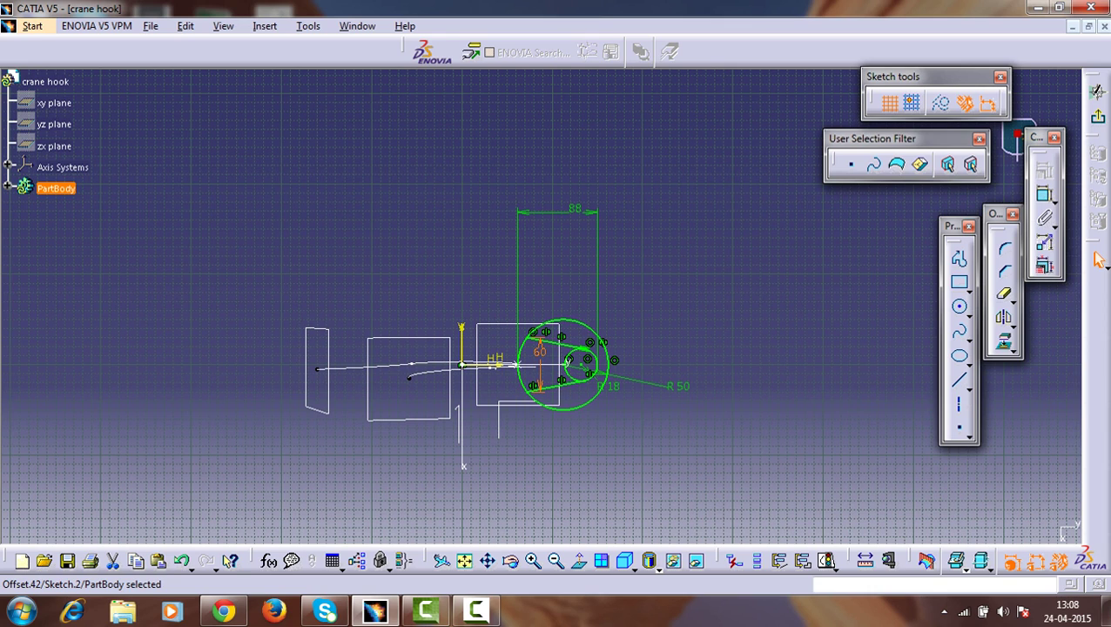
# Trim the 50 mm circle's outer arc and the 18 mm circle's inner arc to leave a closed section profile, and exit the sketch.
pyautogui.click(1004, 294)
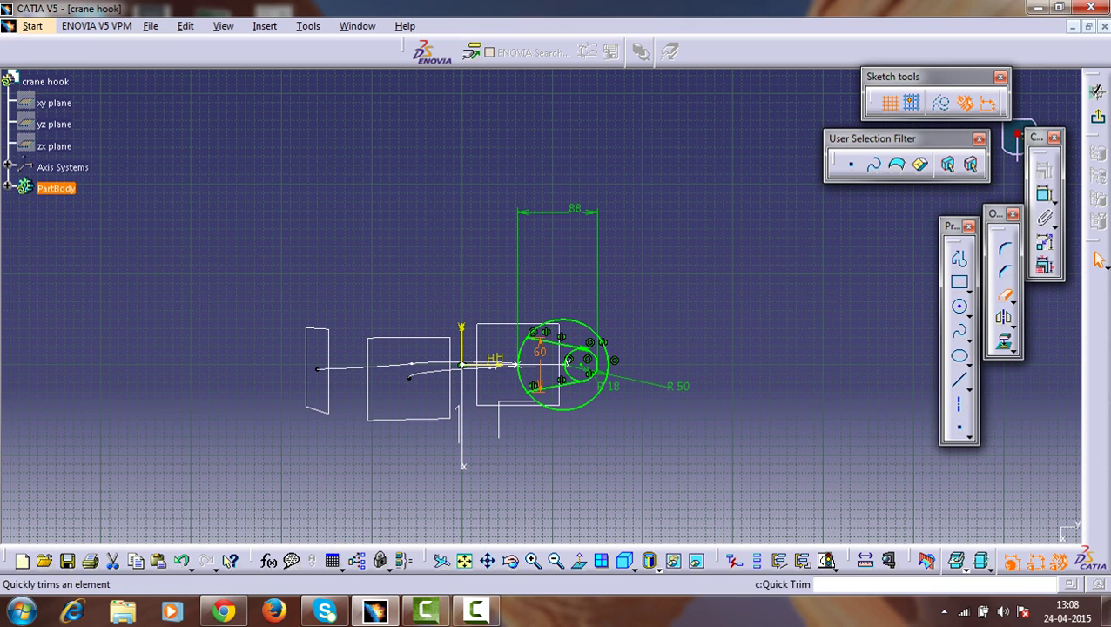
pyautogui.click(598, 337)
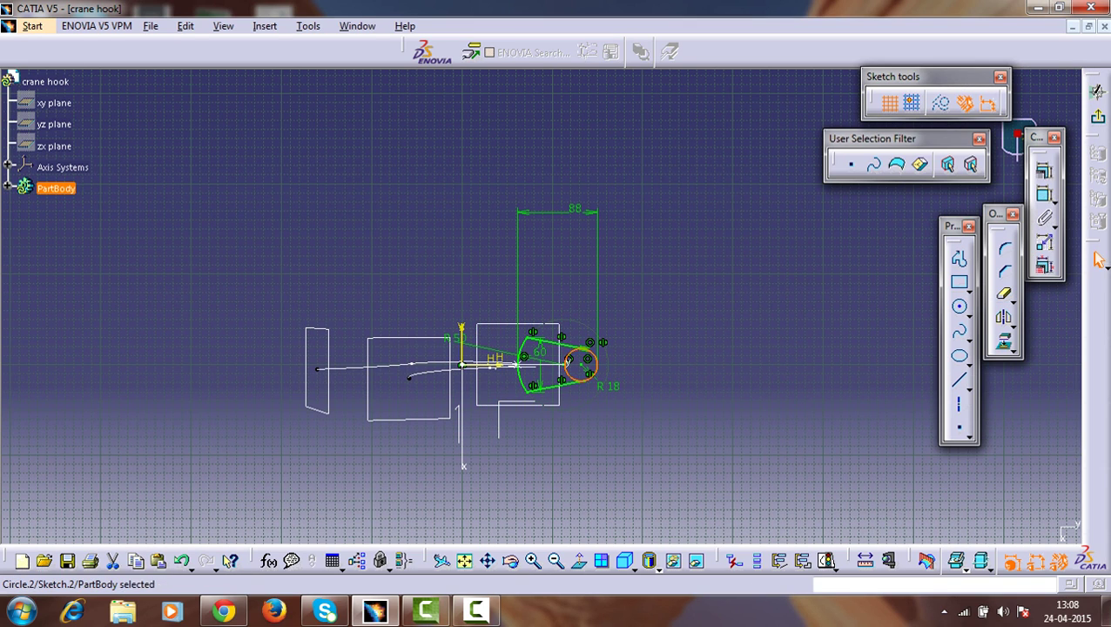
pyautogui.click(1004, 294)
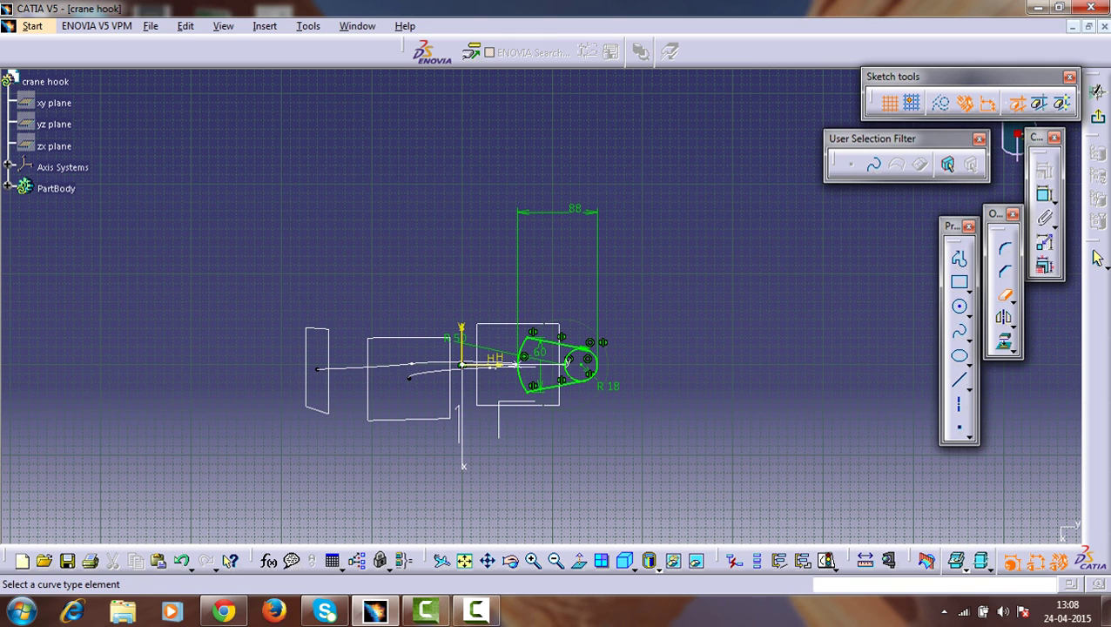
pyautogui.click(567, 370)
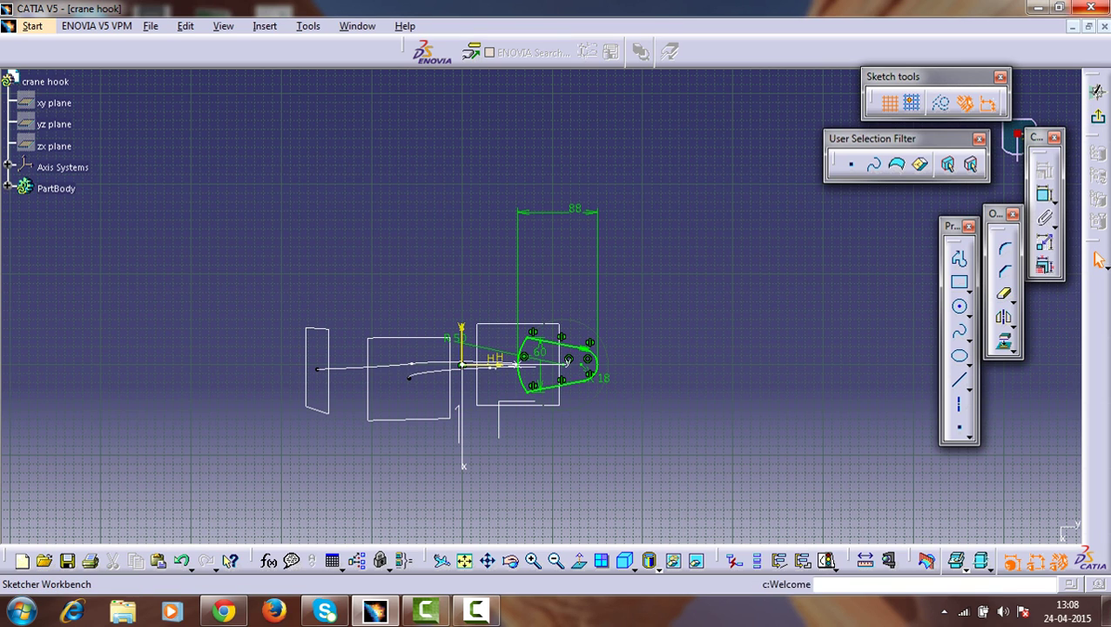
pyautogui.click(1097, 92)
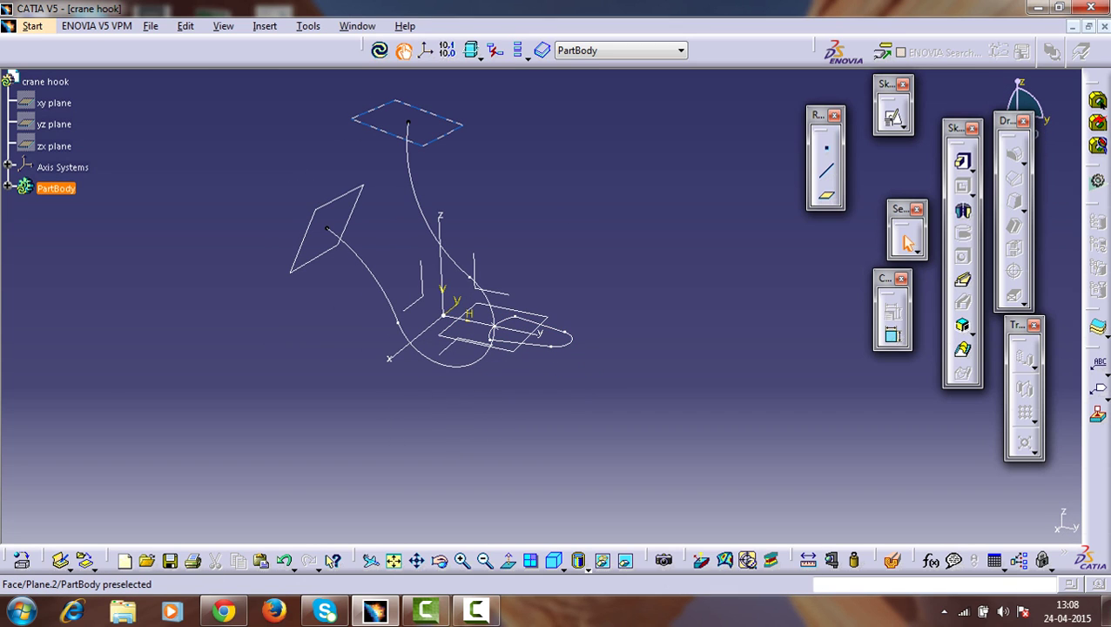
# Create a positioned sketch on the plane at the centre curve's upper end, with Swap and Reverse H enabled.
pyautogui.click(408, 124)
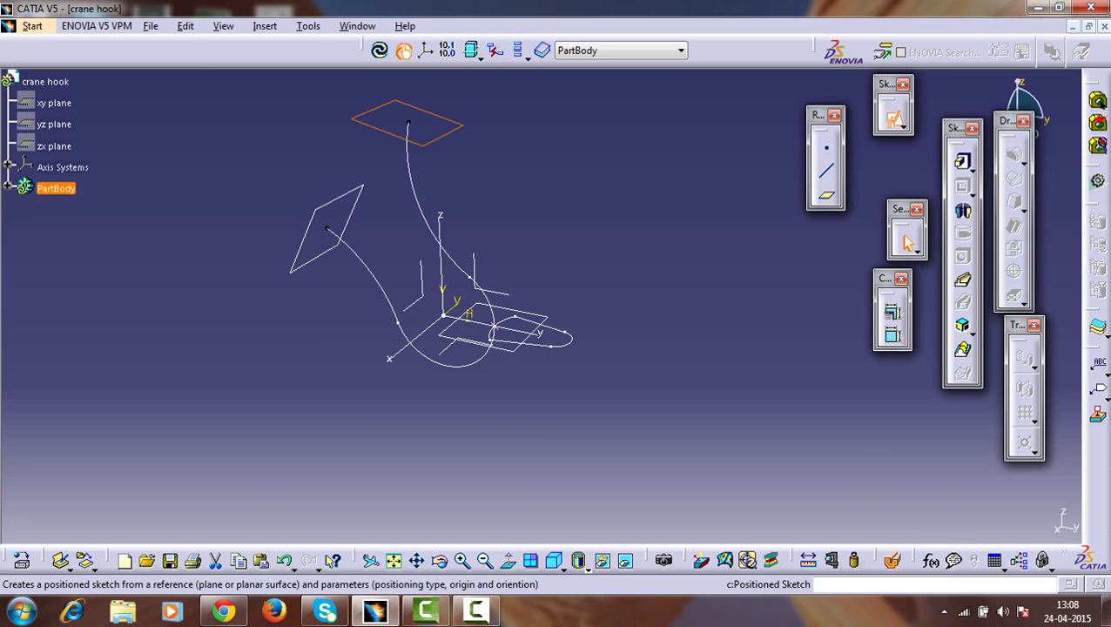
pyautogui.click(892, 117)
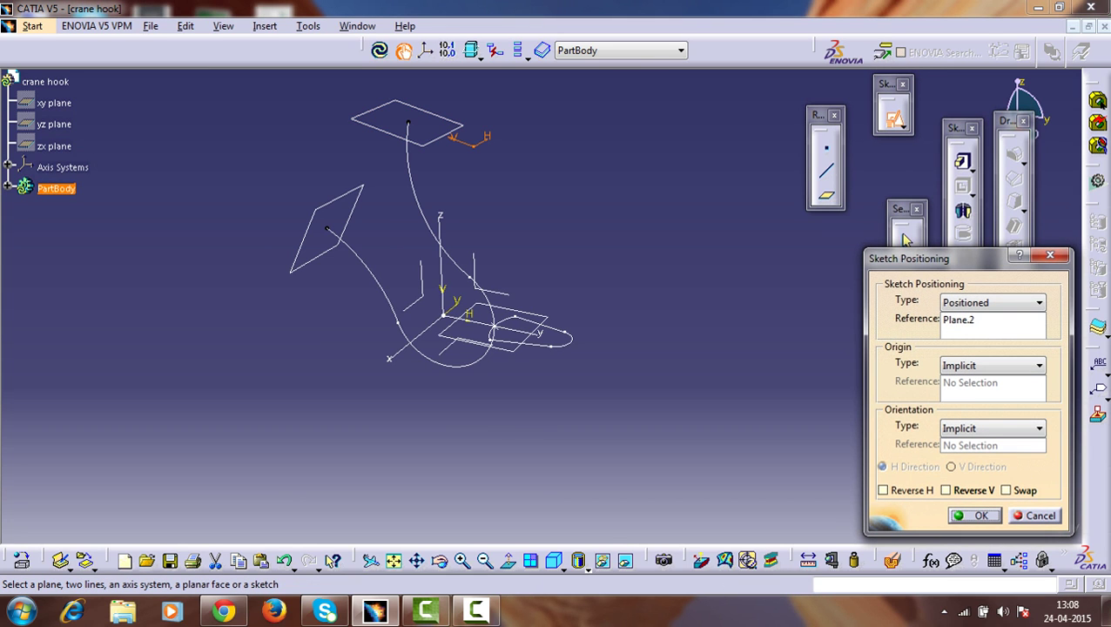
pyautogui.click(1005, 490)
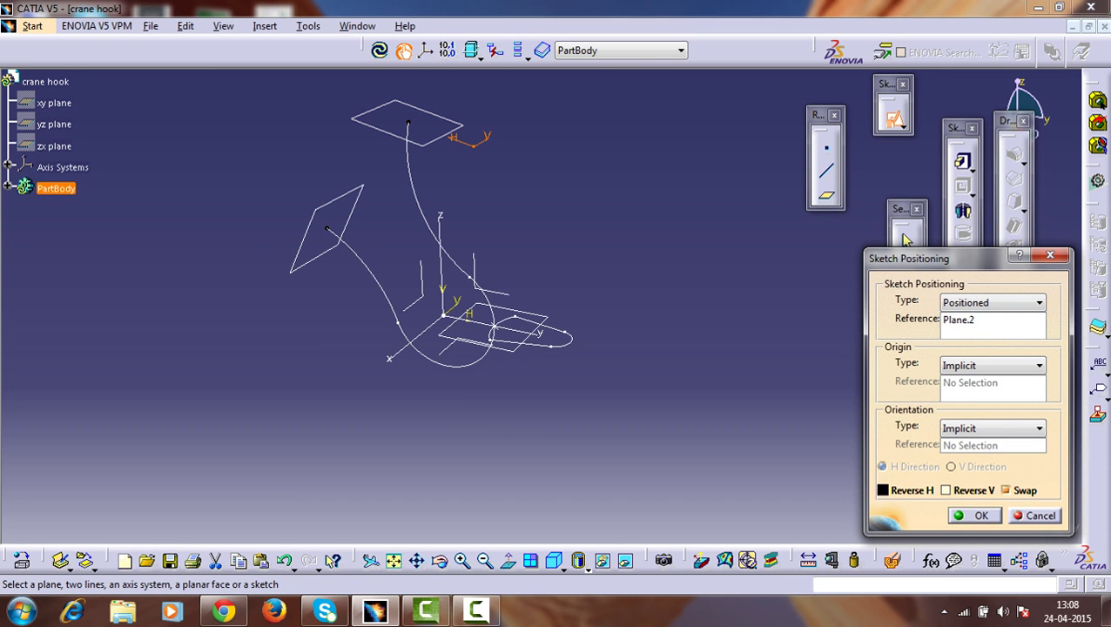
pyautogui.click(883, 490)
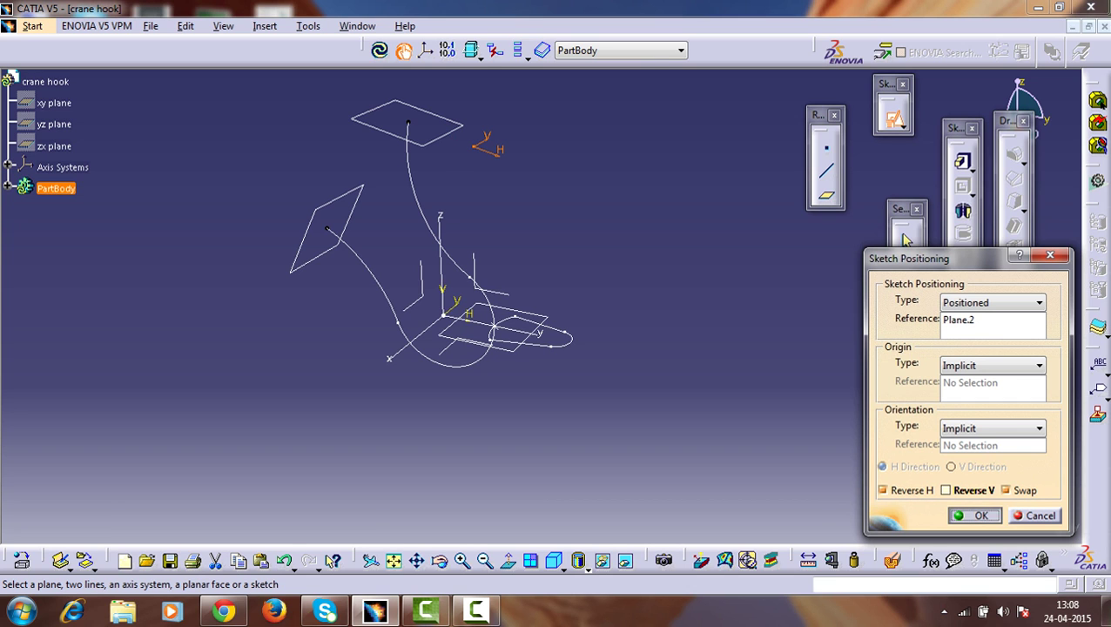
pyautogui.click(973, 516)
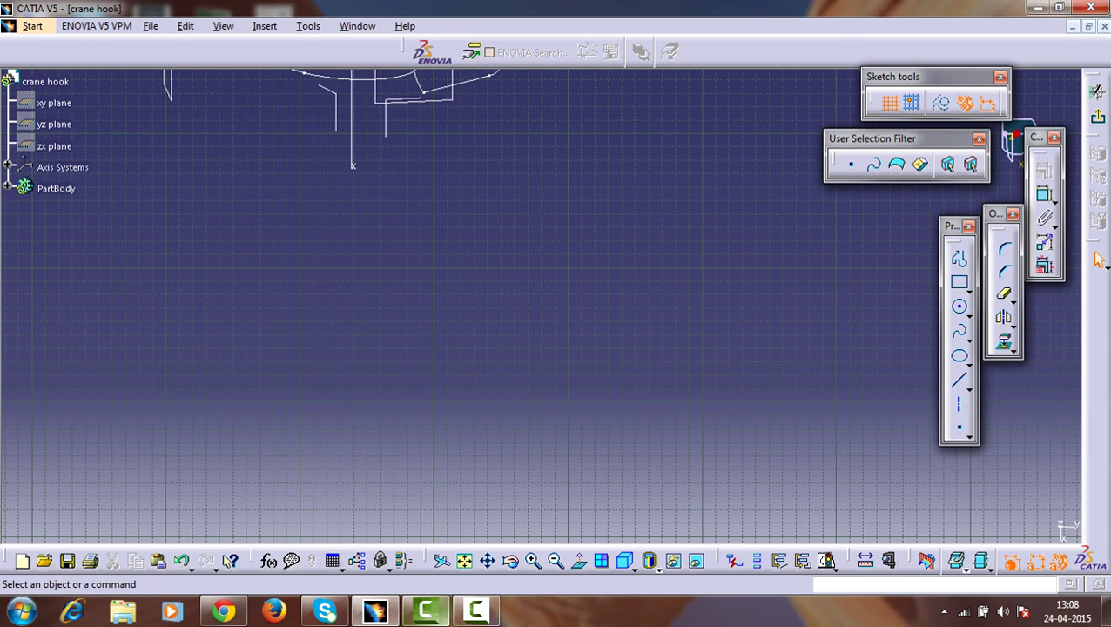
# Draw a circle of about 44 mm radius in the empty area below the sketch's horizontal axis.
pyautogui.click(464, 560)
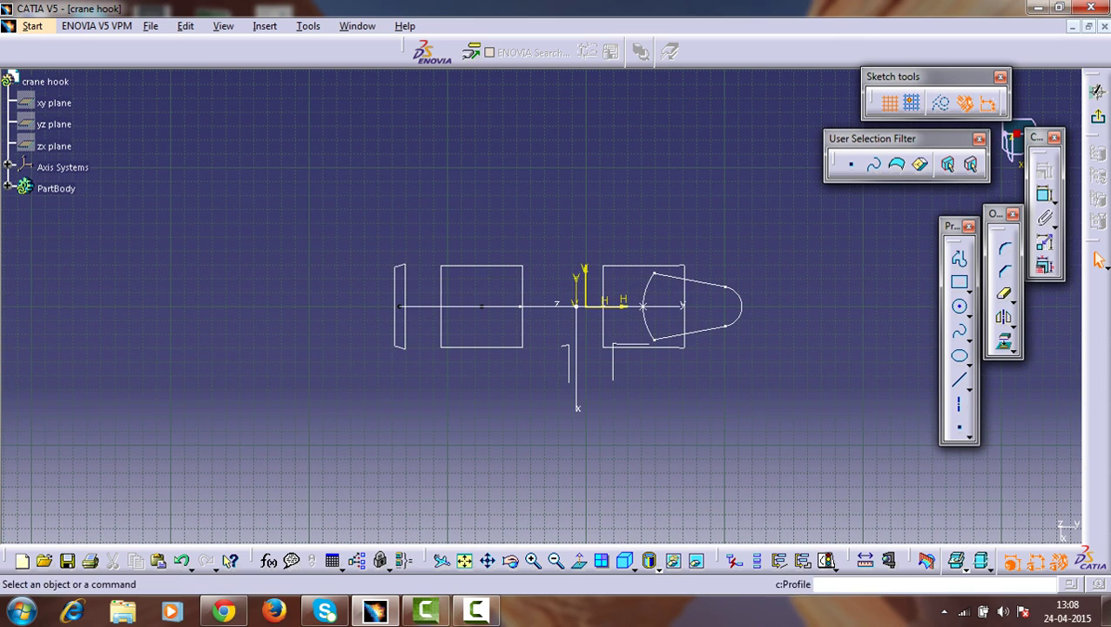
pyautogui.click(958, 307)
pyautogui.click(690, 466)
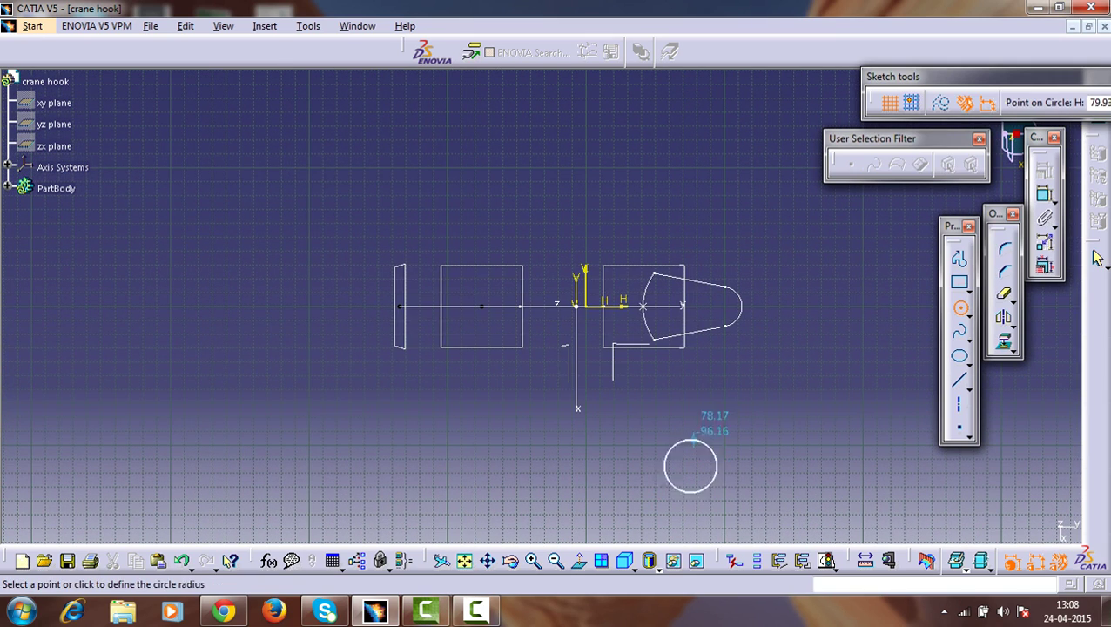
pyautogui.click(705, 406)
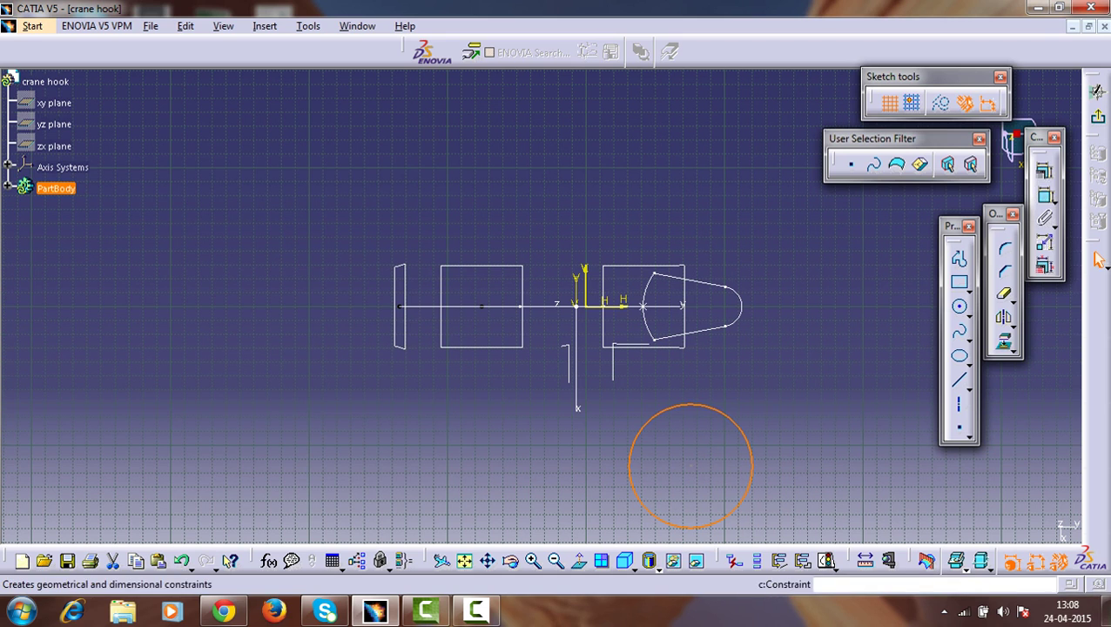
# Dimension the circle, switch the dimension type to Diameter and set it to 60 mm.
pyautogui.click(1044, 171)
pyautogui.click(761, 406)
pyautogui.click(740, 428)
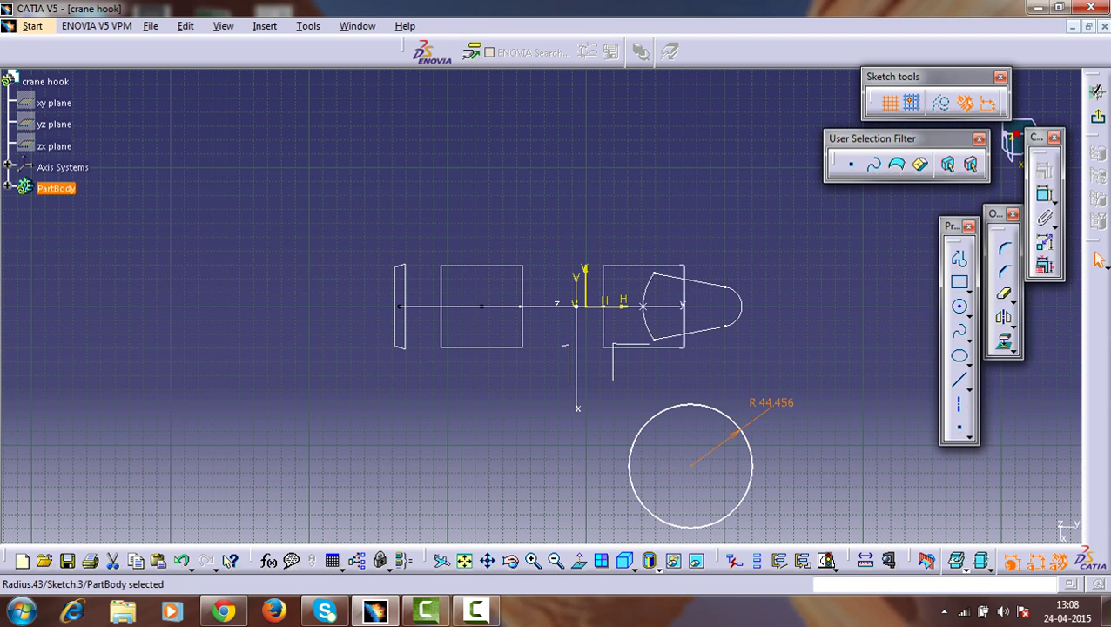
pyautogui.doubleClick(740, 428)
pyautogui.click(905, 476)
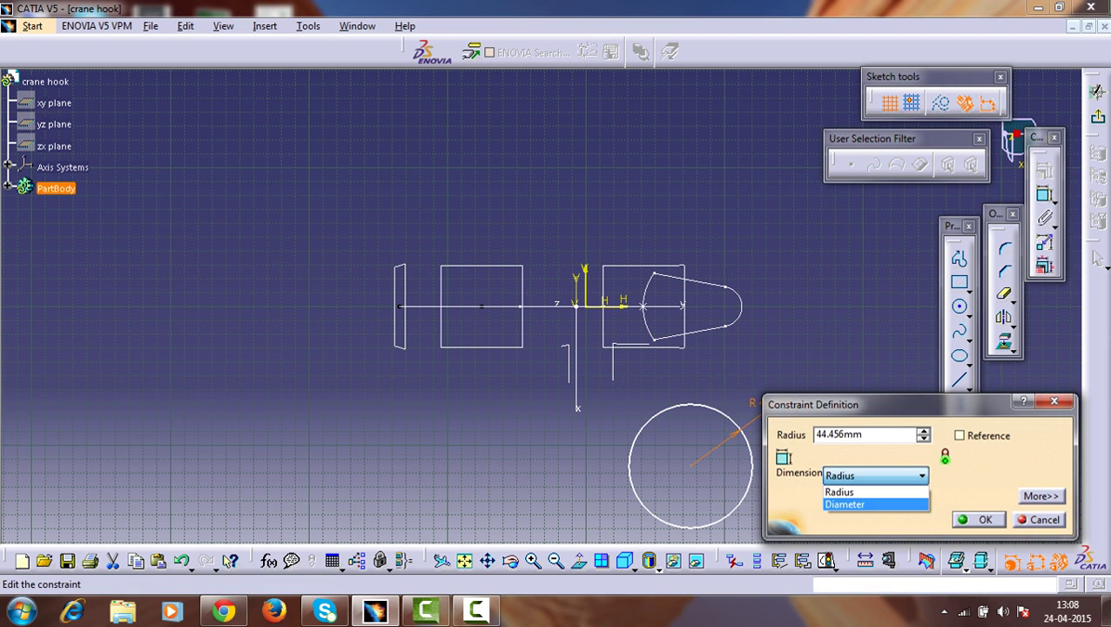
pyautogui.click(846, 500)
pyautogui.moveTo(862, 431); pyautogui.dragTo(819, 432)
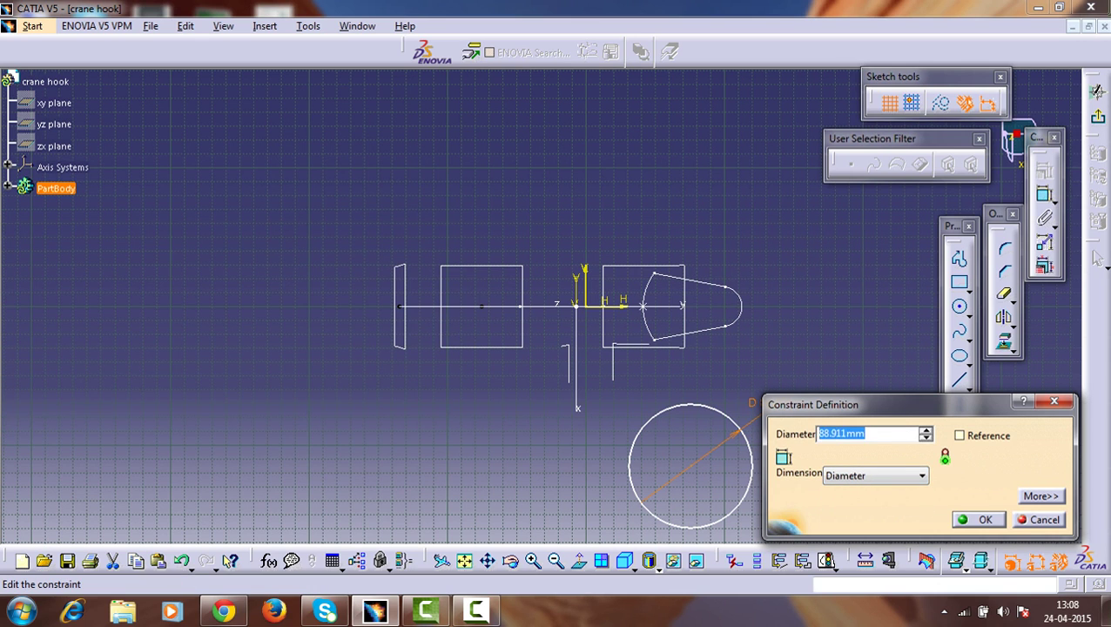
pyautogui.write('60')
pyautogui.press('Return')
pyautogui.click(819, 433)
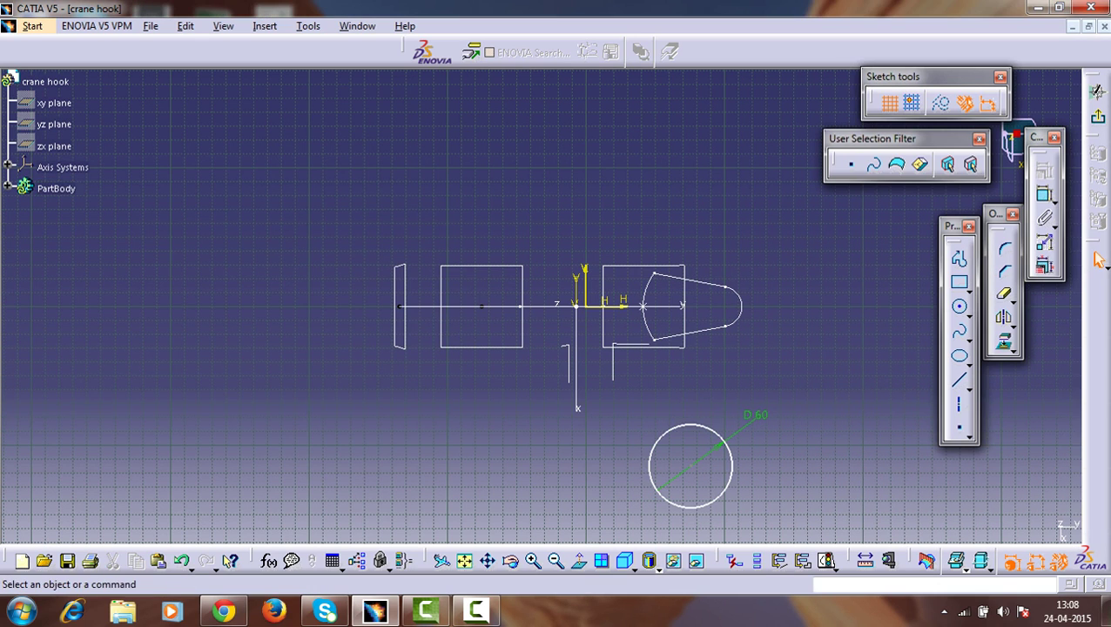
# Constrain the circle's centre to be coincident with the sketch's horizontal axis.
pyautogui.click(690, 466)
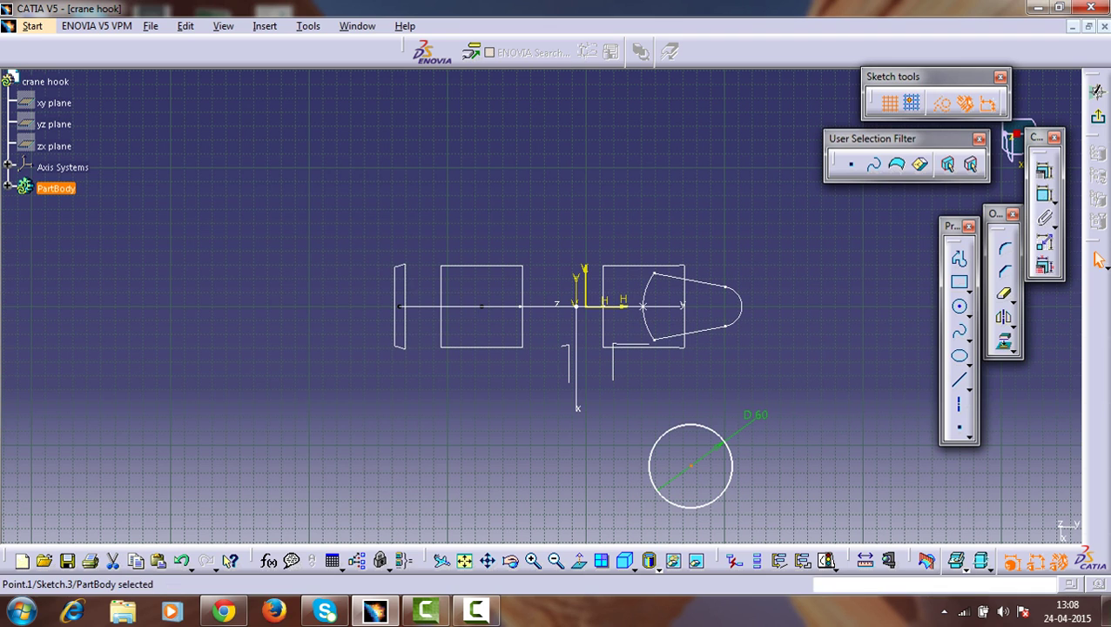
pyautogui.keyDown('ctrl'); pyautogui.click(613, 307); pyautogui.keyUp('ctrl')
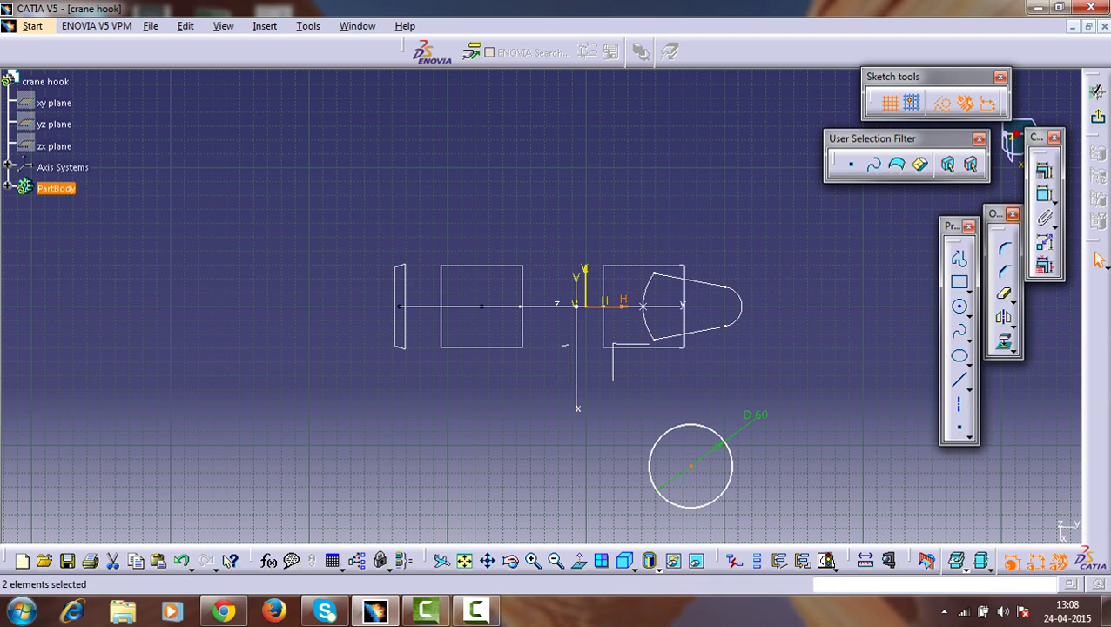
pyautogui.click(756, 559)
pyautogui.rightClick(781, 312)
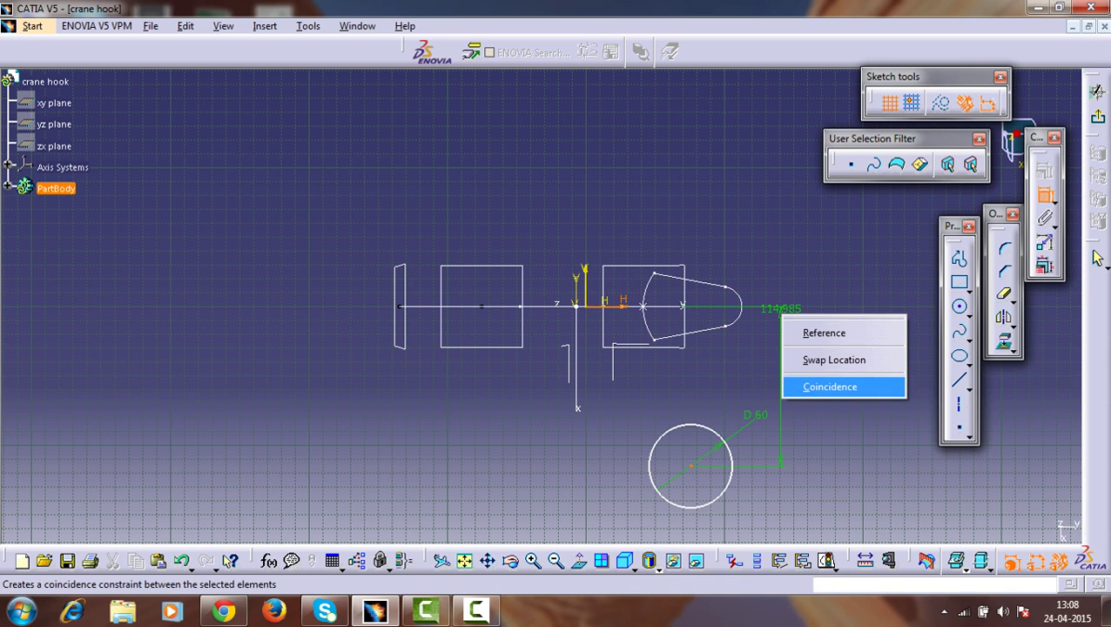
pyautogui.click(829, 383)
pyautogui.click(715, 339)
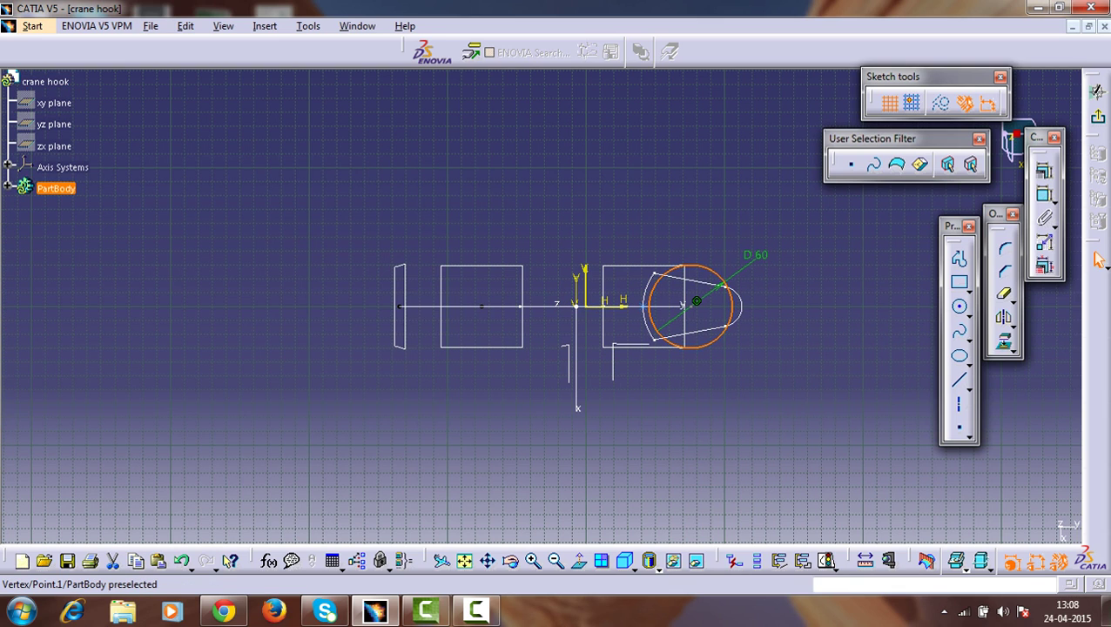
pyautogui.keyDown('ctrl'); pyautogui.click(644, 306); pyautogui.keyUp('ctrl')
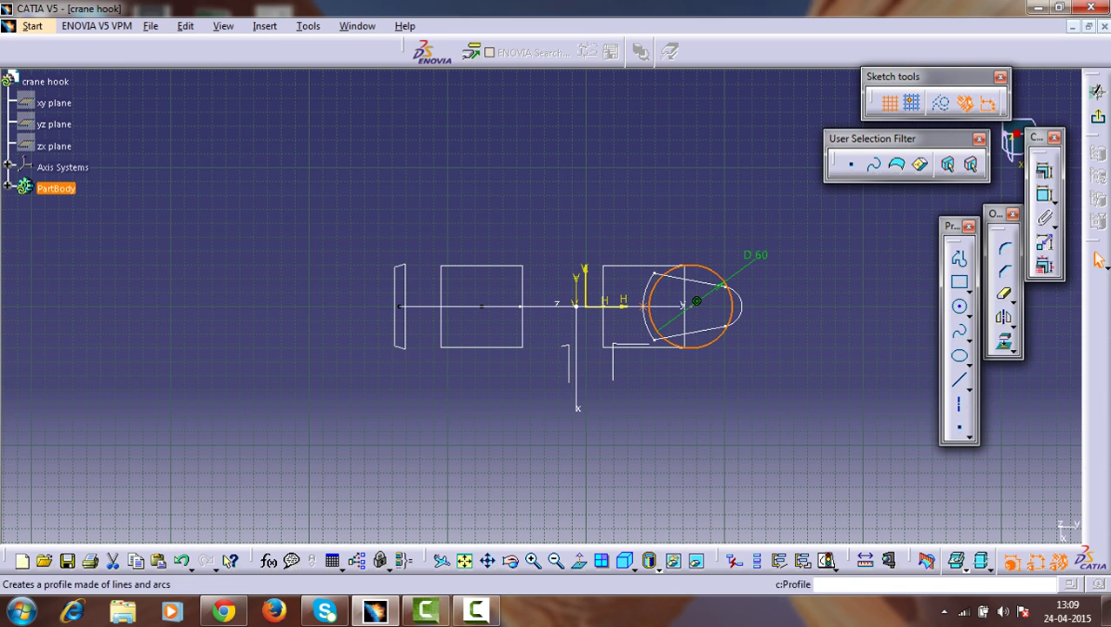
pyautogui.press('Escape')
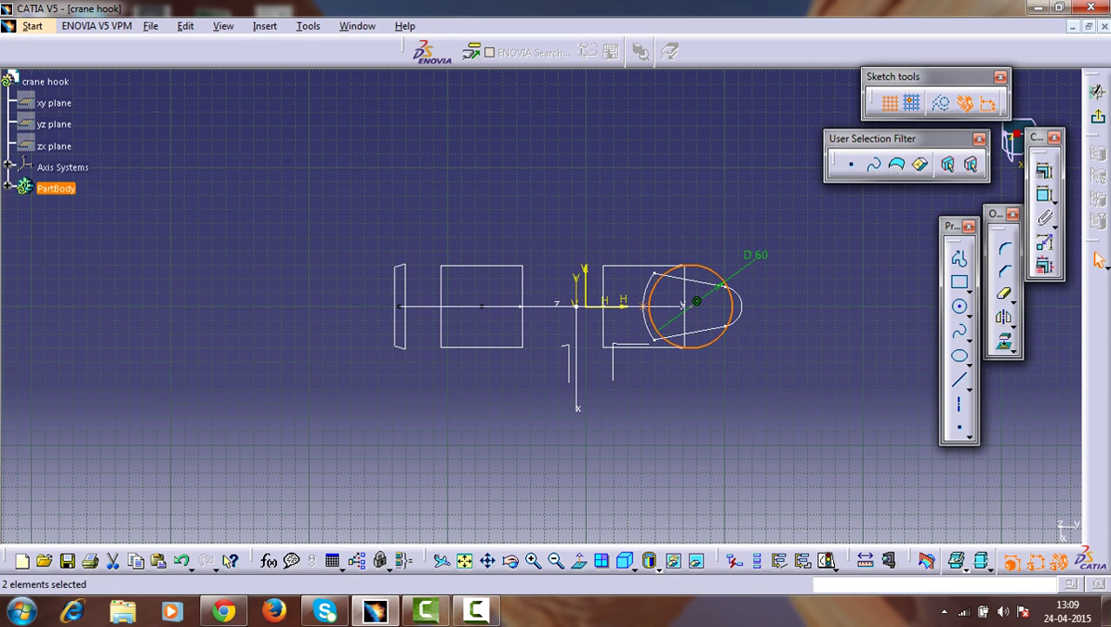
pyautogui.moveTo(756, 398); pyautogui.dragTo(708, 313, button='middle')
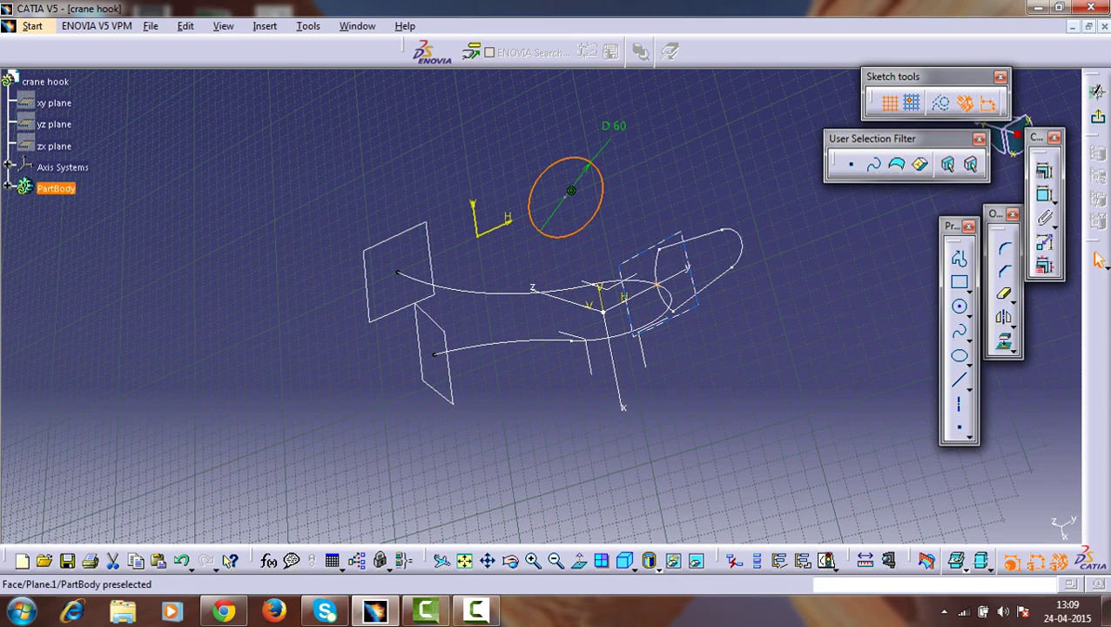
pyautogui.press('Escape')
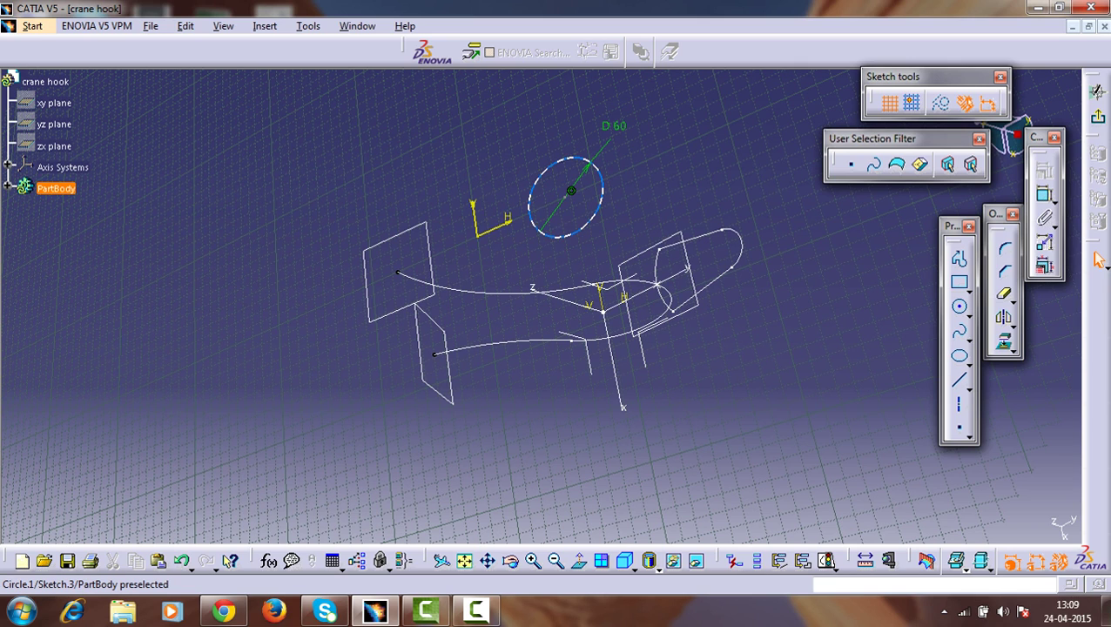
# Constrain the 60 mm circle to be coincident with the reference point at the curve's upper end, and exit the sketch.
pyautogui.click(596, 211)
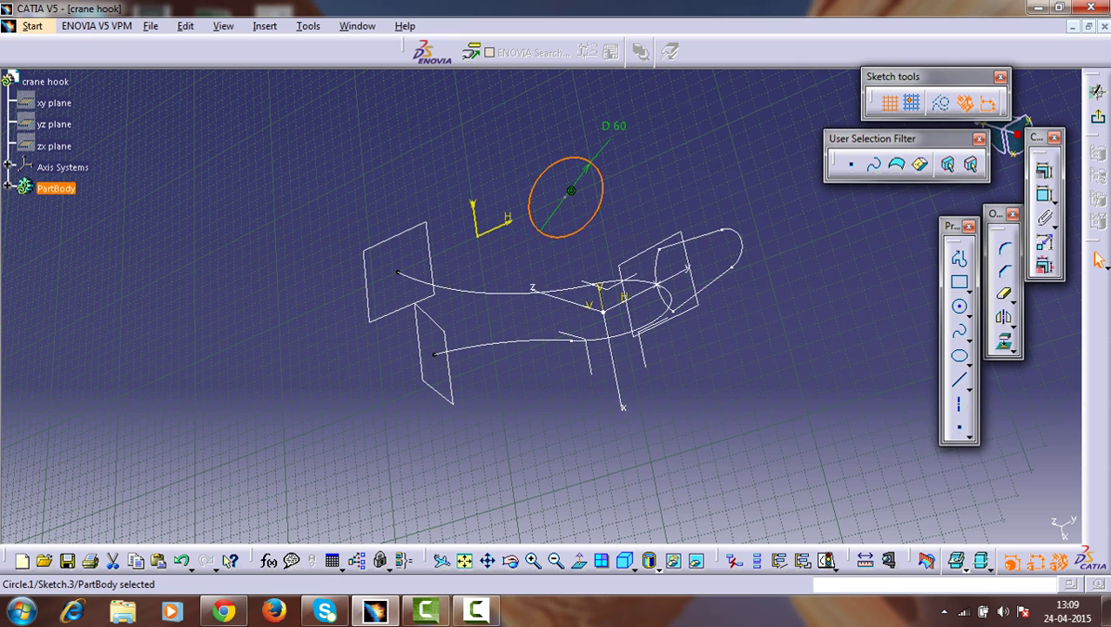
pyautogui.keyDown('ctrl'); pyautogui.click(398, 272); pyautogui.keyUp('ctrl')
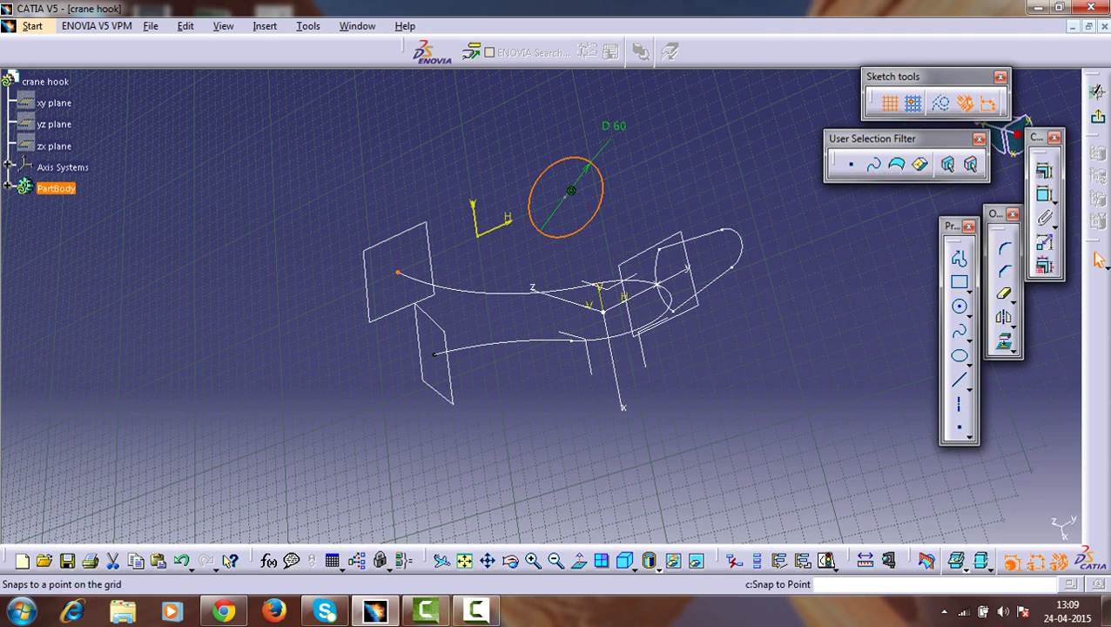
pyautogui.click(1043, 194)
pyautogui.rightClick(427, 153)
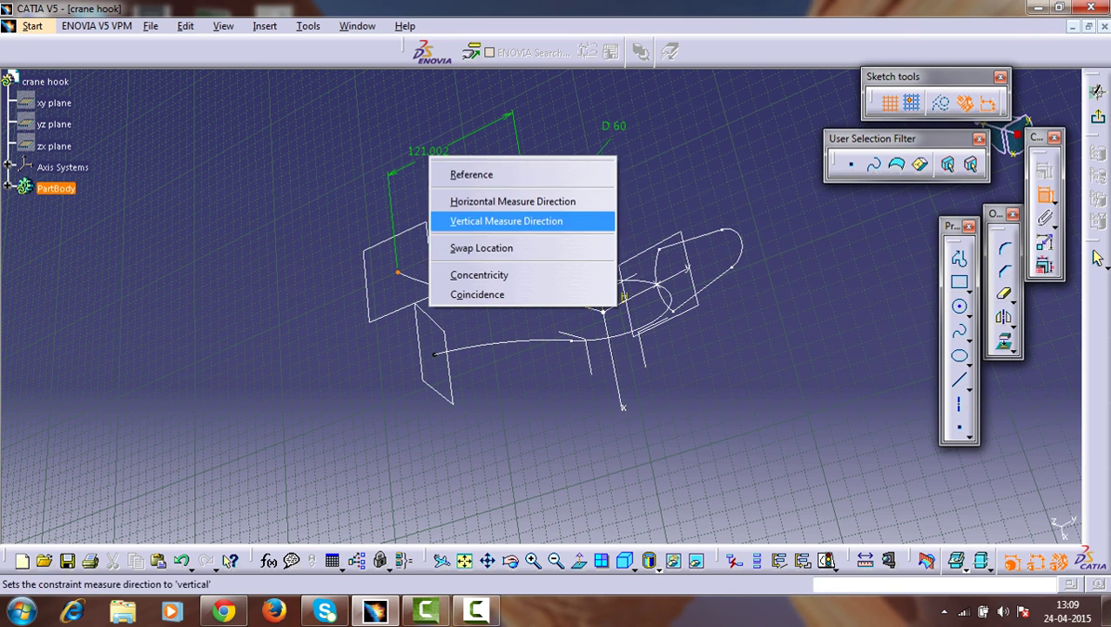
pyautogui.click(470, 268)
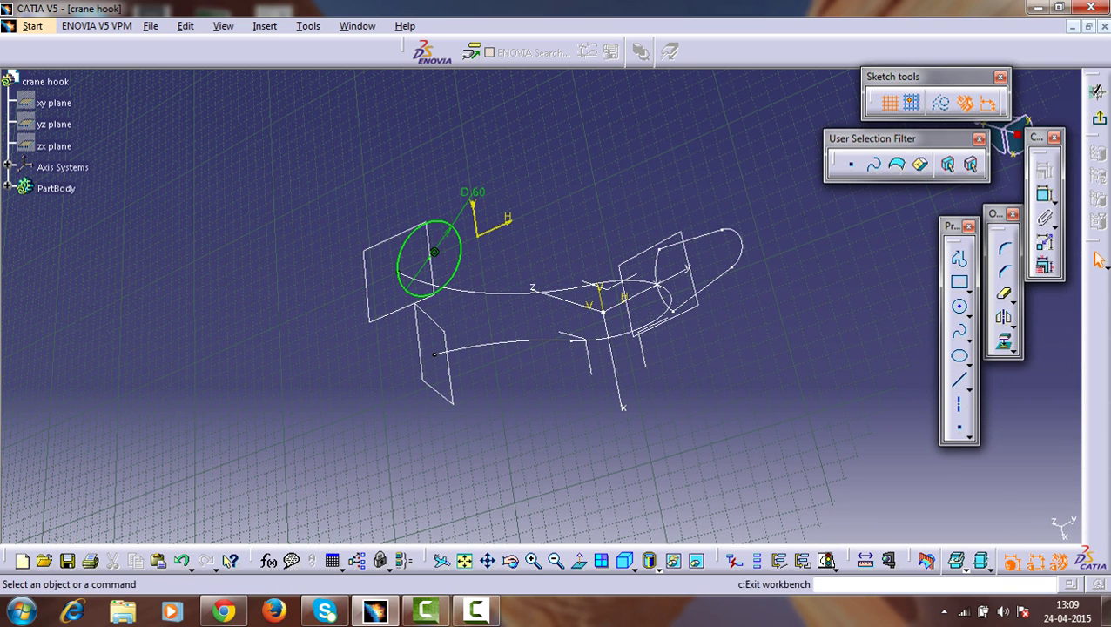
pyautogui.click(1097, 92)
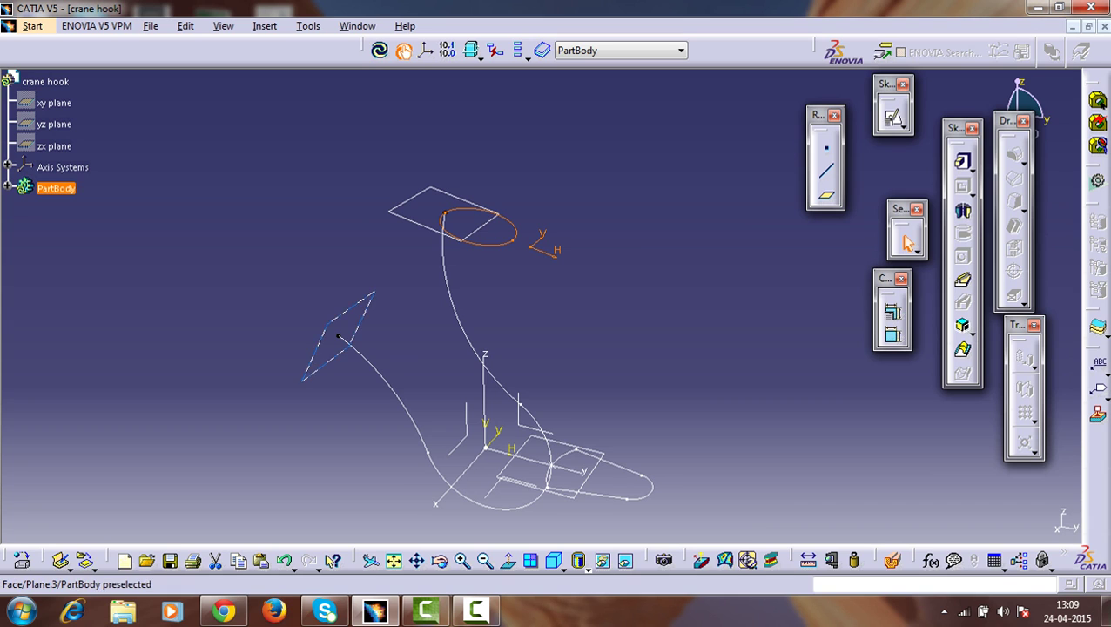
# Create a positioned sketch on the plane at the hook tip's end of the centre curve, with Swap and Reverse H enabled.
pyautogui.click(338, 338)
pyautogui.click(893, 118)
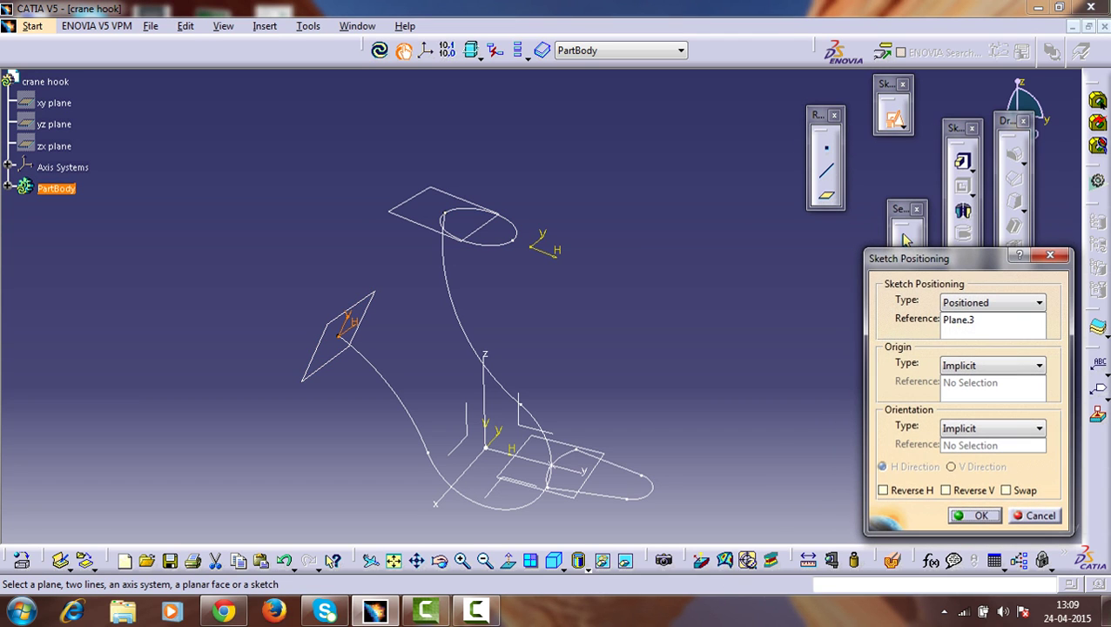
pyautogui.click(1006, 490)
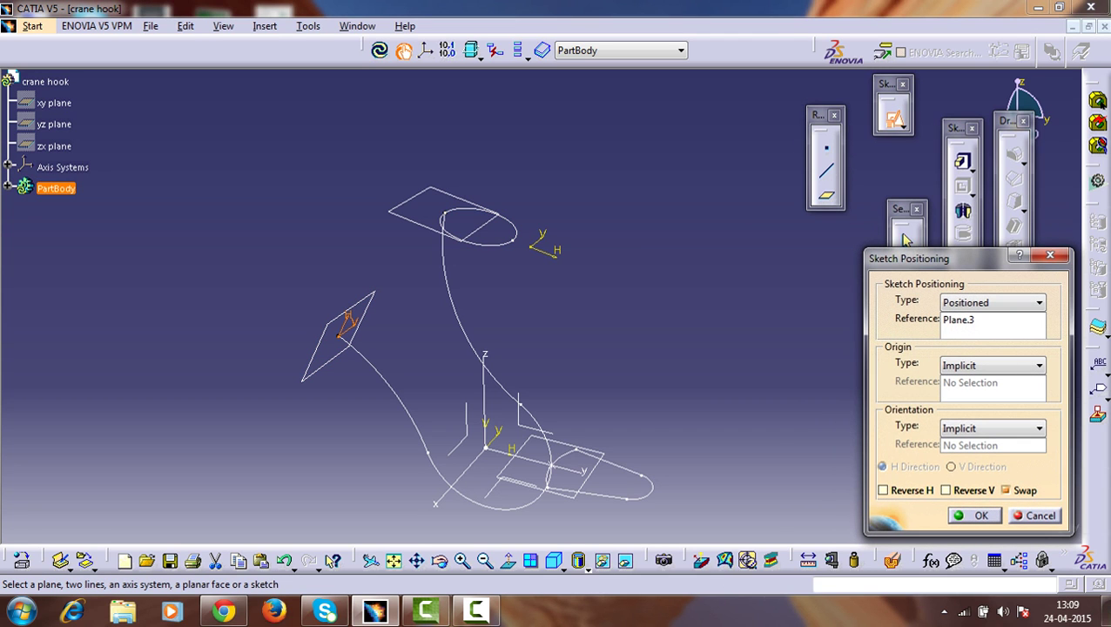
pyautogui.click(883, 490)
pyautogui.click(974, 515)
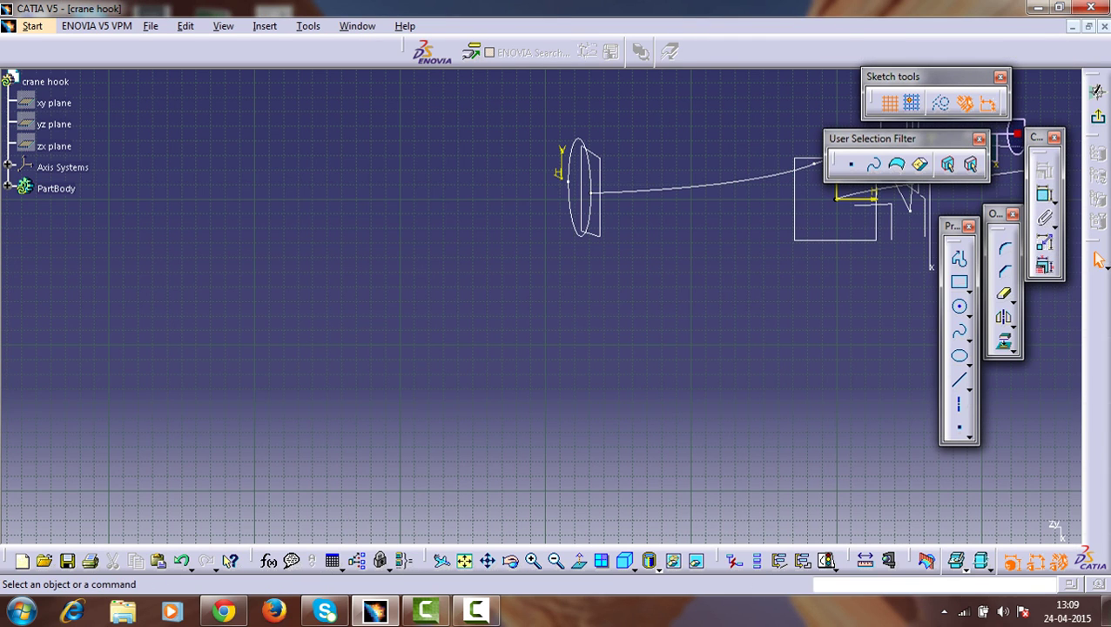
# Draw a circle in the empty area beside the hook tip's plane.
pyautogui.moveTo(711, 200)
pyautogui.mouseDown(button='middle')
pyautogui.moveTo(635, 275)
pyautogui.moveTo(540, 331)
pyautogui.mouseUp(button='middle')
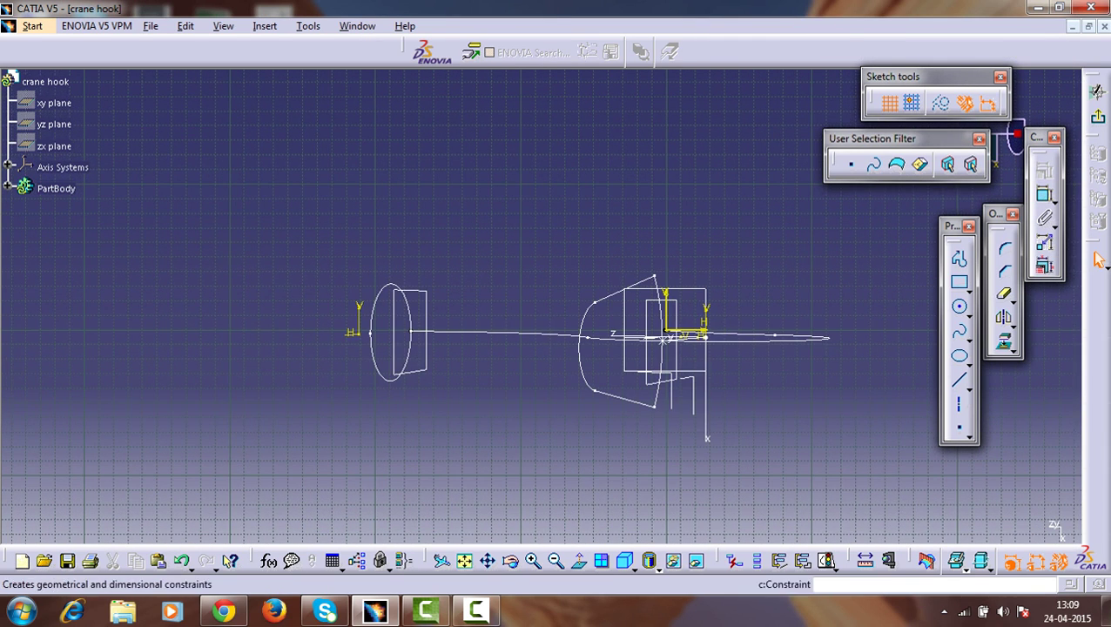
pyautogui.moveTo(745, 364)
pyautogui.mouseDown(button='middle')
pyautogui.moveTo(706, 299)
pyautogui.moveTo(706, 330)
pyautogui.mouseUp(button='middle')
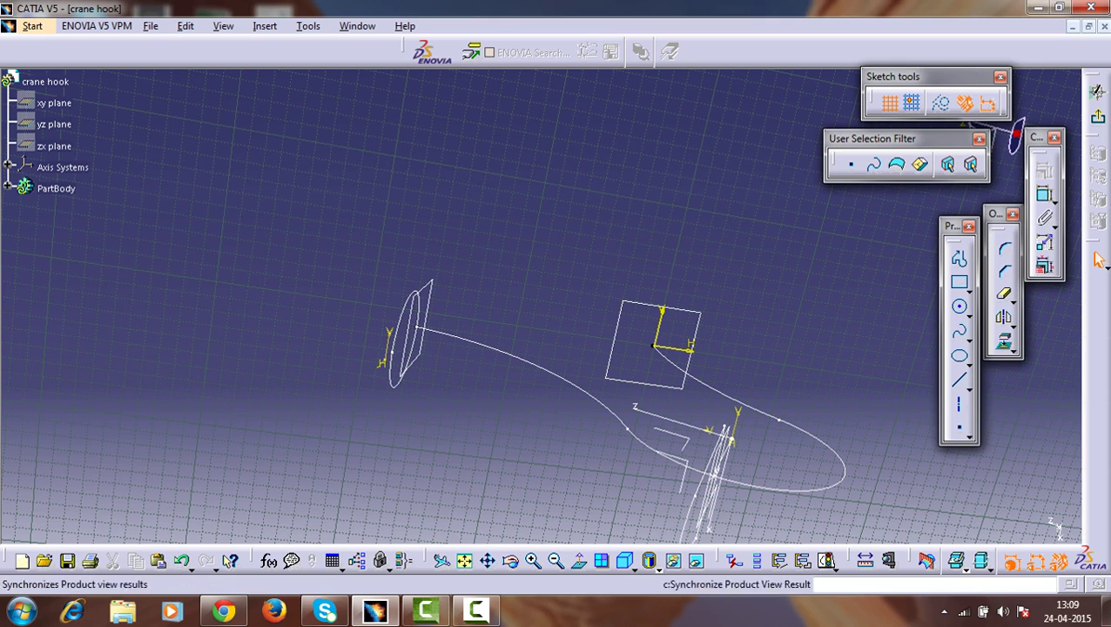
pyautogui.click(959, 306)
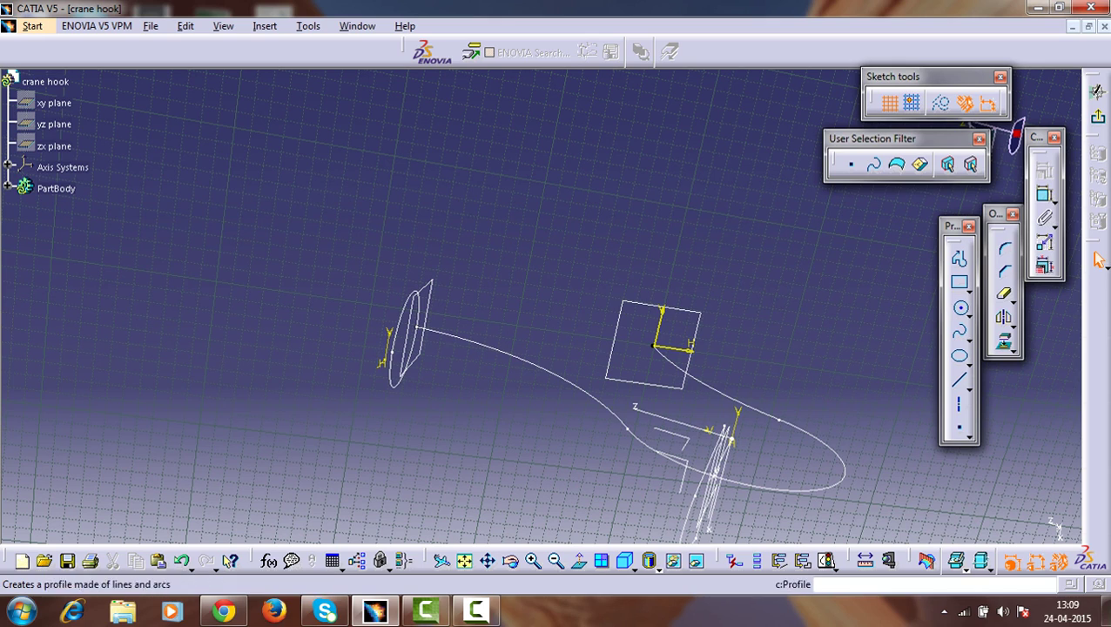
pyautogui.click(734, 303)
pyautogui.click(736, 268)
pyautogui.moveTo(596, 219); pyautogui.dragTo(581, 487, button='middle')
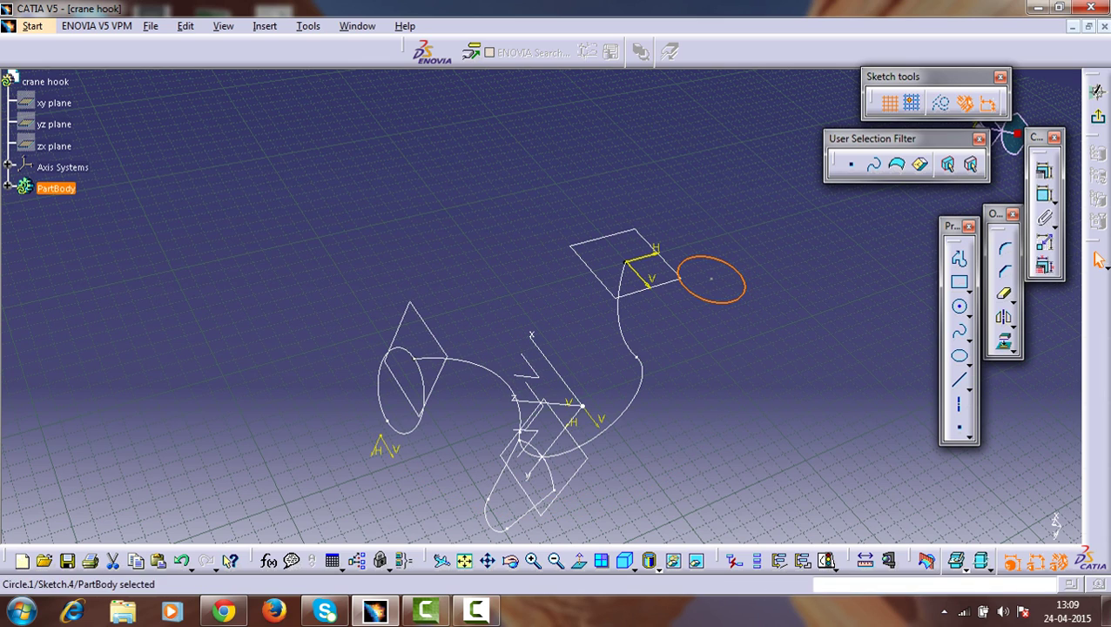
pyautogui.moveTo(543, 185); pyautogui.dragTo(546, 272, button='middle')
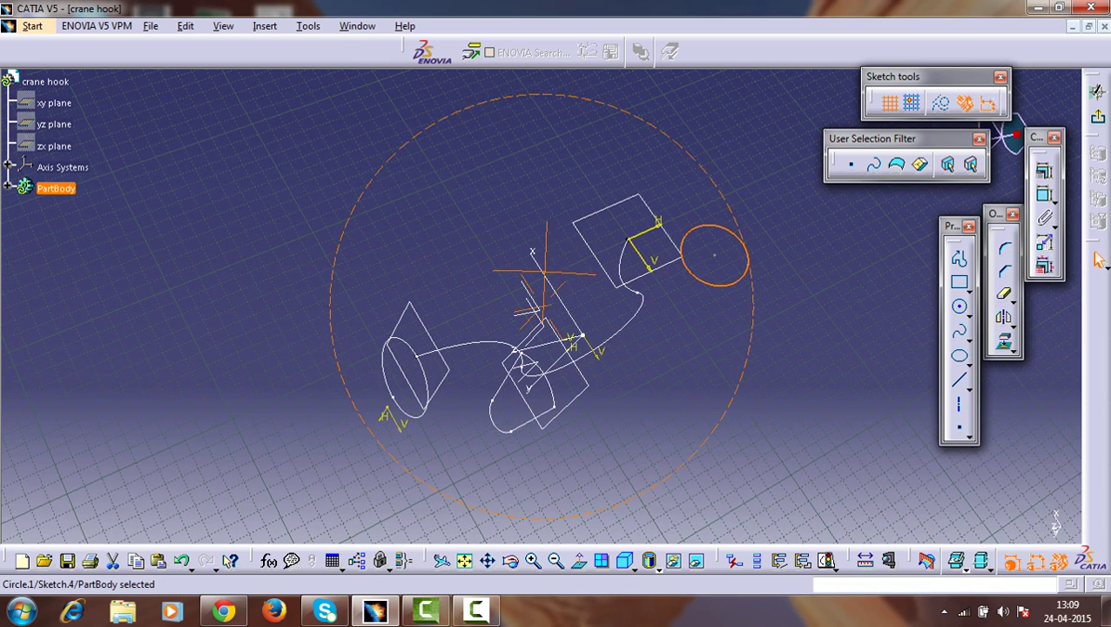
pyautogui.click(733, 268)
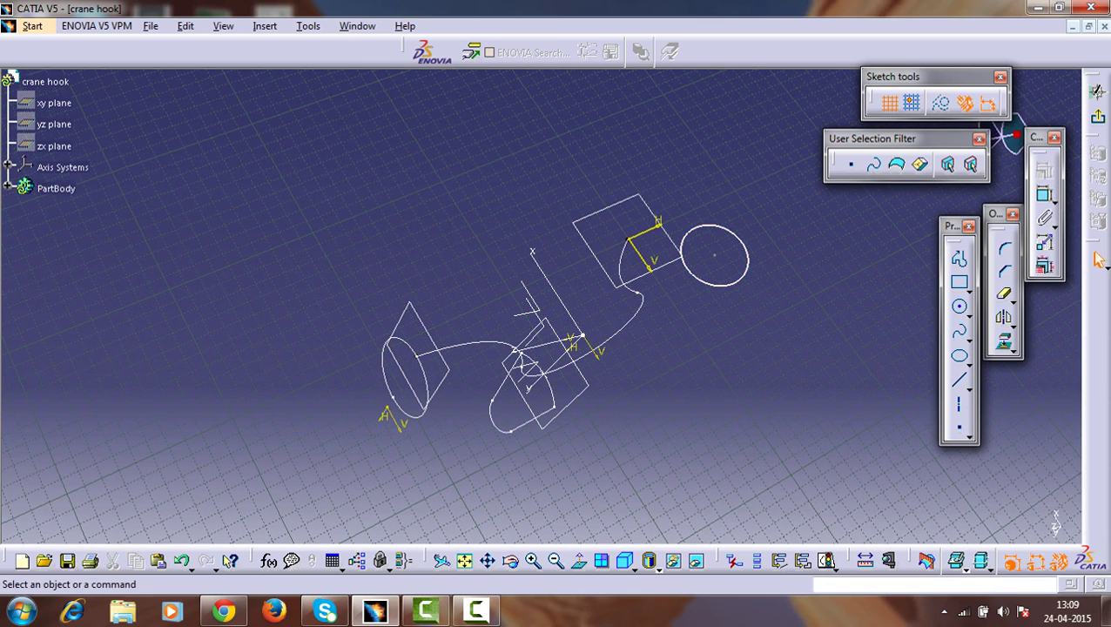
# Constrain the centre of the circle near the hook tip to be coincident with the sketch's horizontal axis.
pyautogui.click(714, 255)
pyautogui.click(629, 238)
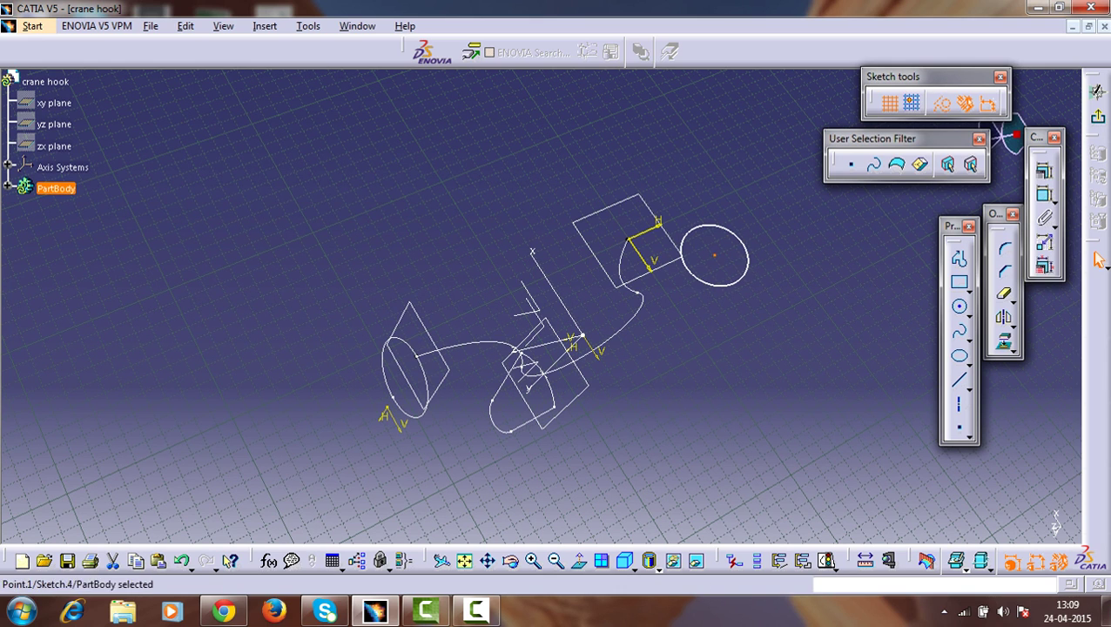
pyautogui.keyDown('ctrl'); pyautogui.click(646, 231); pyautogui.keyUp('ctrl')
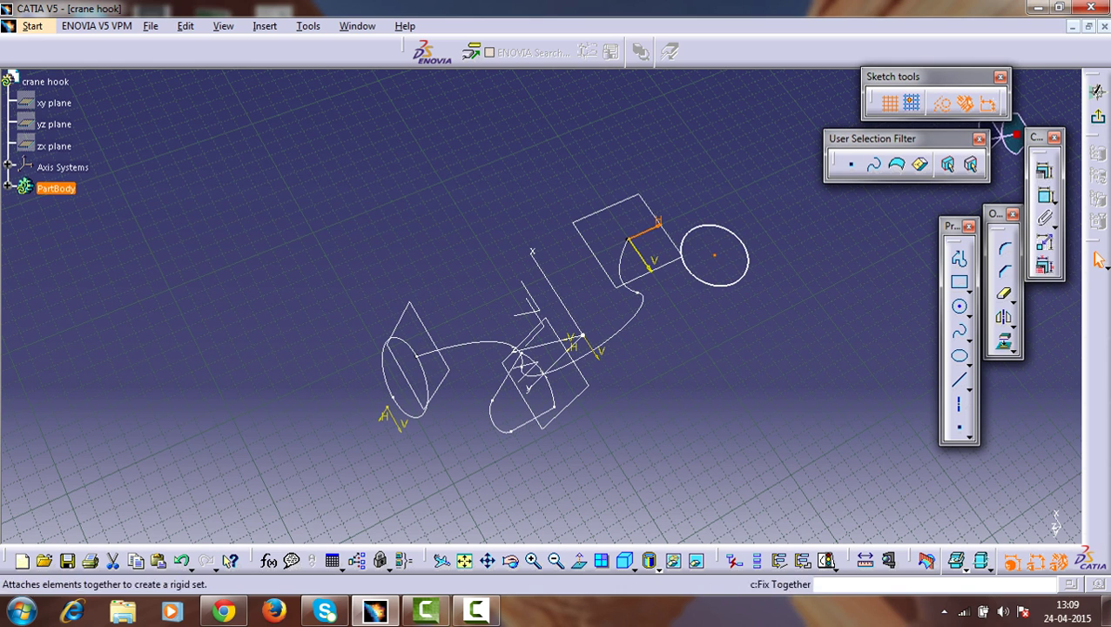
pyautogui.click(1045, 195)
pyautogui.rightClick(694, 163)
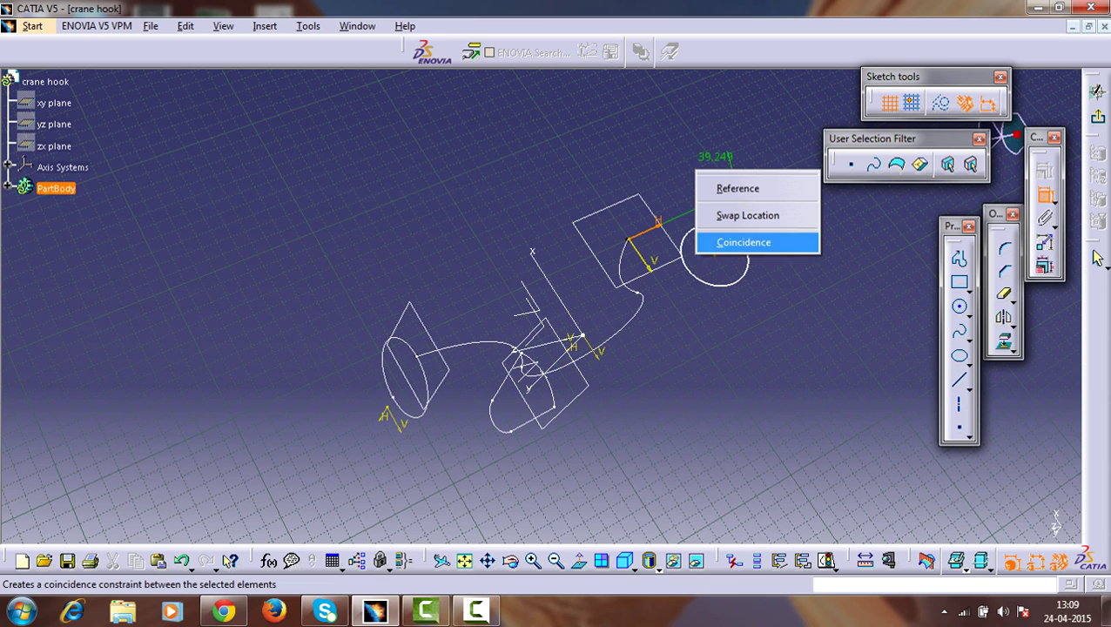
pyautogui.click(743, 240)
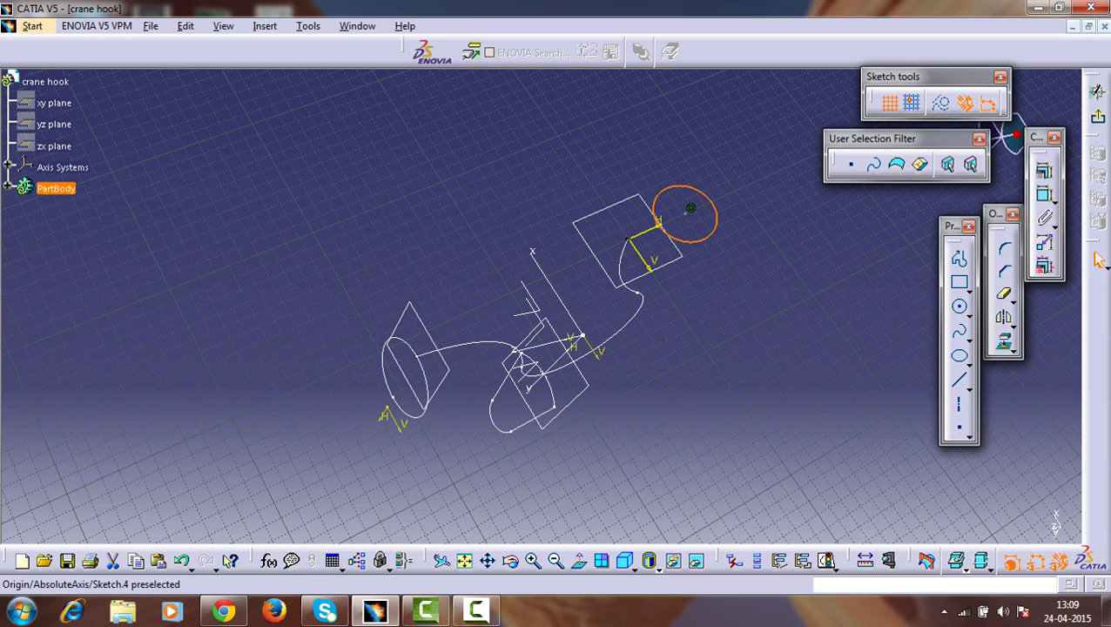
# Try to constrain the circle to be coincident with the sketch origin at the hook tip.
pyautogui.keyDown('ctrl'); pyautogui.click(628, 240); pyautogui.keyUp('ctrl')
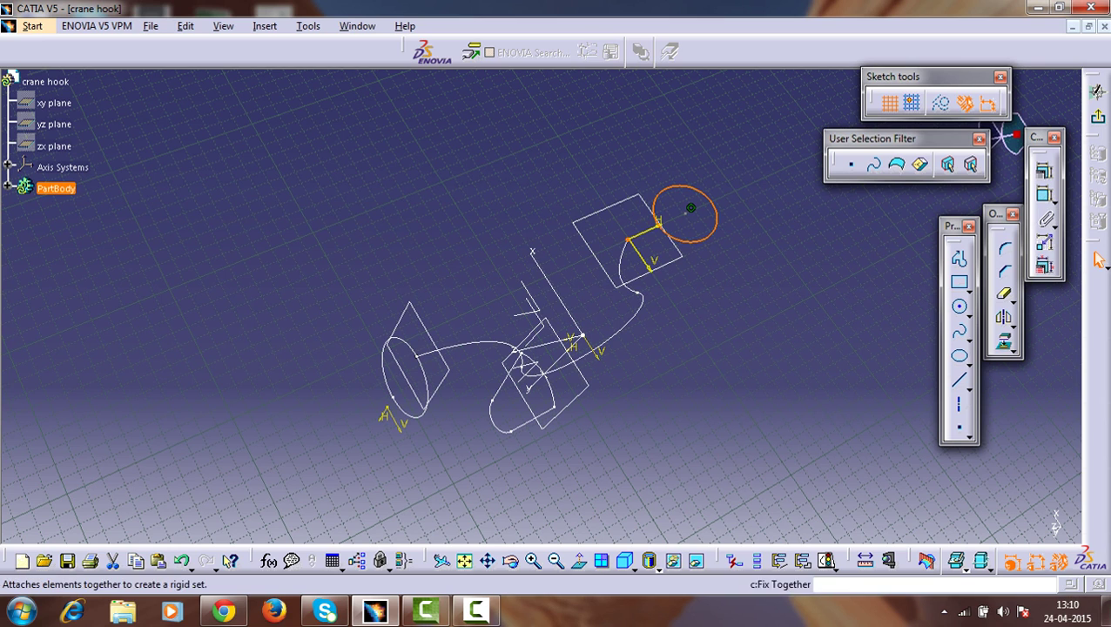
pyautogui.click(1044, 195)
pyautogui.rightClick(625, 169)
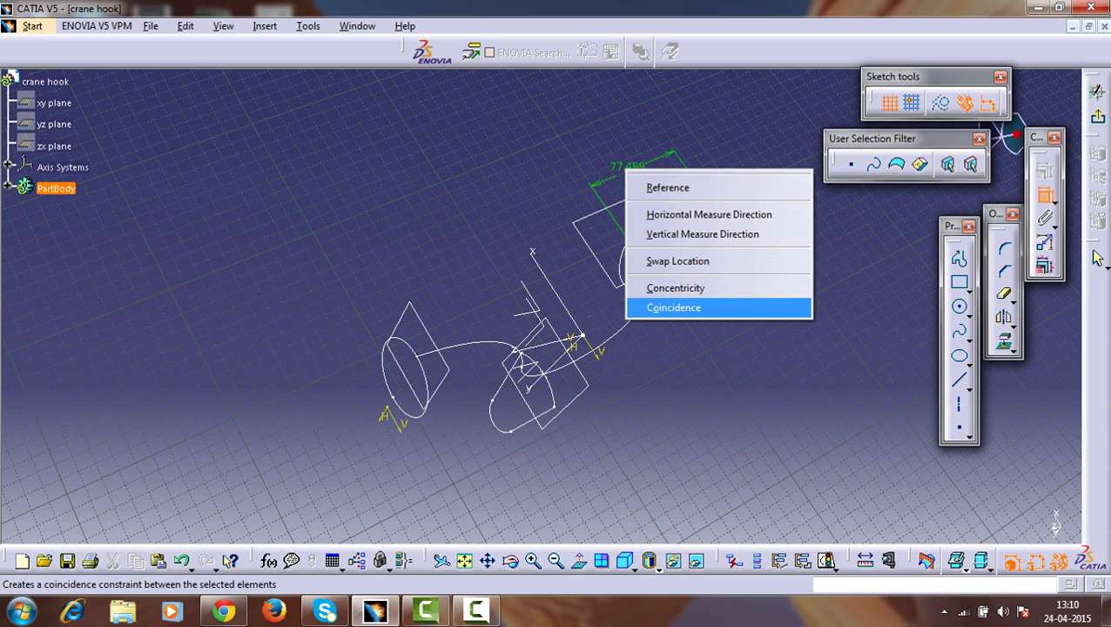
pyautogui.click(673, 307)
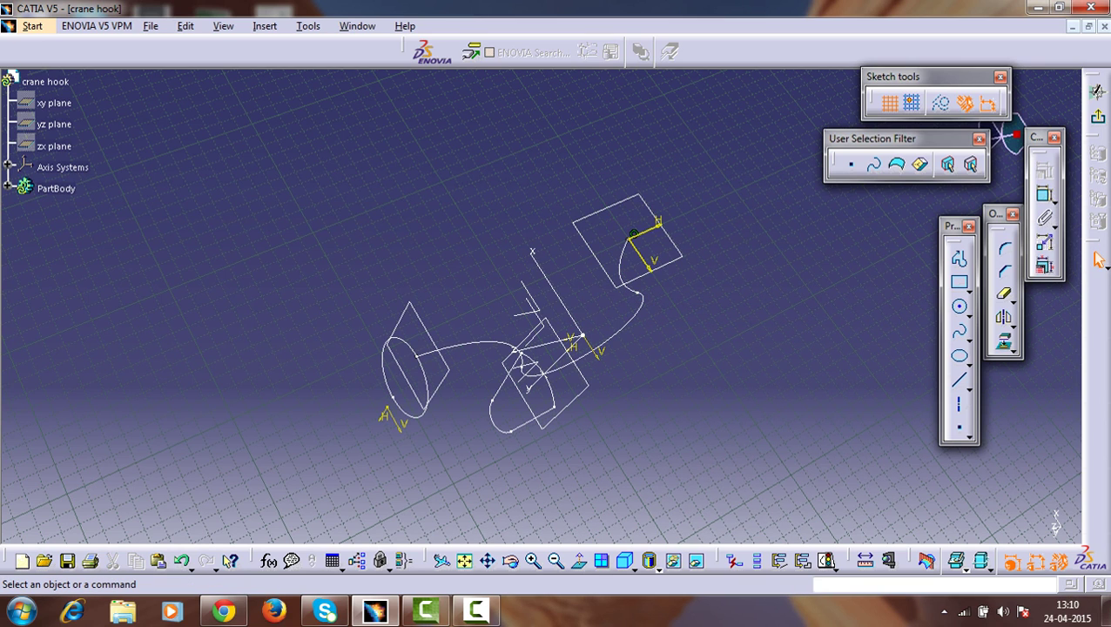
# Retry the coincidence constraint between the circle and the centre curve's tip end point.
pyautogui.moveTo(699, 339); pyautogui.dragTo(602, 239, button='middle')
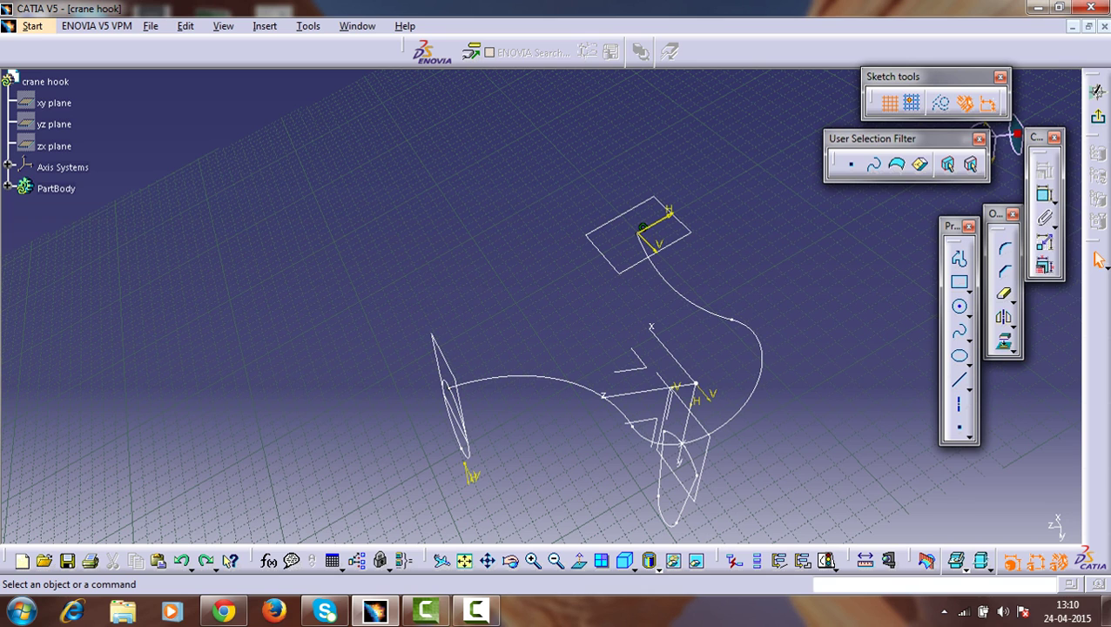
pyautogui.click(706, 190)
pyautogui.click(1043, 194)
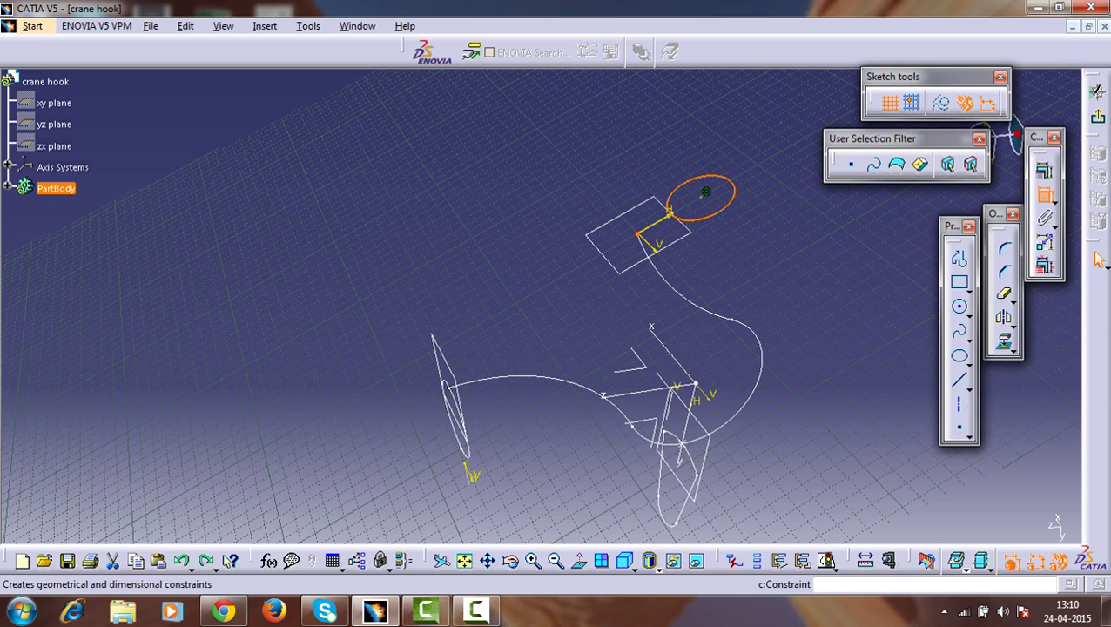
pyautogui.rightClick(574, 201)
pyautogui.press('Down')
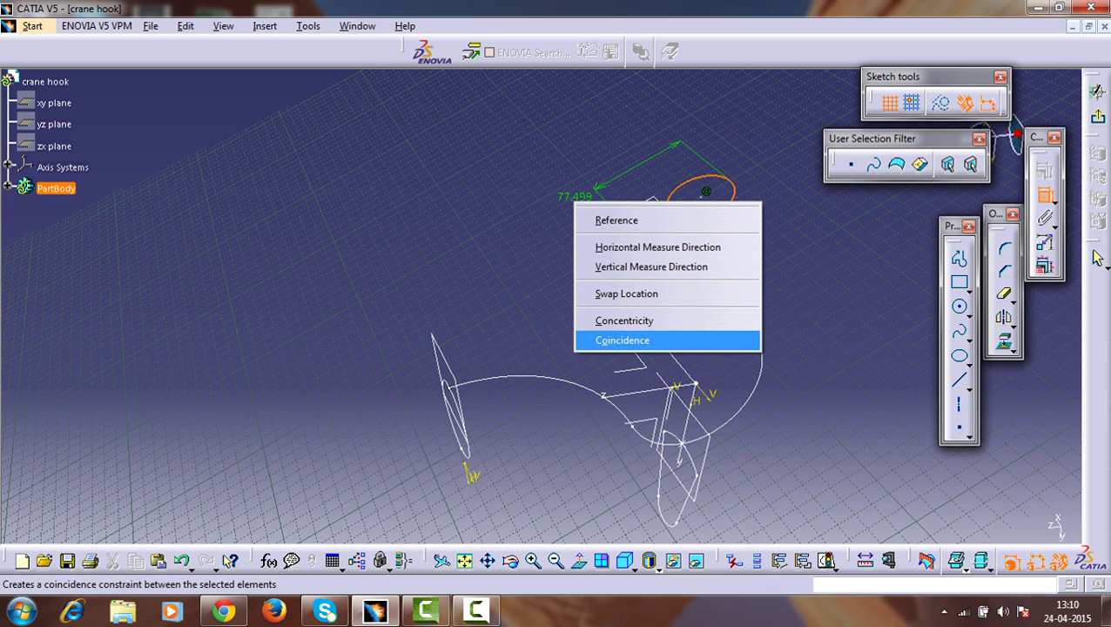
pyautogui.press('Return')
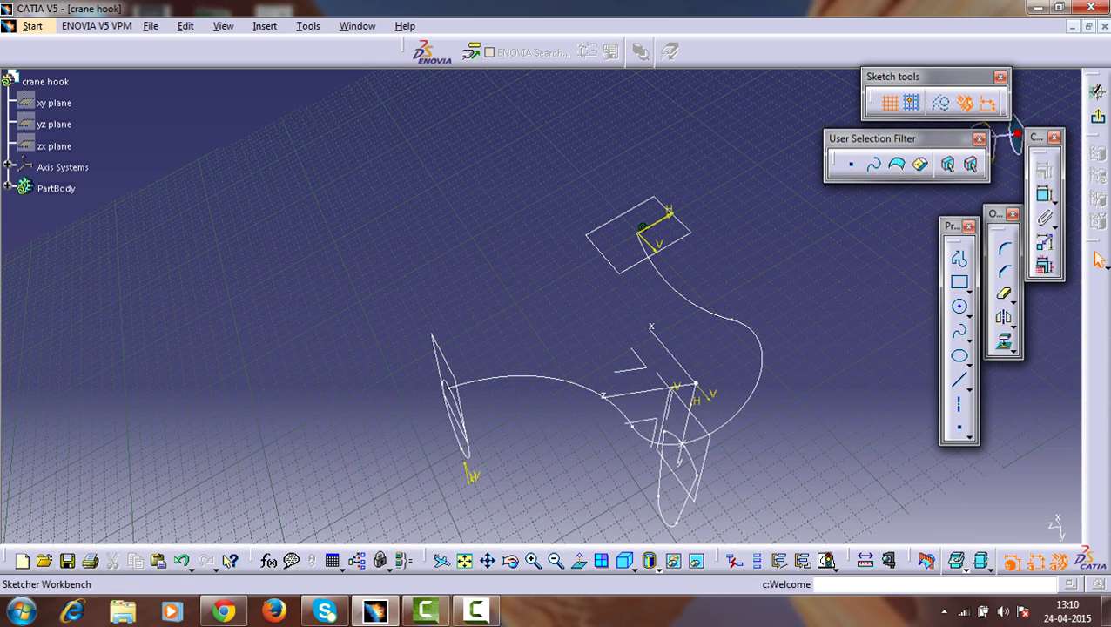
# Exit the hook tip sketch and undo its creation.
pyautogui.click(1097, 117)
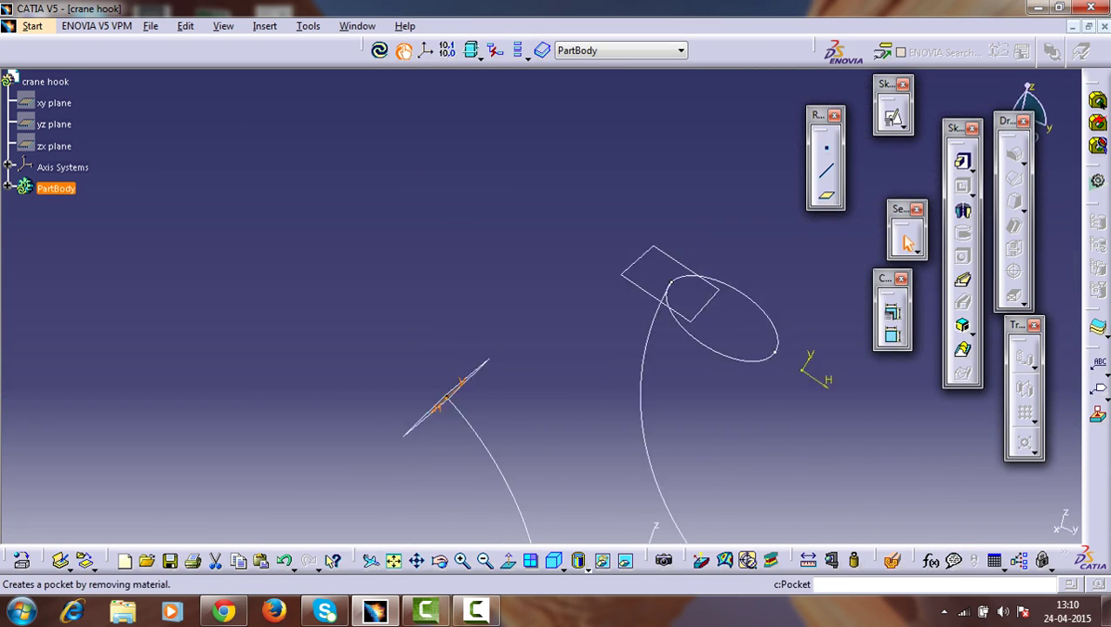
pyautogui.moveTo(513, 307)
pyautogui.mouseDown(button='middle')
pyautogui.moveTo(478, 256)
pyautogui.moveTo(724, 377)
pyautogui.moveTo(748, 335)
pyautogui.moveTo(701, 449)
pyautogui.mouseUp(button='middle')
pyautogui.moveTo(583, 331); pyautogui.dragTo(602, 341, button='middle')
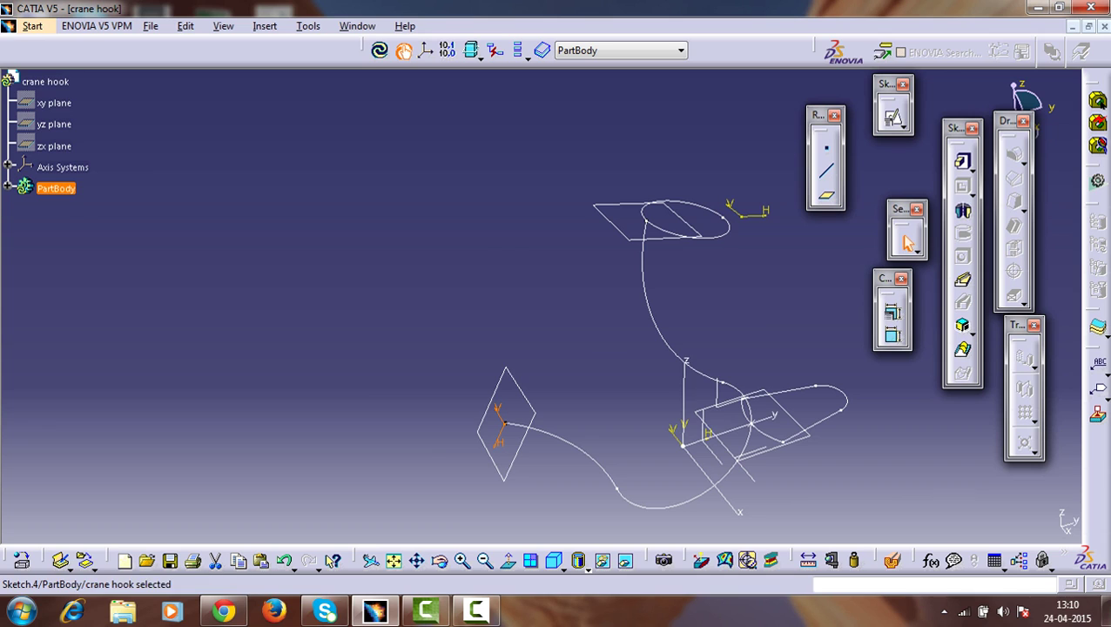
pyautogui.click(284, 560)
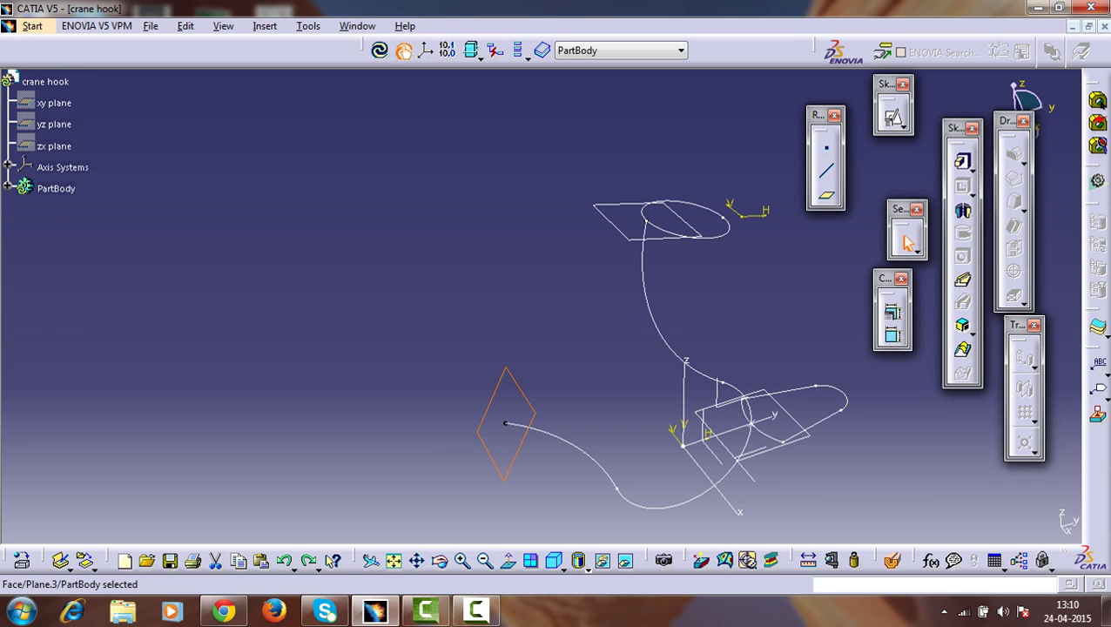
# Create a new positioned sketch on Plane.3 at the hook tip with Reverse H enabled.
pyautogui.click(8, 186)
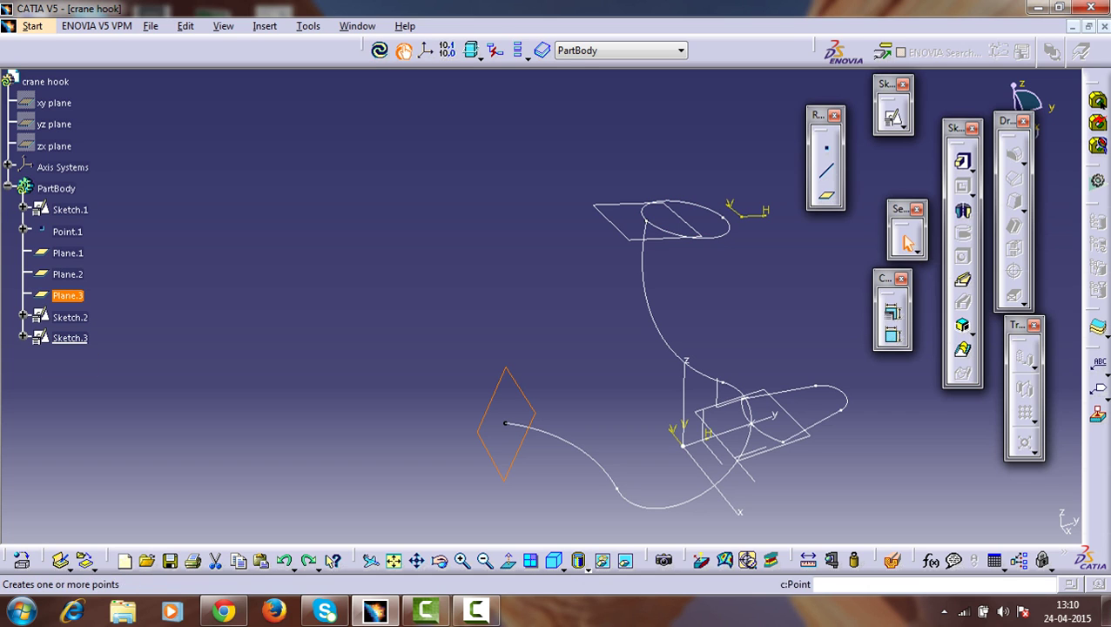
pyautogui.click(906, 242)
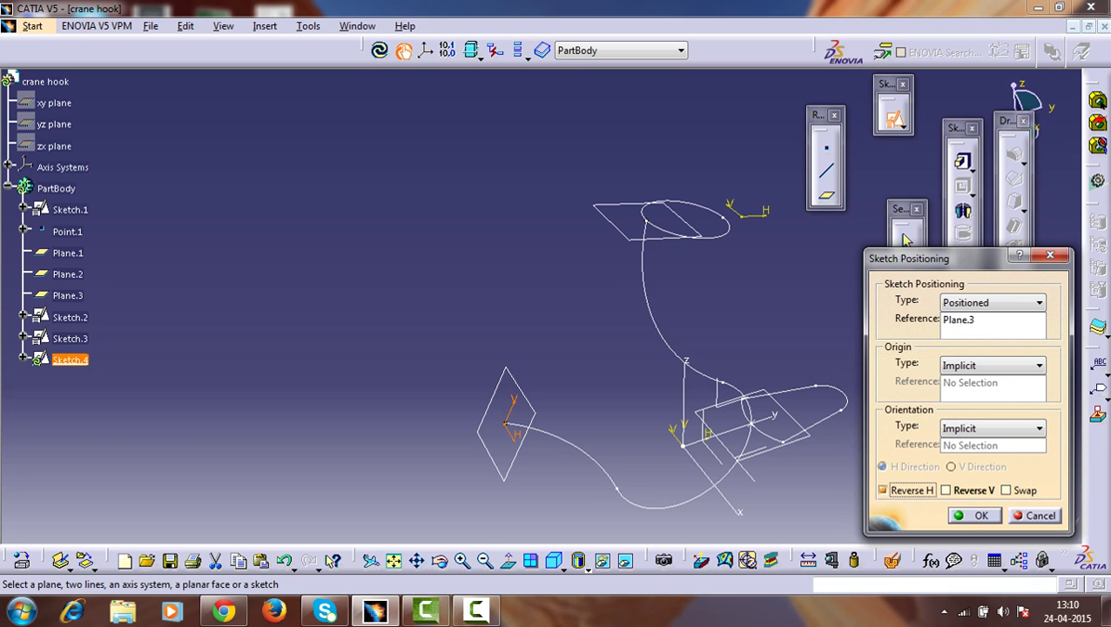
pyautogui.click(973, 515)
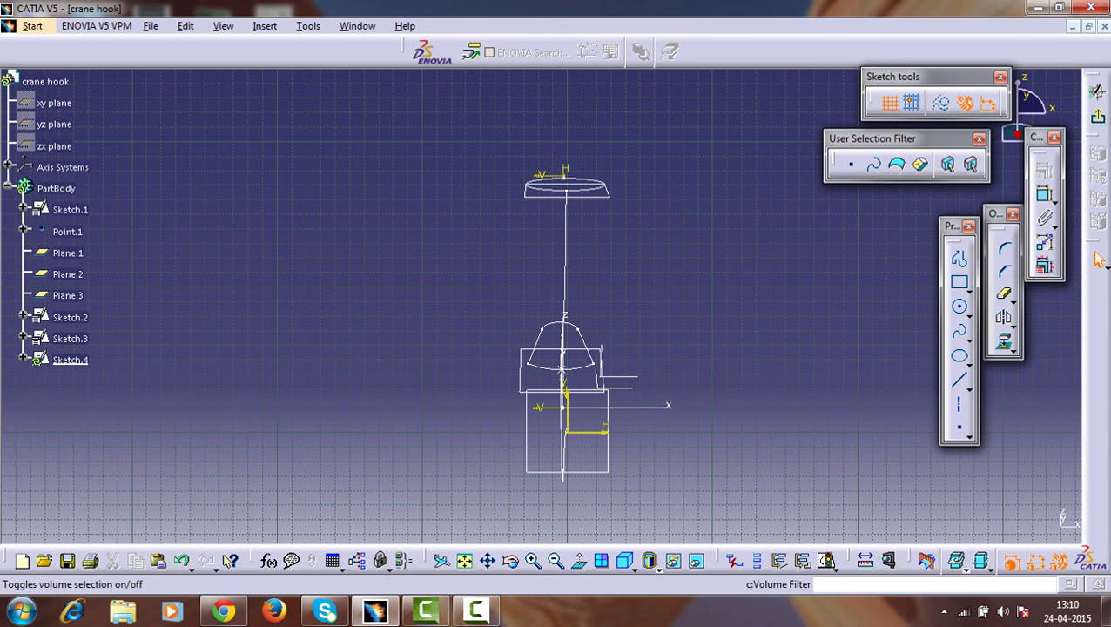
# Draw a circle about 48 mm in diameter in the empty area beside the hook tip's plane.
pyautogui.click(958, 306)
pyautogui.click(802, 424)
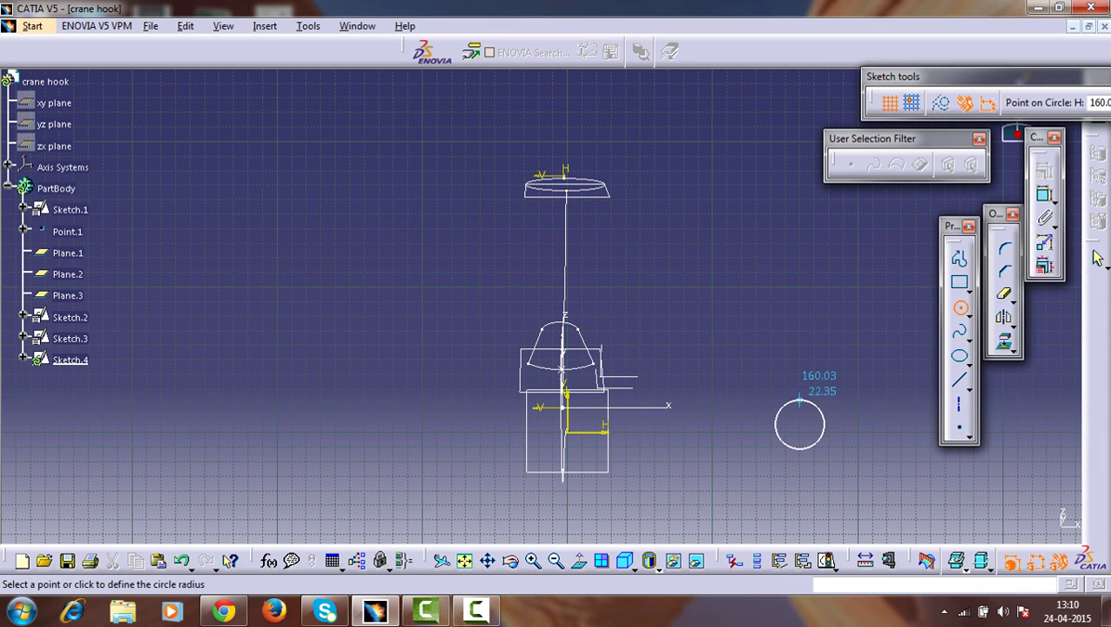
pyautogui.click(799, 390)
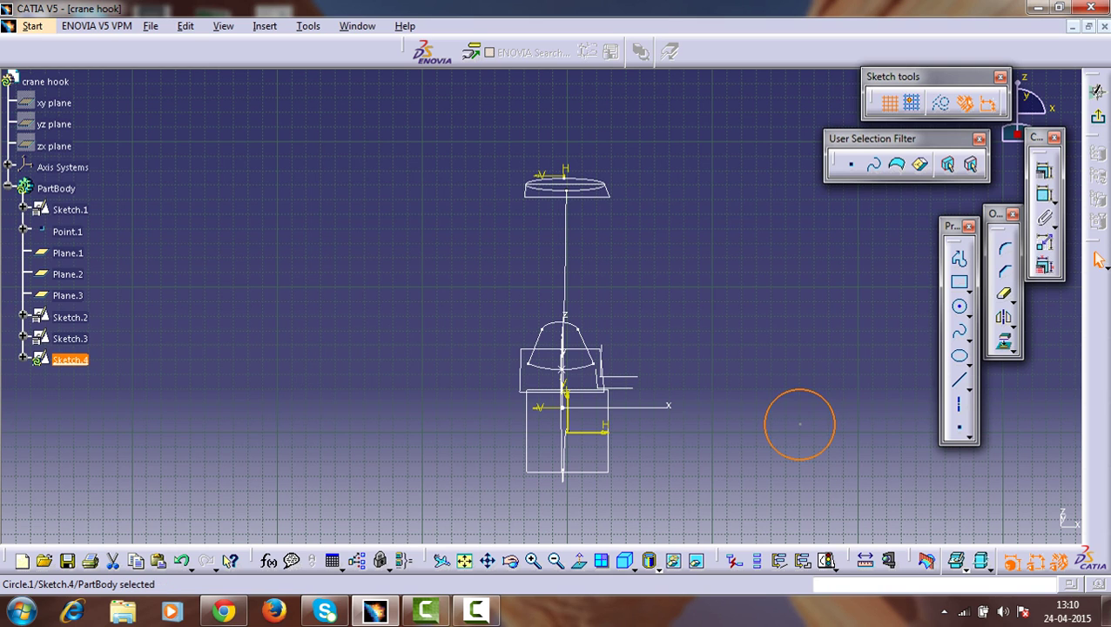
# Dimension the new circle's diameter and set it to 15 mm.
pyautogui.moveTo(653, 336); pyautogui.dragTo(651, 394, button='middle')
pyautogui.scroll(-1, 653, 392)
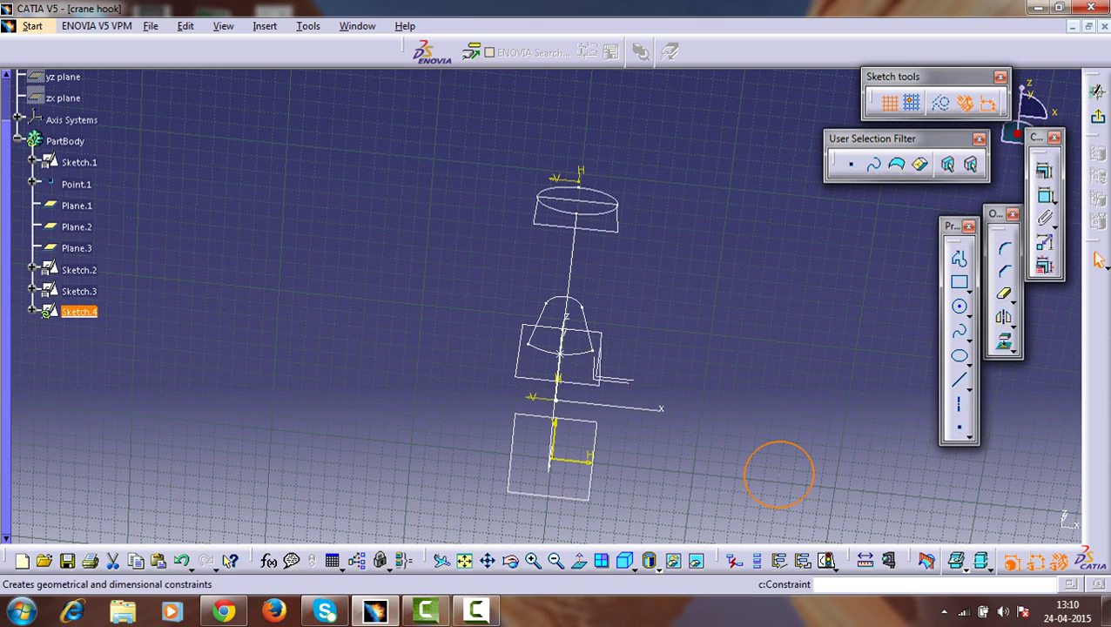
pyautogui.click(1044, 195)
pyautogui.click(809, 461)
pyautogui.click(874, 425)
pyautogui.doubleClick(874, 424)
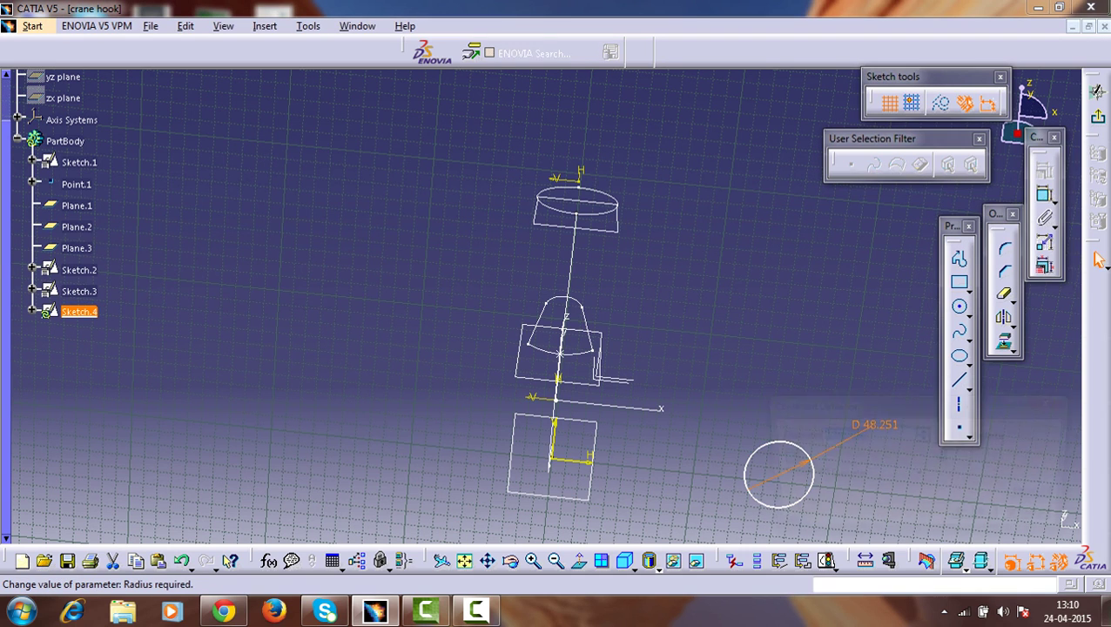
pyautogui.write('15mm')
pyautogui.press('Return')
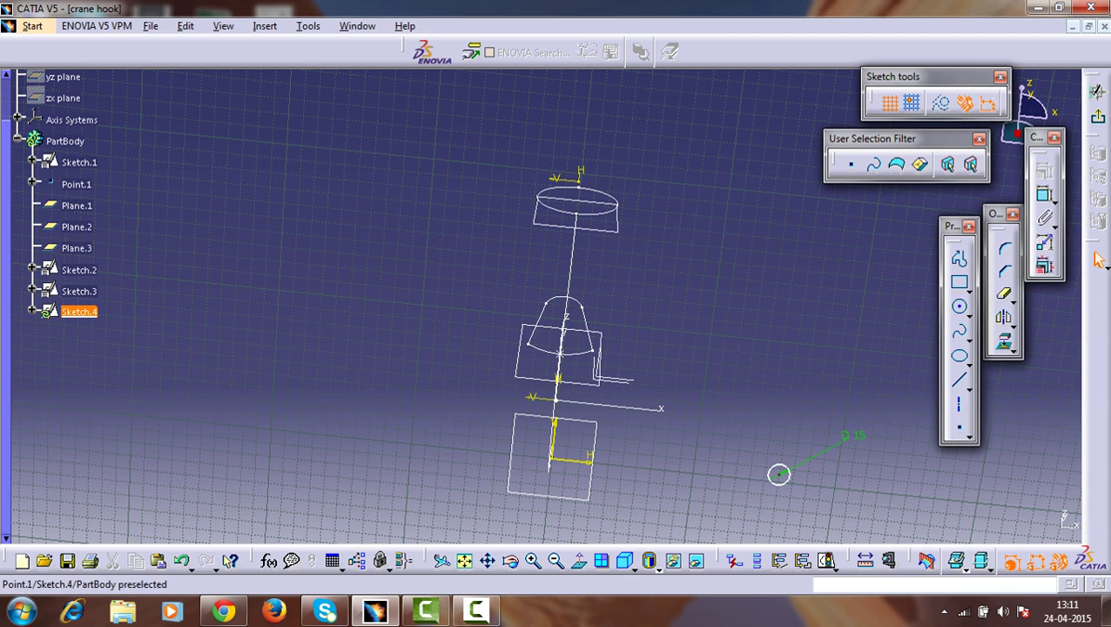
# Constrain the 15 mm circle's centre to be coincident with the sketch's vertical axis.
pyautogui.click(779, 475)
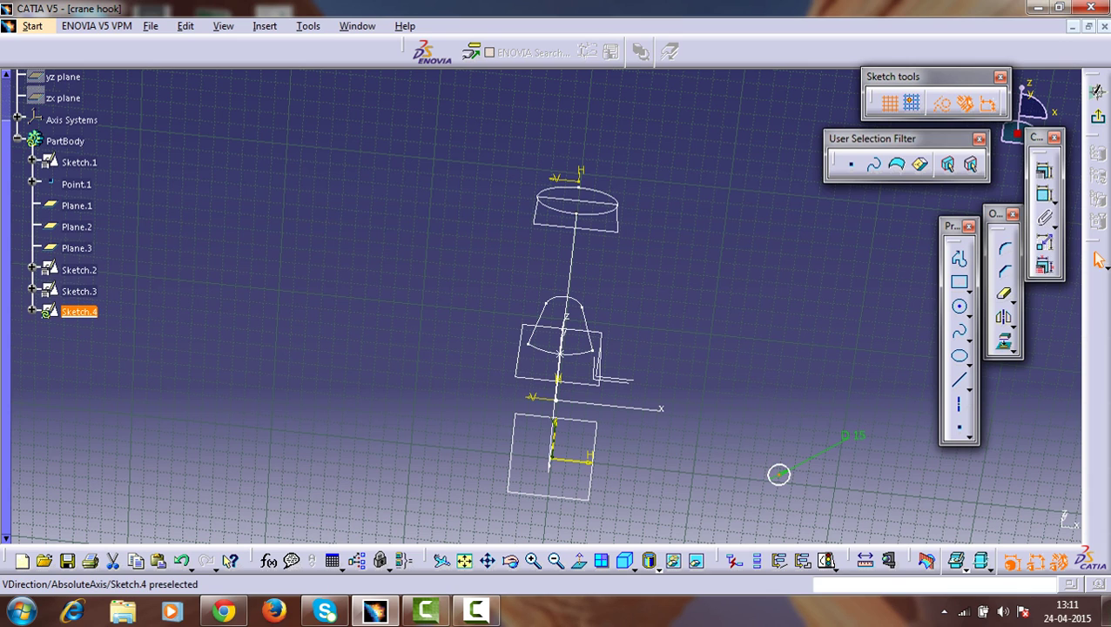
pyautogui.keyDown('ctrl'); pyautogui.click(554, 437); pyautogui.keyUp('ctrl')
pyautogui.keyDown('ctrl'); pyautogui.click(779, 474); pyautogui.keyUp('ctrl')
pyautogui.click(1045, 193)
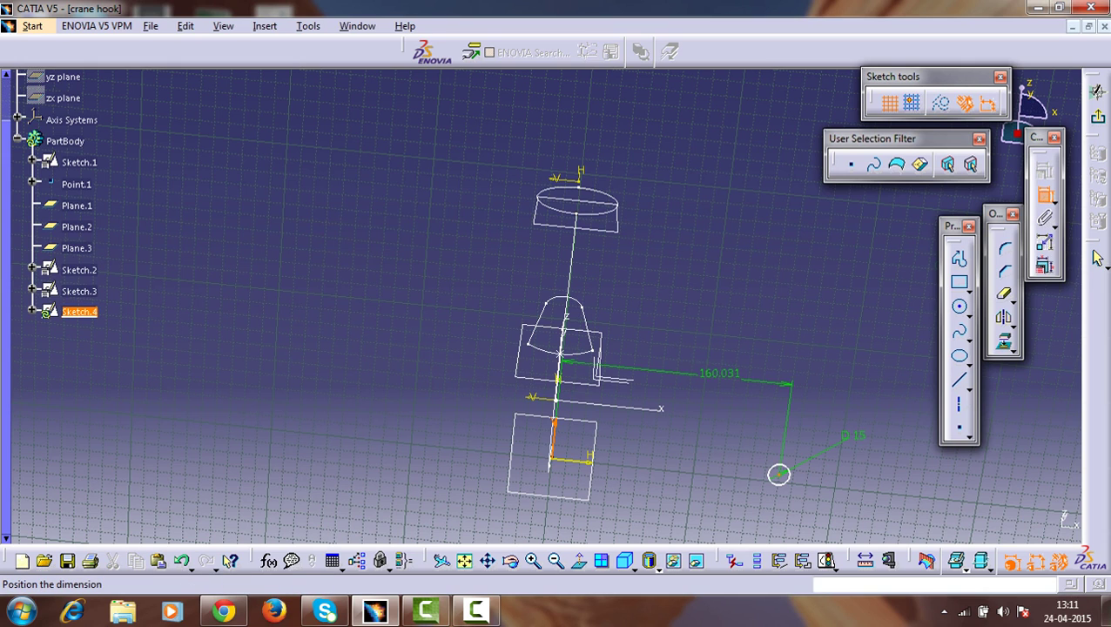
pyautogui.rightClick(703, 402)
pyautogui.click(747, 474)
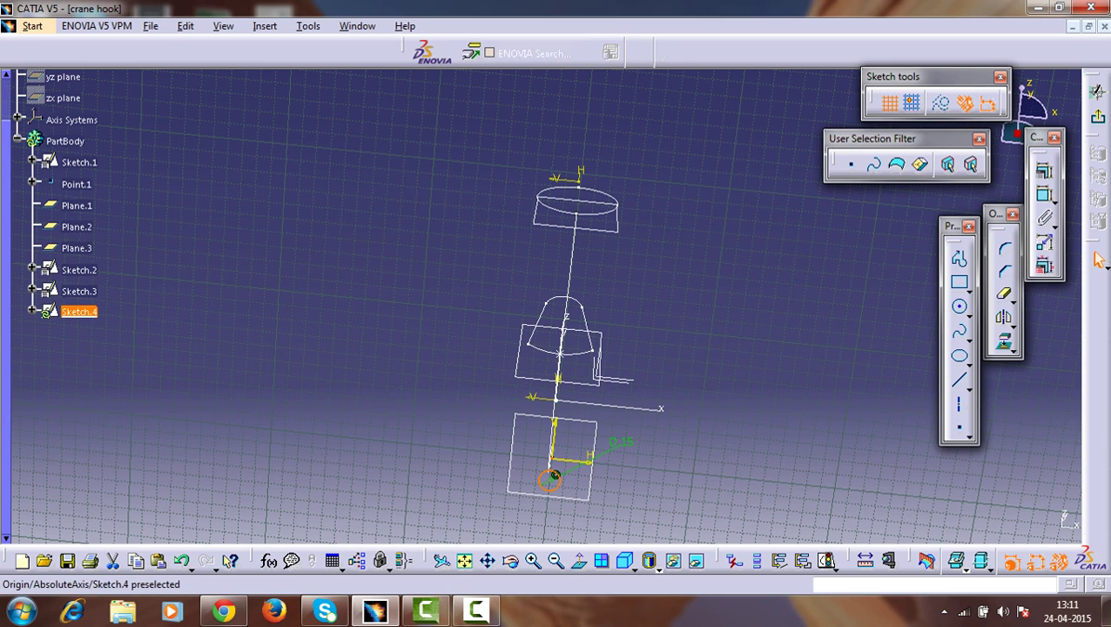
# Constrain the 15 mm circle itself to be coincident with the sketch origin at the curve's tip end.
pyautogui.keyDown('ctrl'); pyautogui.click(567, 460); pyautogui.keyUp('ctrl')
pyautogui.click(1045, 194)
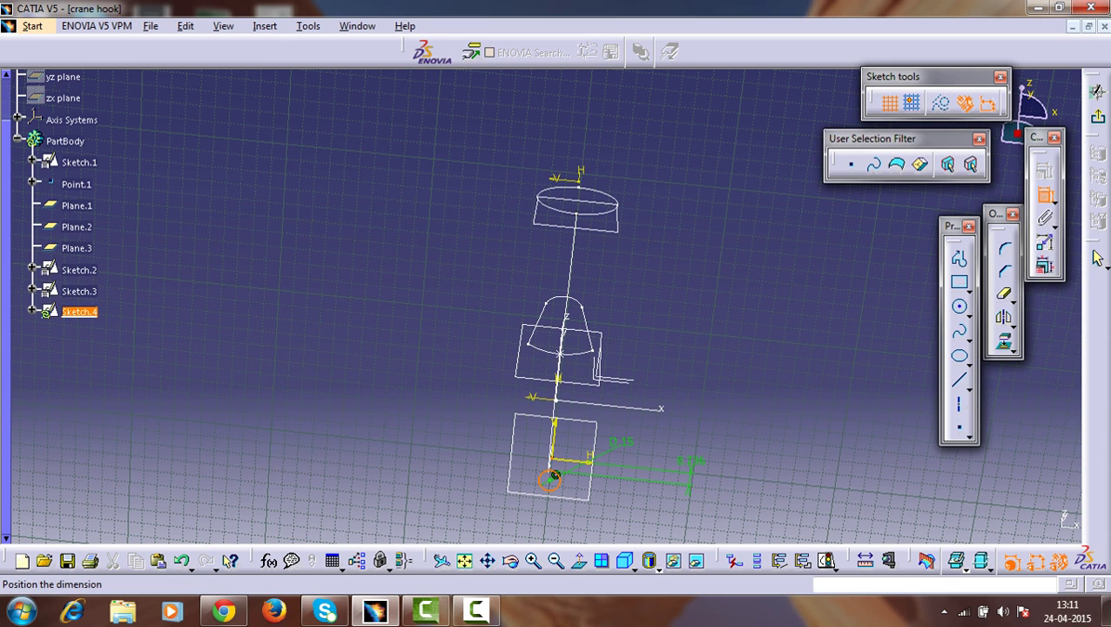
pyautogui.rightClick(554, 474)
pyautogui.click(740, 438)
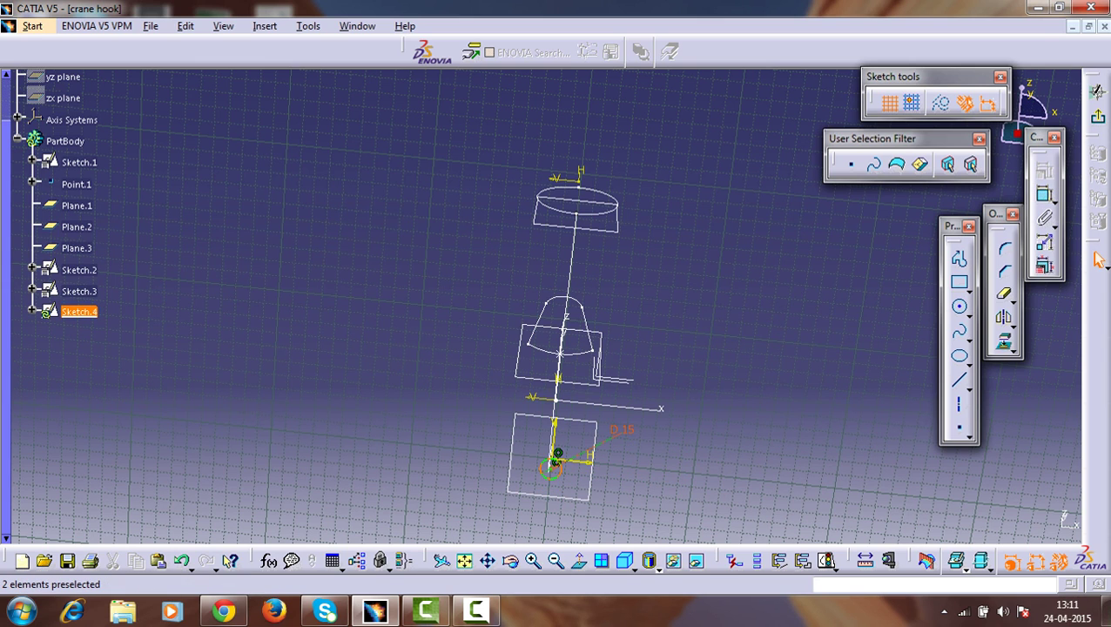
# Set the tip circle's diameter to 30 mm and exit the sketch.
pyautogui.doubleClick(557, 454)
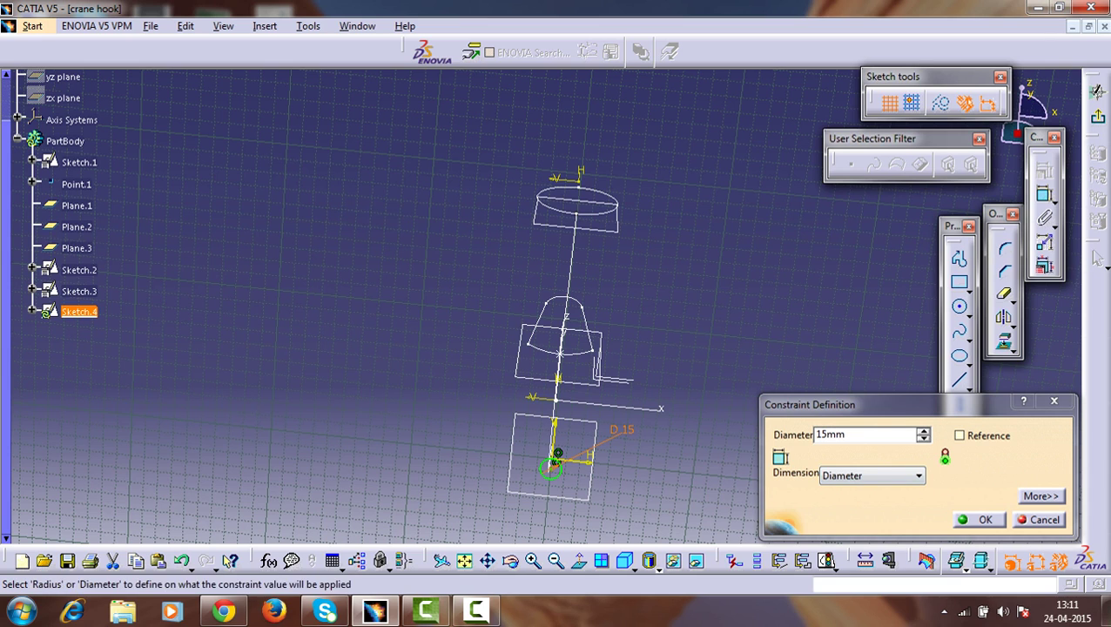
pyautogui.doubleClick(827, 434)
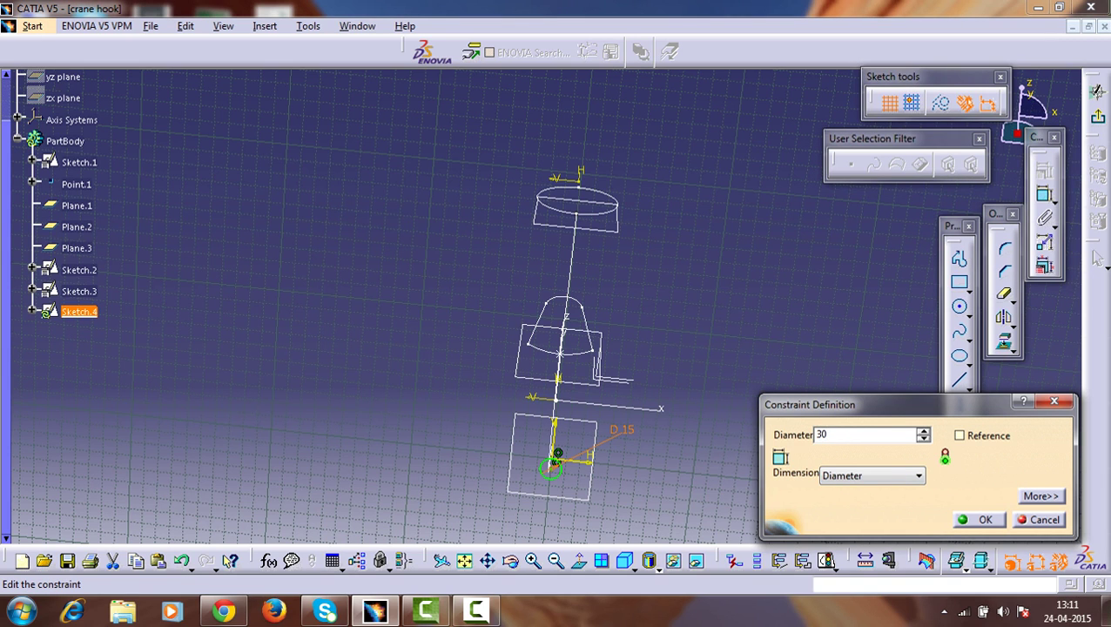
pyautogui.write('30')
pyautogui.press('Return')
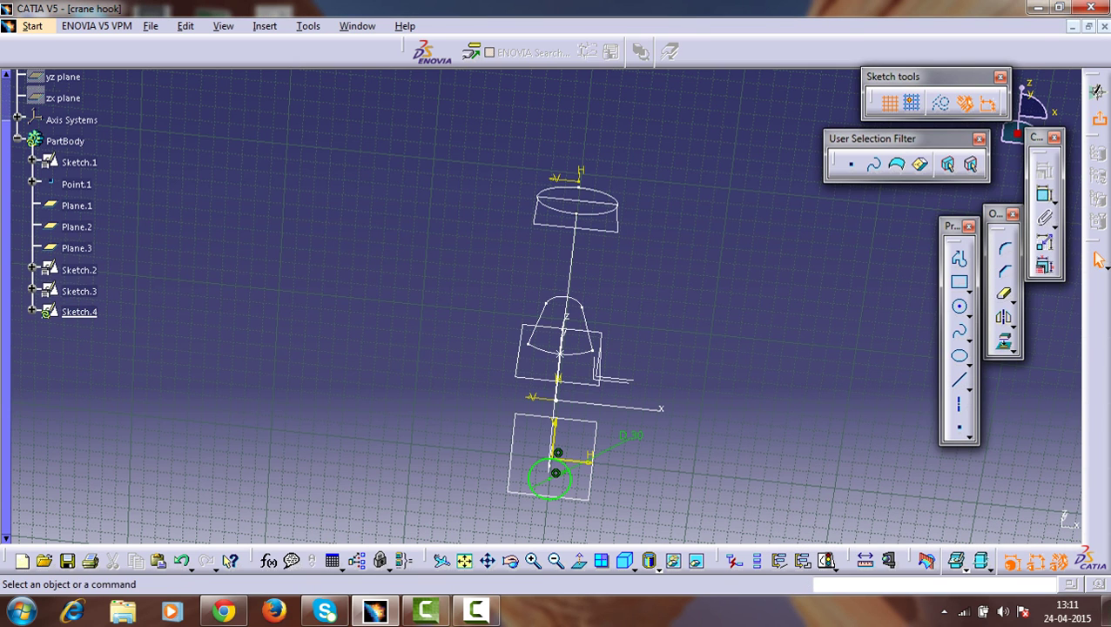
pyautogui.click(1097, 116)
pyautogui.press('Escape')
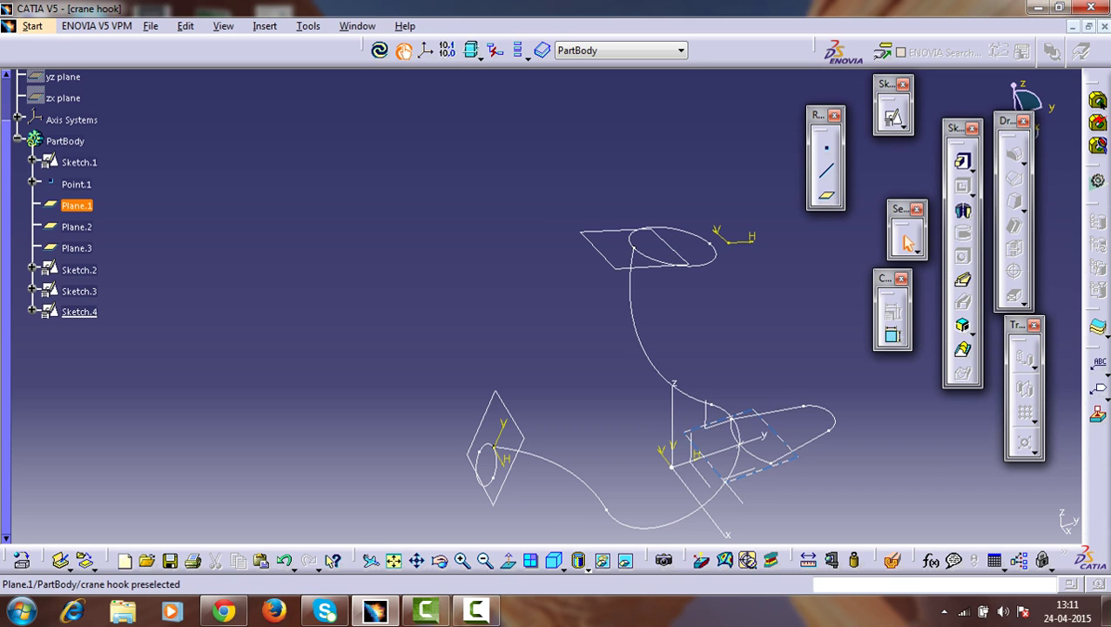
# Hide the reference planes Plane.1, Plane.2 and Plane.3.
pyautogui.click(76, 205)
pyautogui.keyDown('ctrl'); pyautogui.click(76, 226); pyautogui.keyUp('ctrl')
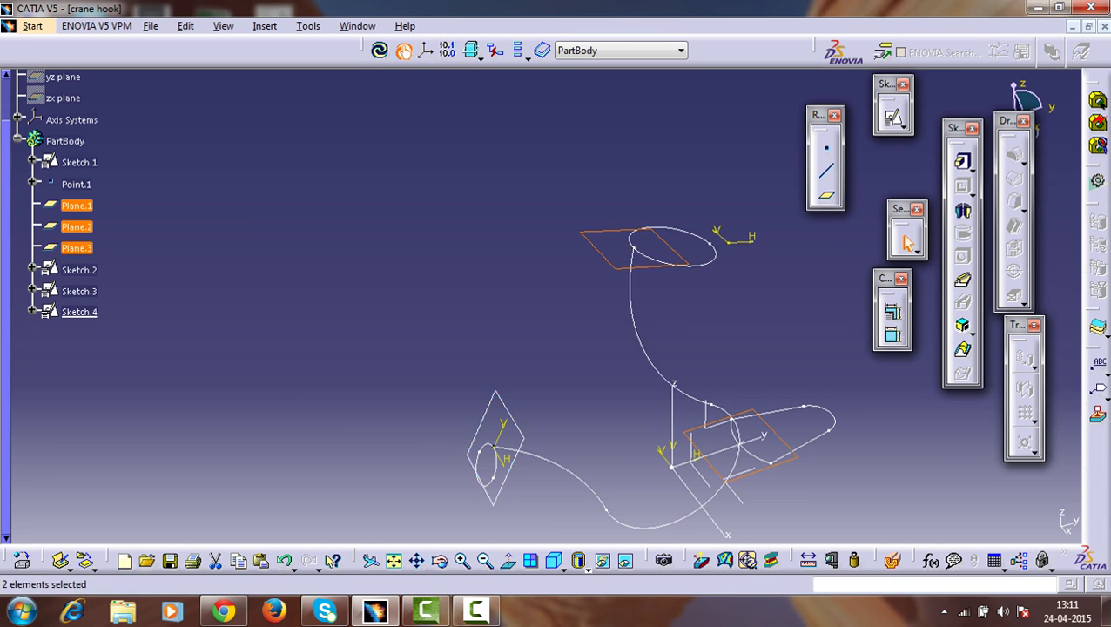
pyautogui.keyDown('ctrl'); pyautogui.click(76, 248); pyautogui.keyUp('ctrl')
pyautogui.rightClick(78, 226)
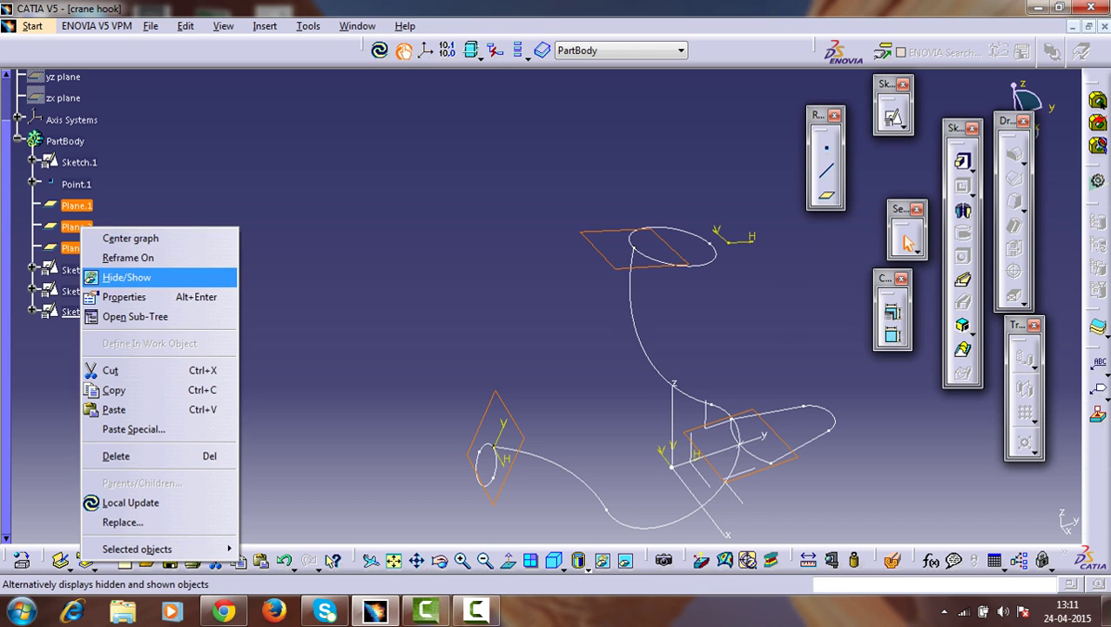
pyautogui.click(127, 277)
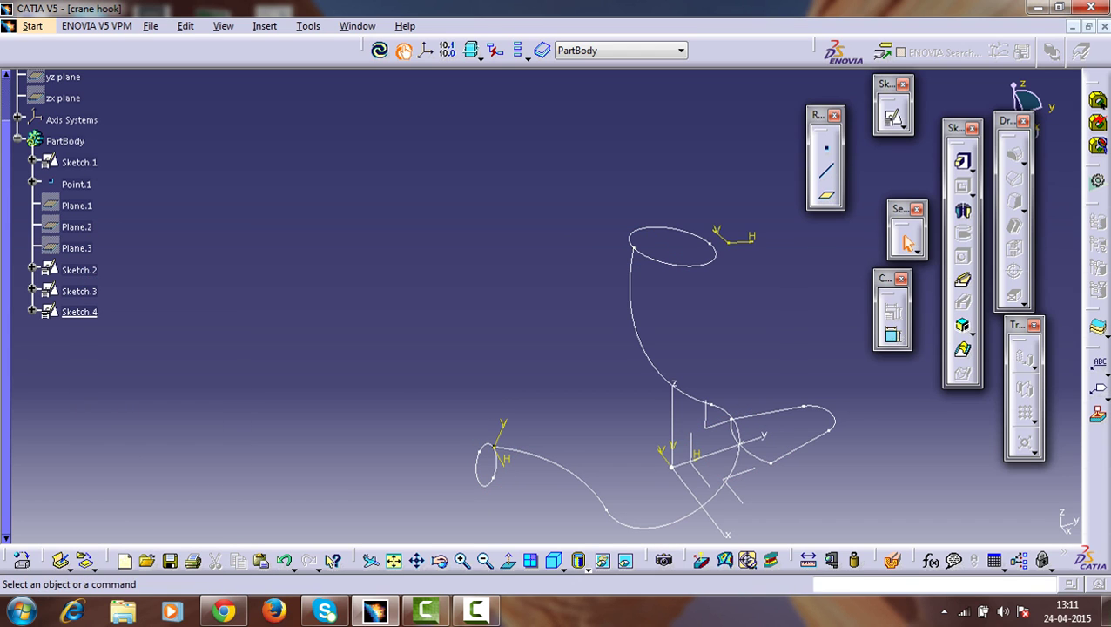
pyautogui.moveTo(541, 304); pyautogui.dragTo(460, 223, button='middle')
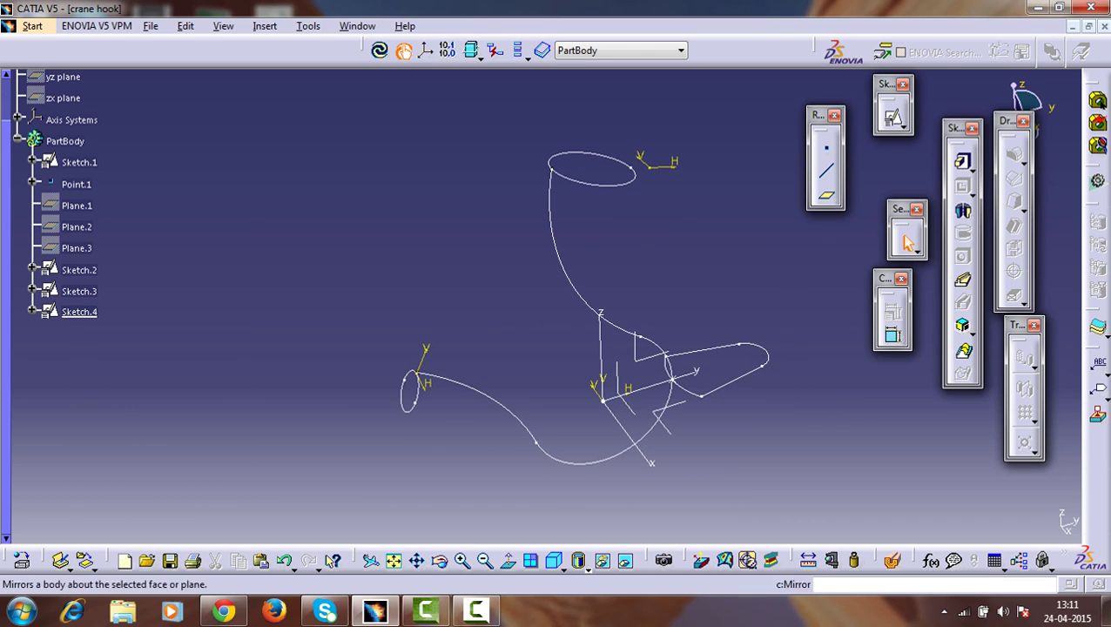
# Start a multi-sections solid and add Sketch.3, Sketch.2 and Sketch.4 as its sections, in that order.
pyautogui.click(961, 350)
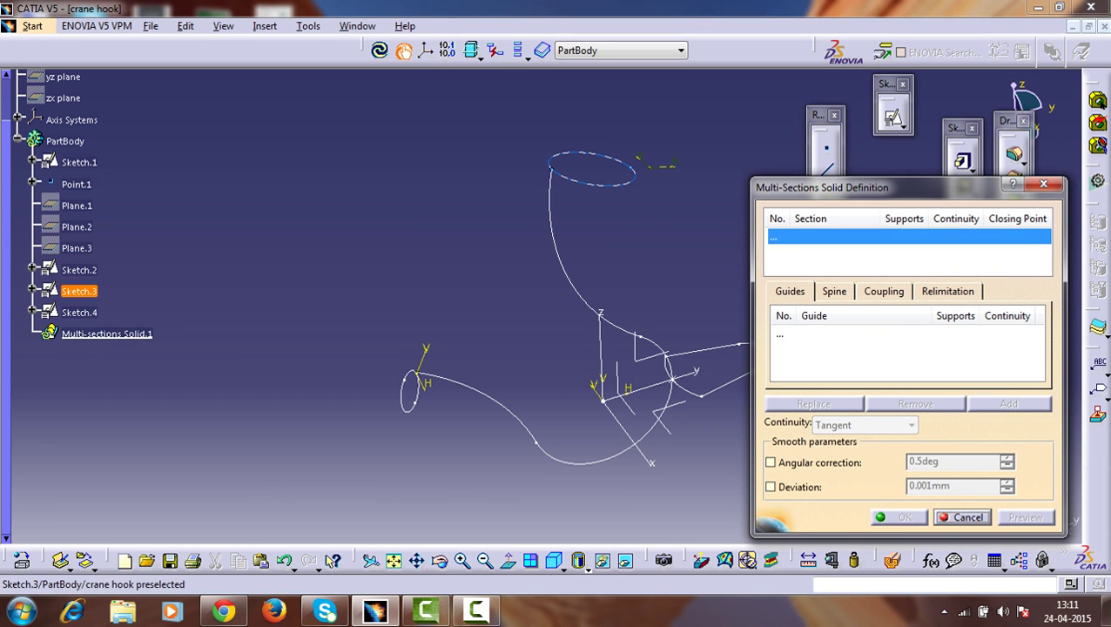
pyautogui.click(79, 291)
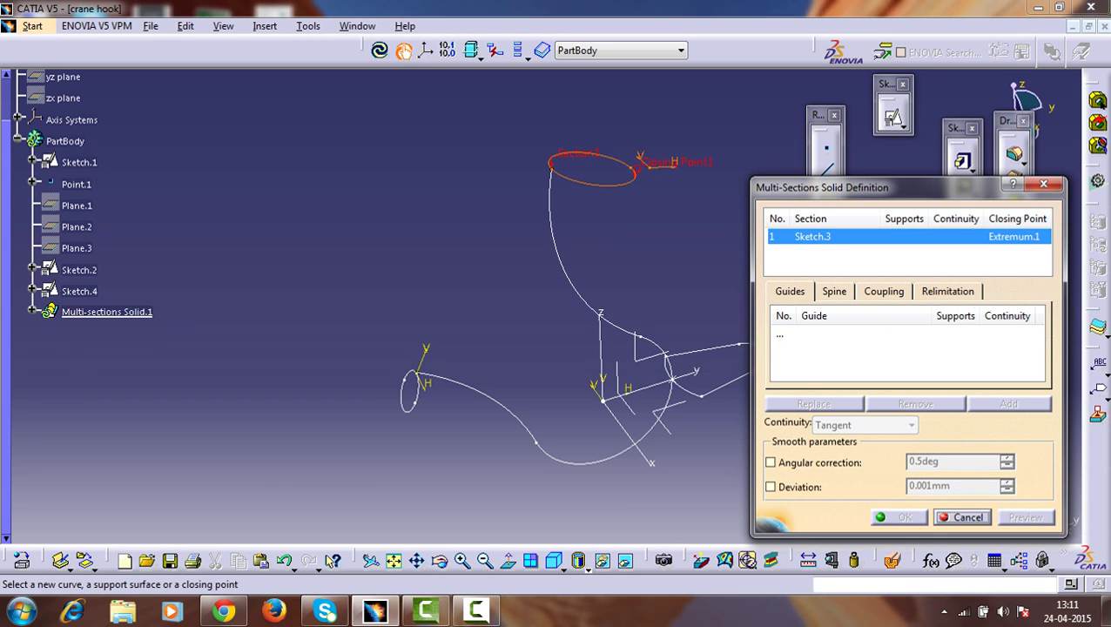
pyautogui.click(79, 270)
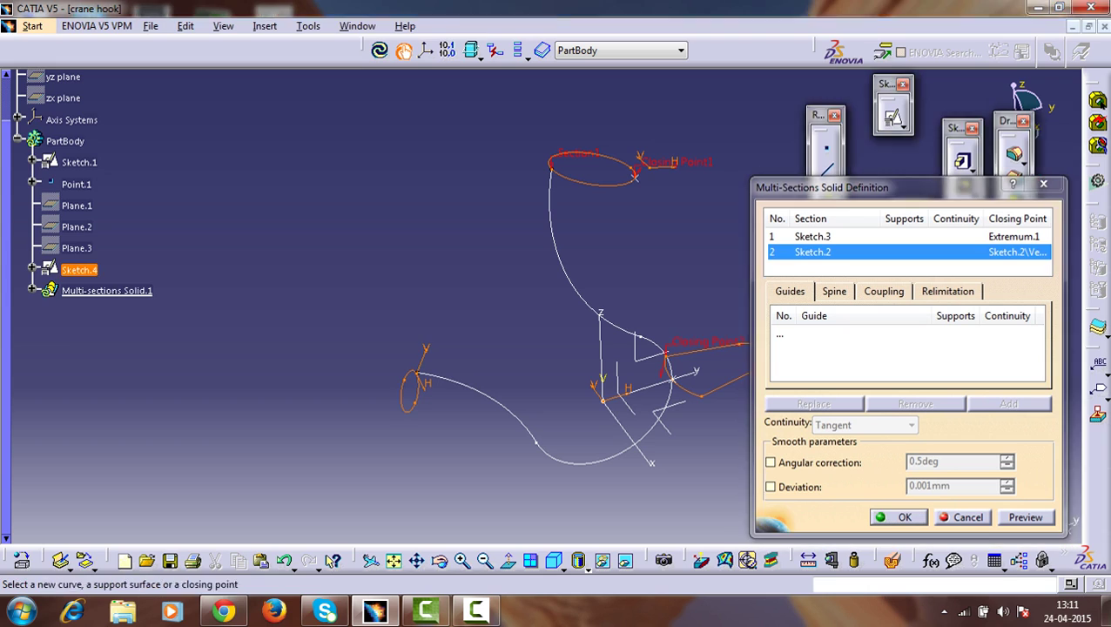
pyautogui.click(79, 270)
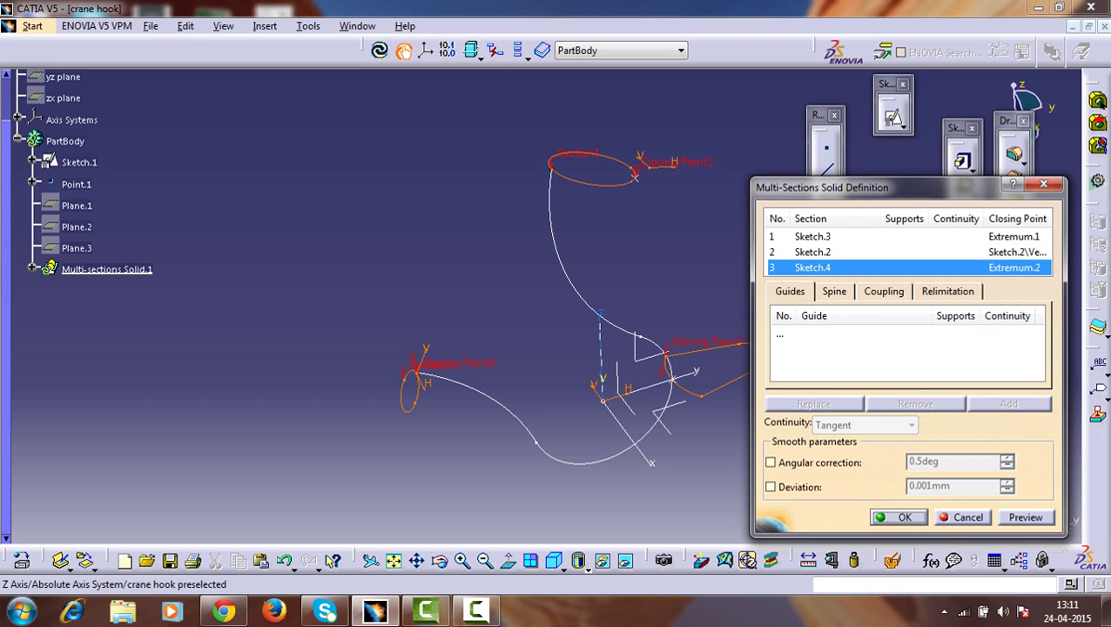
# Use the centre curve Sketch.1 as the solid's spine and set the sections coupling to Ratio.
pyautogui.click(834, 291)
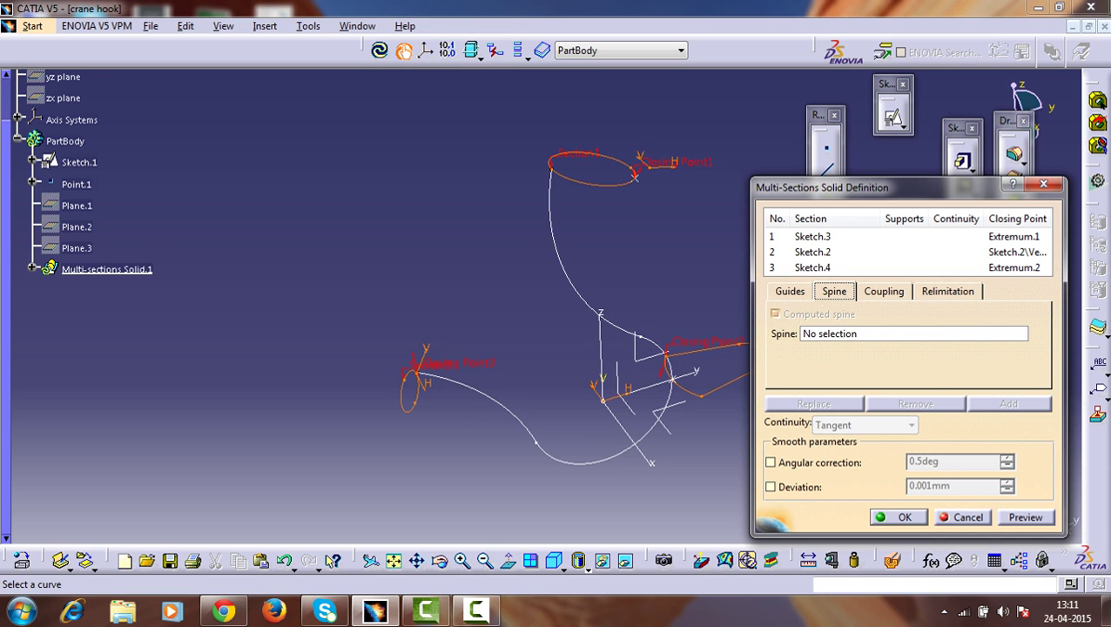
pyautogui.click(912, 334)
pyautogui.click(78, 162)
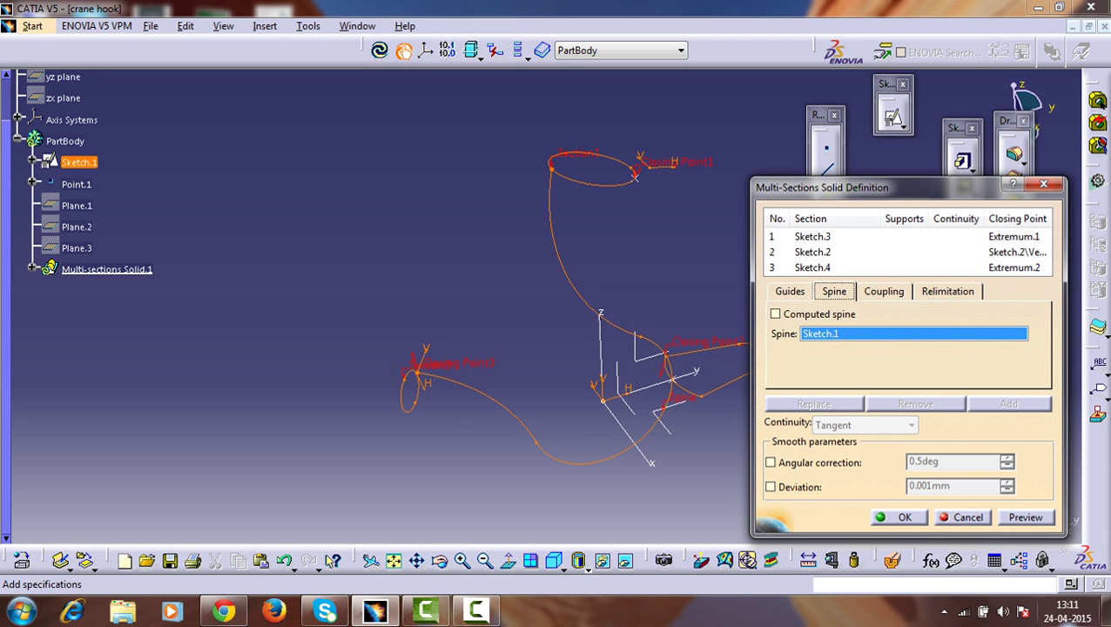
pyautogui.click(883, 291)
pyautogui.click(964, 314)
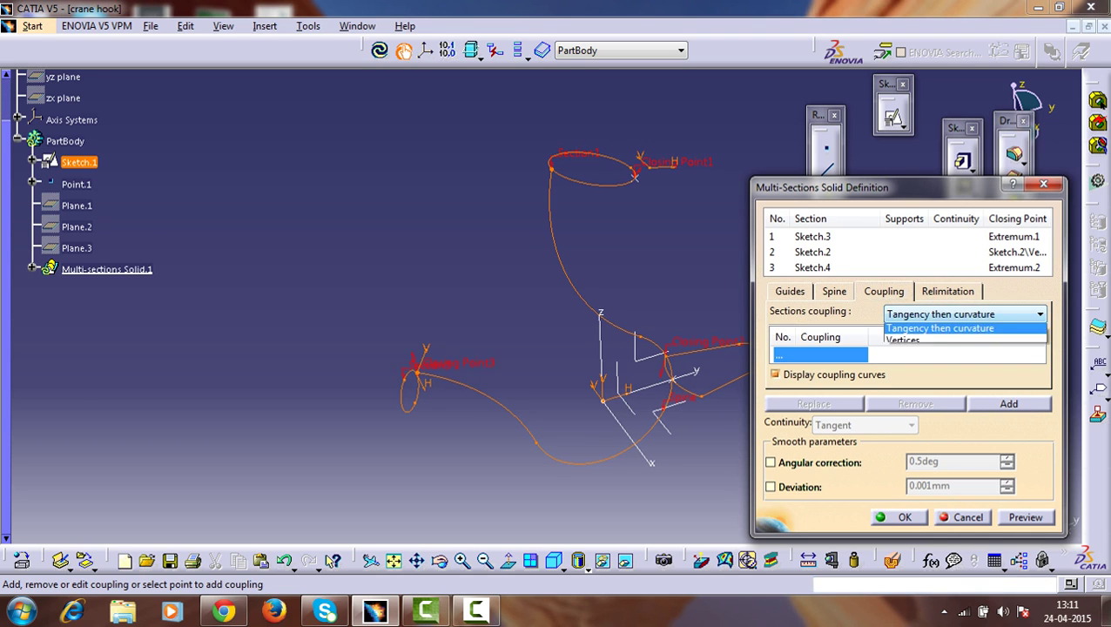
pyautogui.click(897, 330)
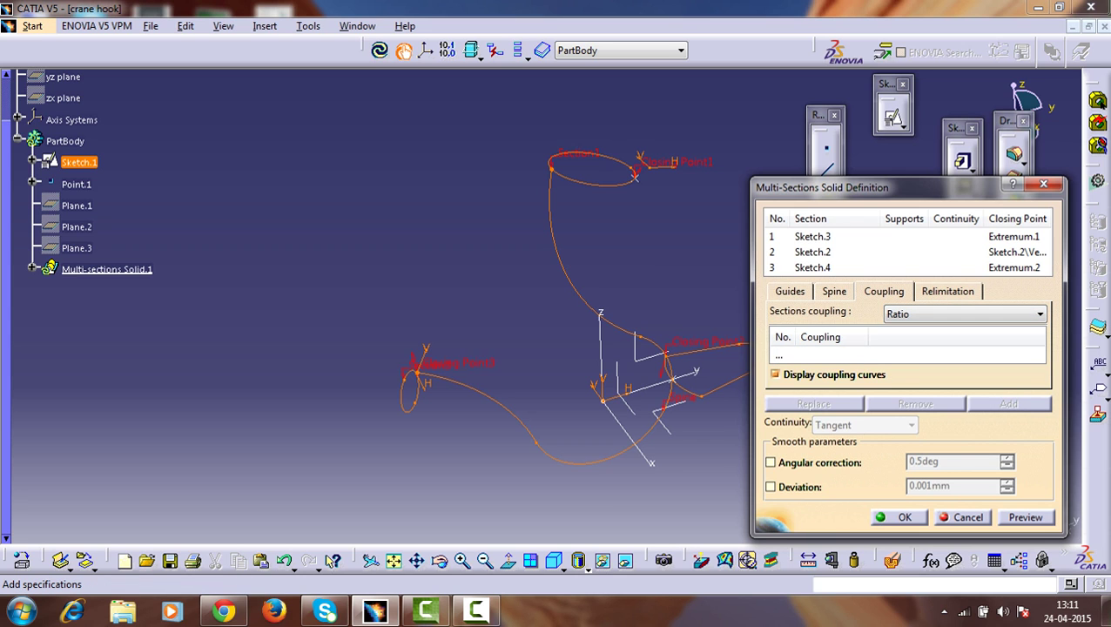
# Replace the closing point of the Sketch.2 section with Point.1 and that of Sketch.3 with the centre curve's upper end vertex.
pyautogui.moveTo(694, 277); pyautogui.dragTo(606, 289, button='middle')
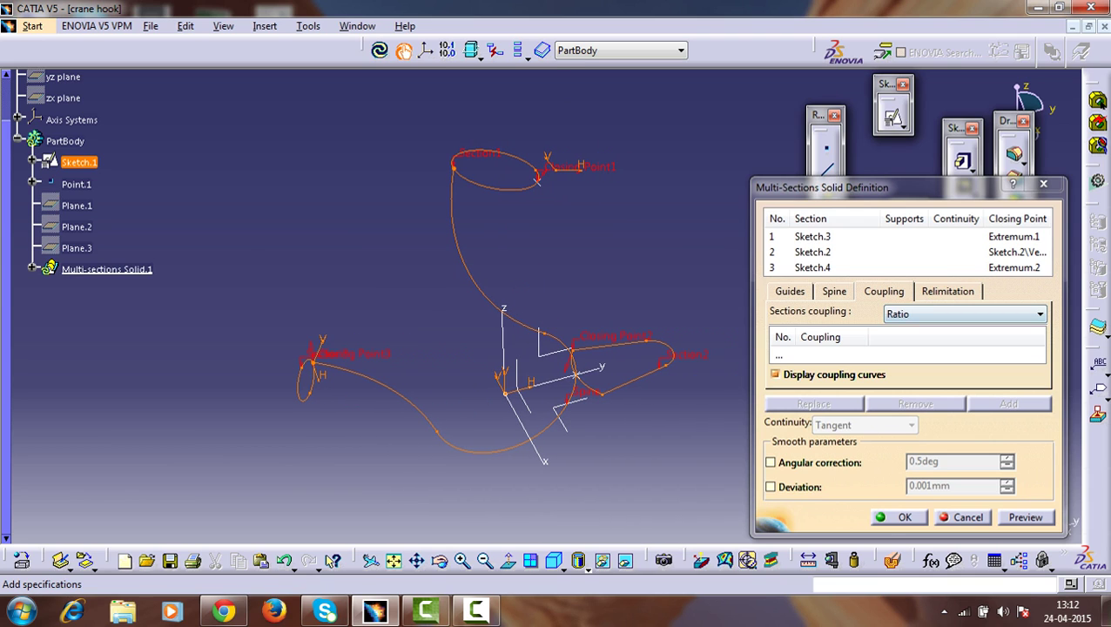
pyautogui.rightClick(609, 335)
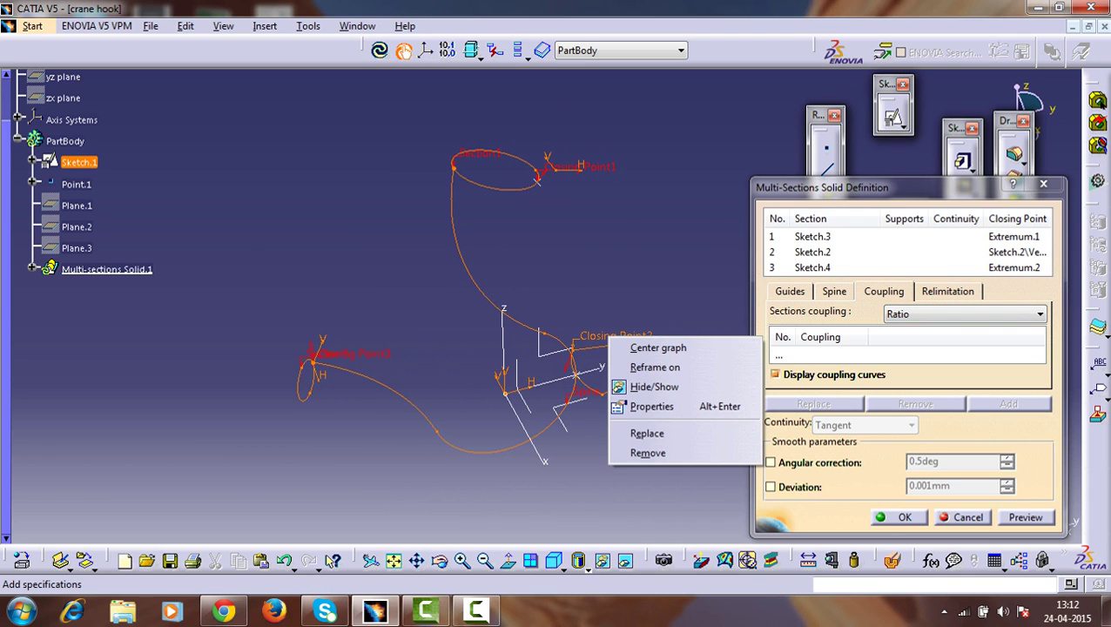
pyautogui.click(647, 433)
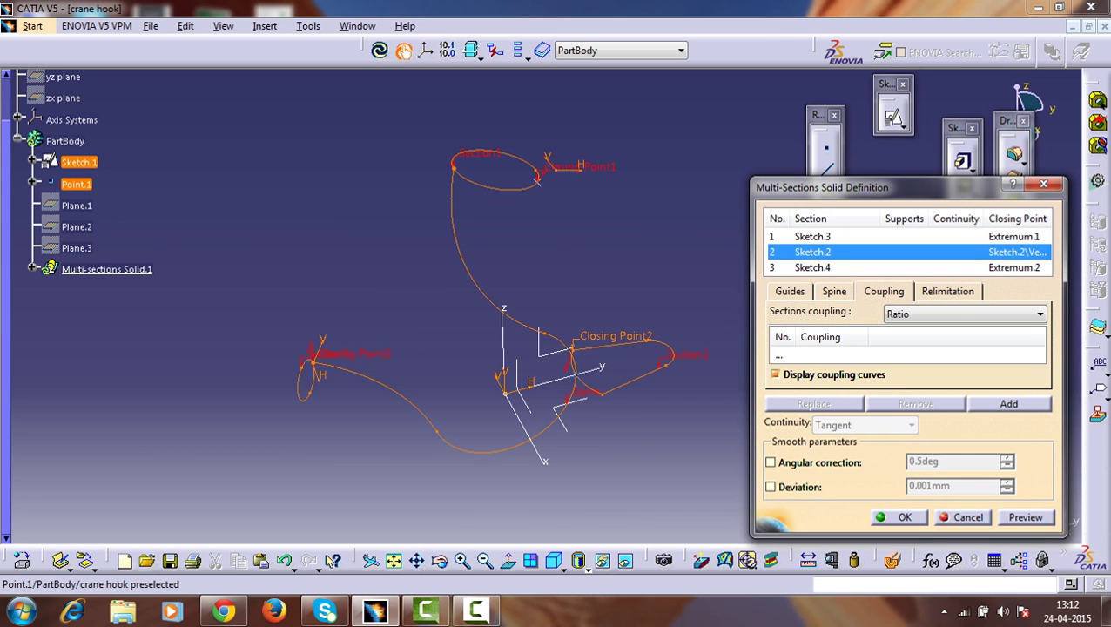
pyautogui.click(76, 184)
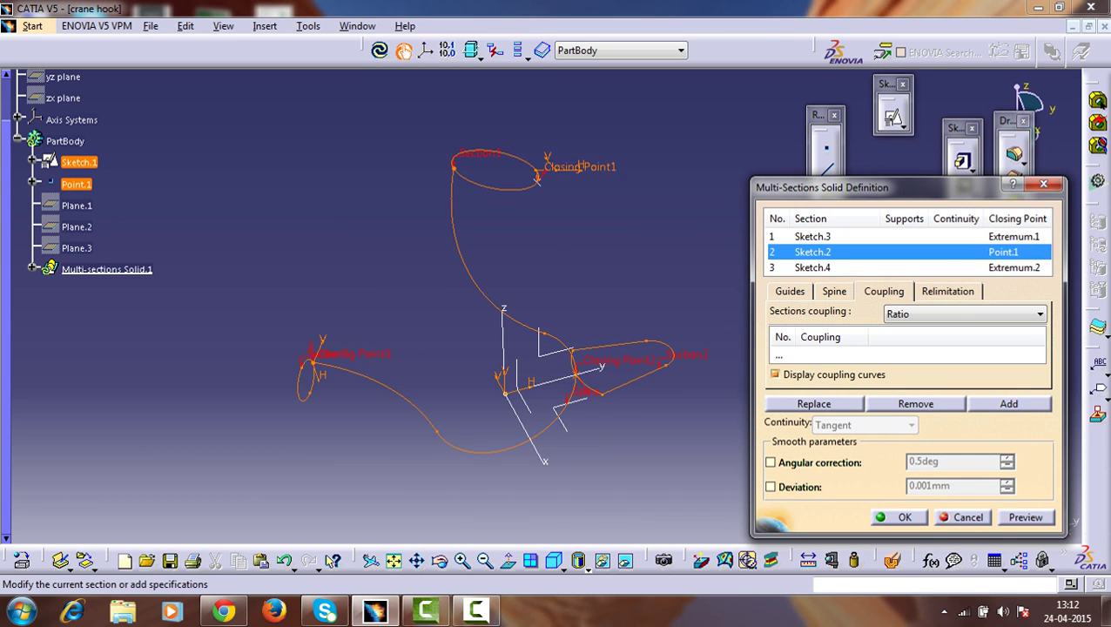
pyautogui.rightClick(580, 166)
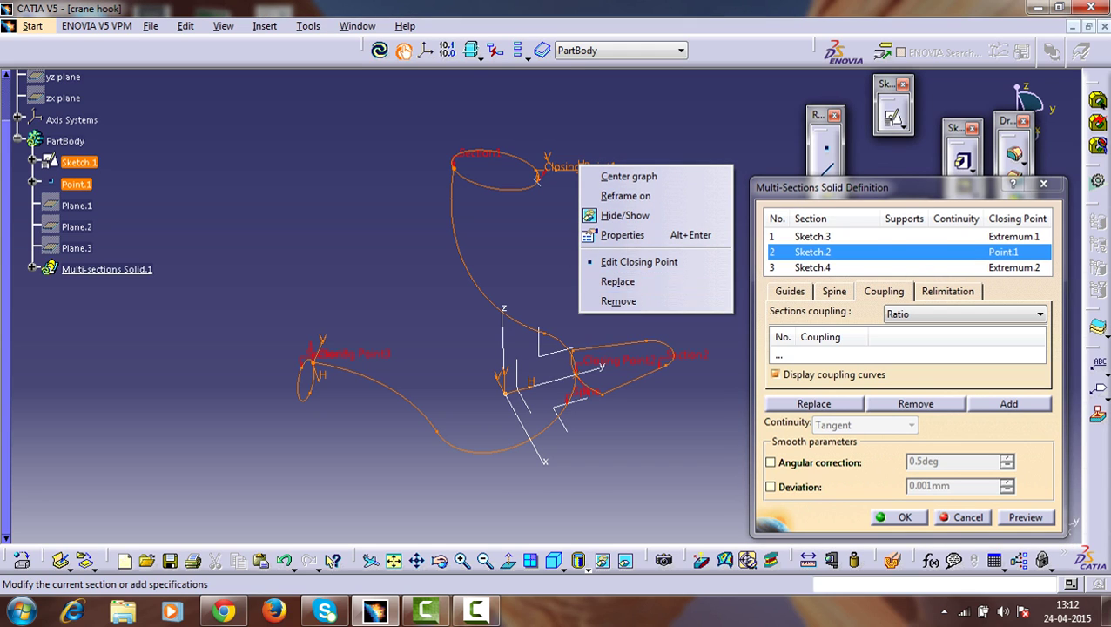
pyautogui.click(617, 281)
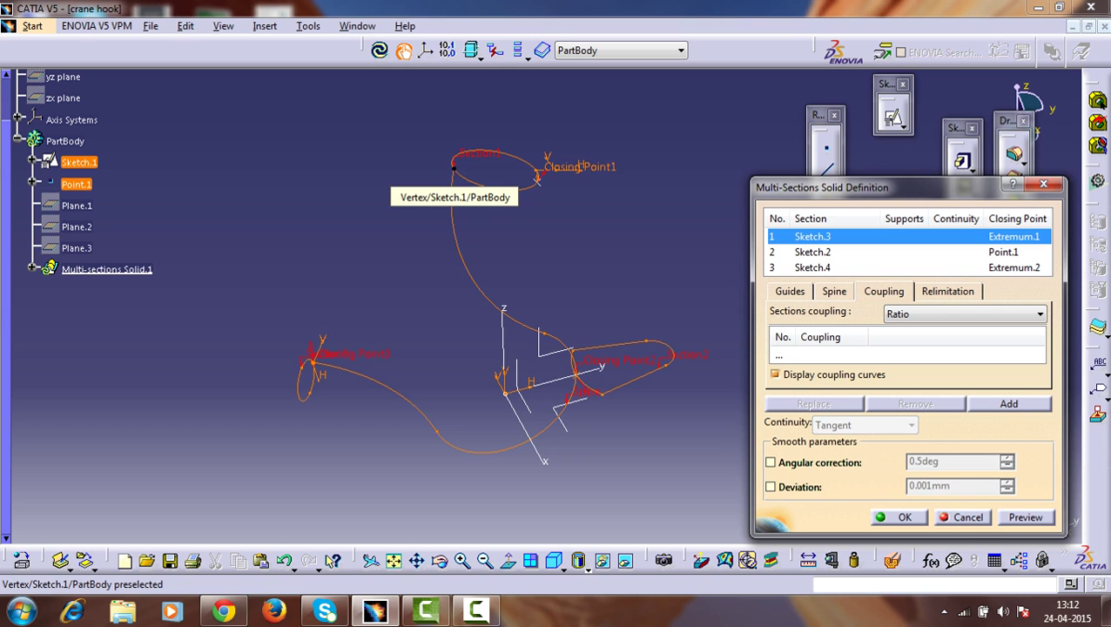
pyautogui.click(453, 167)
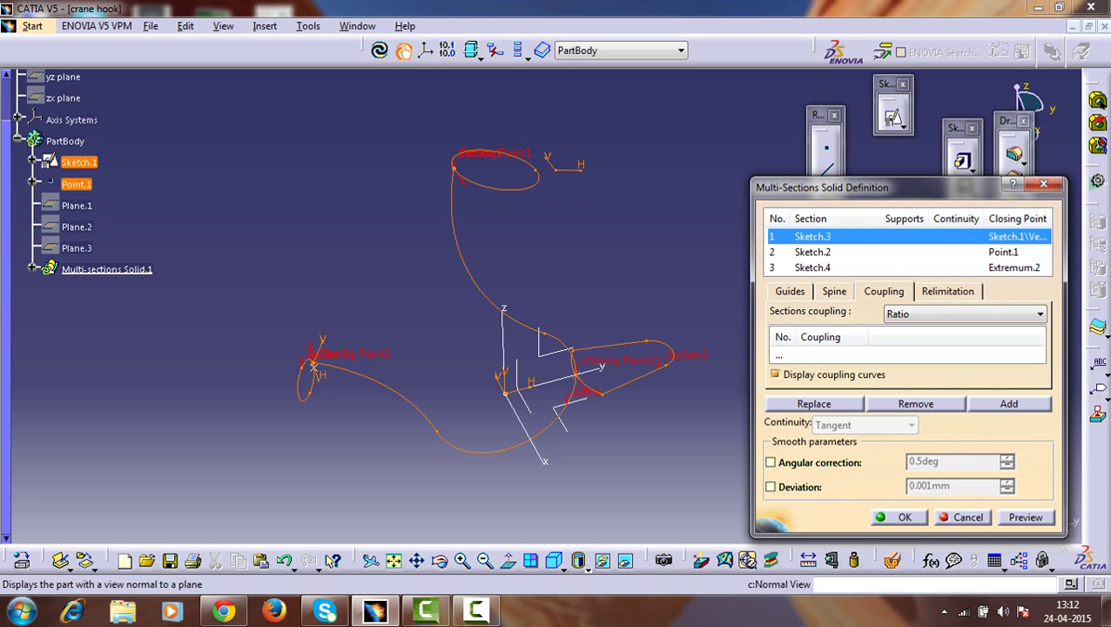
# Preview the multi-sections solid through the three sections and create it.
pyautogui.moveTo(454, 295); pyautogui.dragTo(596, 331, button='middle')
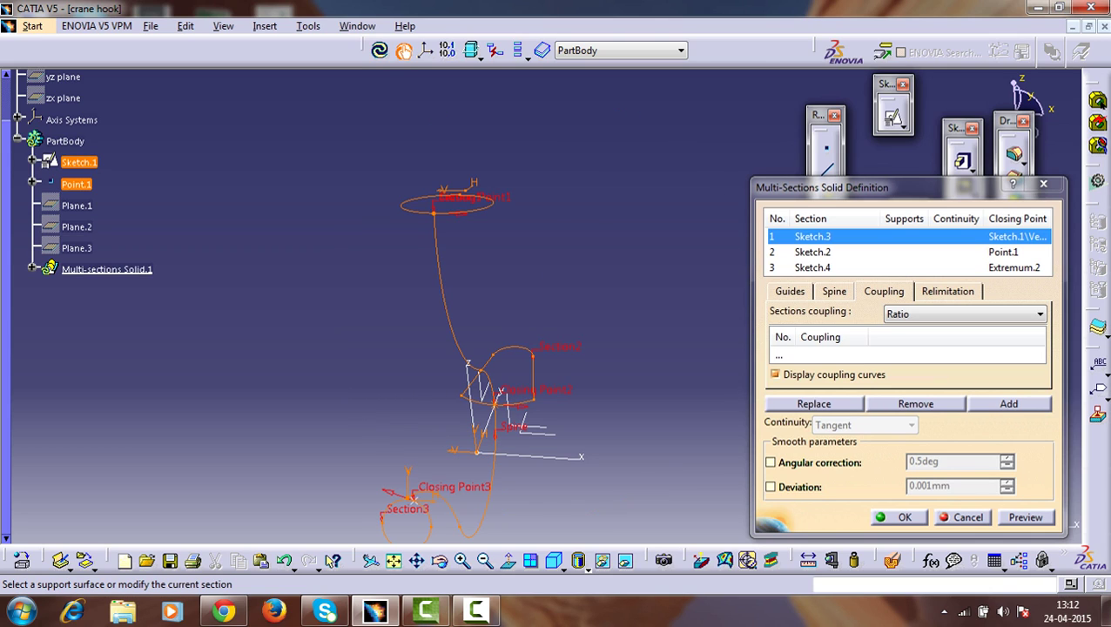
pyautogui.moveTo(557, 376); pyautogui.dragTo(565, 320, button='middle')
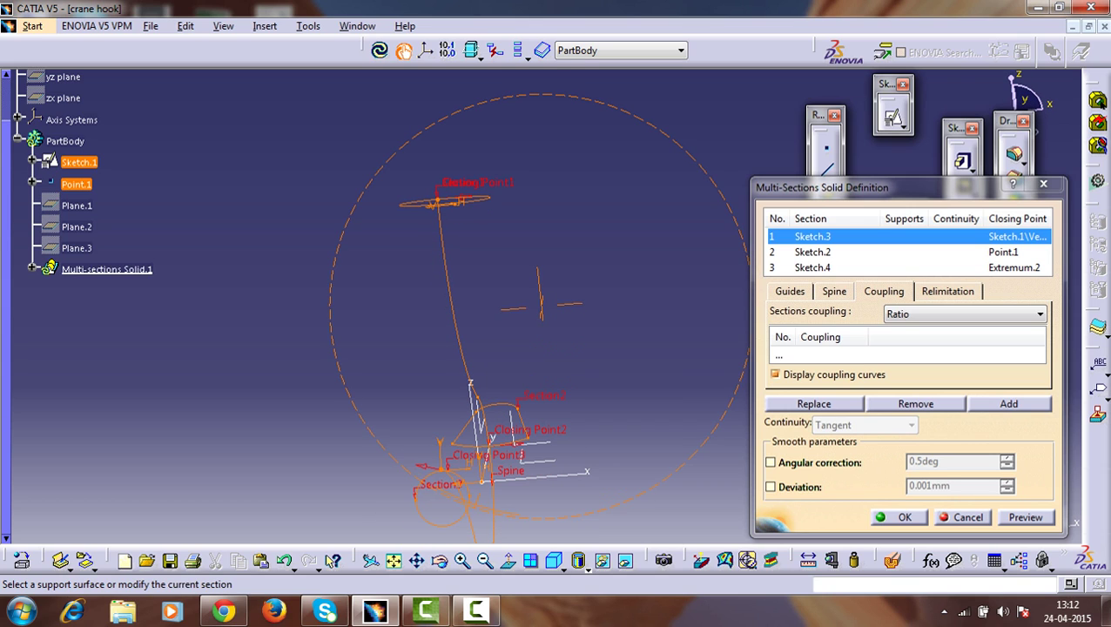
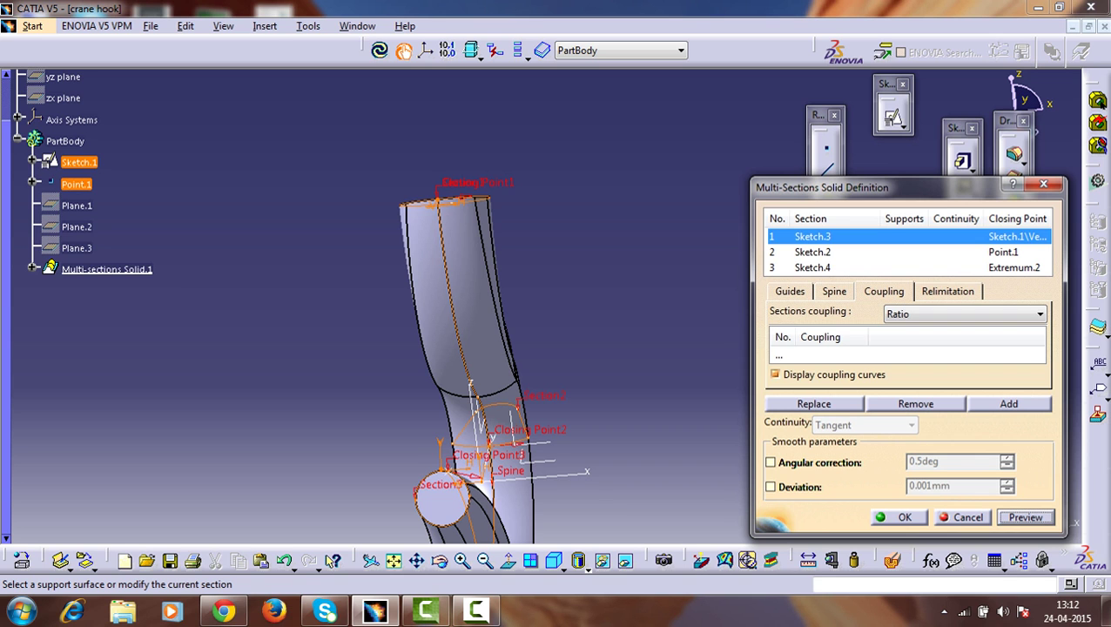
pyautogui.click(899, 517)
# Open a positioned sketch on the circular end face of the hook's tip, keeping the implicit origin and orientation.
pyautogui.moveTo(601, 307)
pyautogui.mouseDown(button='middle')
pyautogui.moveTo(505, 322)
pyautogui.moveTo(544, 343)
pyautogui.moveTo(384, 345)
pyautogui.moveTo(403, 333)
pyautogui.moveTo(410, 208)
pyautogui.mouseUp(button='middle')
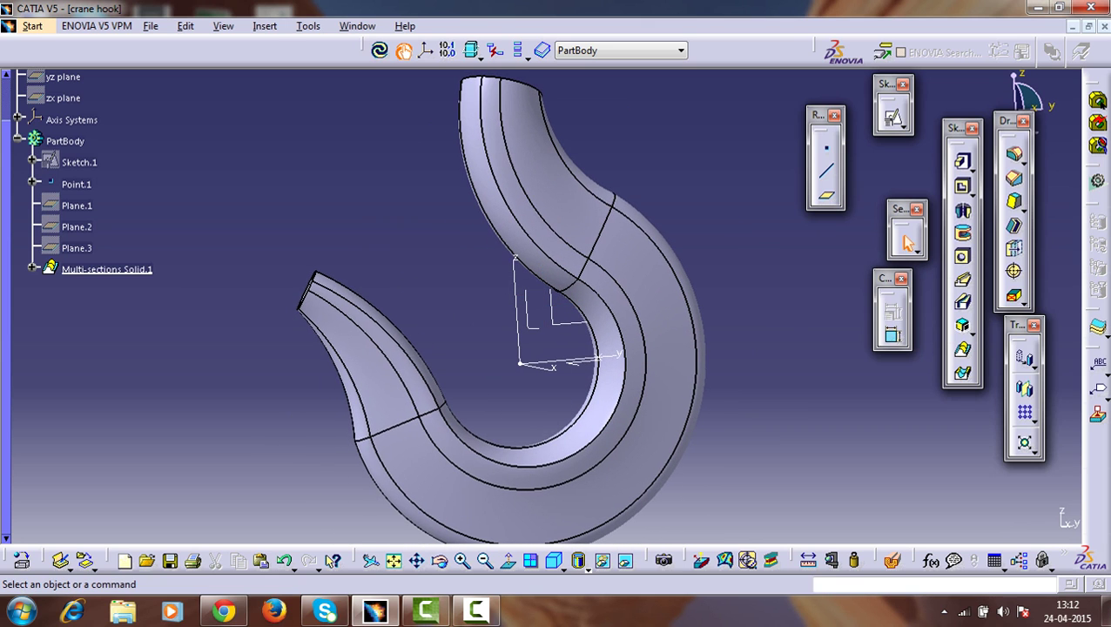
pyautogui.moveTo(515, 310); pyautogui.dragTo(697, 323, button='middle')
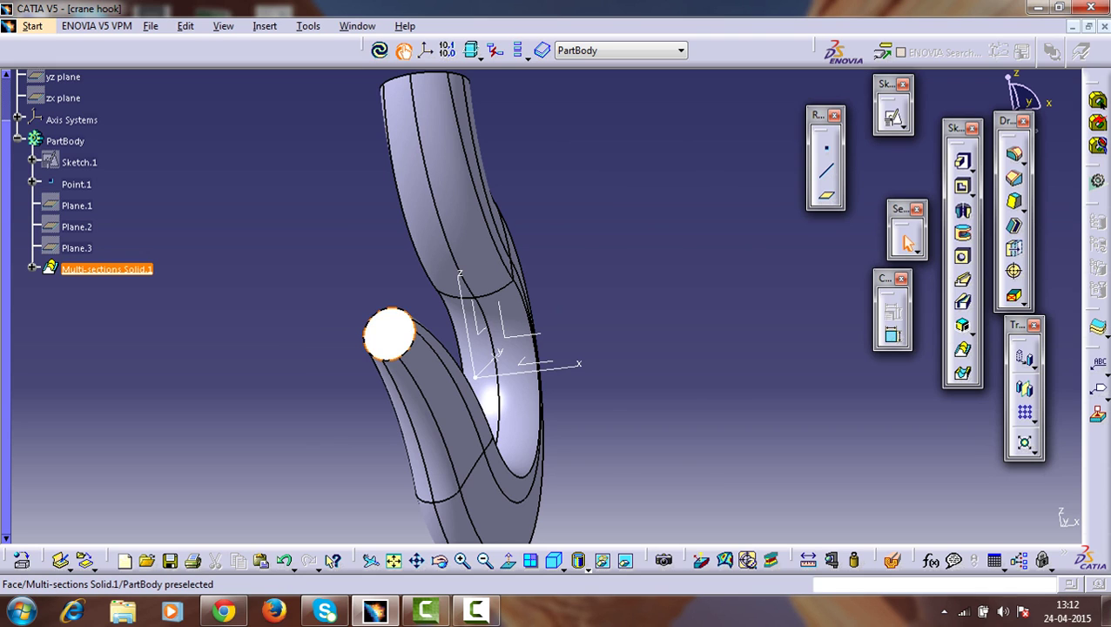
pyautogui.click(391, 335)
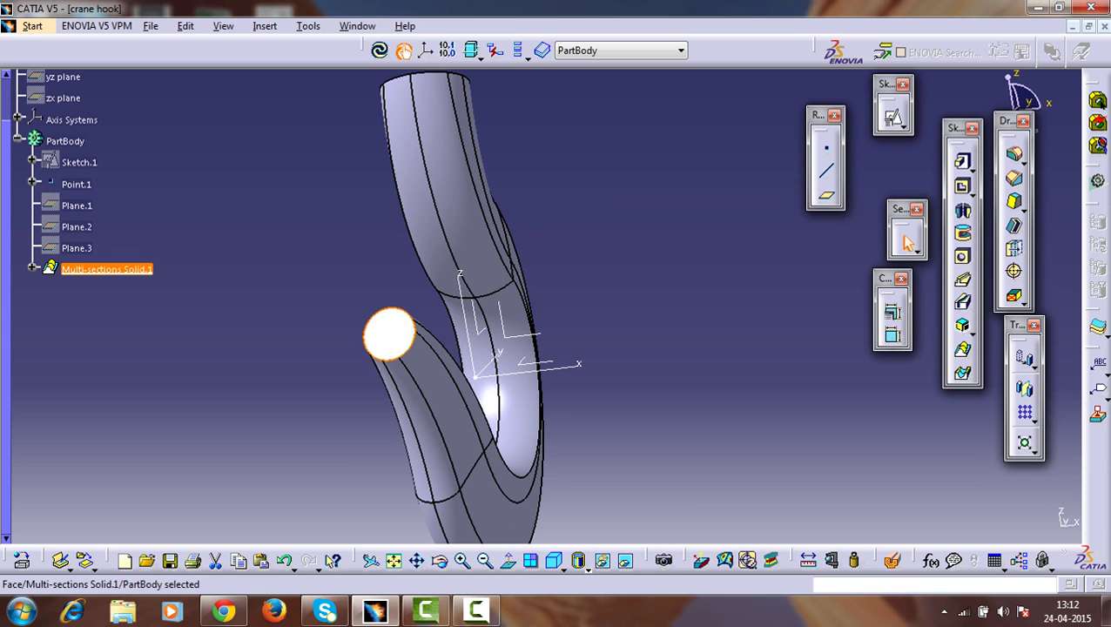
pyautogui.click(892, 116)
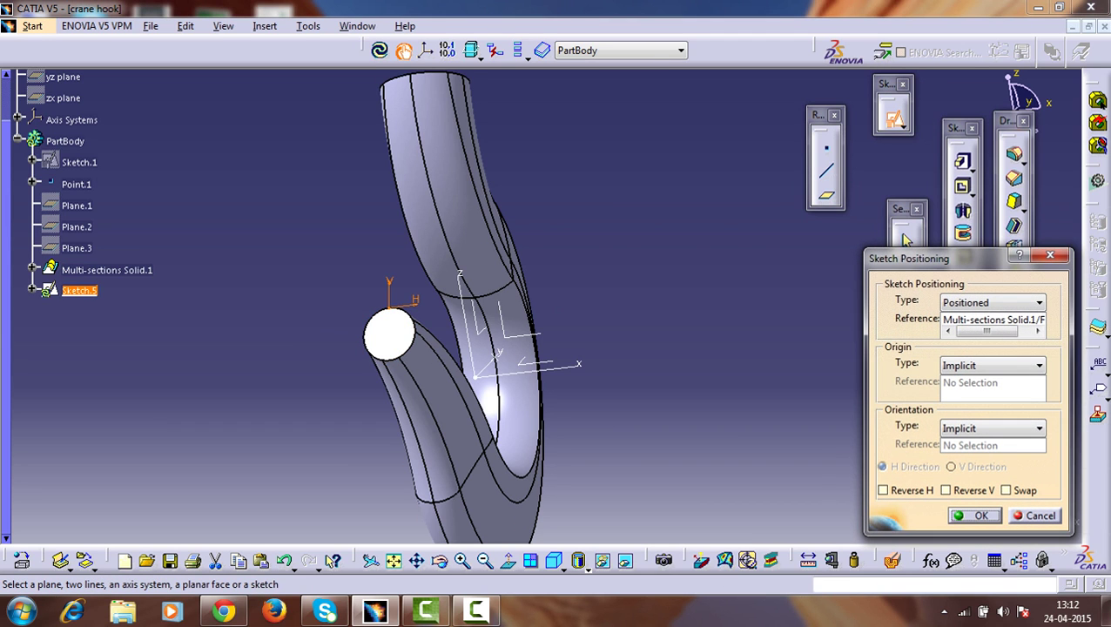
pyautogui.click(973, 515)
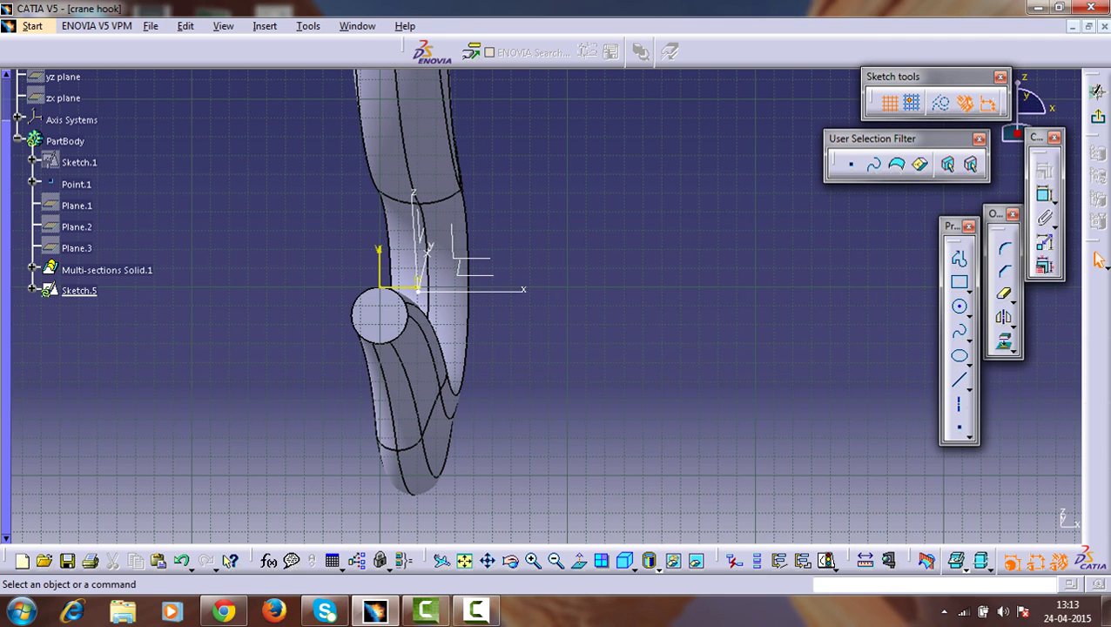
# Sketch a circle in the empty area beside the hook tip and set its diameter to 30 mm.
pyautogui.click(958, 306)
pyautogui.click(634, 377)
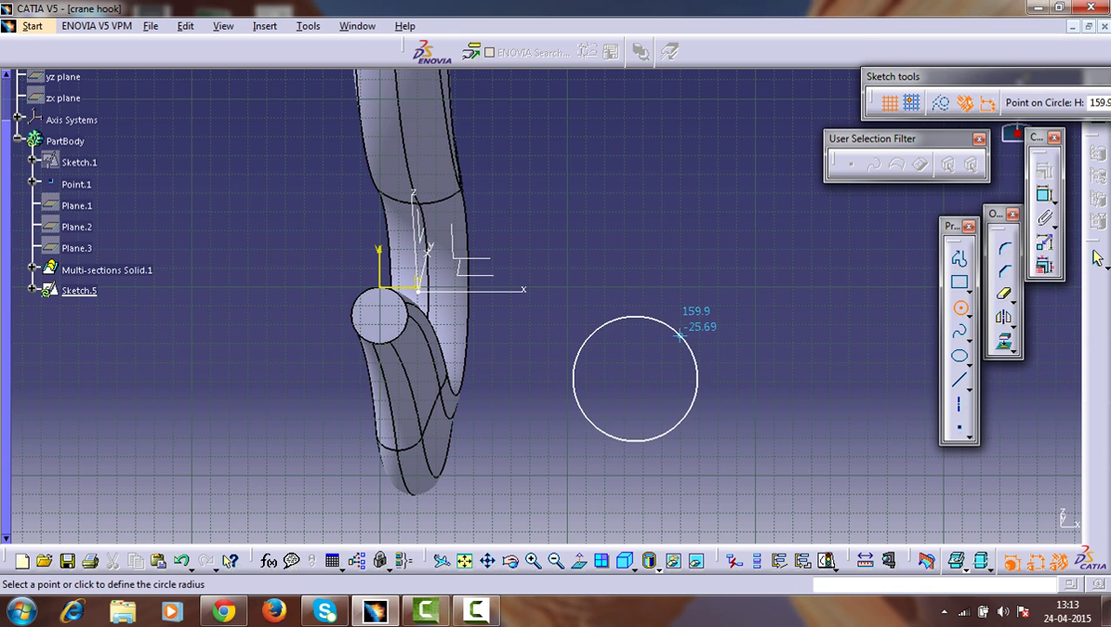
pyautogui.click(680, 335)
pyautogui.click(1044, 193)
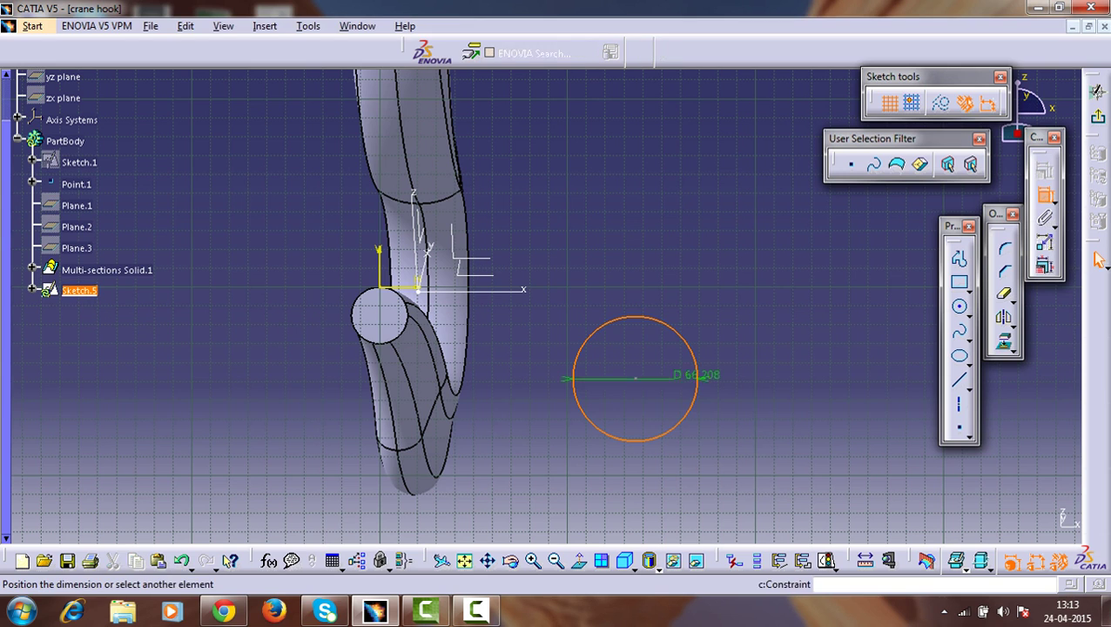
pyautogui.click(697, 424)
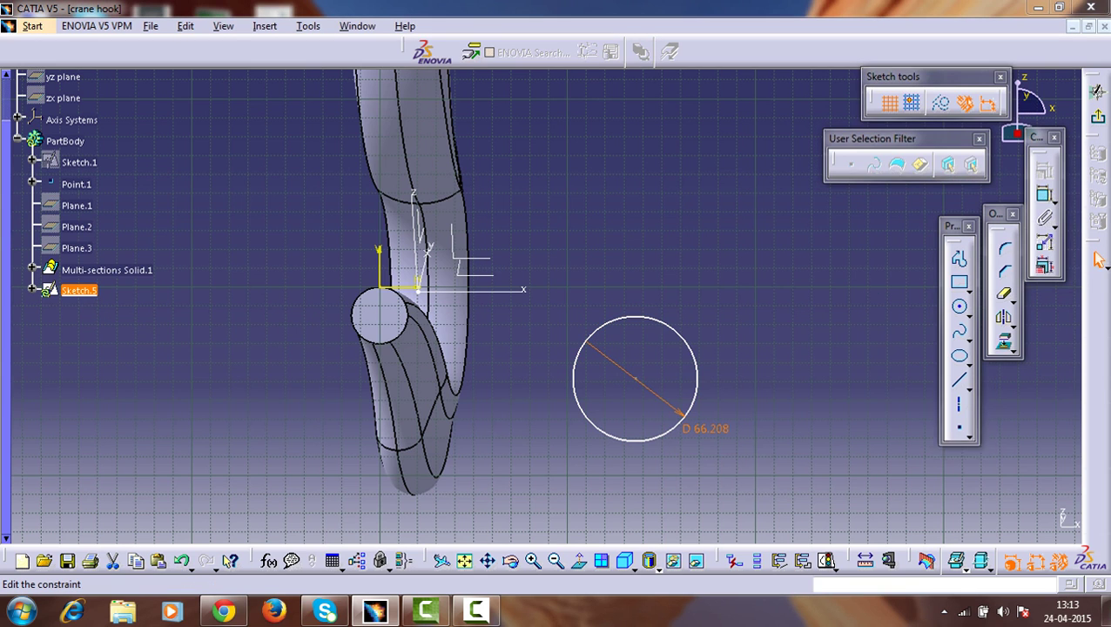
pyautogui.doubleClick(701, 428)
pyautogui.press('Return')
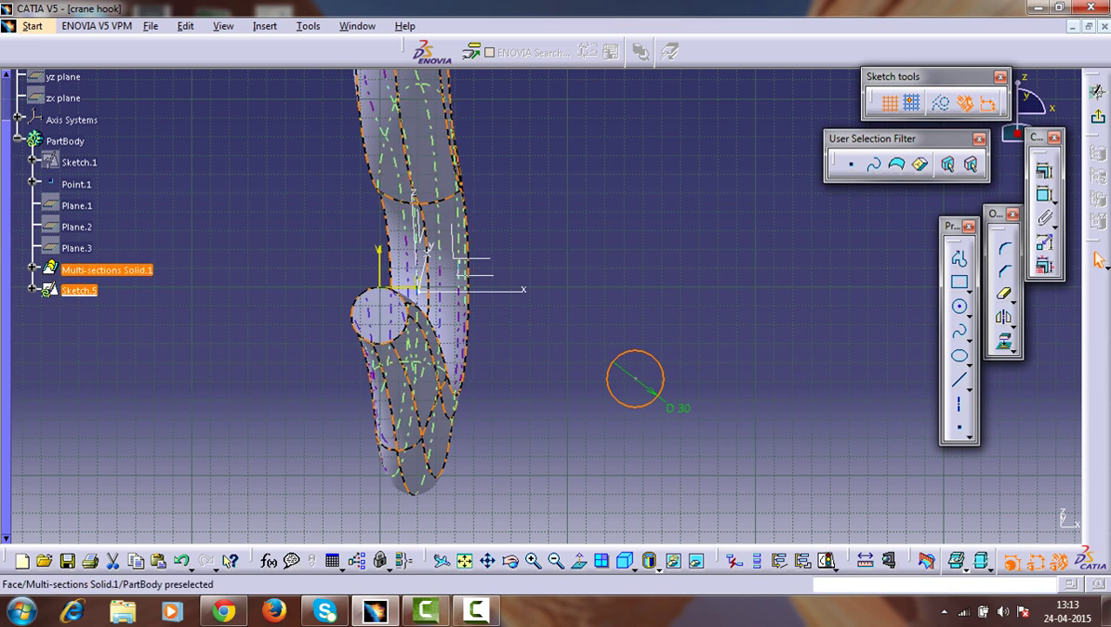
# Constrain the 30 mm circle to be concentric with the circular edge of the hook's tip face.
pyautogui.keyDown('ctrl'); pyautogui.click(405, 327); pyautogui.keyUp('ctrl')
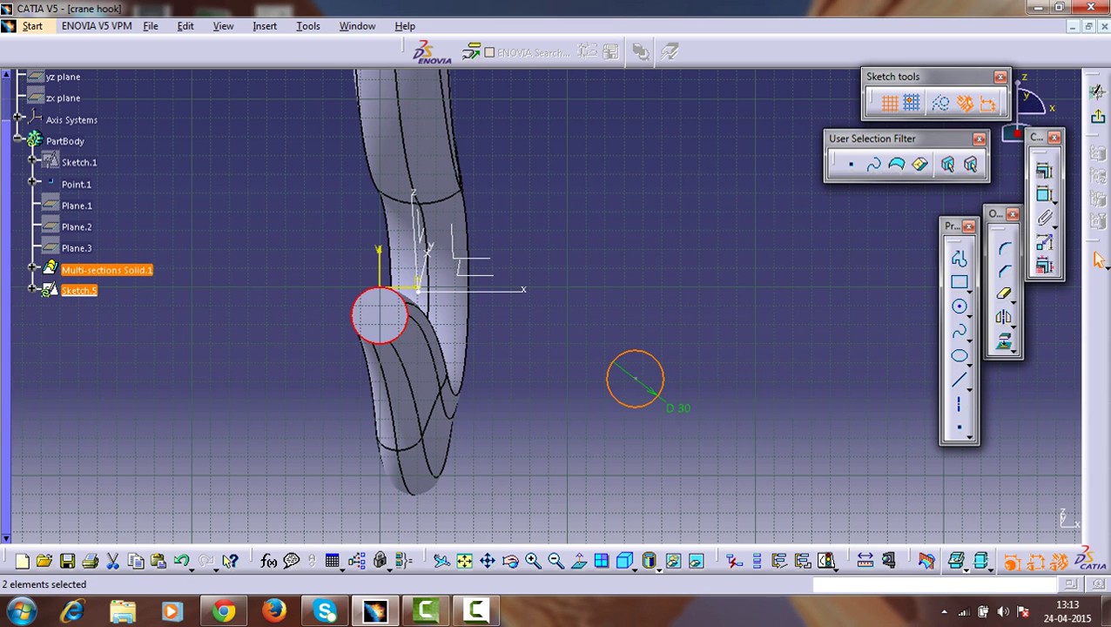
pyautogui.click(1044, 195)
pyautogui.rightClick(637, 259)
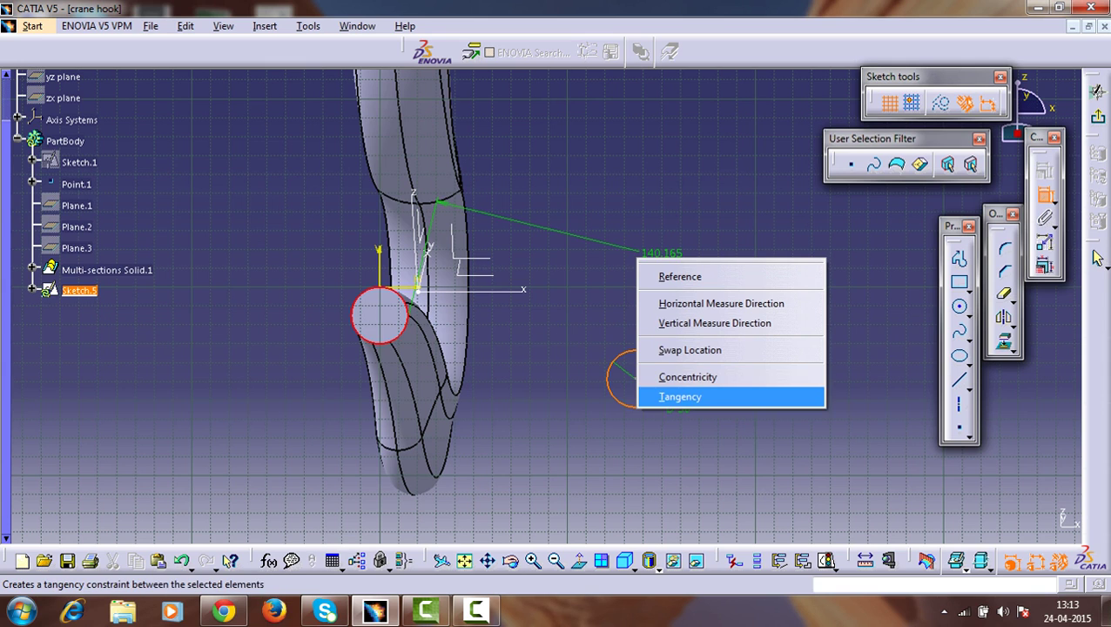
pyautogui.click(688, 376)
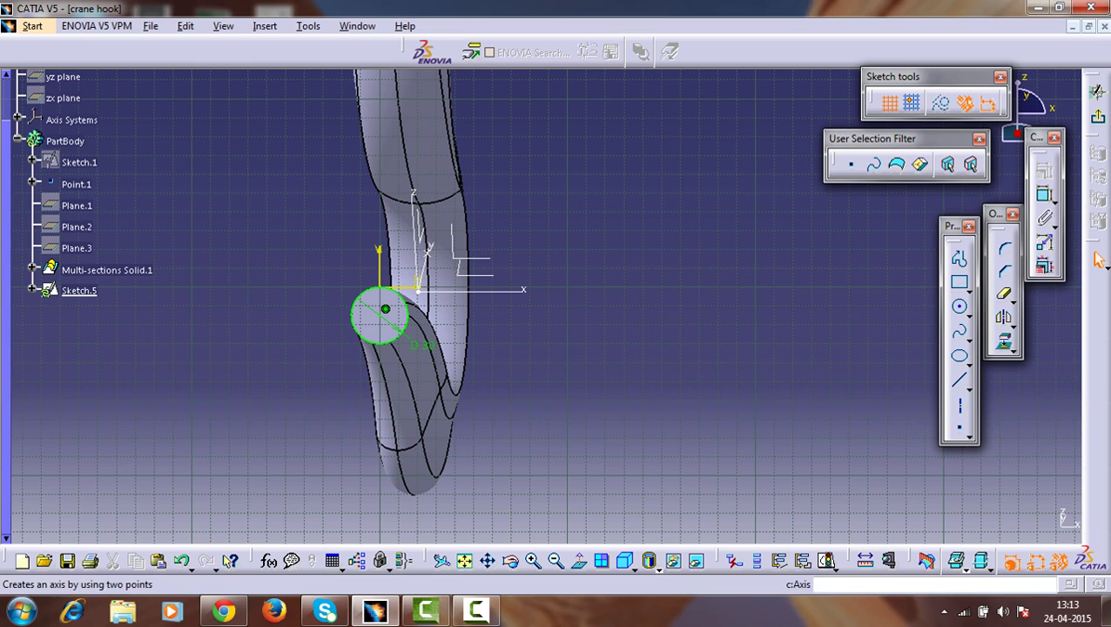
# Draw an axis line along the sketch's vertical axis, from just above the circle to just below it.
pyautogui.click(958, 403)
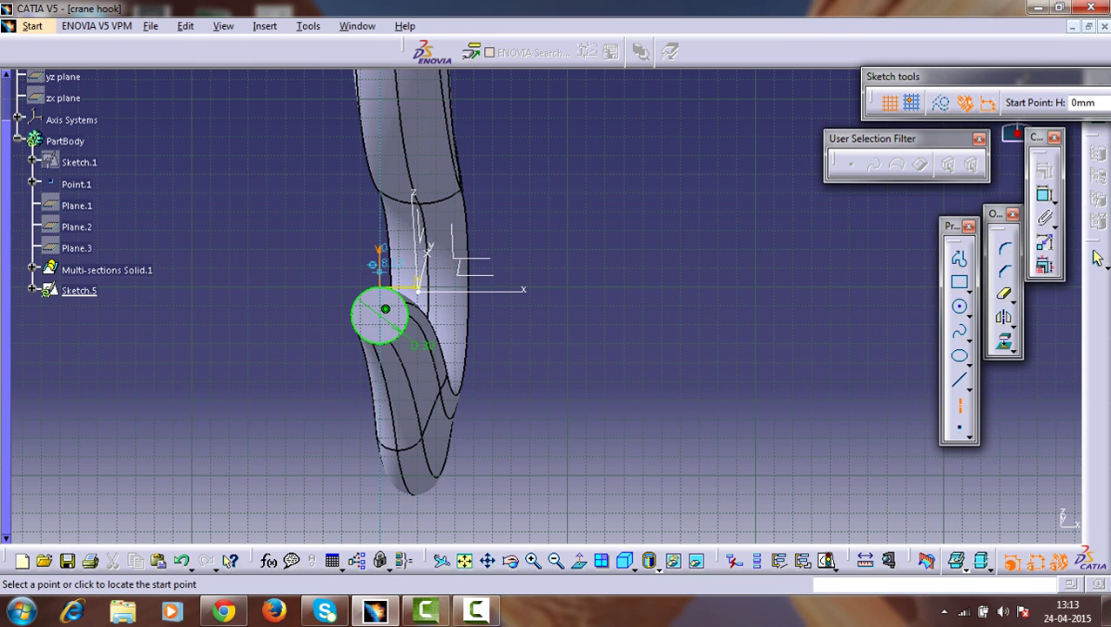
pyautogui.click(376, 268)
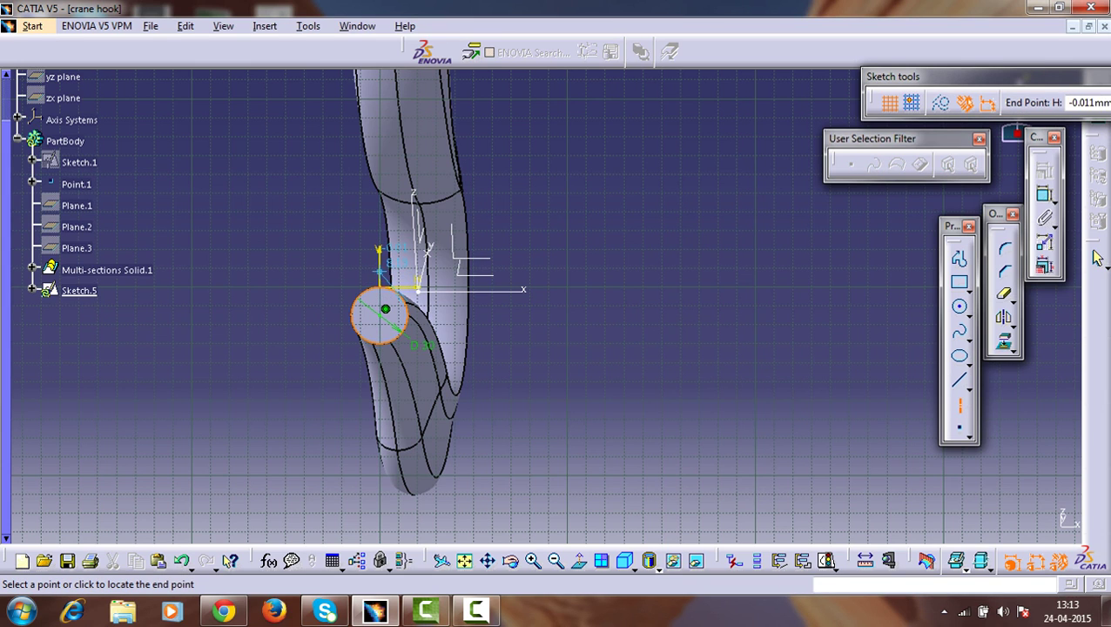
pyautogui.click(379, 363)
pyautogui.click(304, 378)
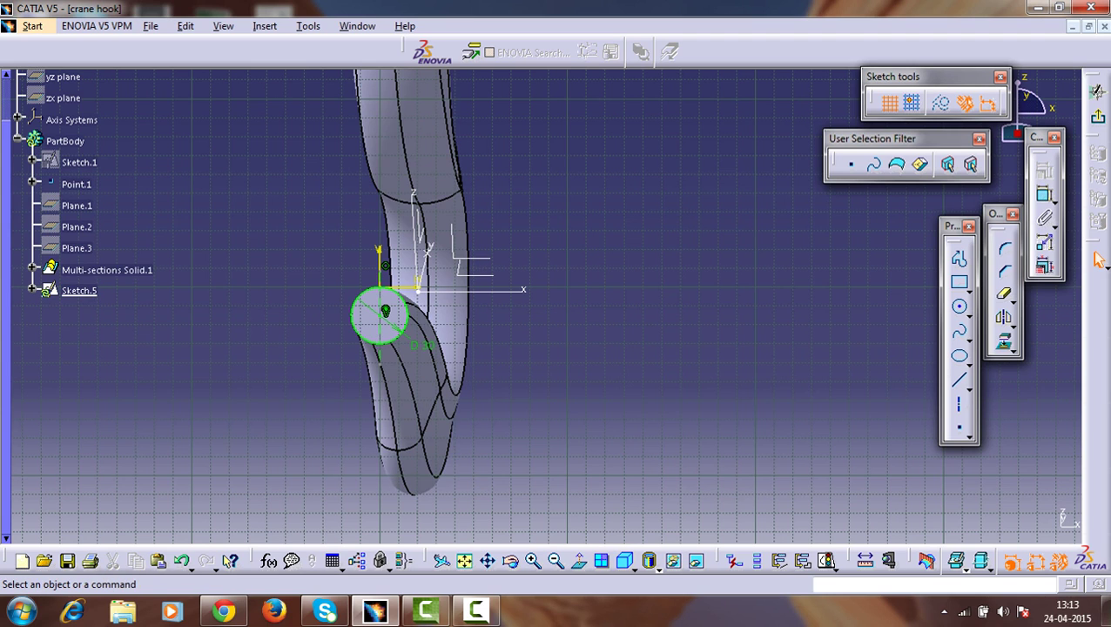
# Trim away the circle's left half with Quick Trim, keeping the half circle to the right of the axis.
pyautogui.click(959, 381)
pyautogui.click(1004, 295)
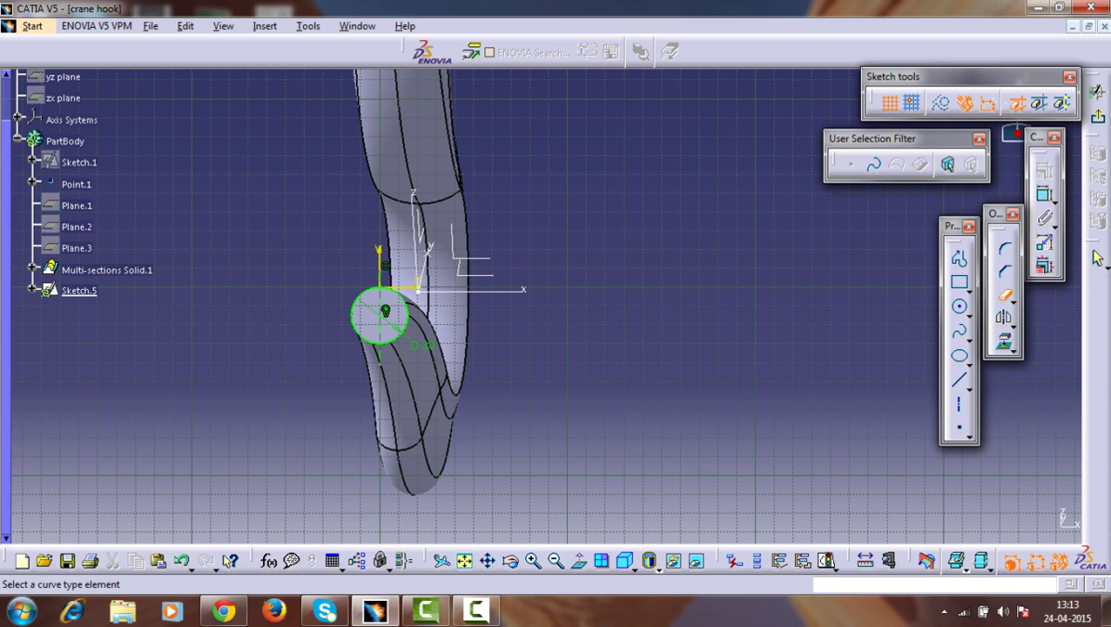
pyautogui.click(353, 313)
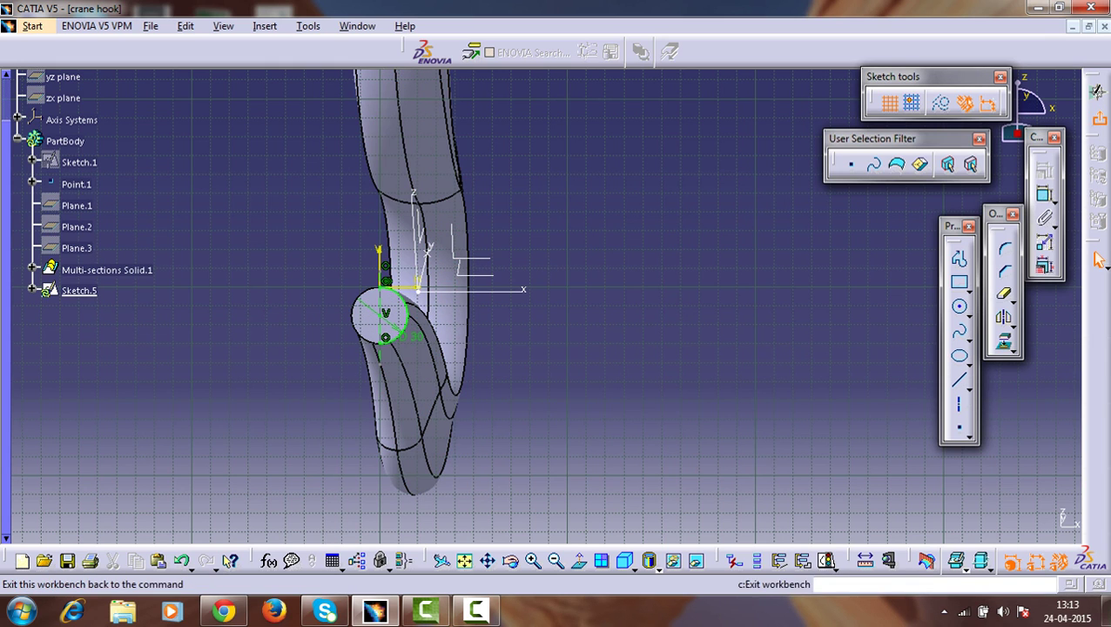
# Exit the sketch and revolve the half circle 360 degrees around the sketch axis with Shaft to round the hook tip.
pyautogui.click(1098, 260)
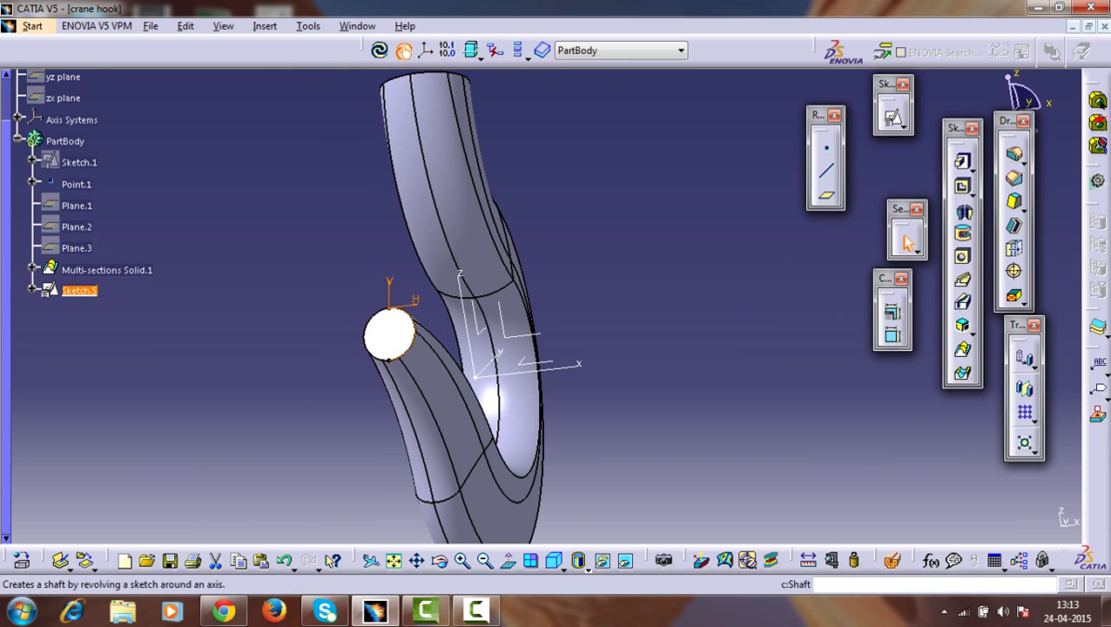
pyautogui.click(963, 212)
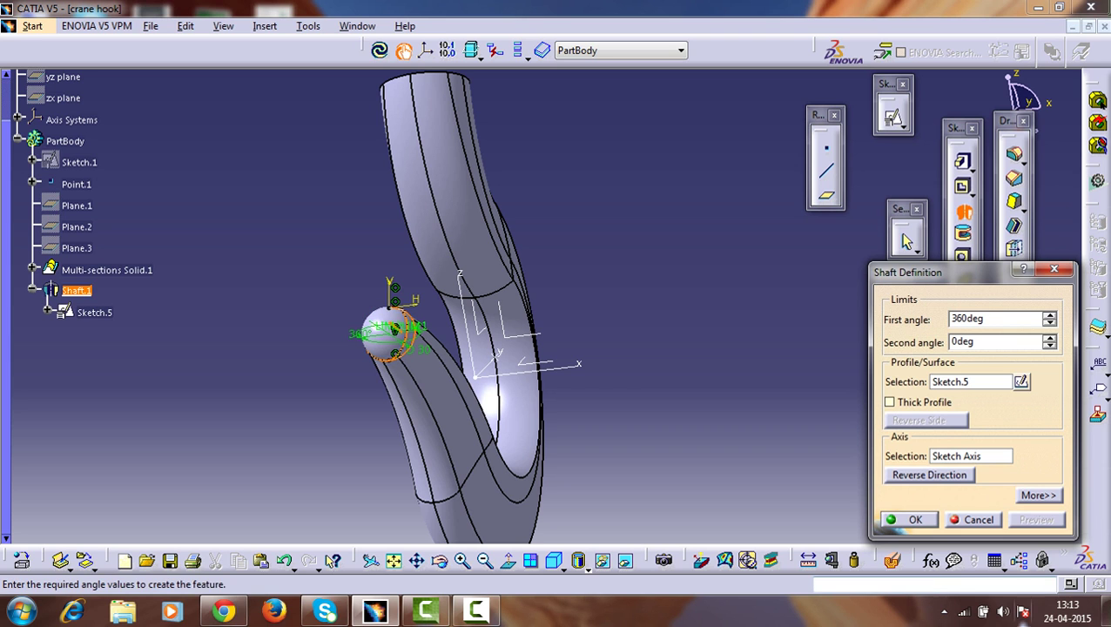
pyautogui.click(908, 519)
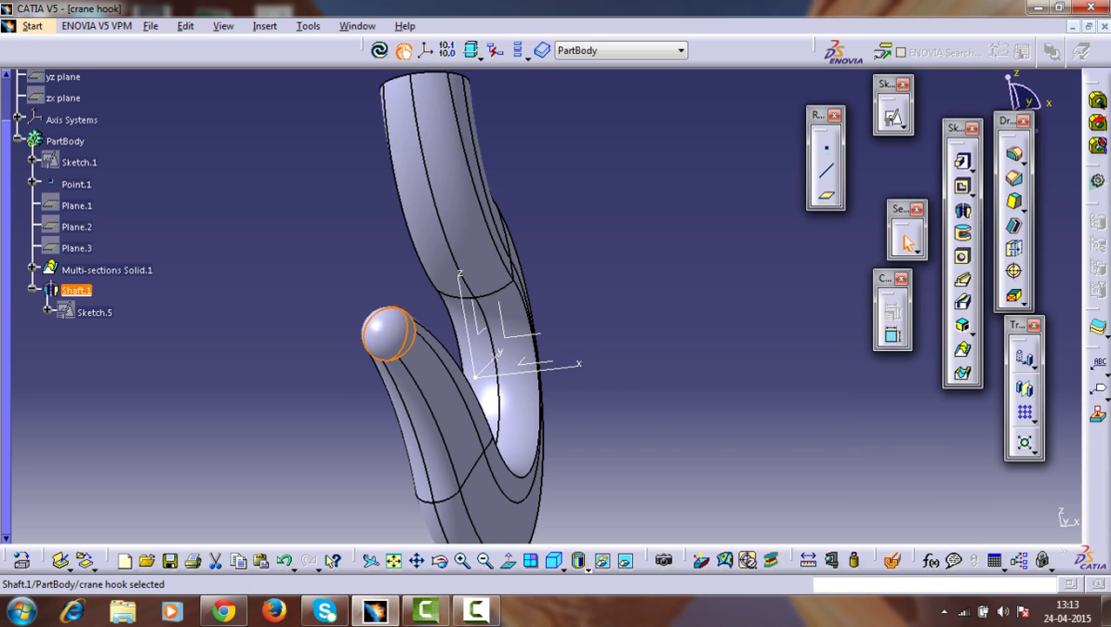
pyautogui.moveTo(540, 279); pyautogui.dragTo(696, 266, button='middle')
pyautogui.click(609, 279)
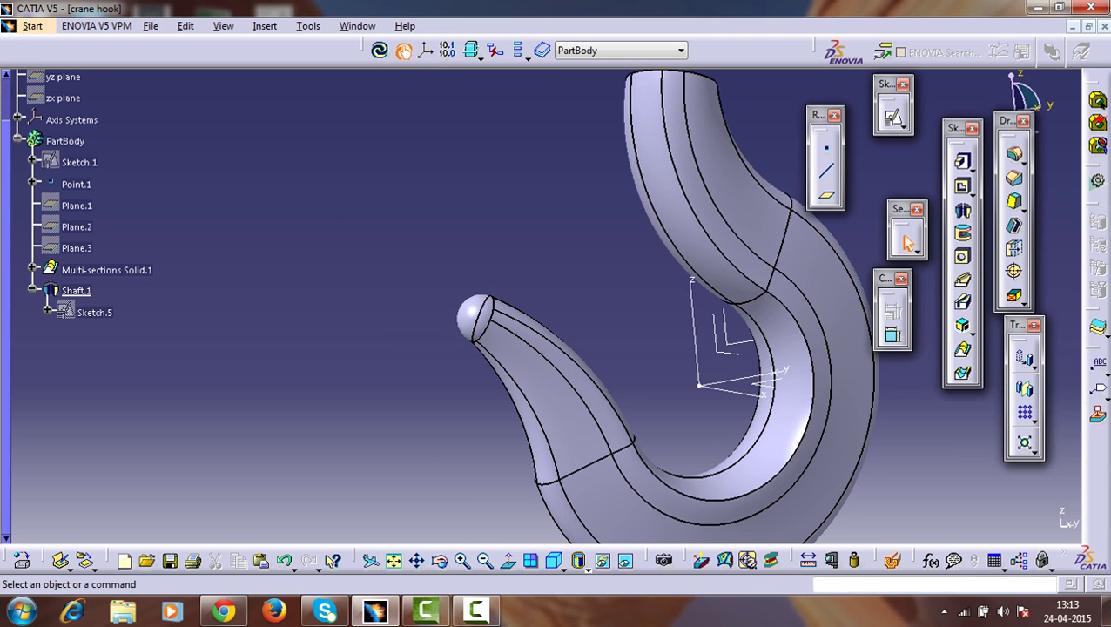
# Start a positioned sketch on the flat face at the hook's upper end, with the H direction reversed.
pyautogui.scroll(-1, 555, 184)
pyautogui.moveTo(555, 178); pyautogui.dragTo(437, 541, button='middle')
pyautogui.click(554, 310)
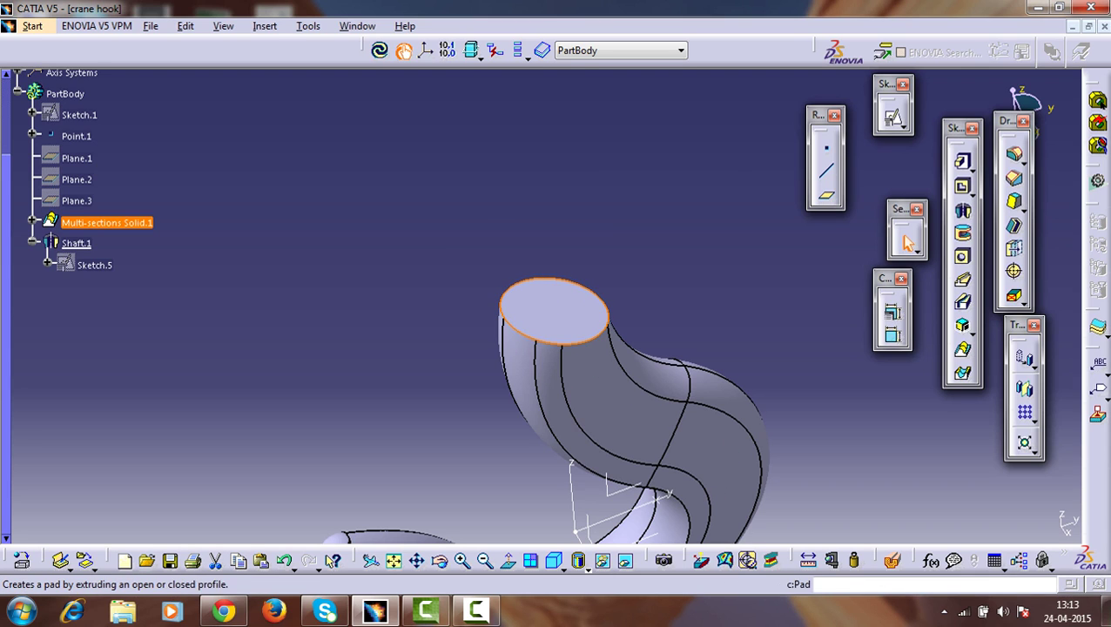
pyautogui.click(893, 117)
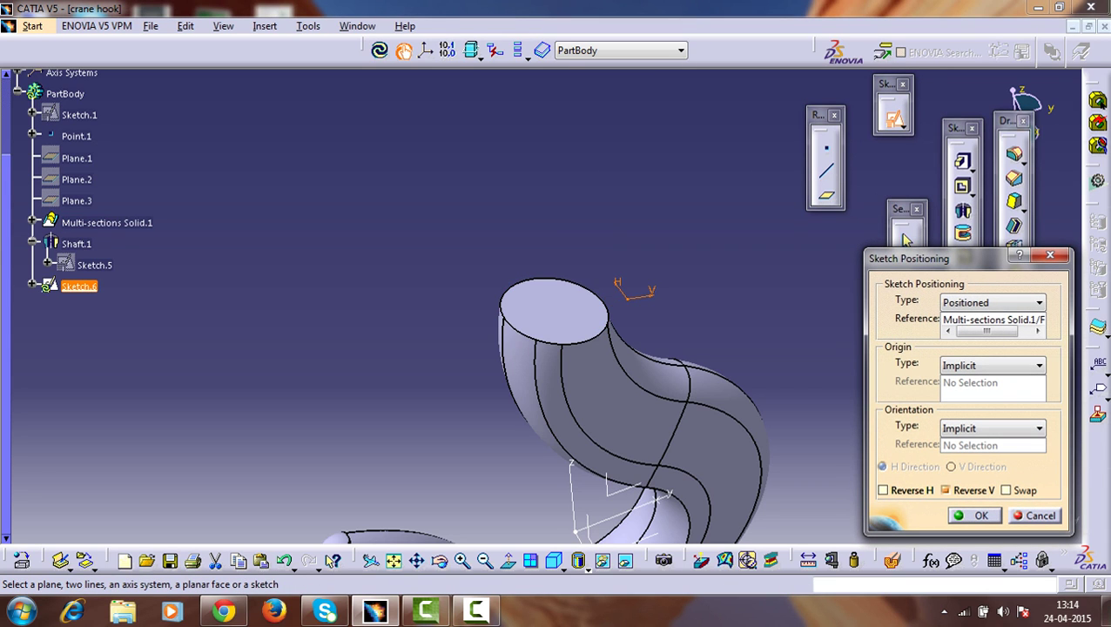
pyautogui.click(883, 490)
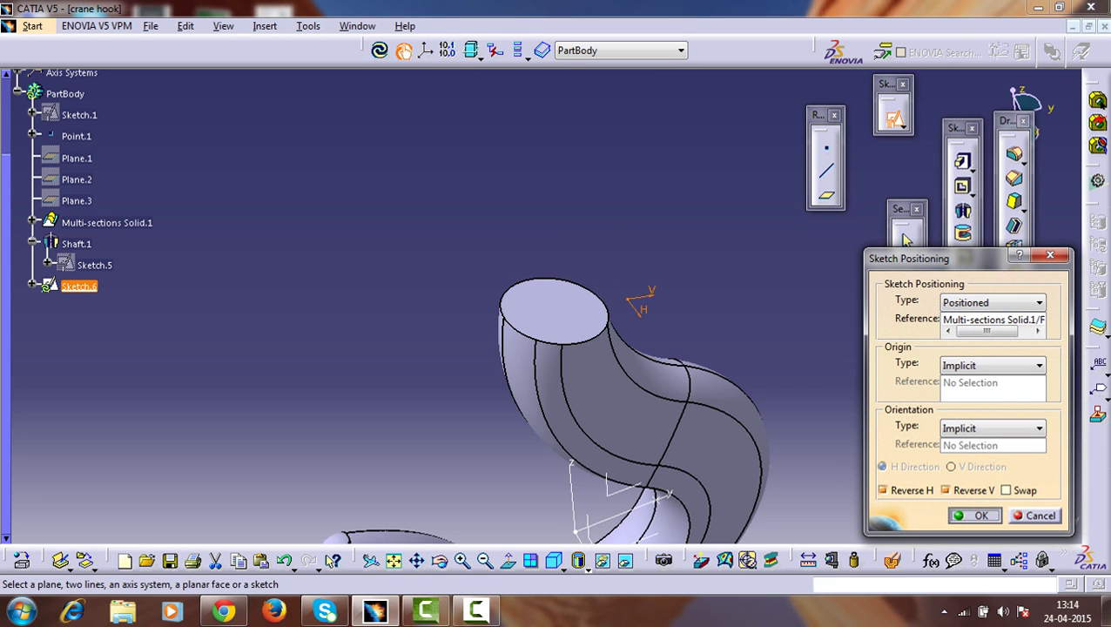
pyautogui.press('Return')
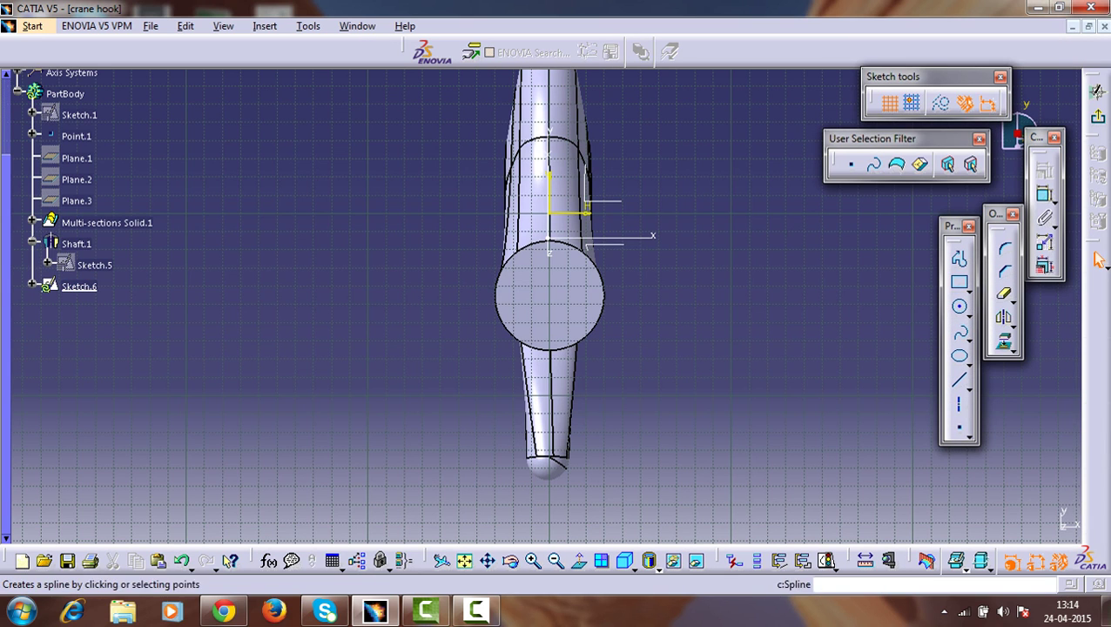
# Sketch a circle in the empty area beside the hook's upper end face and set its diameter to 70 mm.
pyautogui.click(965, 312)
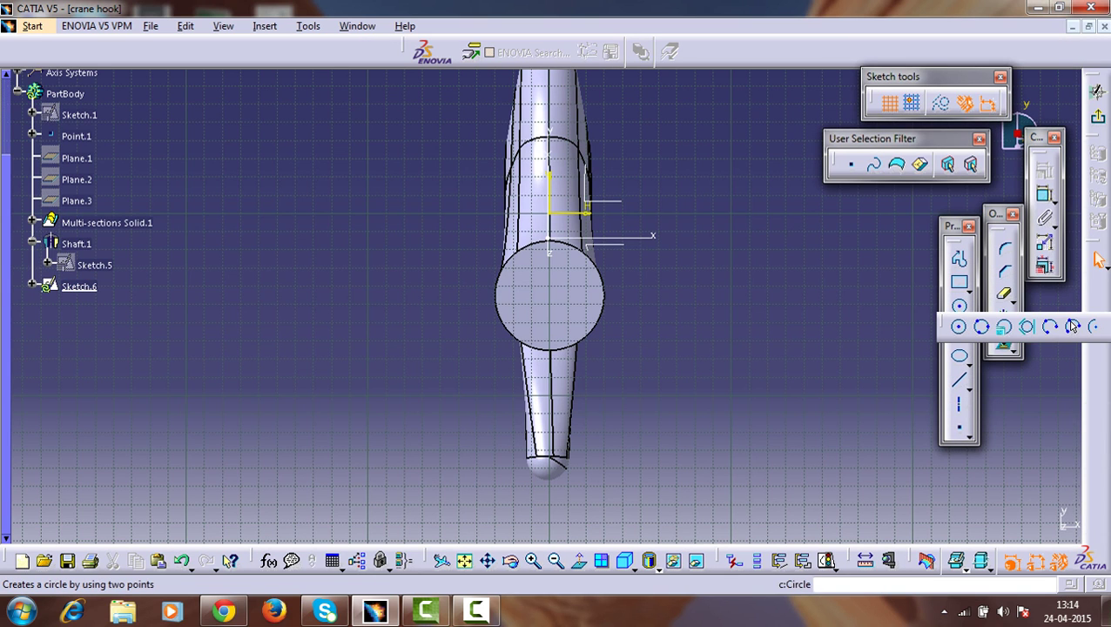
pyautogui.click(958, 325)
pyautogui.click(769, 346)
pyautogui.click(769, 291)
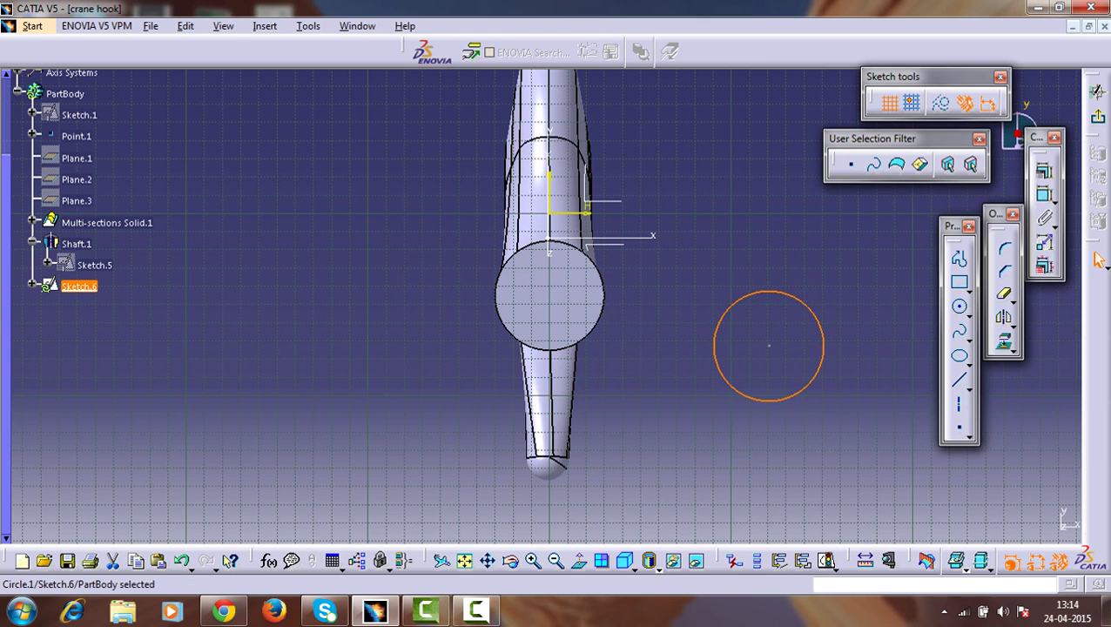
pyautogui.click(1044, 194)
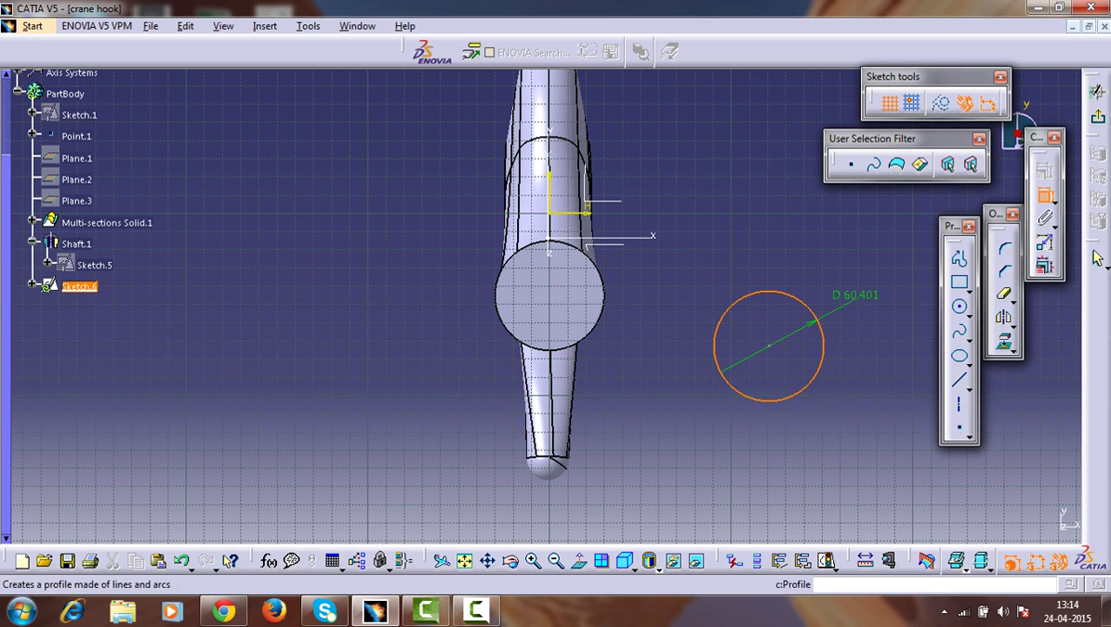
pyautogui.click(845, 298)
pyautogui.doubleClick(809, 320)
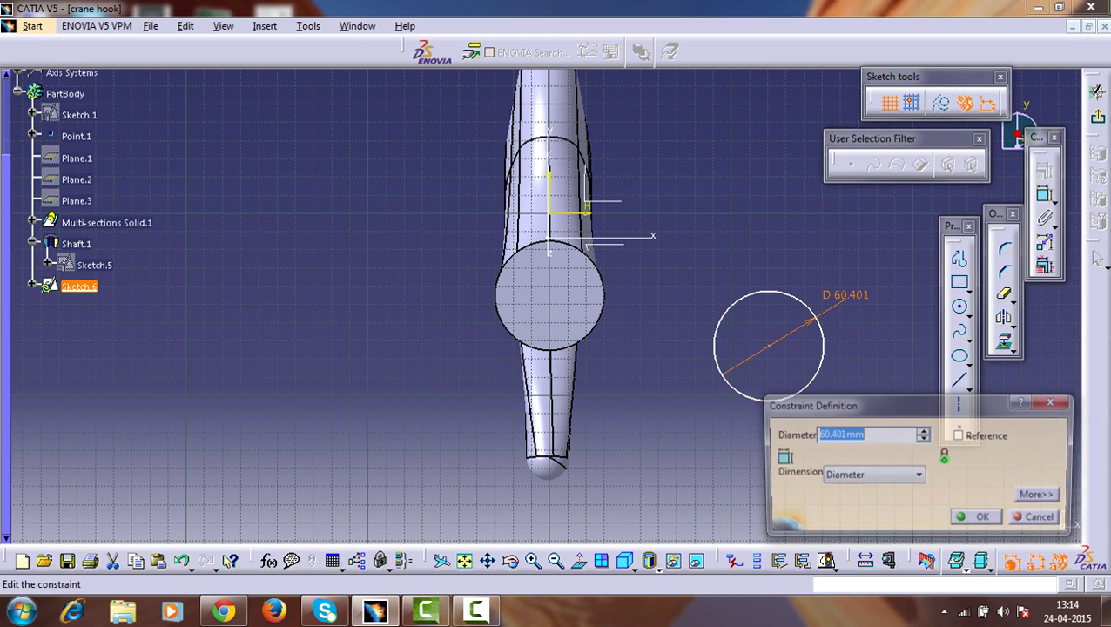
pyautogui.press('Return')
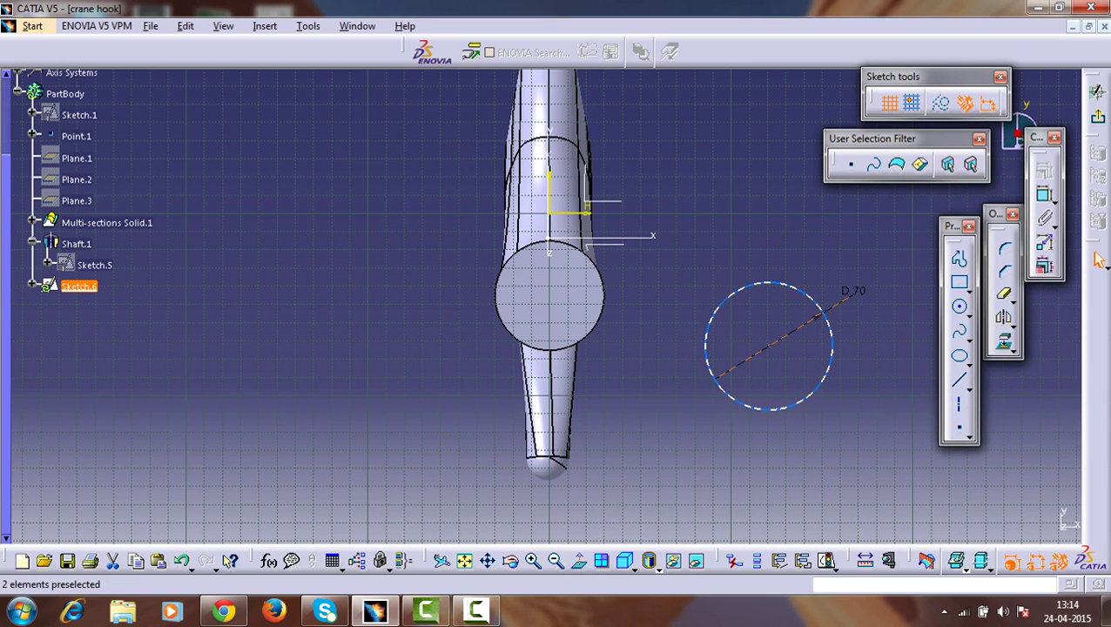
# Constrain the 70 mm circle to be concentric with the upper end face's circular edge and exit the sketch.
pyautogui.click(705, 345)
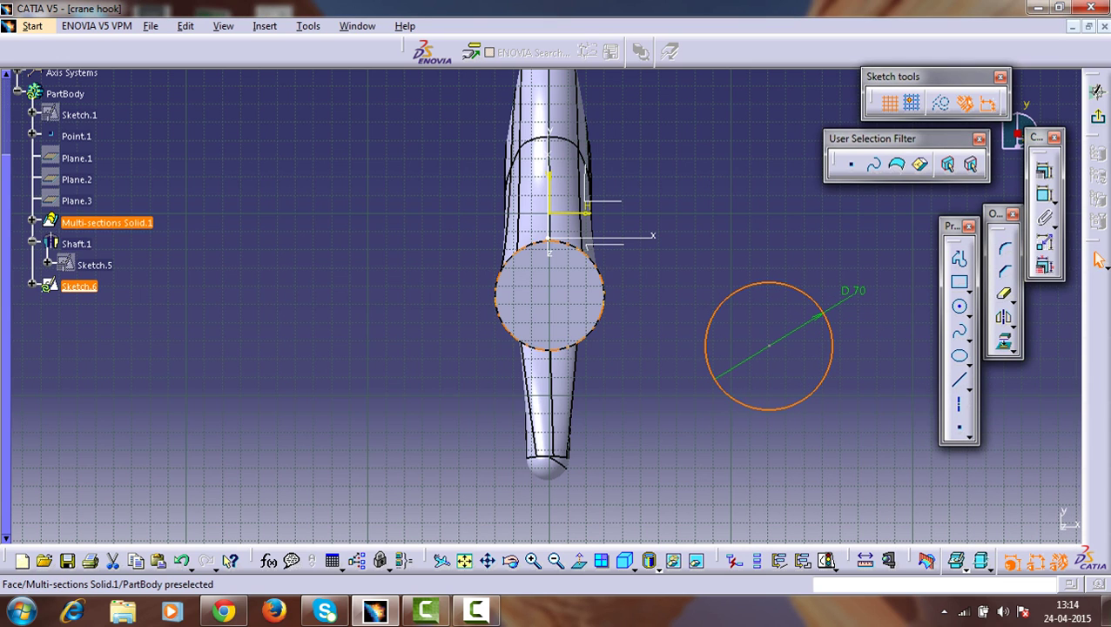
pyautogui.keyDown('ctrl'); pyautogui.click(604, 295); pyautogui.keyUp('ctrl')
pyautogui.click(1042, 194)
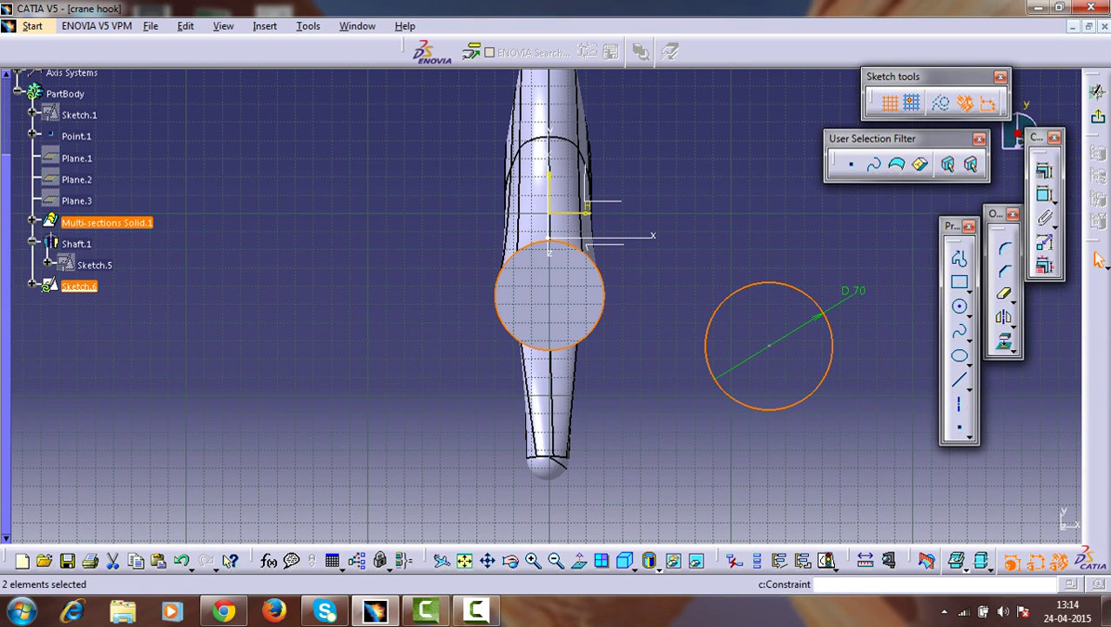
pyautogui.click(1044, 195)
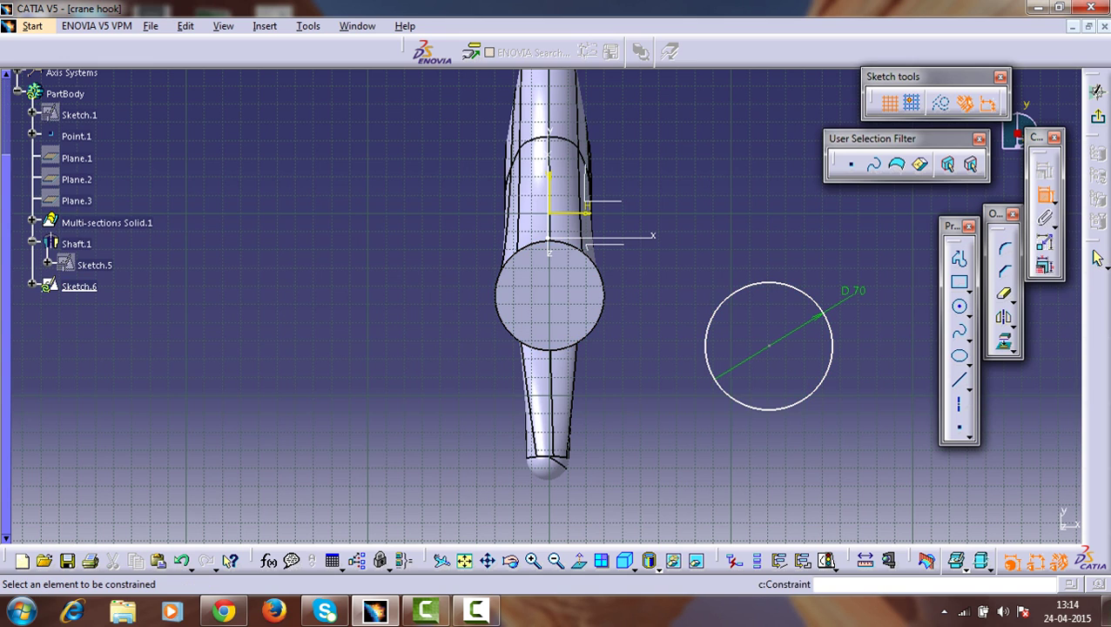
pyautogui.click(602, 312)
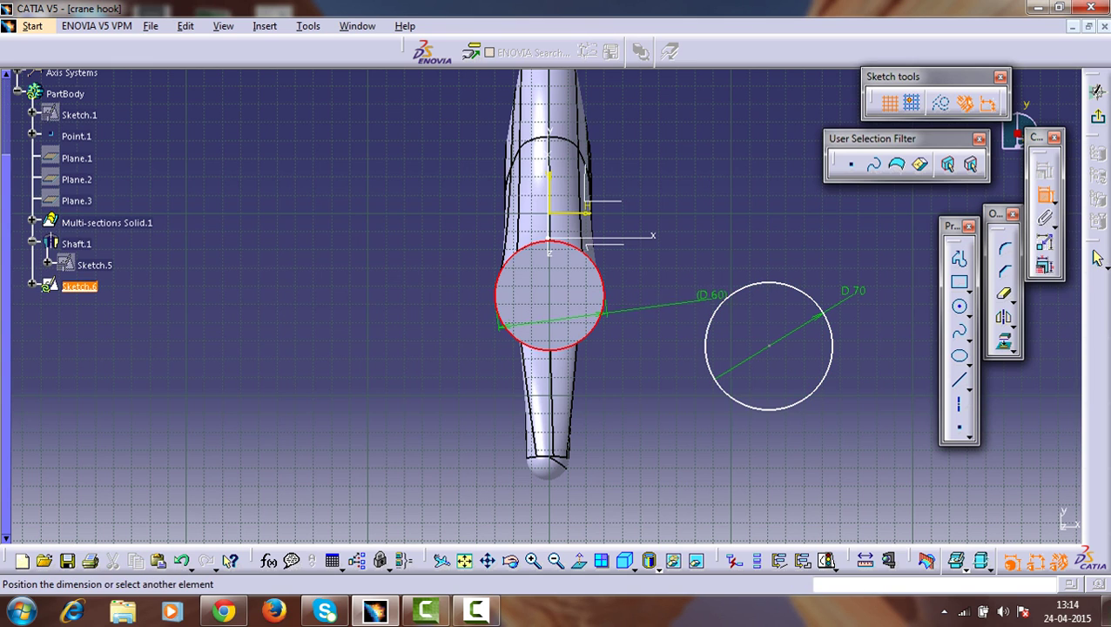
pyautogui.click(765, 284)
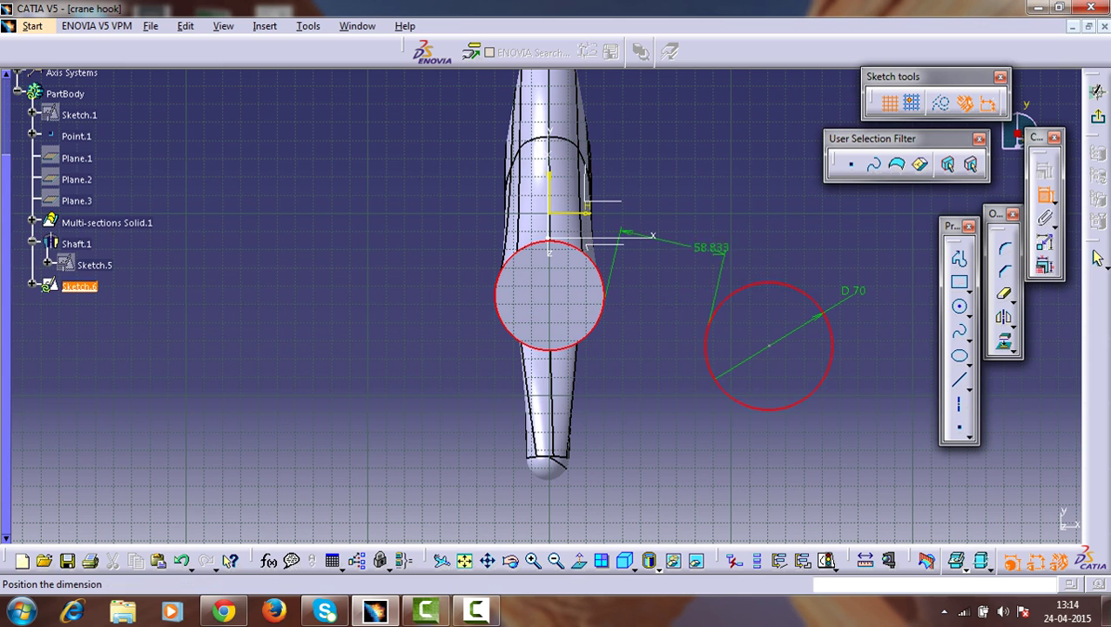
pyautogui.rightClick(703, 245)
pyautogui.click(752, 362)
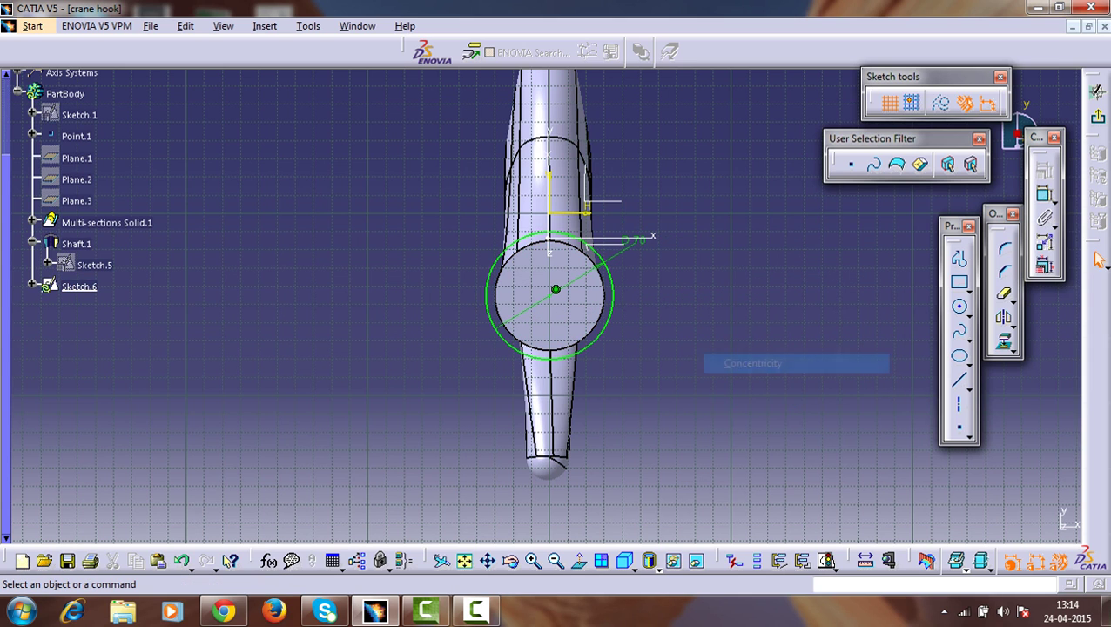
pyautogui.click(1098, 118)
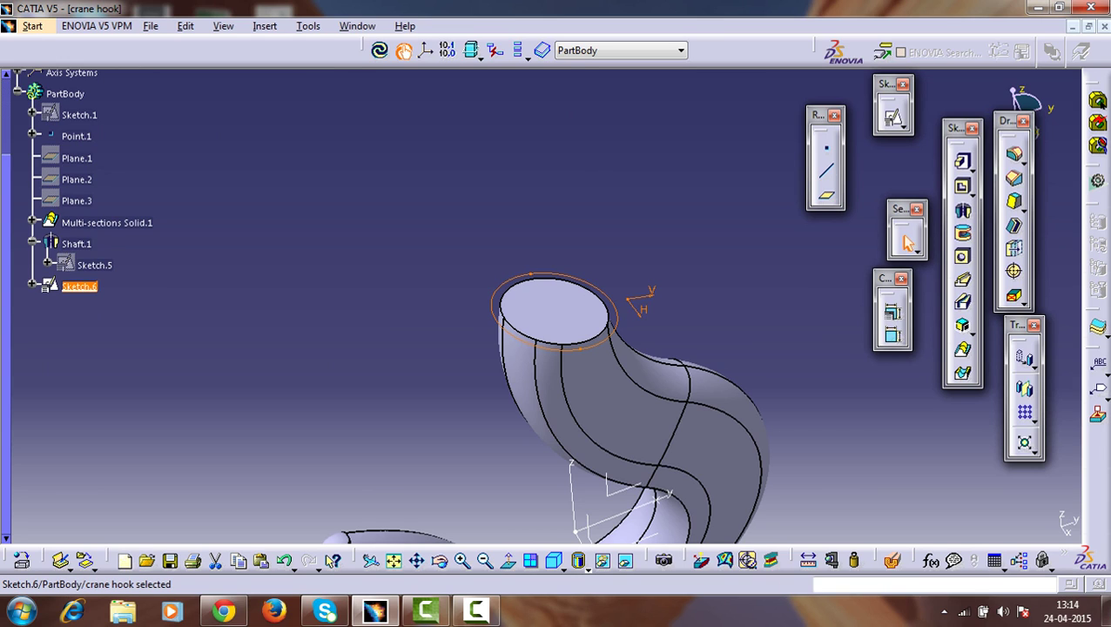
# Insert a new body into the crane hook part.
pyautogui.click(265, 25)
pyautogui.click(287, 64)
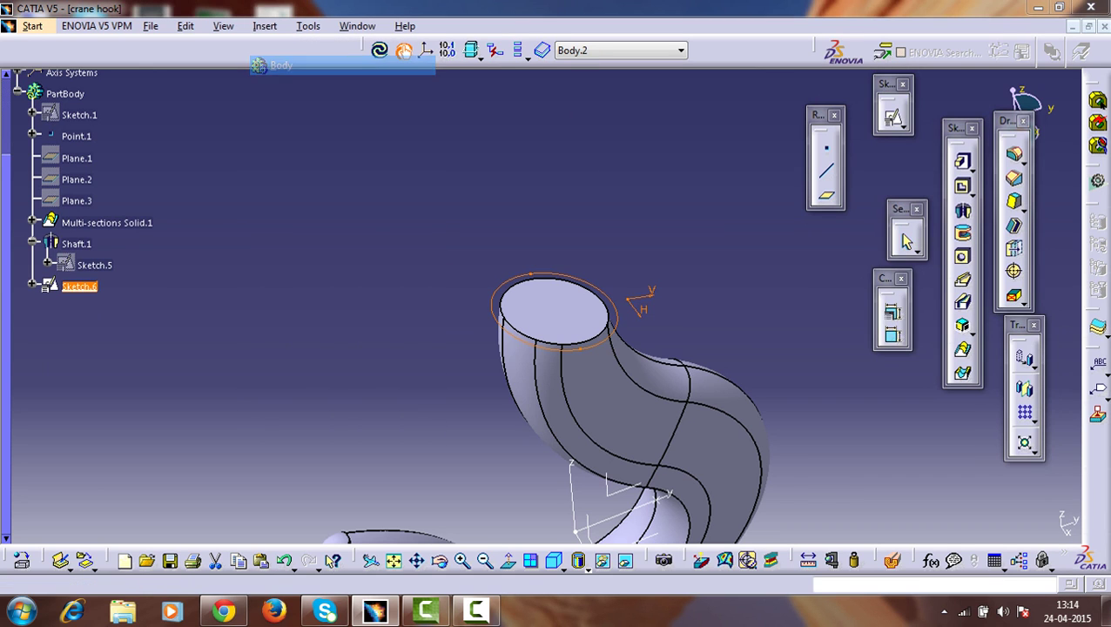
pyautogui.click(681, 341)
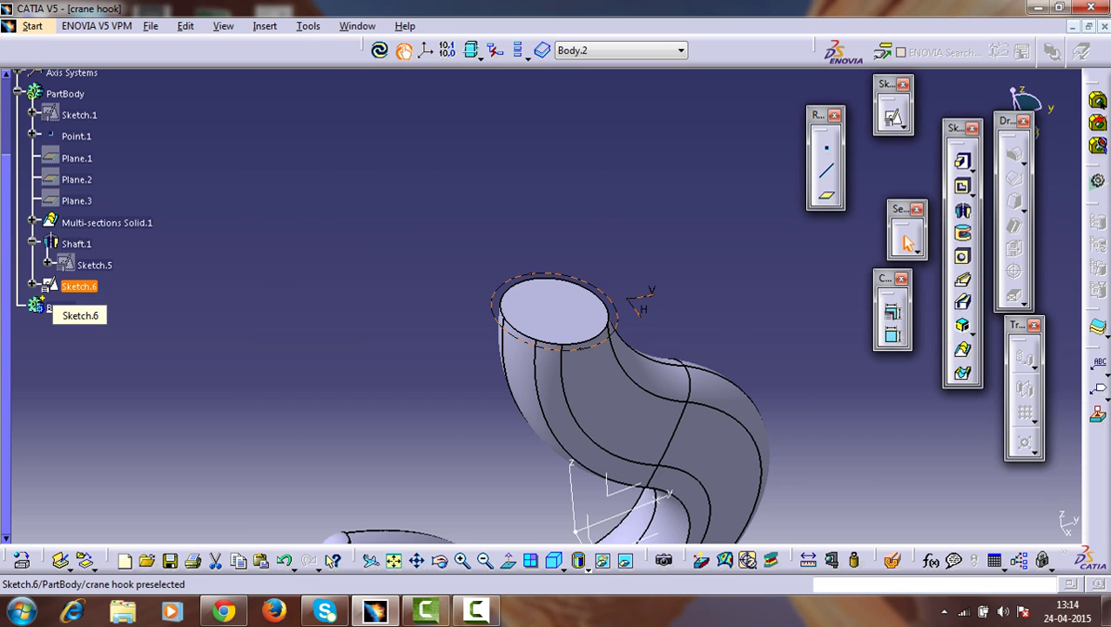
# Cut the sketch of the 70 mm circle out of the main part body.
pyautogui.rightClick(79, 286)
pyautogui.click(97, 289)
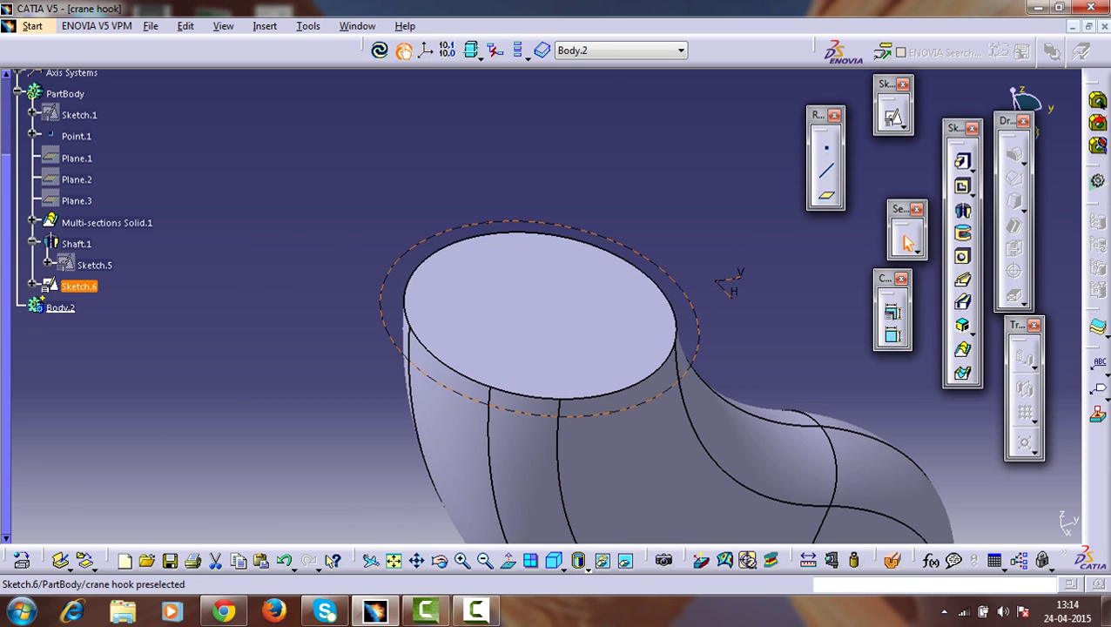
pyautogui.rightClick(69, 286)
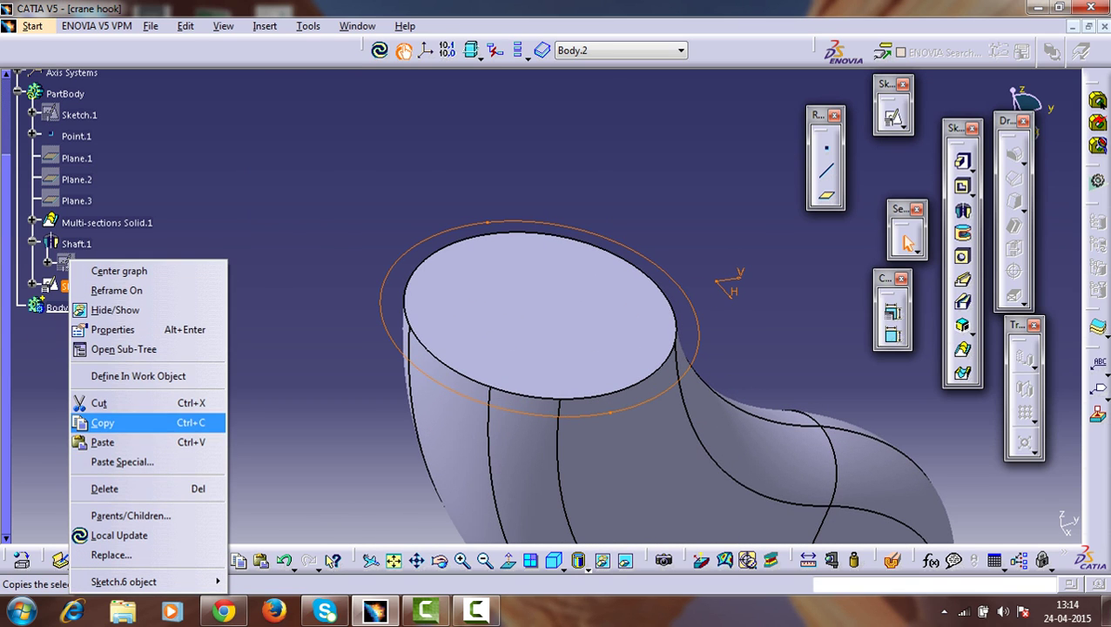
pyautogui.click(98, 402)
# Copy the empty new body, paste it into the part, and undo the paste.
pyautogui.click(54, 285)
pyautogui.rightClick(58, 286)
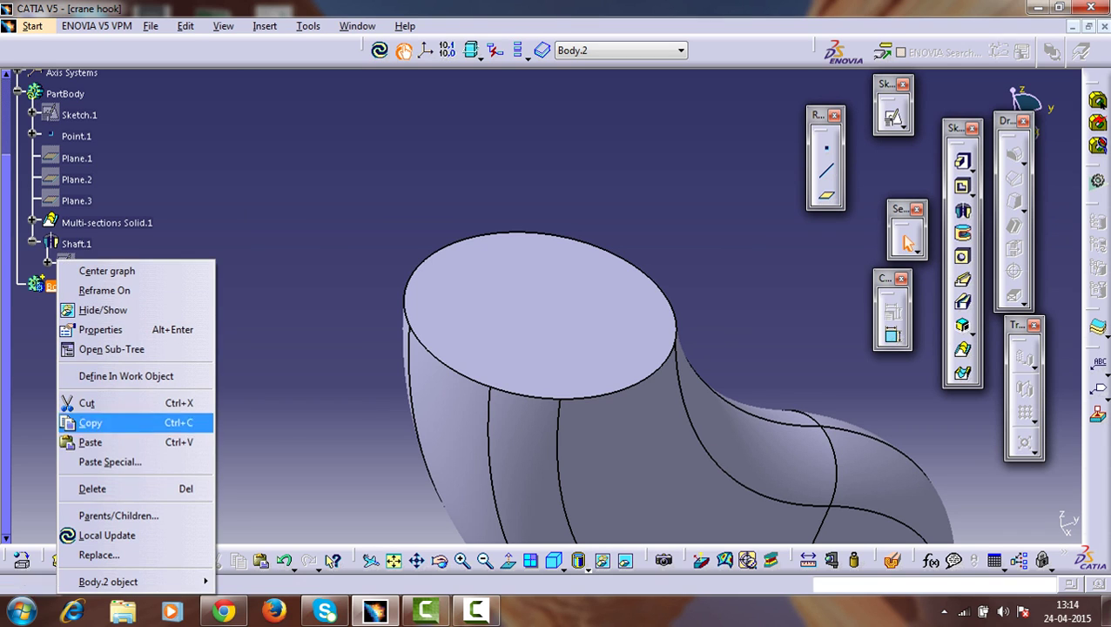
pyautogui.click(90, 422)
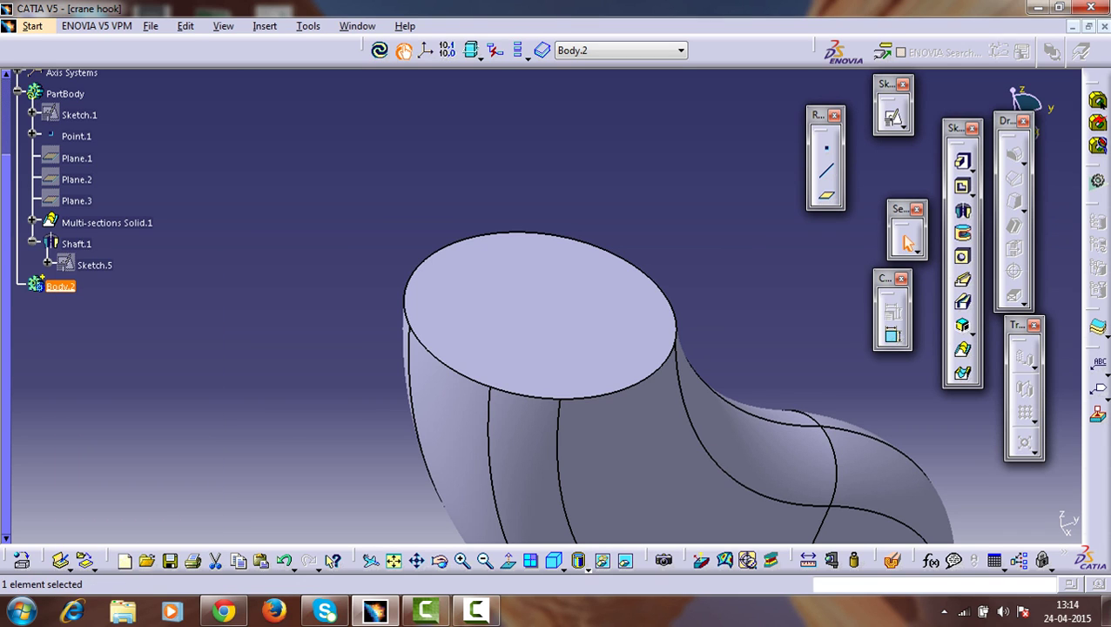
pyautogui.rightClick(59, 286)
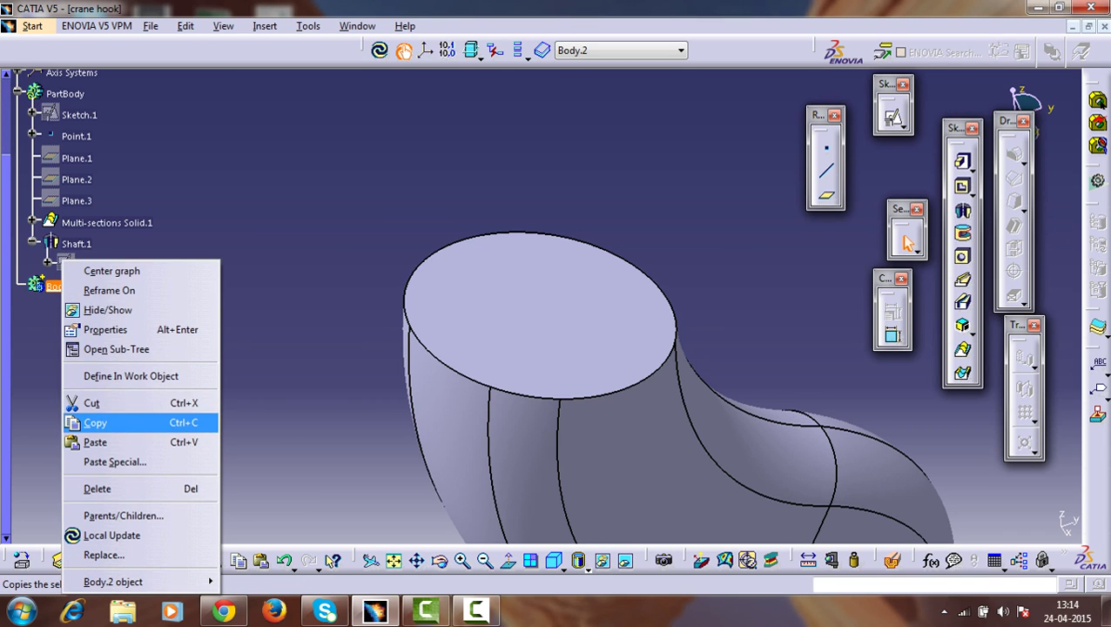
pyautogui.click(96, 442)
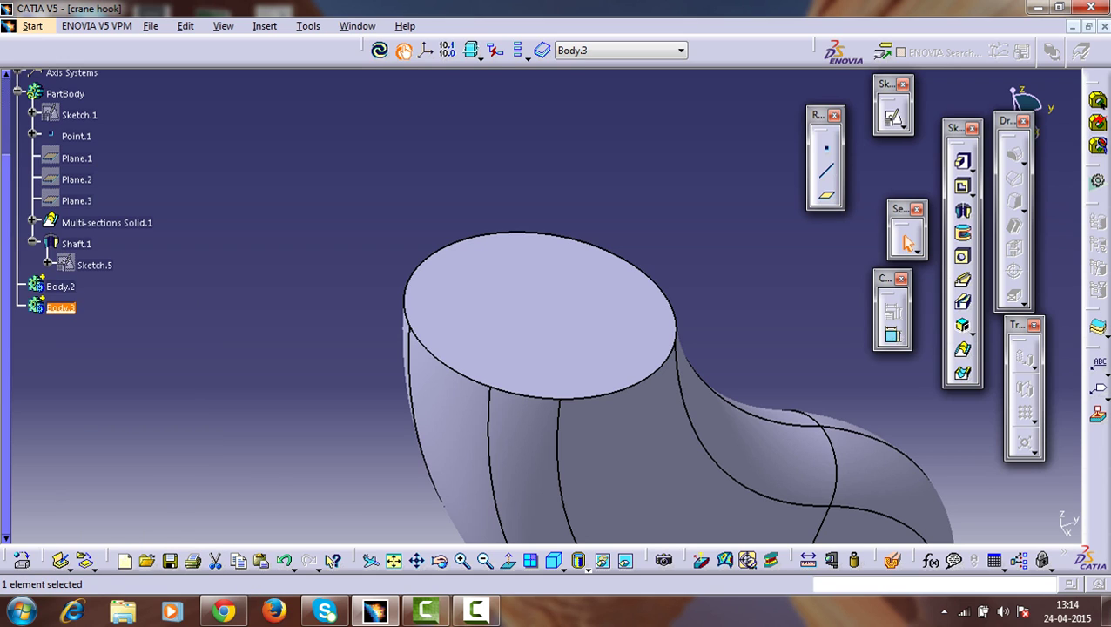
pyautogui.hotkey('ctrl', 'z')
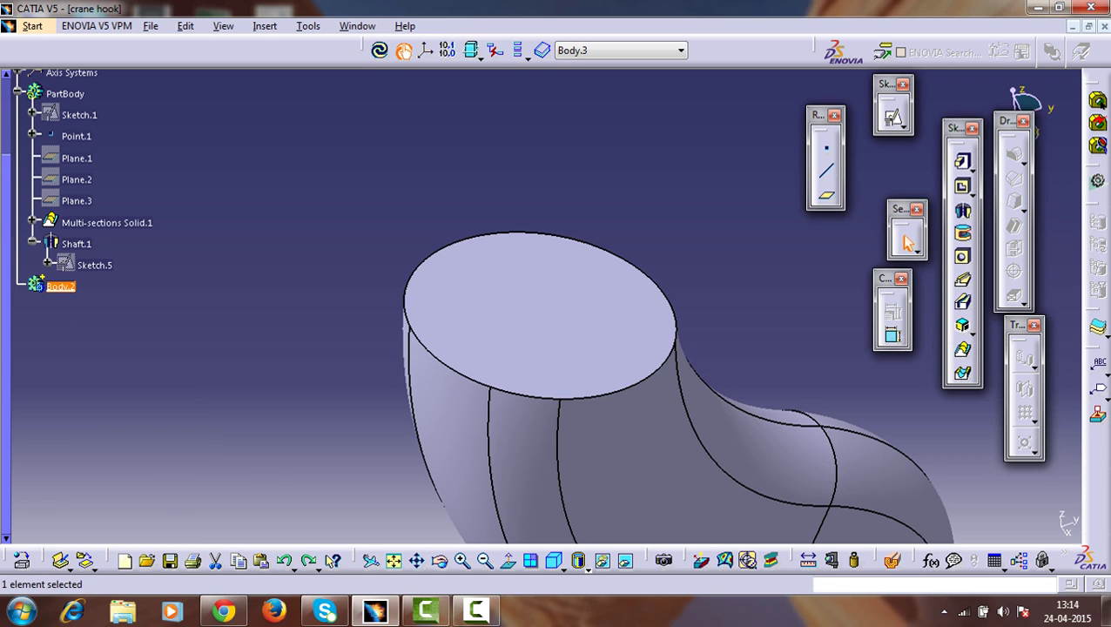
pyautogui.press('Escape')
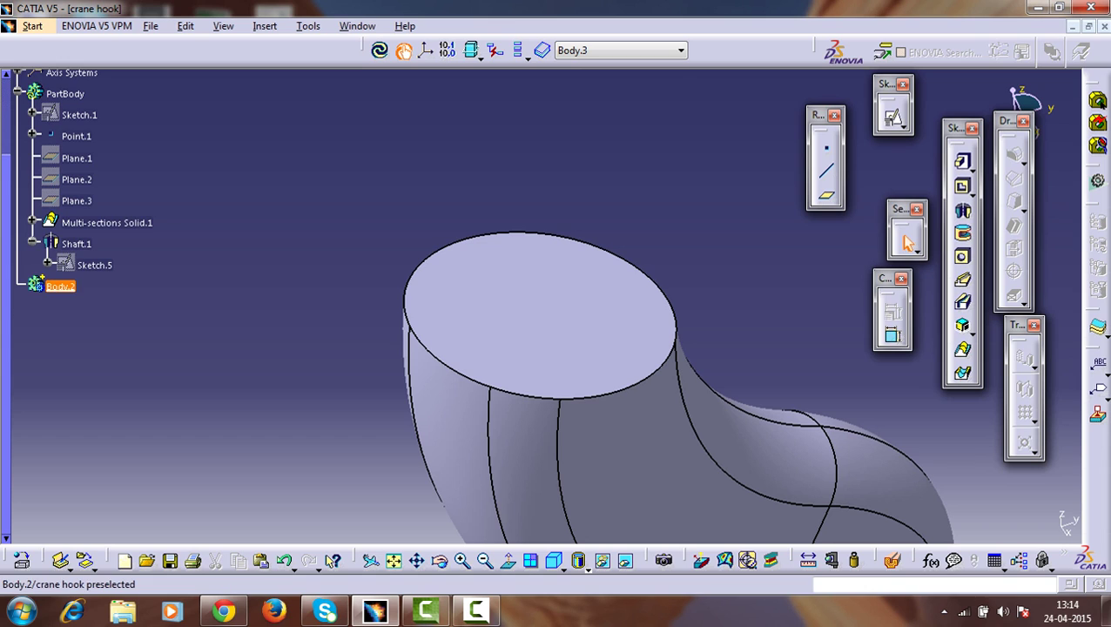
# Start a positioned sketch inside Body.2 on the flat face at the hook's upper end.
pyautogui.click(60, 286)
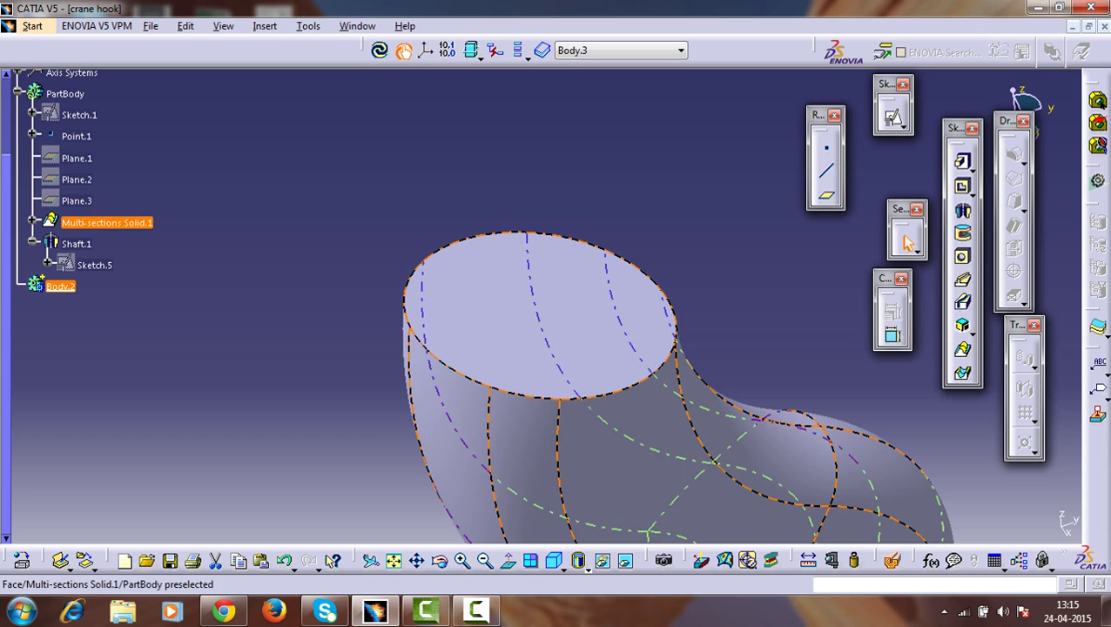
pyautogui.click(543, 317)
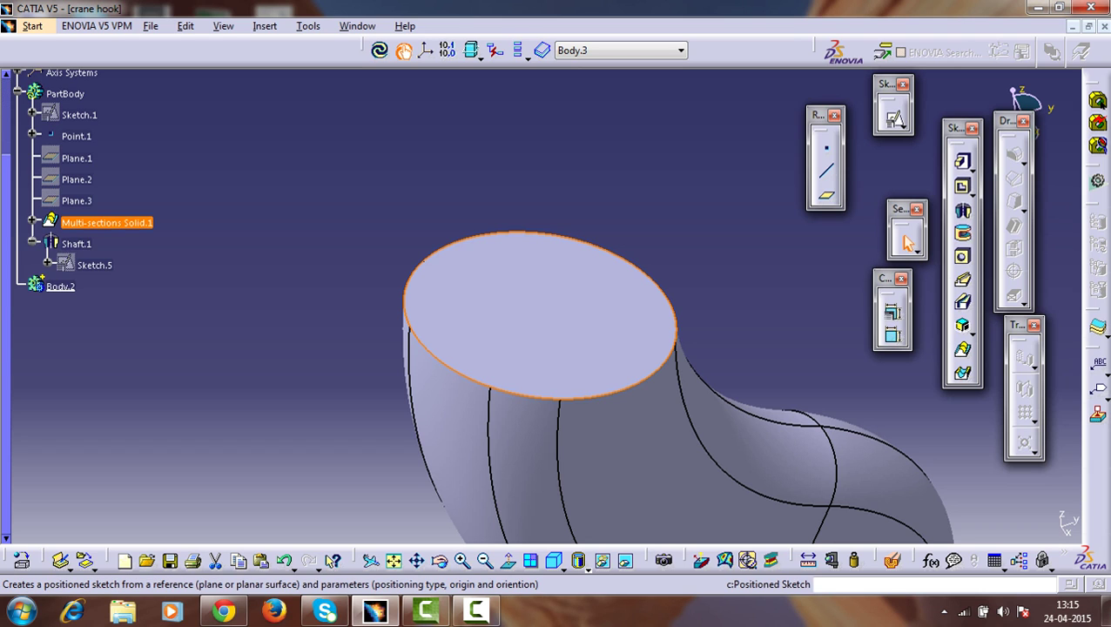
pyautogui.click(906, 243)
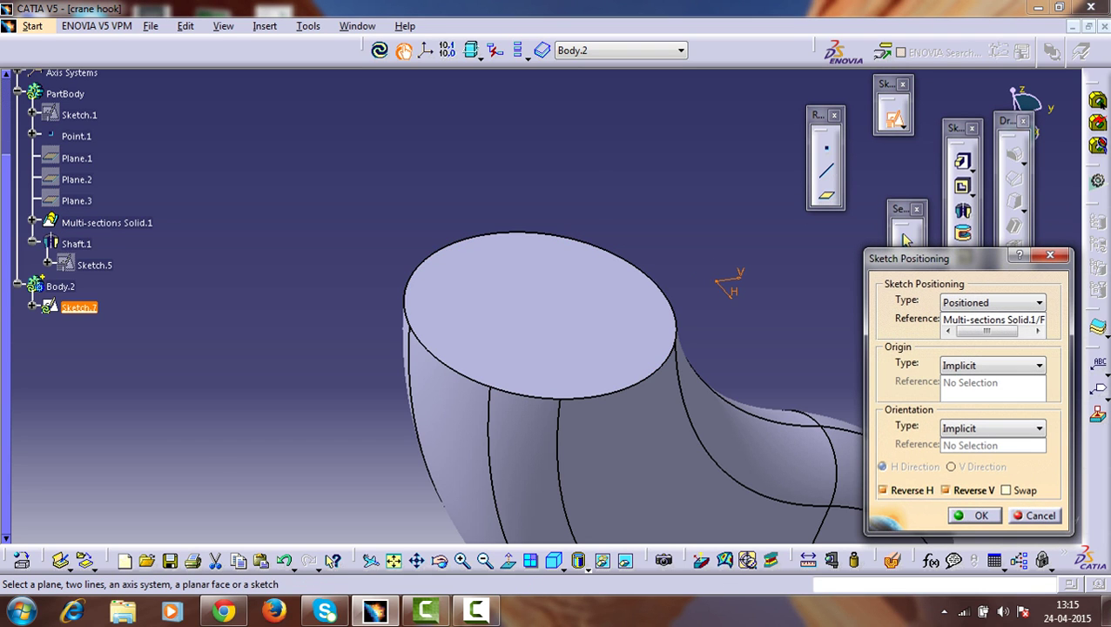
pyautogui.click(973, 515)
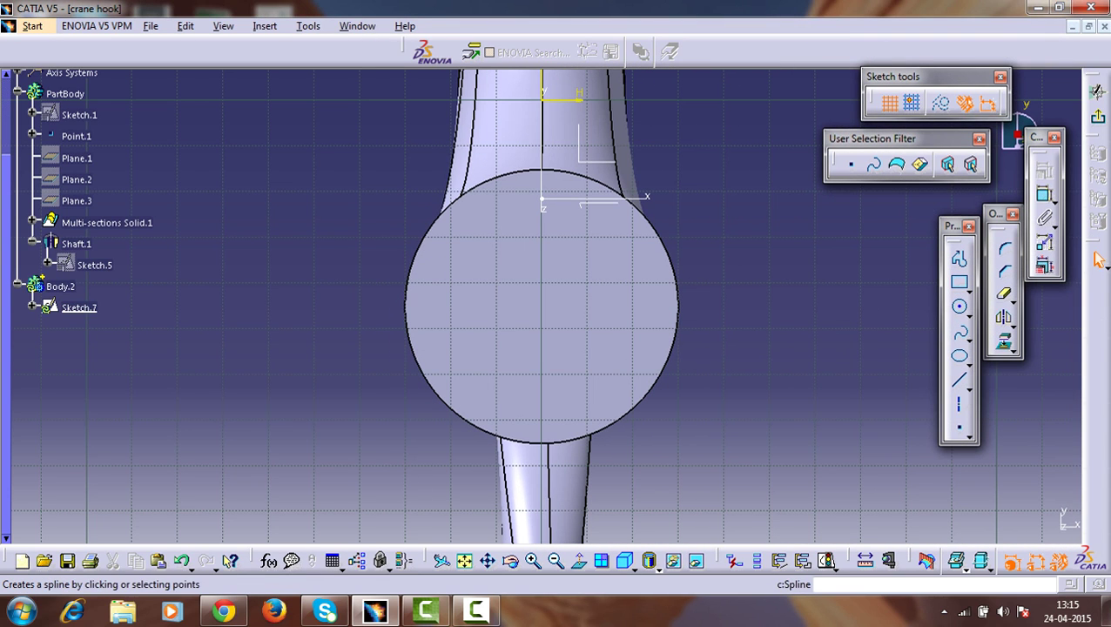
# Draw a circle in the empty area beside the hook's upper end face.
pyautogui.click(958, 305)
pyautogui.click(781, 399)
pyautogui.click(789, 335)
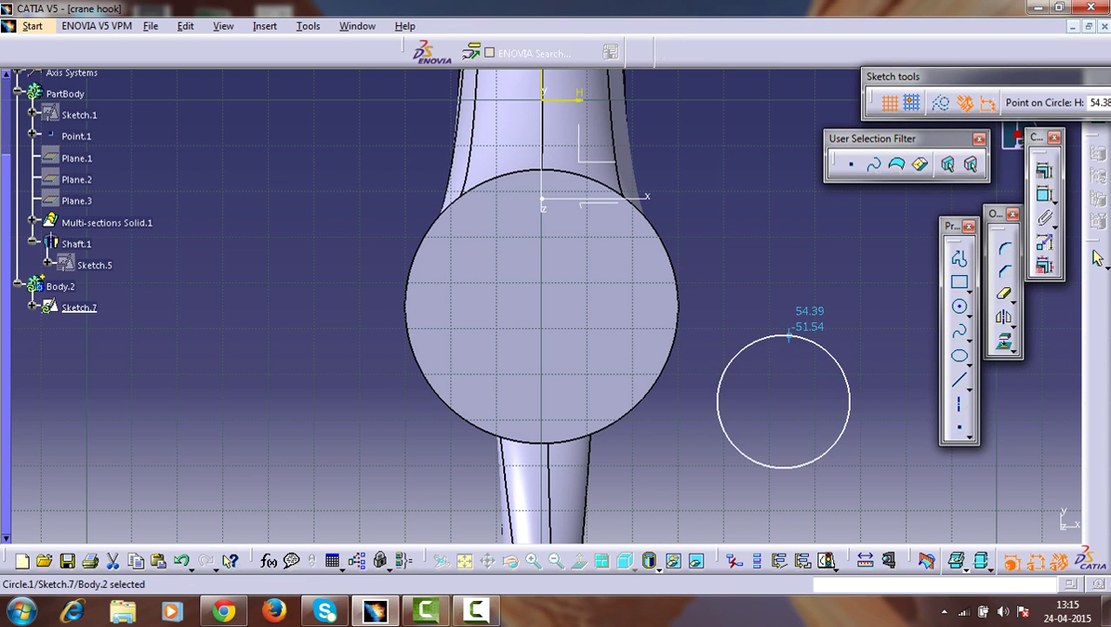
# Dimension the diameter of the circle beside the hook's end face and set it to 70 mm.
pyautogui.click(1043, 194)
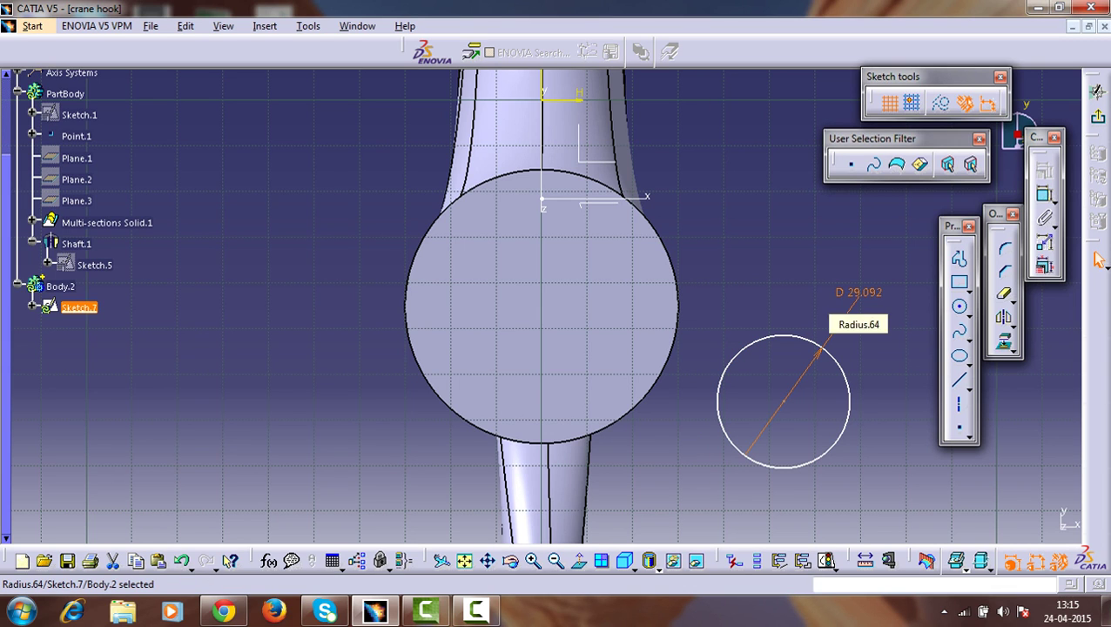
pyautogui.doubleClick(836, 325)
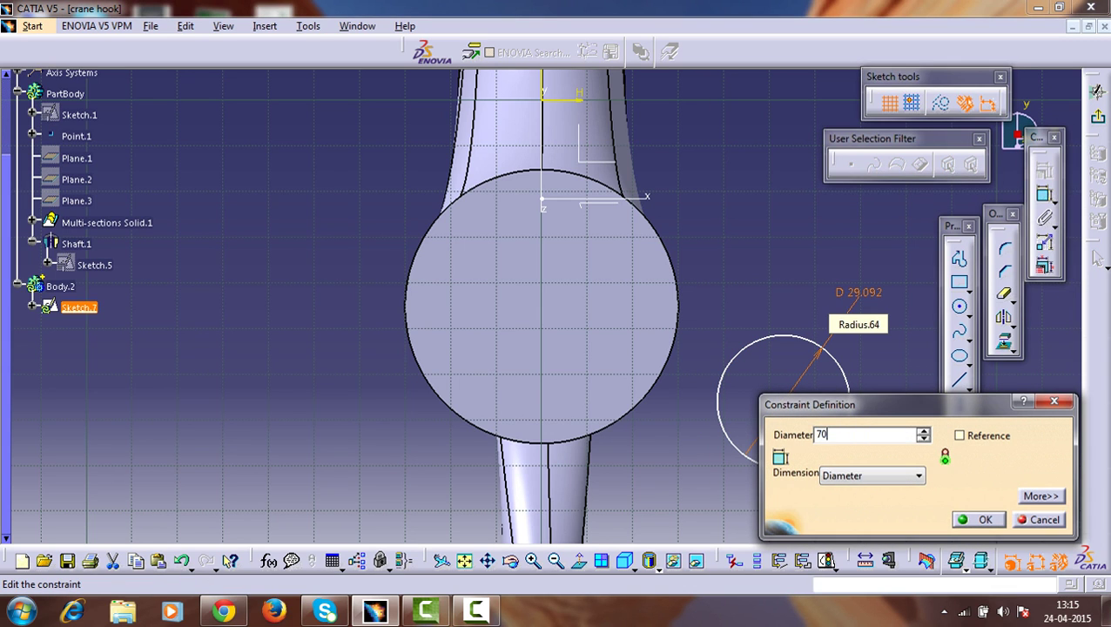
pyautogui.press('Return')
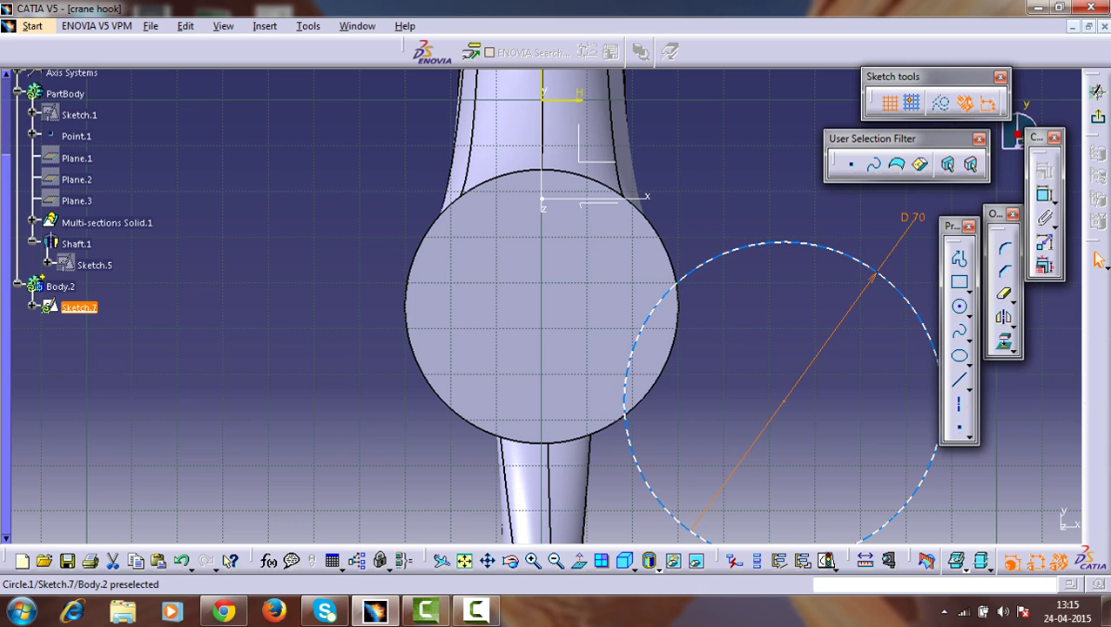
# Make the 70 mm circle concentric with the hook's round end face and exit the sketch.
pyautogui.keyDown('ctrl'); pyautogui.click(698, 267); pyautogui.keyUp('ctrl')
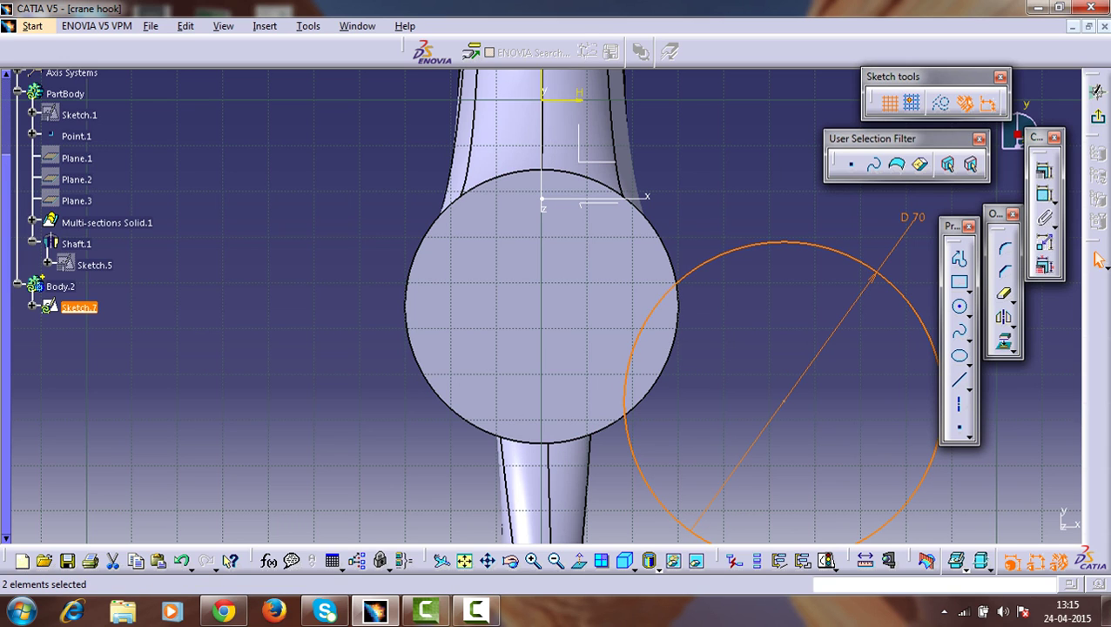
pyautogui.click(698, 266)
pyautogui.keyDown('ctrl'); pyautogui.click(668, 257); pyautogui.keyUp('ctrl')
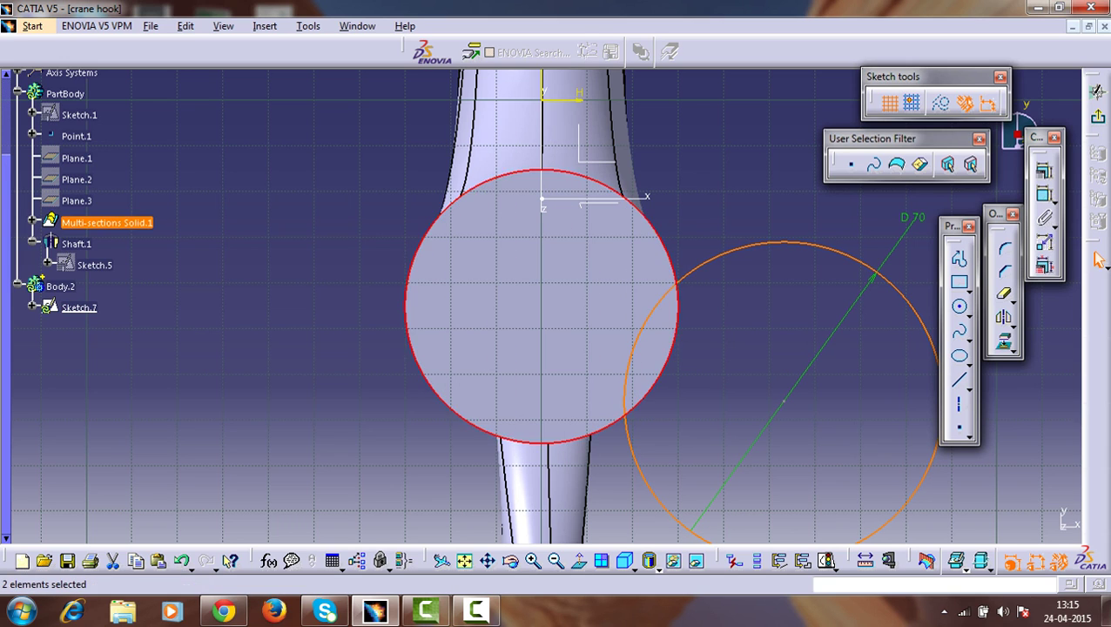
pyautogui.click(1043, 194)
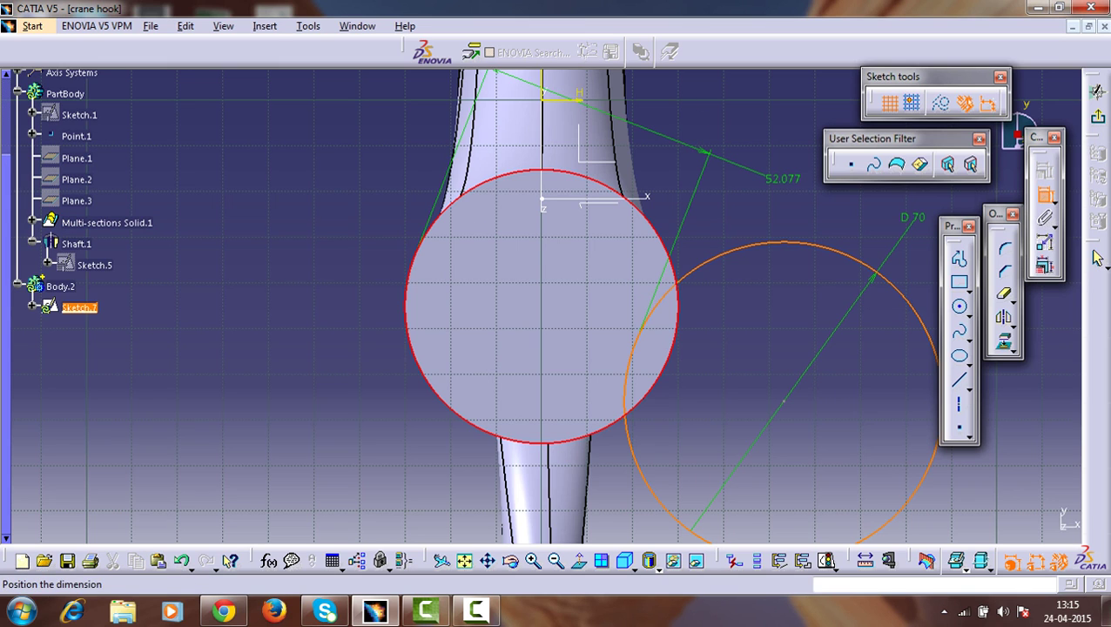
pyautogui.rightClick(784, 183)
pyautogui.click(834, 302)
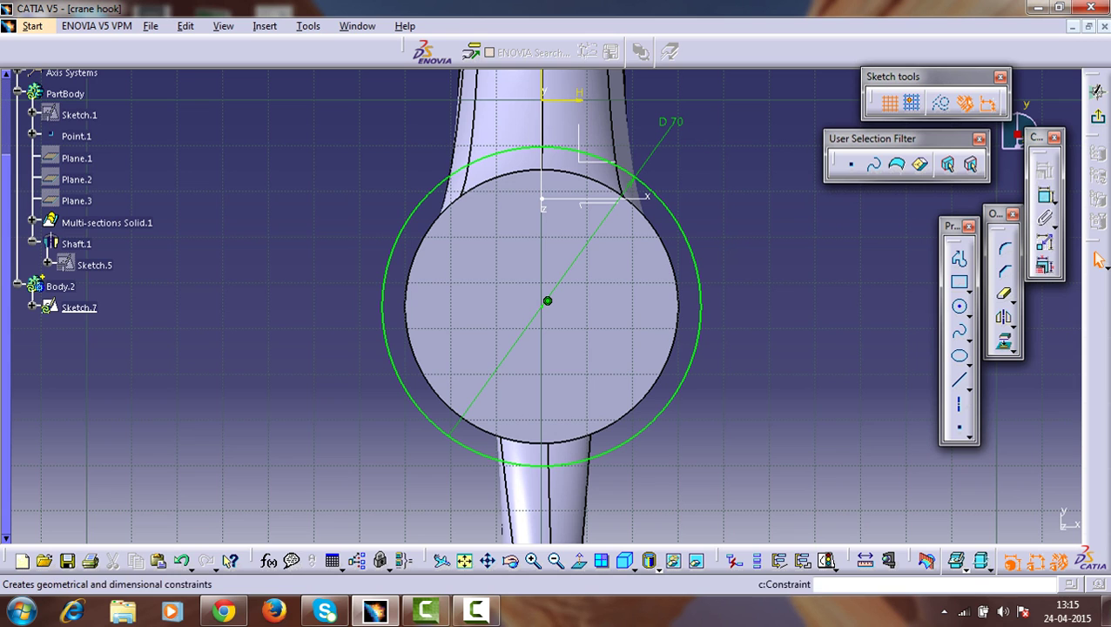
pyautogui.click(1044, 194)
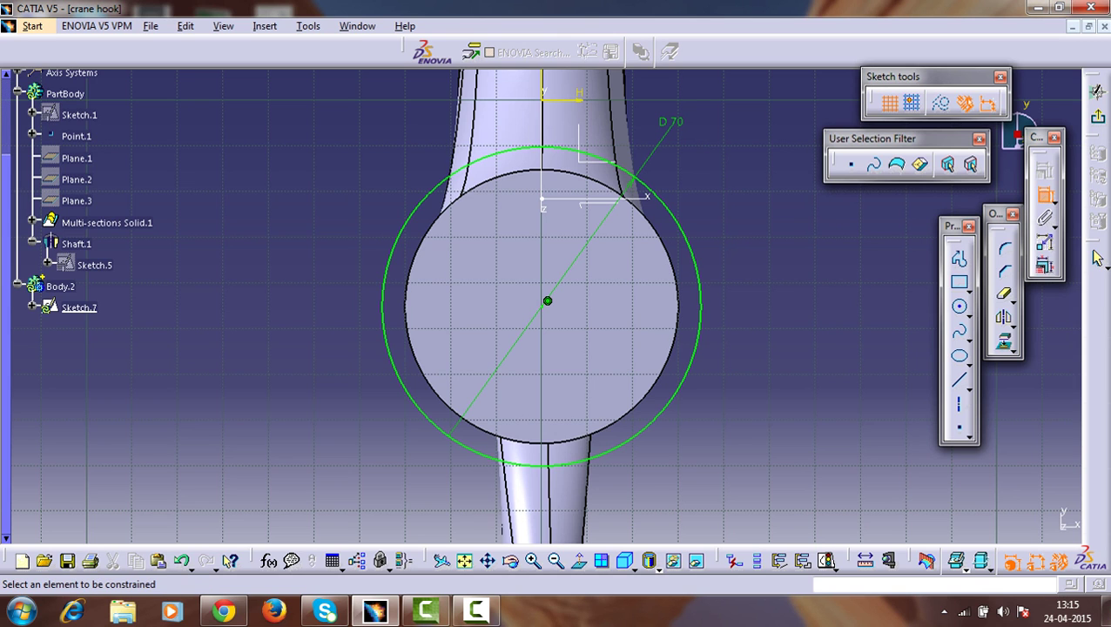
pyautogui.click(1097, 117)
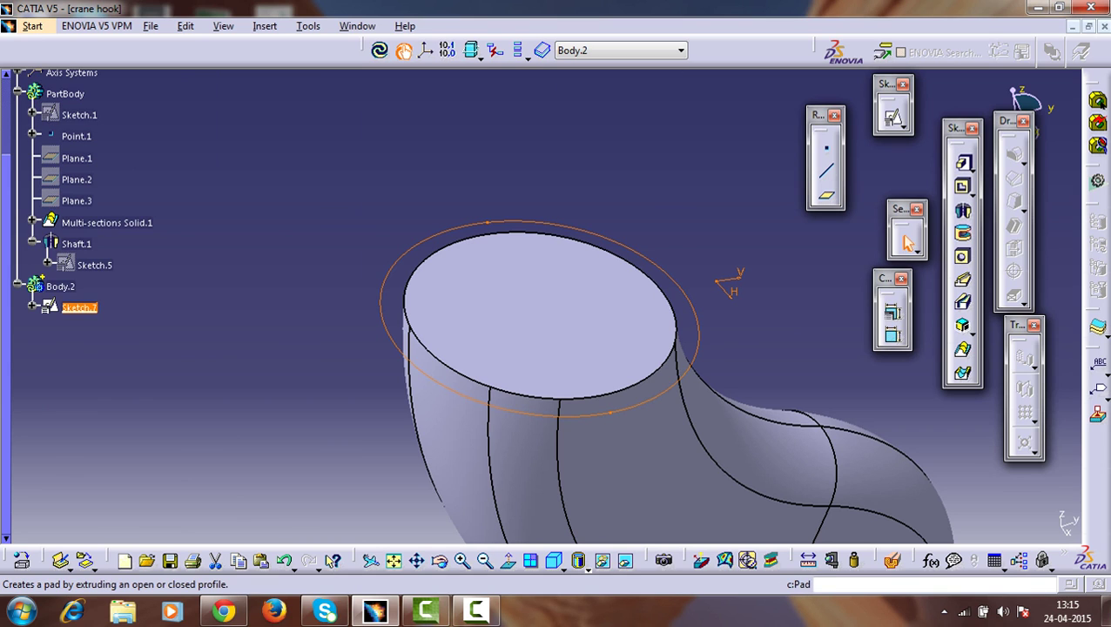
# Pad the 70 mm circle sketch by 22 mm to form a collar on the hook's upper end.
pyautogui.click(962, 162)
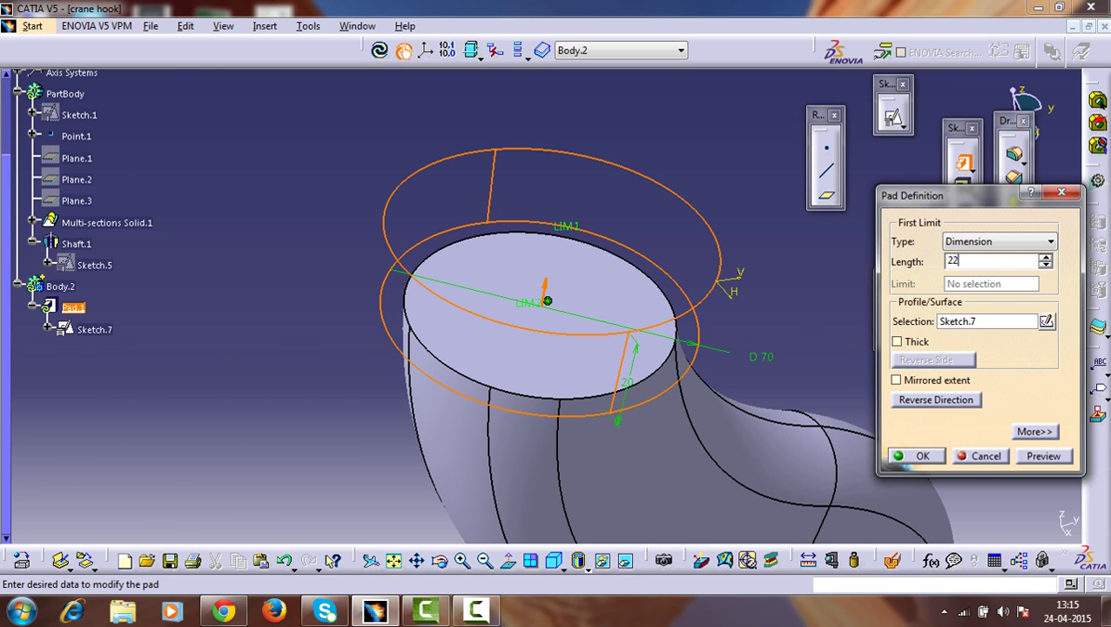
pyautogui.press('Return')
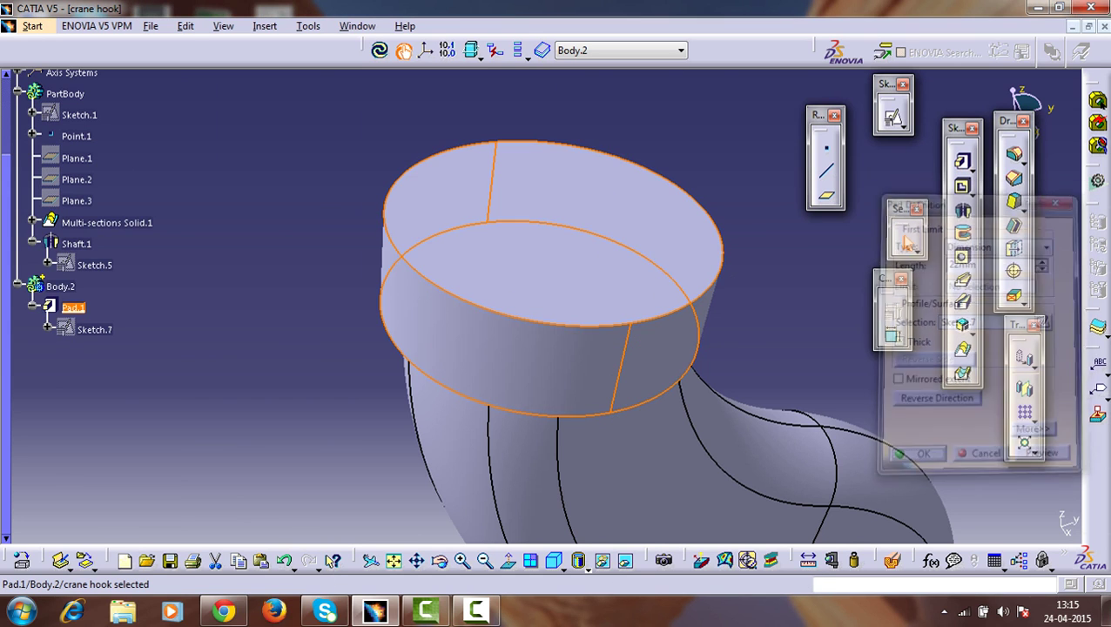
# Assemble Body.2, which holds the collar, into the main part body.
pyautogui.rightClick(52, 285)
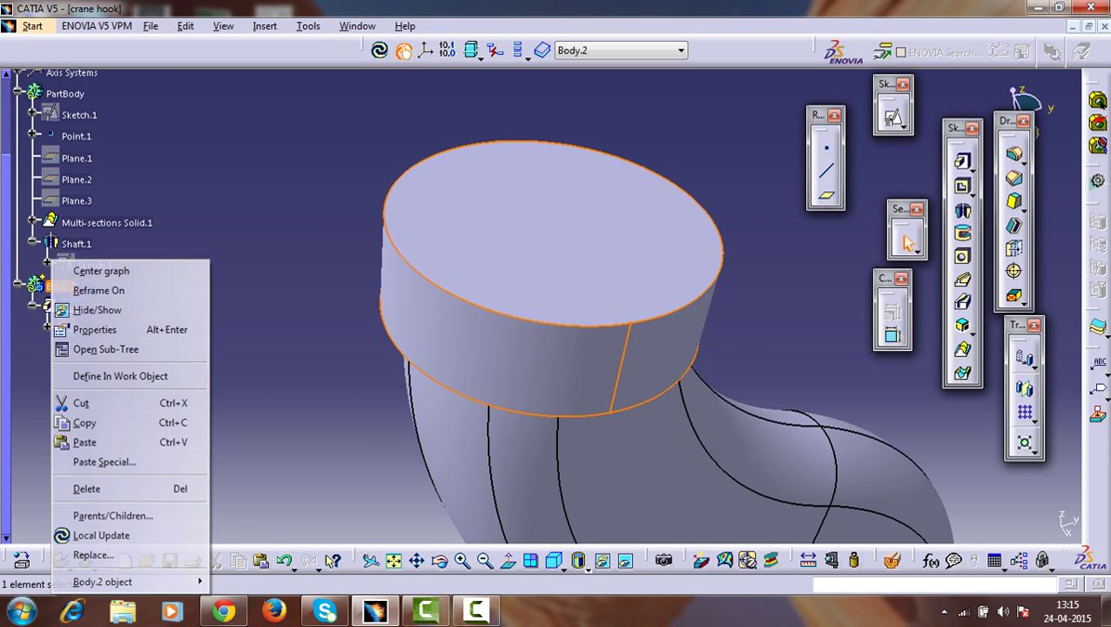
pyautogui.moveTo(131, 581)
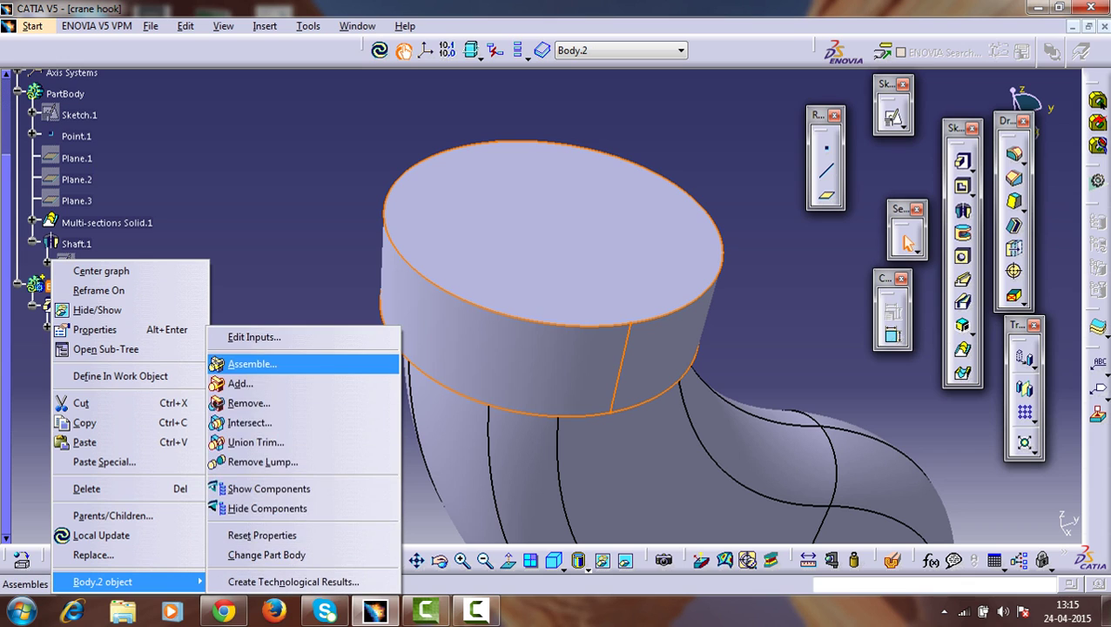
pyautogui.click(251, 364)
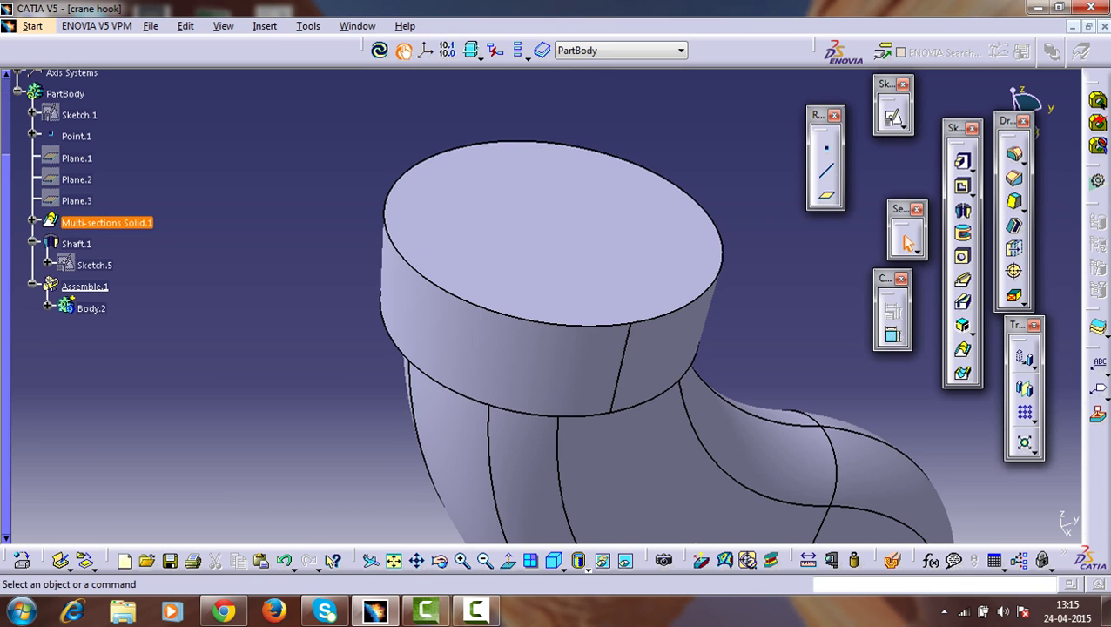
# Start a positioned sketch on the collar's flat upper face with implicit origin and orientation.
pyautogui.click(562, 261)
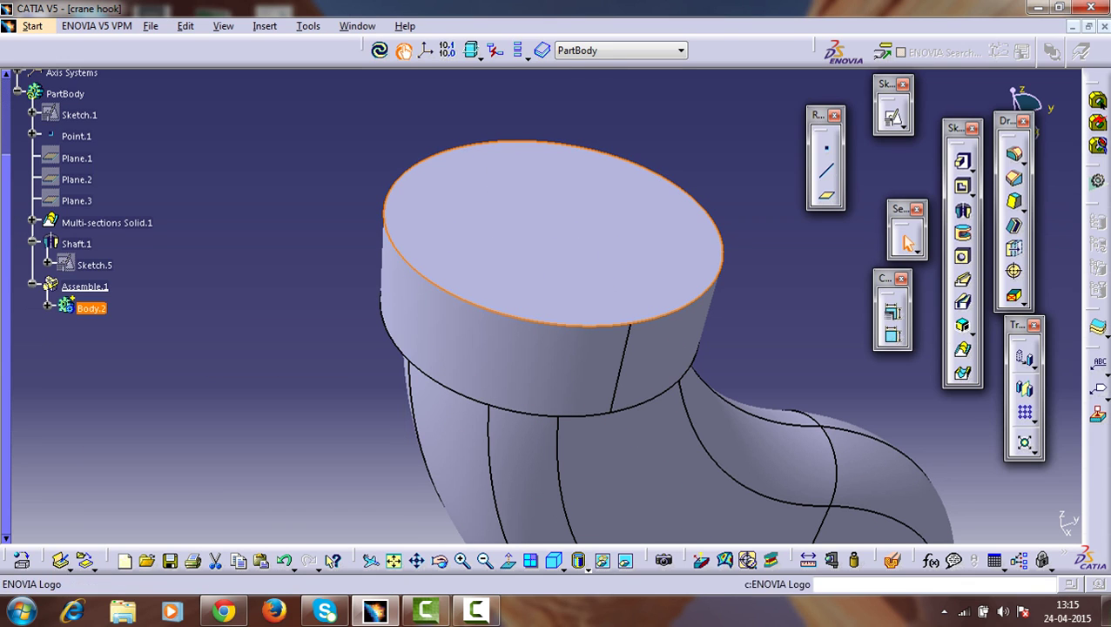
pyautogui.click(893, 117)
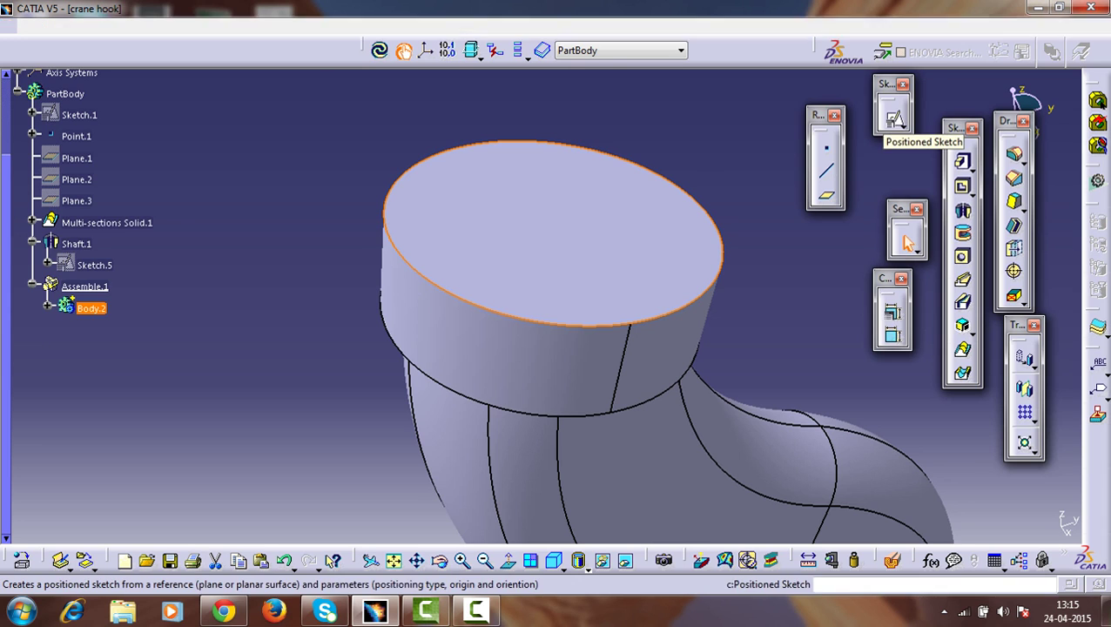
pyautogui.click(893, 118)
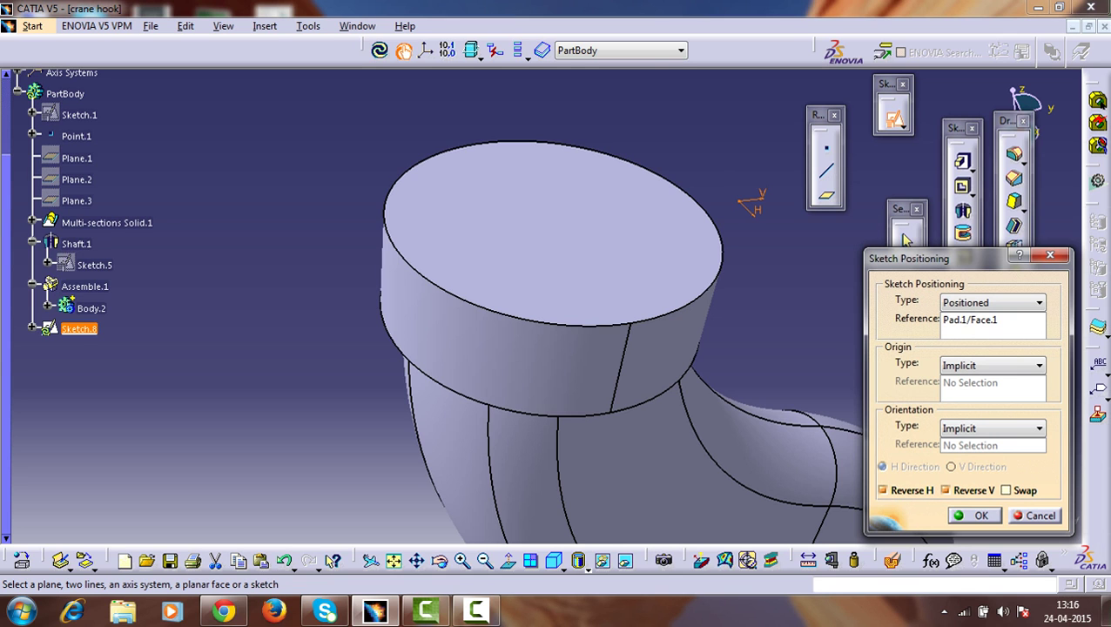
pyautogui.click(974, 515)
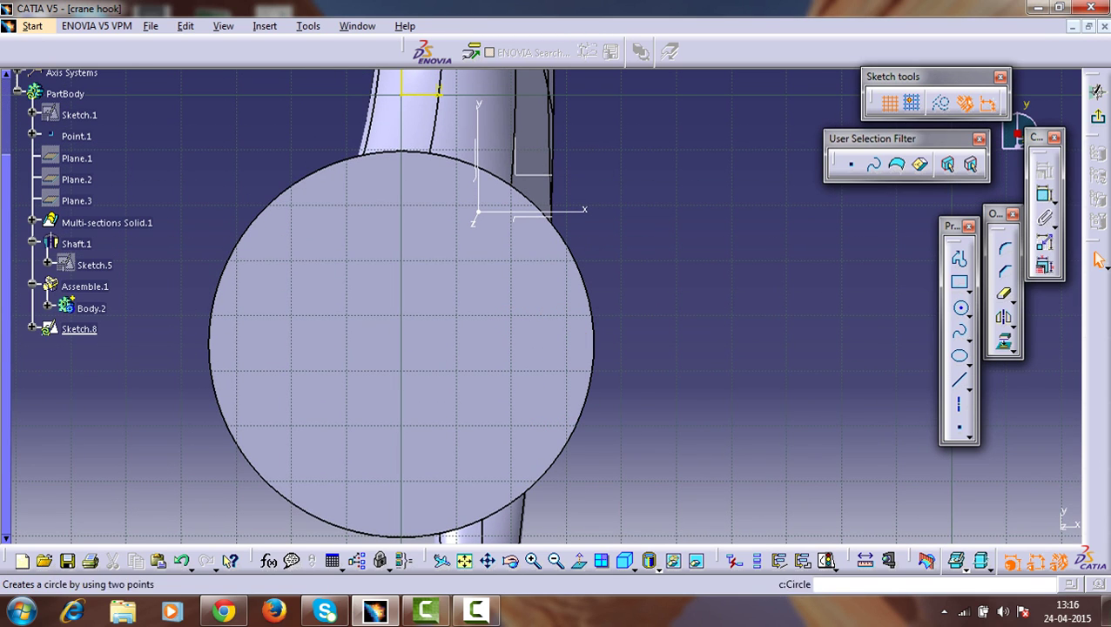
# Draw a circle in the empty area beside the collar face and set its diameter to 52 mm.
pyautogui.click(958, 306)
pyautogui.click(758, 320)
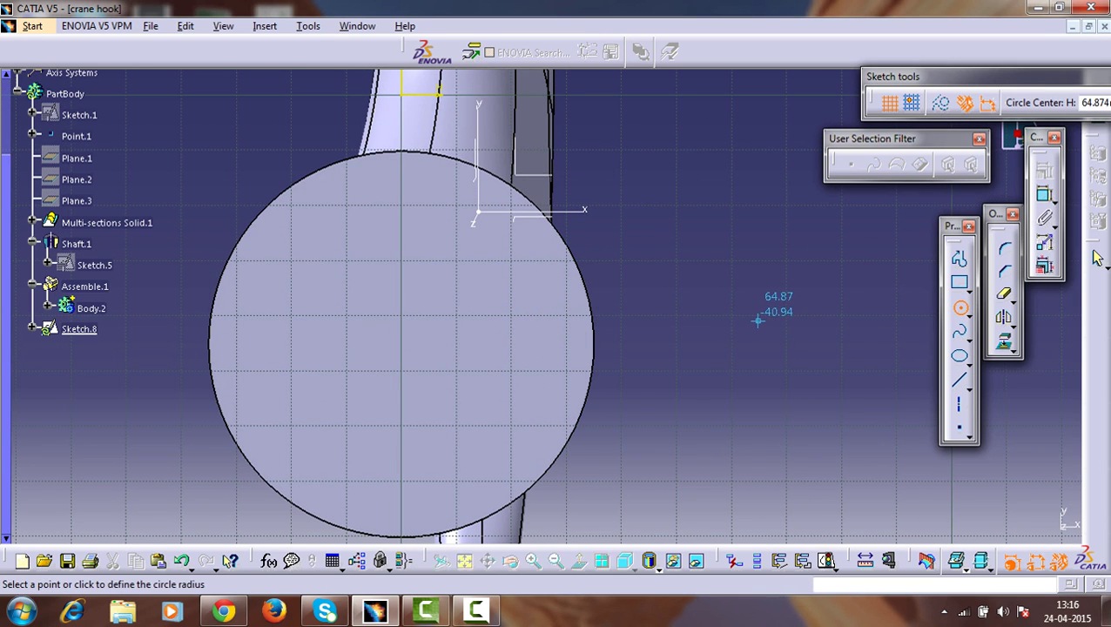
pyautogui.click(767, 269)
pyautogui.click(1044, 195)
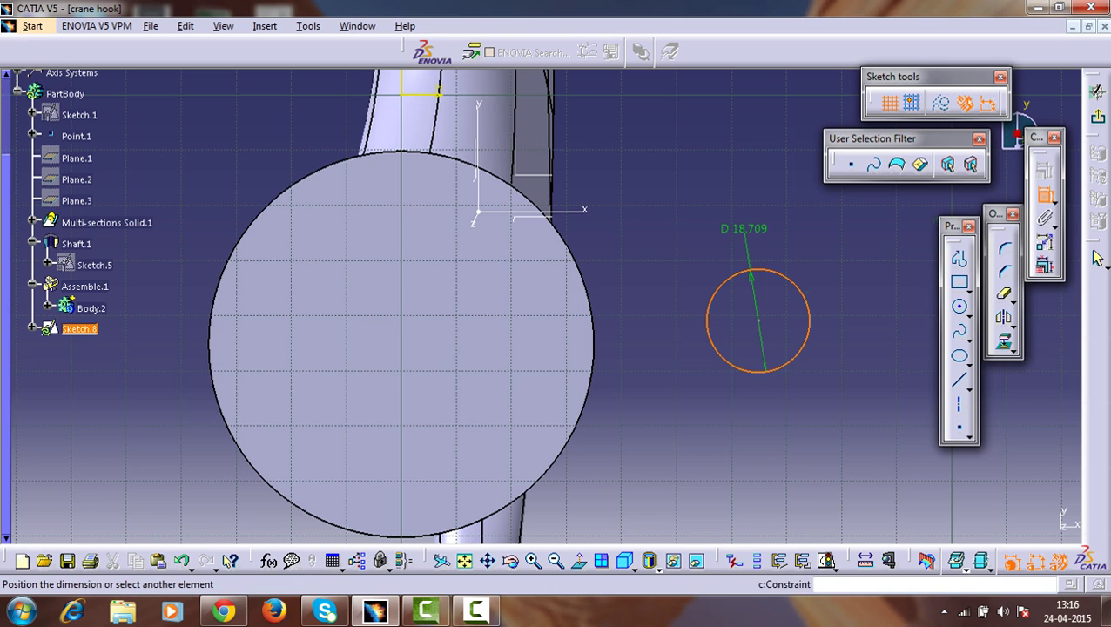
pyautogui.doubleClick(746, 230)
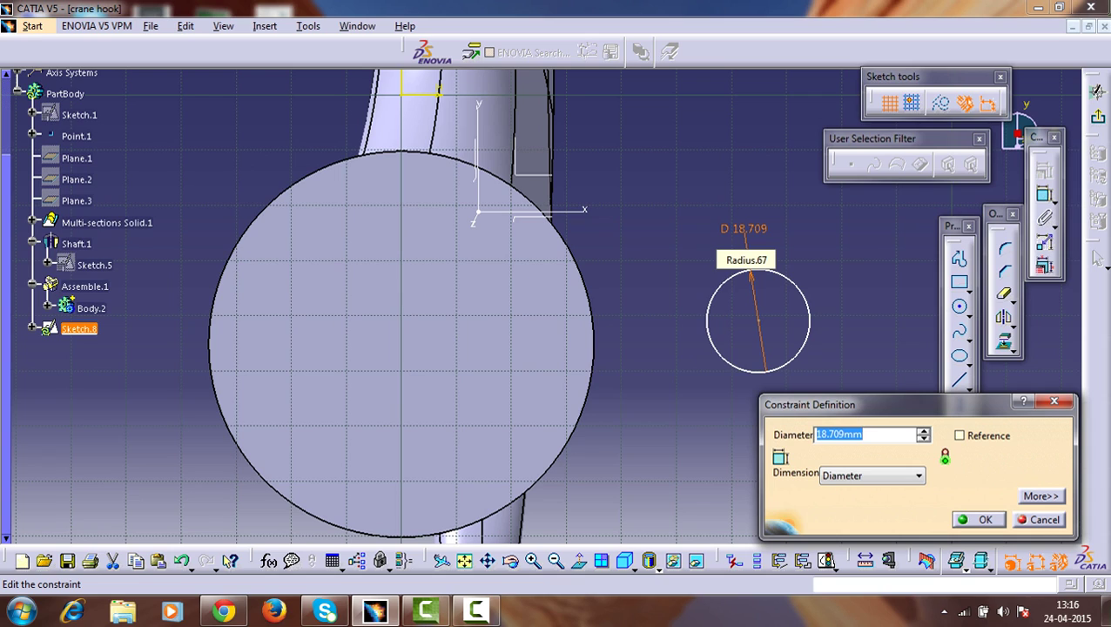
pyautogui.write('7')
pyautogui.press('BackSpace')
pyautogui.write('52')
pyautogui.press('Return')
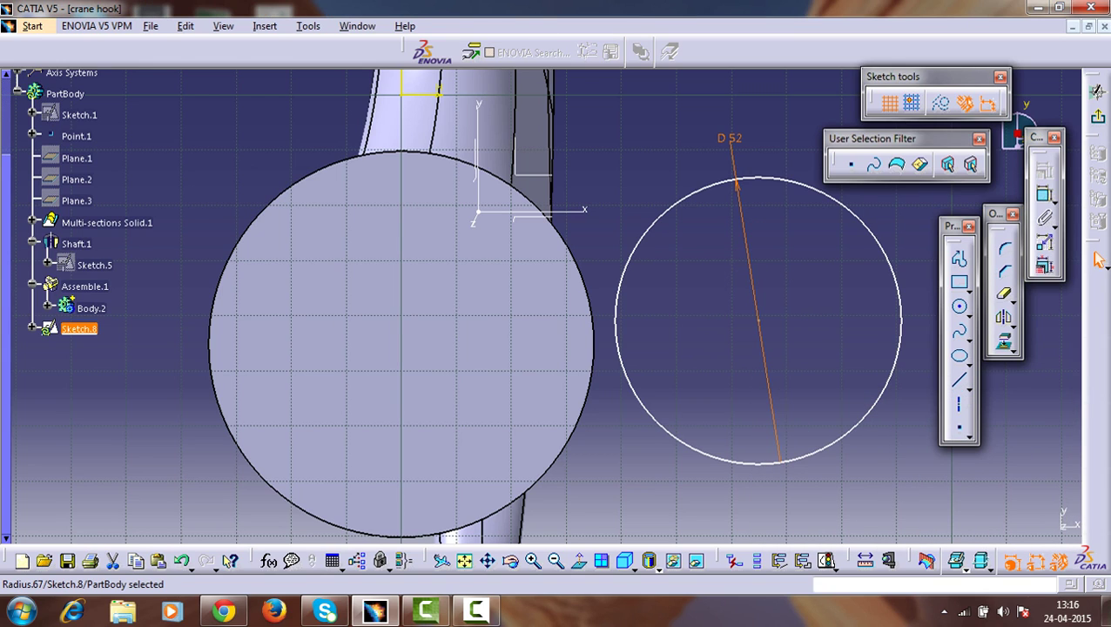
pyautogui.press('Escape')
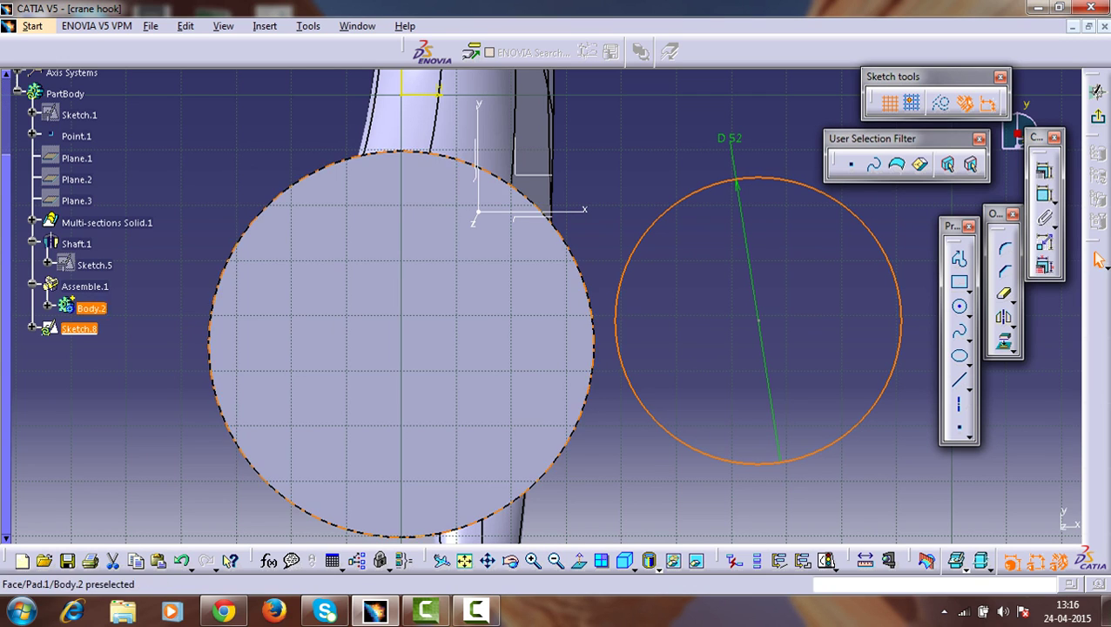
# Make the 52 mm circle concentric with the collar's outer edge and exit the sketch.
pyautogui.keyDown('ctrl'); pyautogui.click(590, 300); pyautogui.keyUp('ctrl')
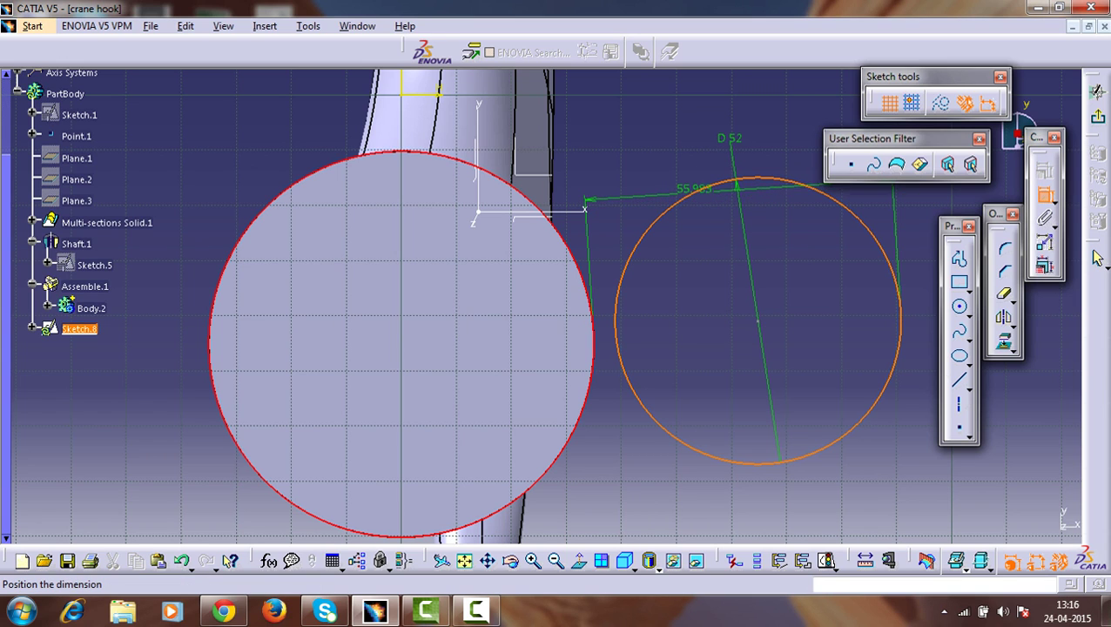
pyautogui.rightClick(693, 193)
pyautogui.press('Up')
pyautogui.press('Up')
pyautogui.press('Up')
pyautogui.press('Up')
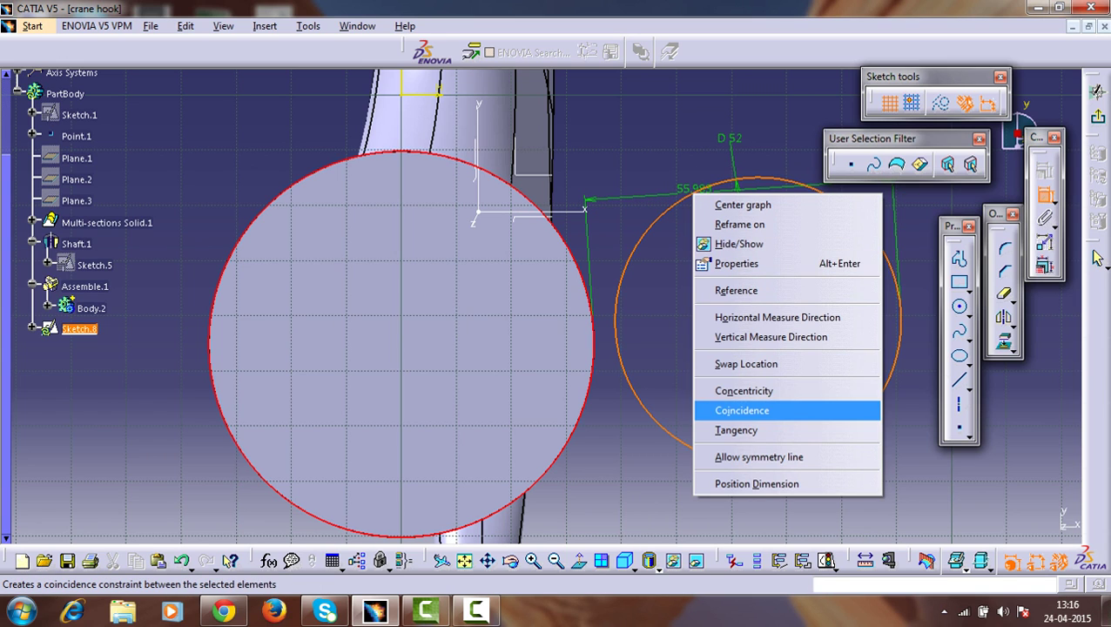
pyautogui.press('Up')
pyautogui.press('Return')
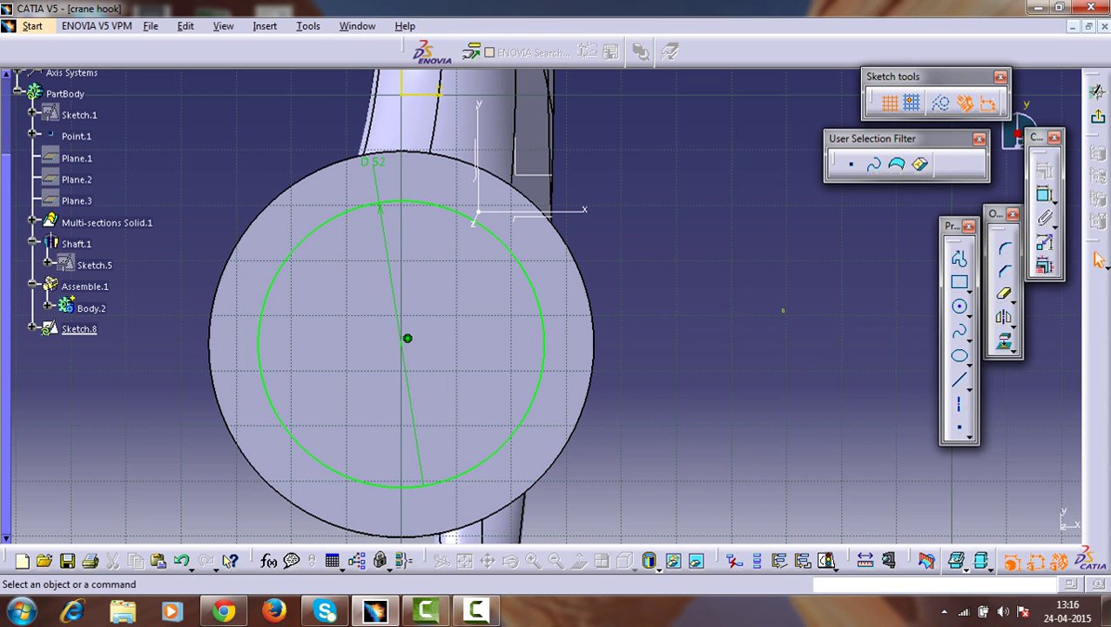
pyautogui.click(1097, 259)
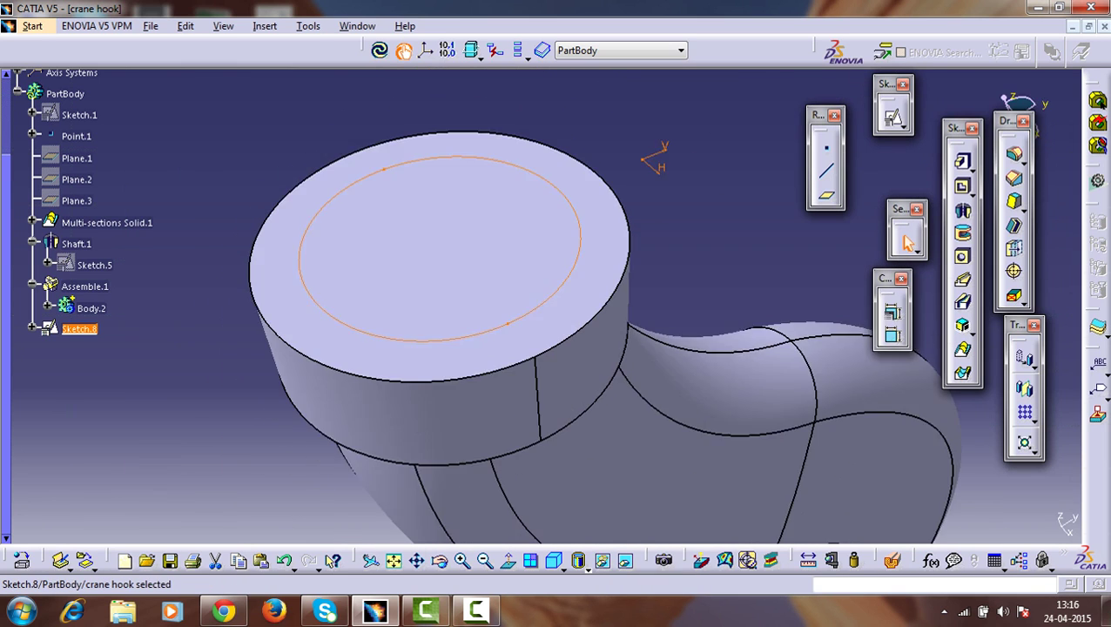
# Pad the 52 mm circle sketch by 170 mm to form the shank above the collar.
pyautogui.click(961, 163)
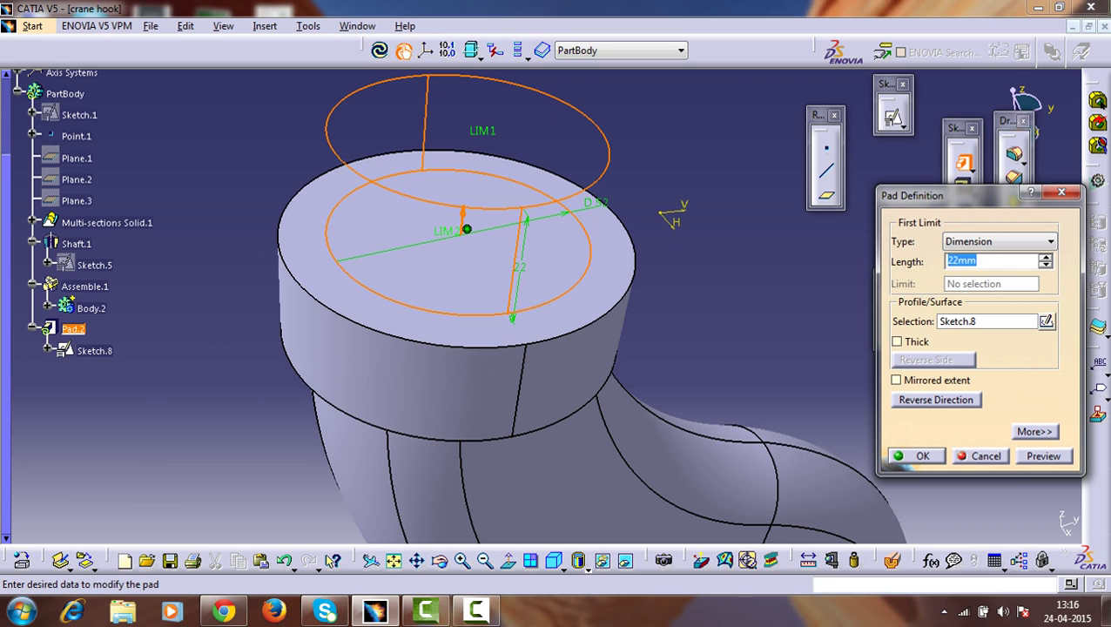
pyautogui.write('170')
pyautogui.click(914, 455)
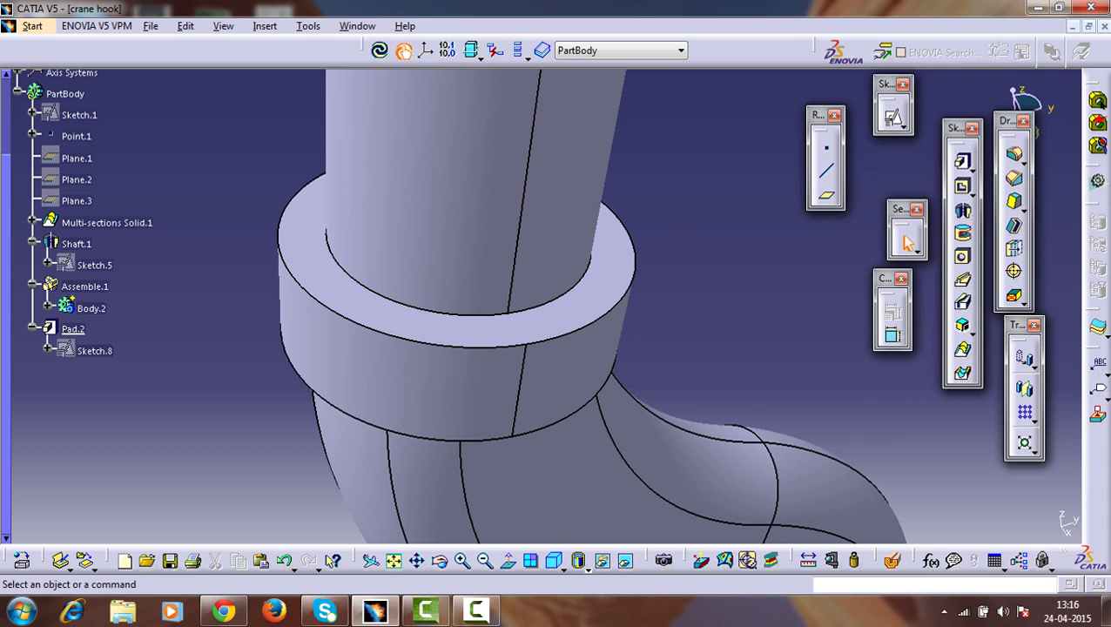
# Insert a new empty body into the part and dismiss the warning.
pyautogui.click(265, 26)
pyautogui.click(272, 62)
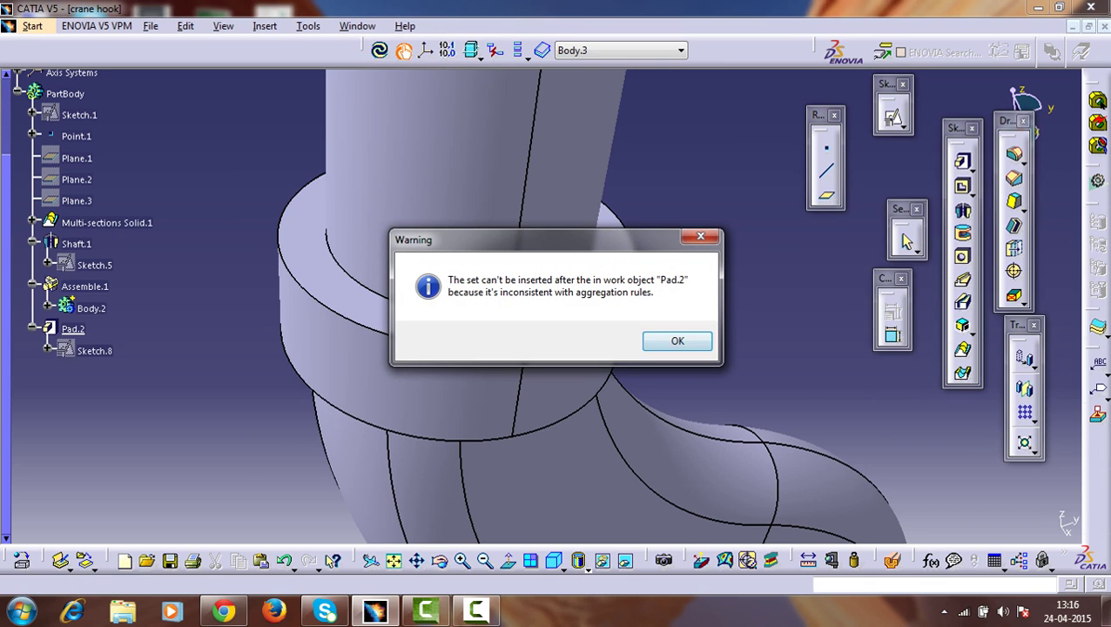
pyautogui.press('Return')
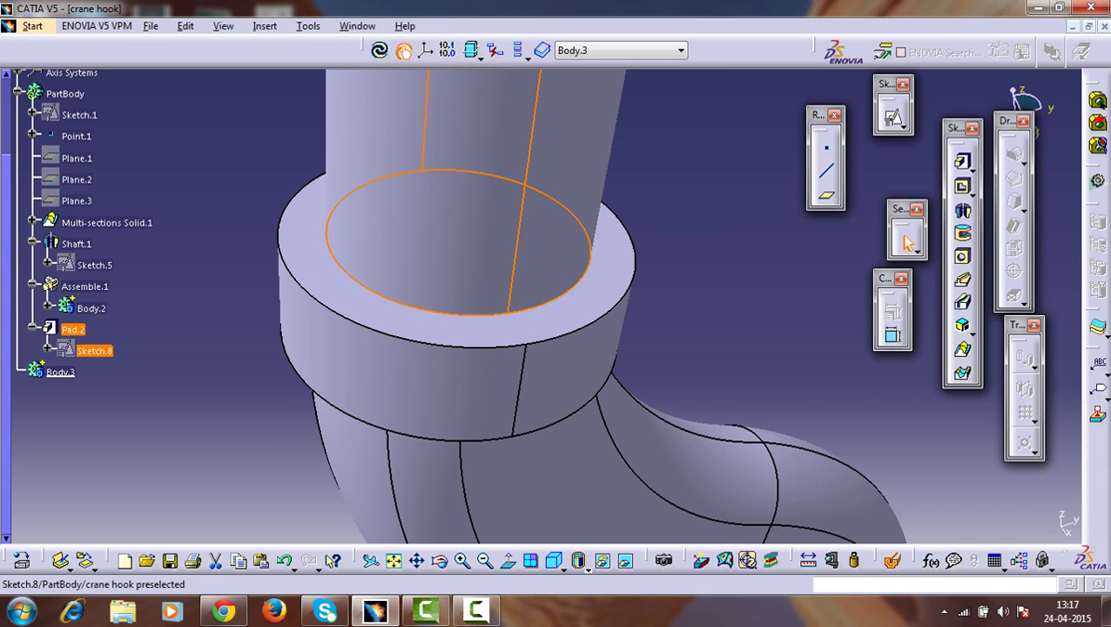
# Cut the shank pad with its sketch out of the main part body and paste it into Body.3.
pyautogui.click(73, 329)
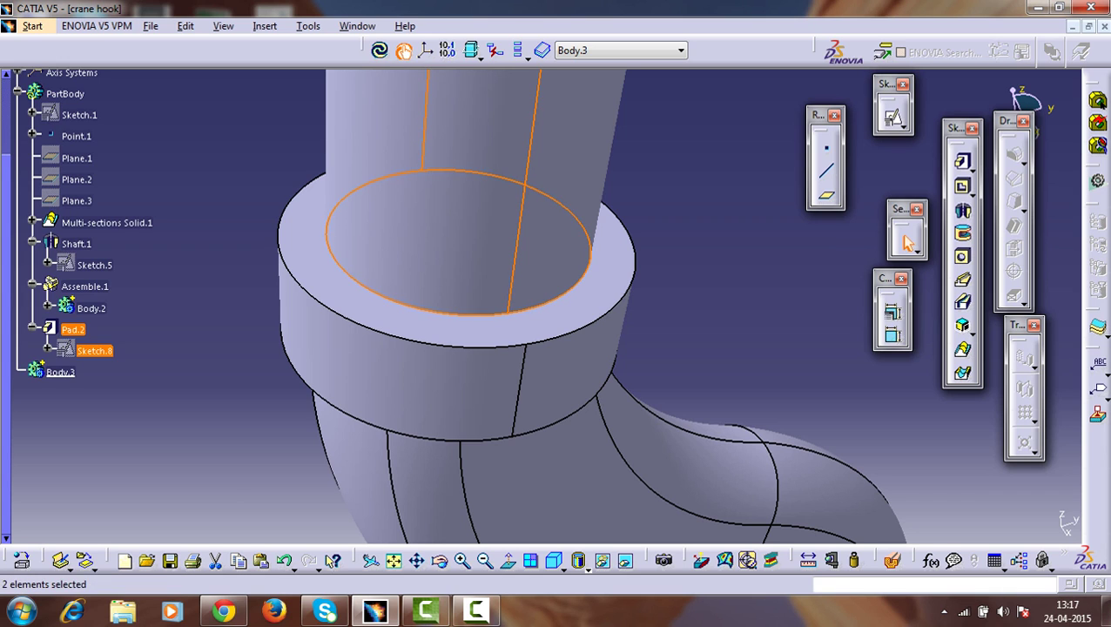
pyautogui.rightClick(74, 329)
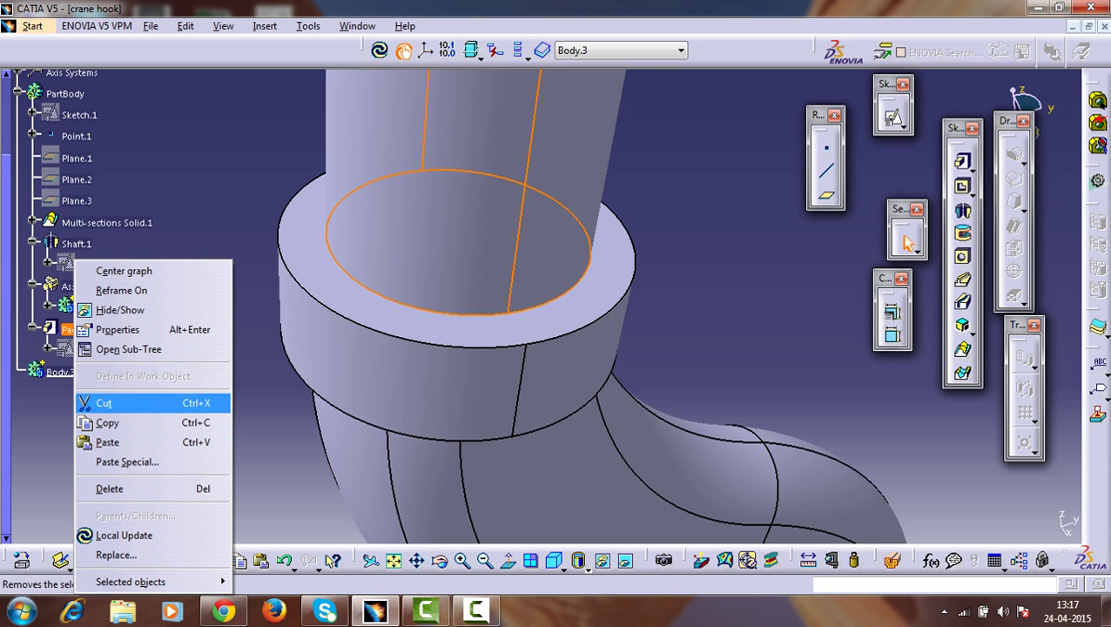
pyautogui.click(122, 402)
pyautogui.rightClick(59, 329)
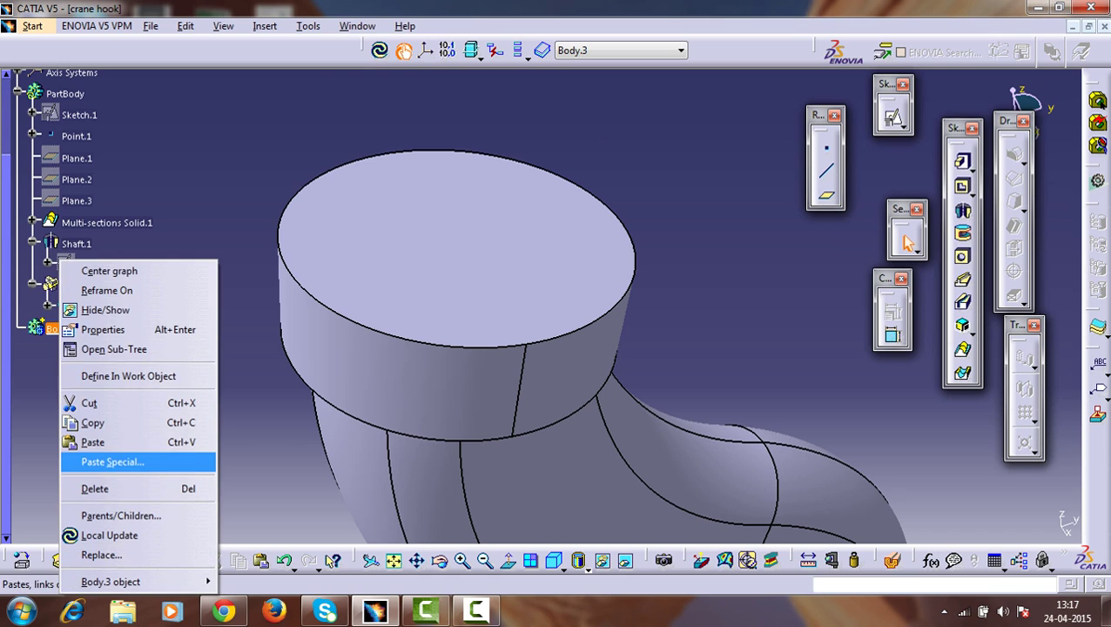
pyautogui.click(92, 441)
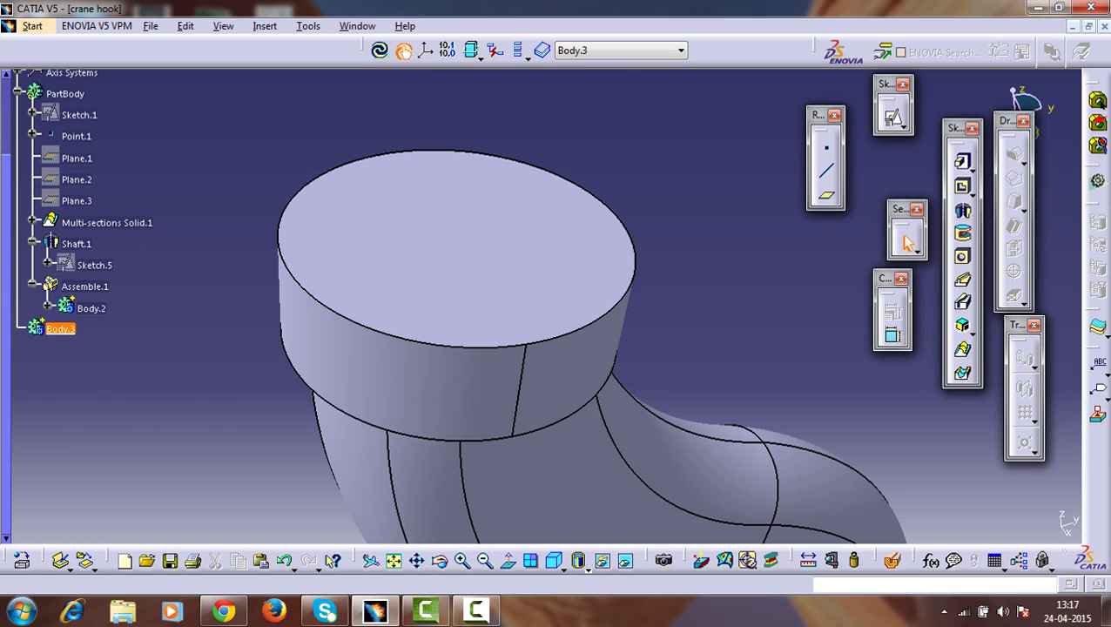
# Assemble Body.3, which holds the shank pad, into the main part body.
pyautogui.click(217, 375)
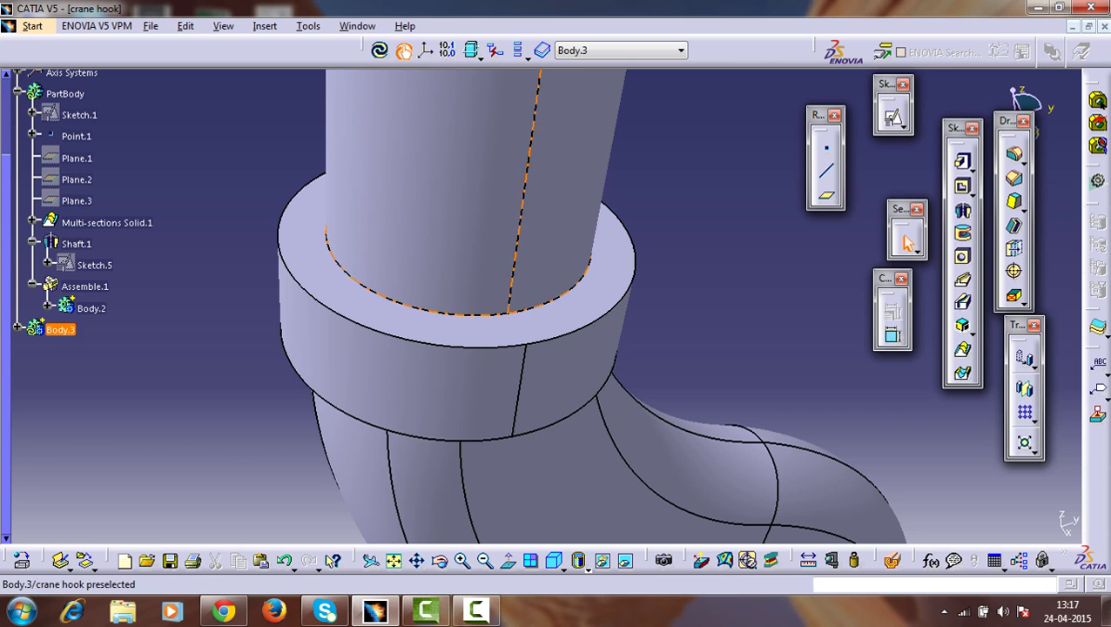
pyautogui.rightClick(61, 329)
pyautogui.moveTo(116, 581)
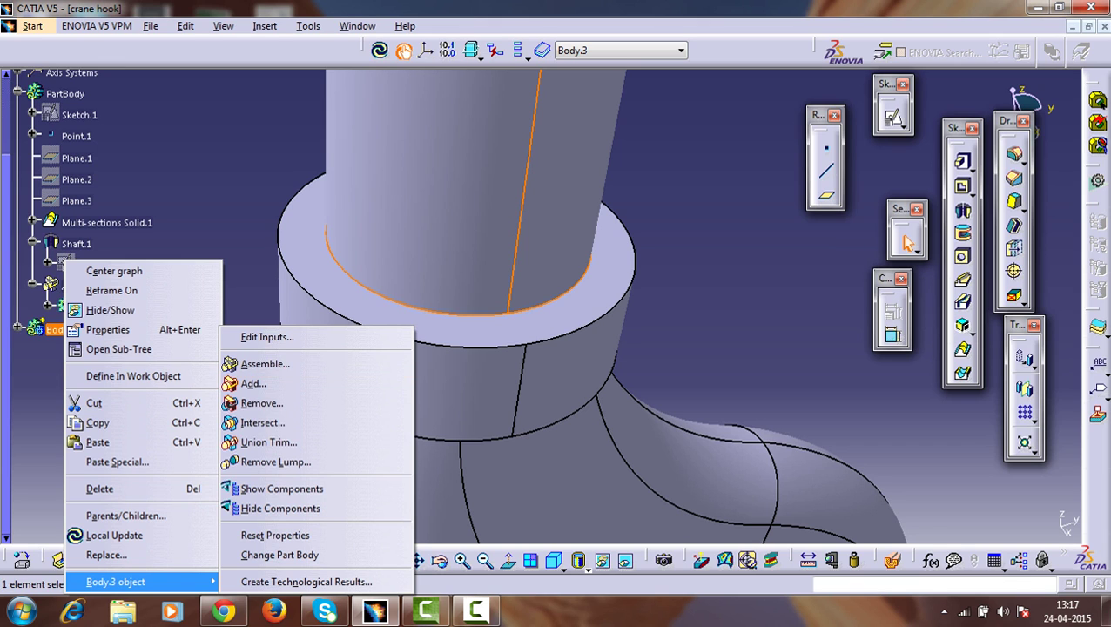
pyautogui.click(266, 364)
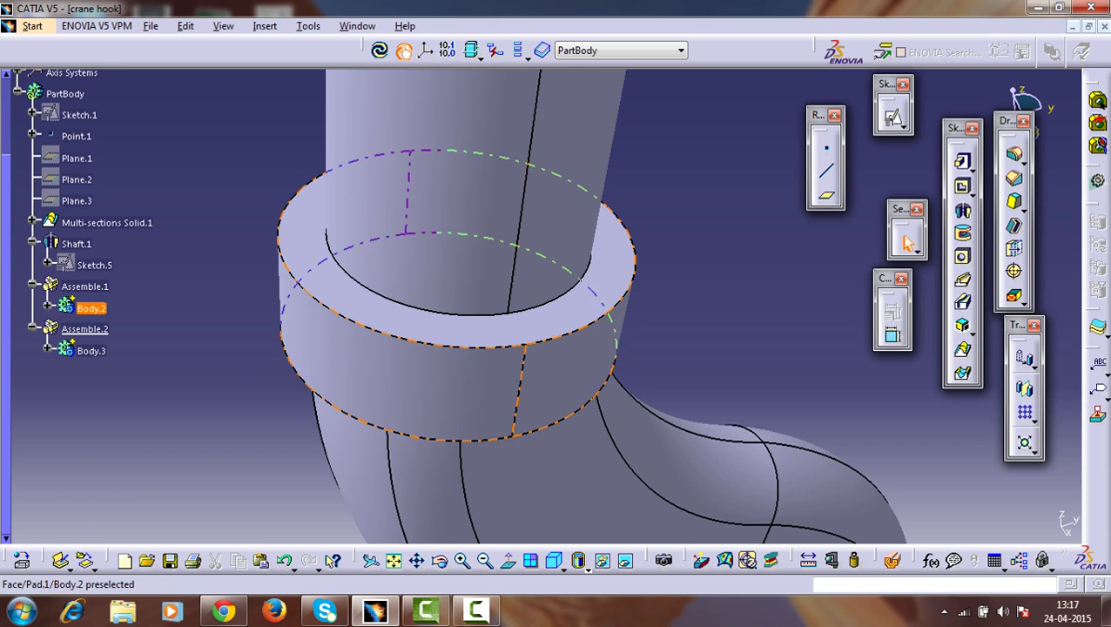
# Start a Thread/Tap feature as a thread with the Metric Thick Pitch standard and the M52 description.
pyautogui.moveTo(542, 292); pyautogui.dragTo(515, 515, button='middle')
pyautogui.click(516, 396)
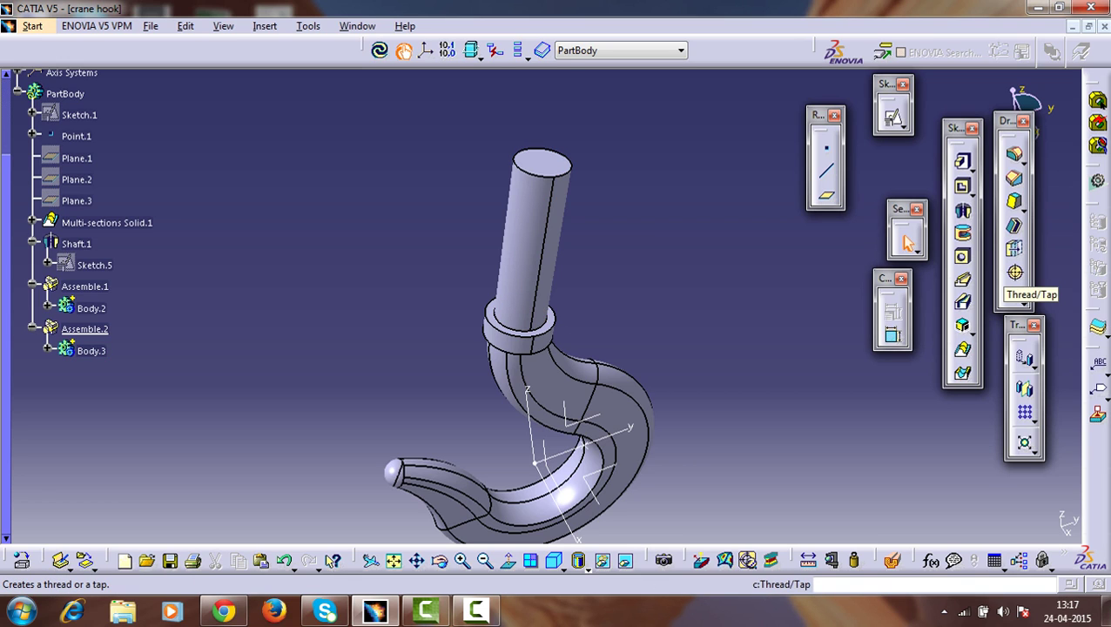
pyautogui.click(1014, 273)
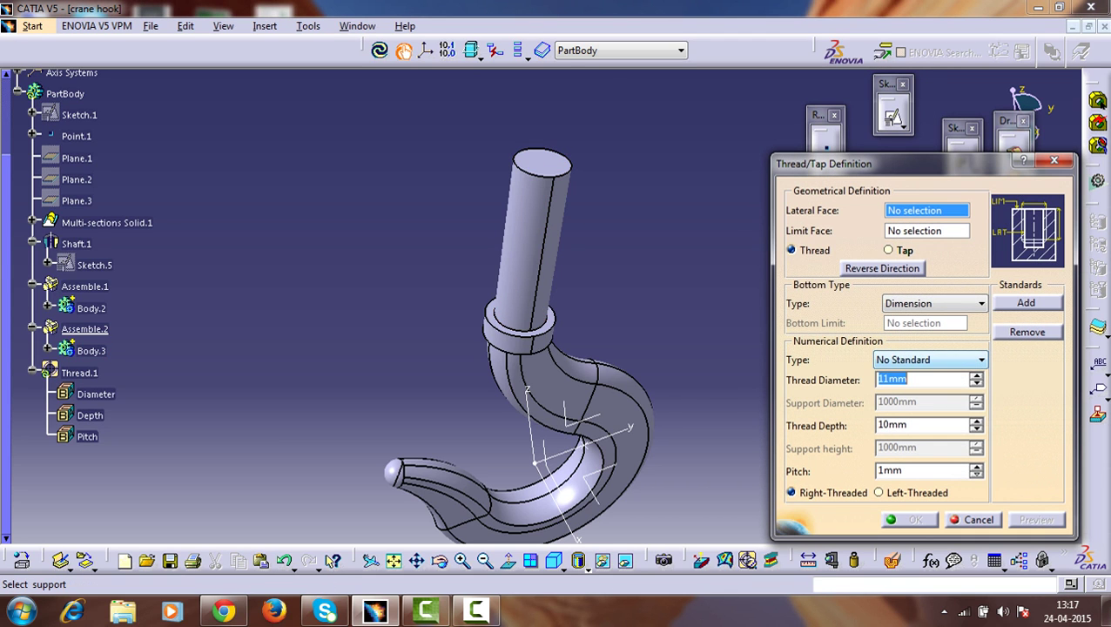
pyautogui.click(930, 360)
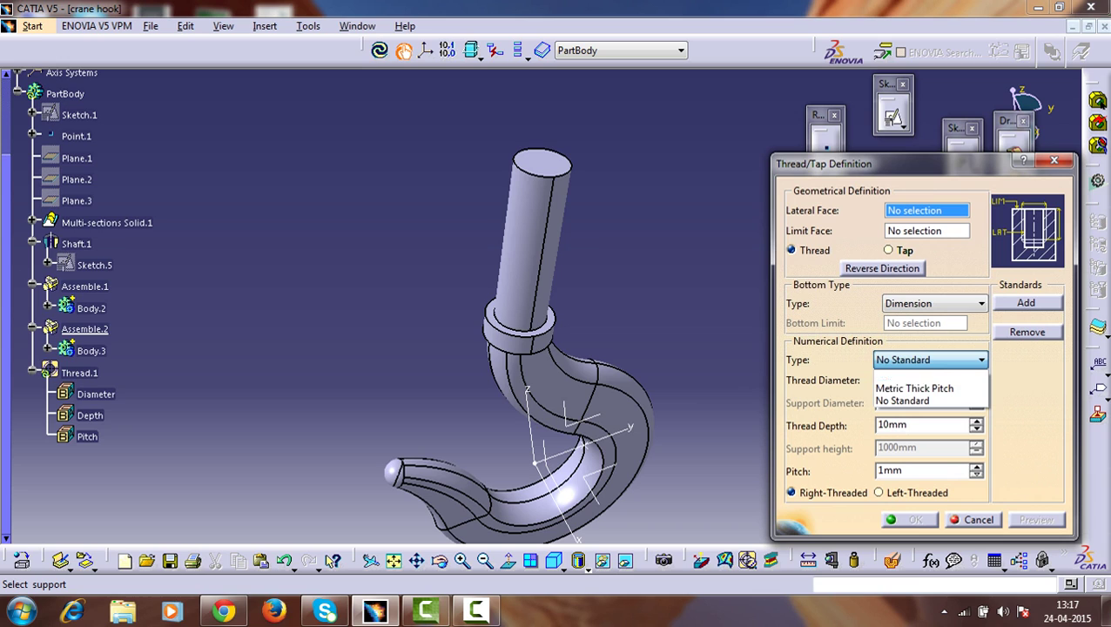
pyautogui.click(915, 388)
pyautogui.click(929, 381)
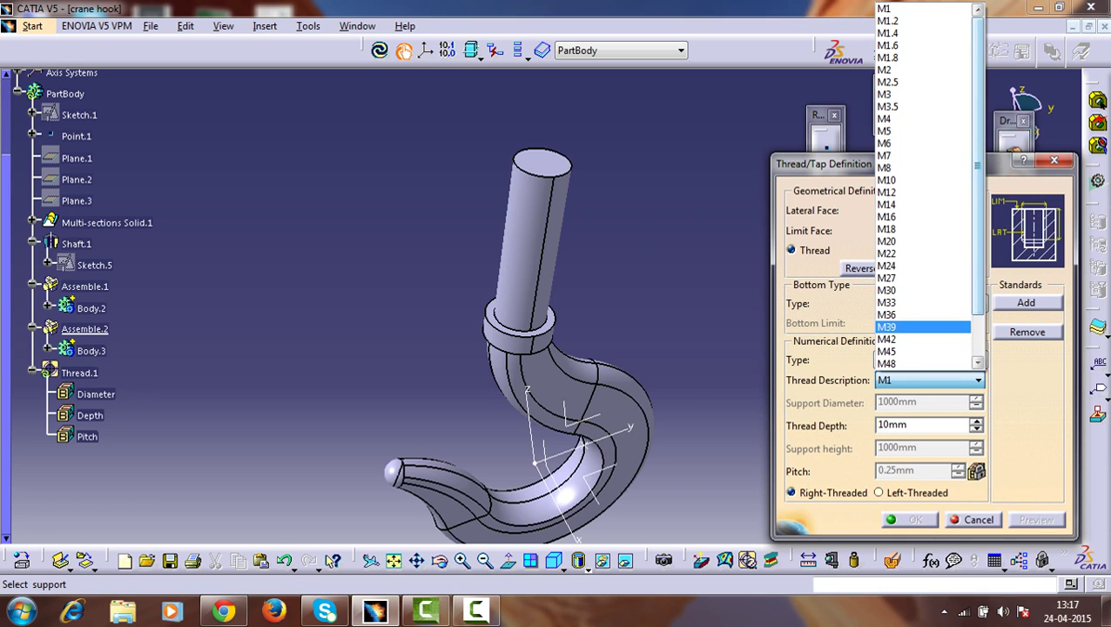
pyautogui.moveTo(977, 298); pyautogui.dragTo(977, 327)
pyautogui.click(914, 339)
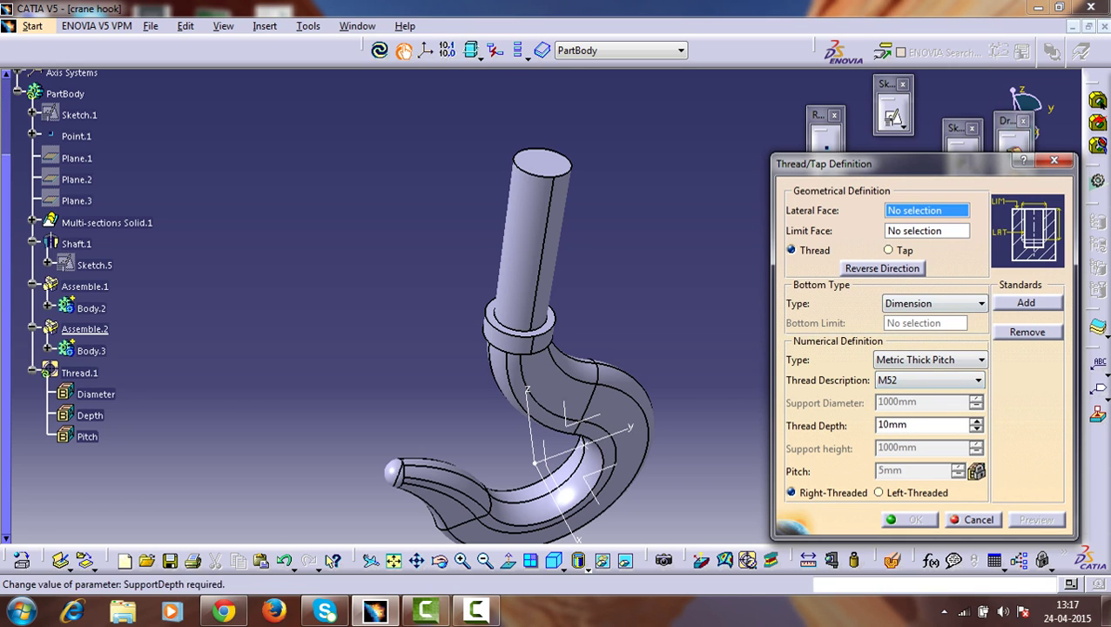
# Set the thread depth to 30 mm and pick the shank's cylindrical side as lateral face and its top as limit face.
pyautogui.moveTo(908, 424); pyautogui.dragTo(866, 425)
pyautogui.write('30')
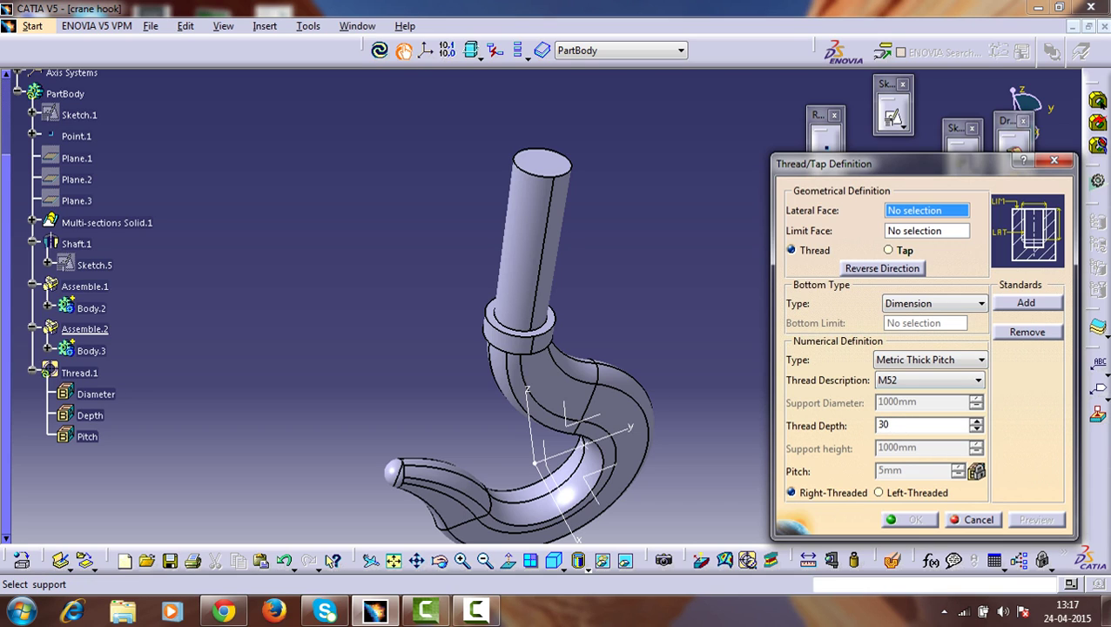
pyautogui.click(529, 239)
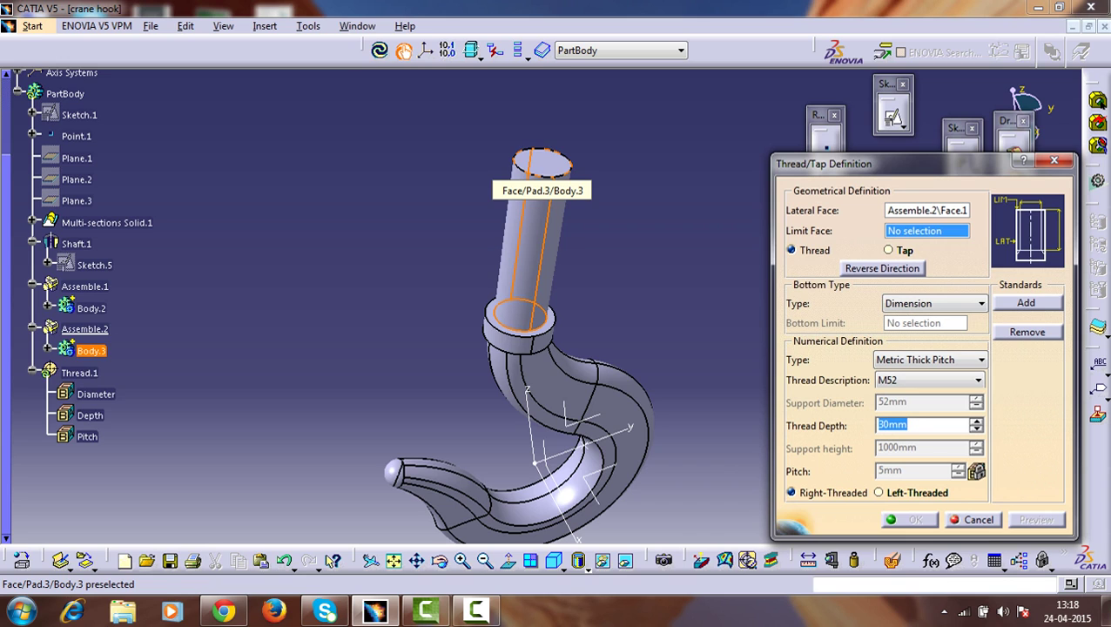
pyautogui.click(538, 165)
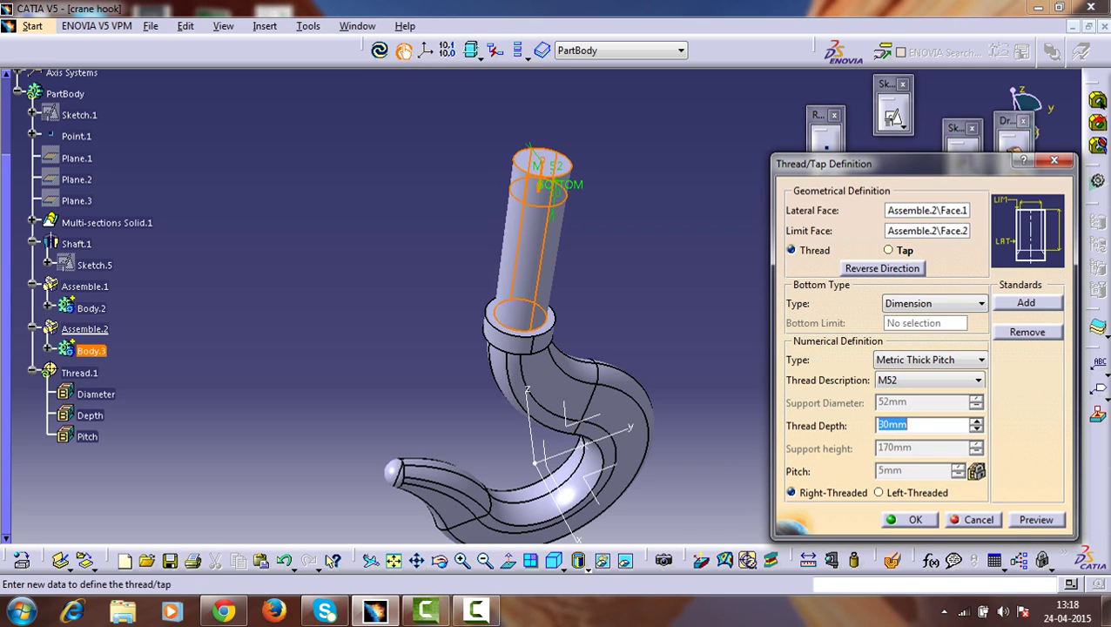
# Set the thread depth to 75 mm, preview the thread on the shank and create it.
pyautogui.click(912, 425)
pyautogui.press('Return')
pyautogui.write('75')
pyautogui.click(1036, 519)
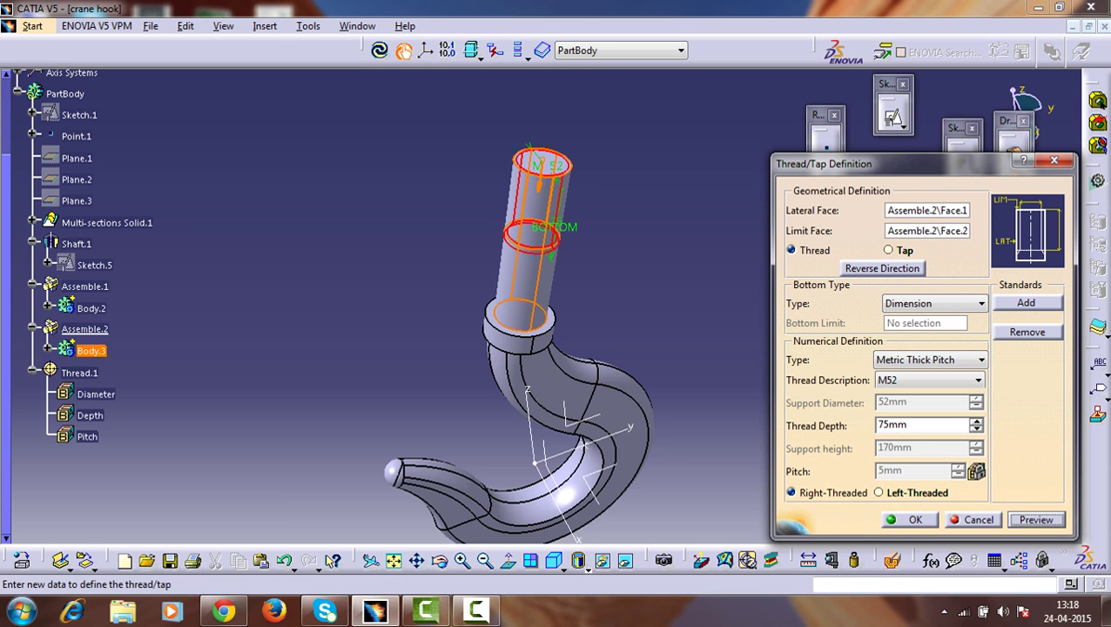
pyautogui.click(909, 519)
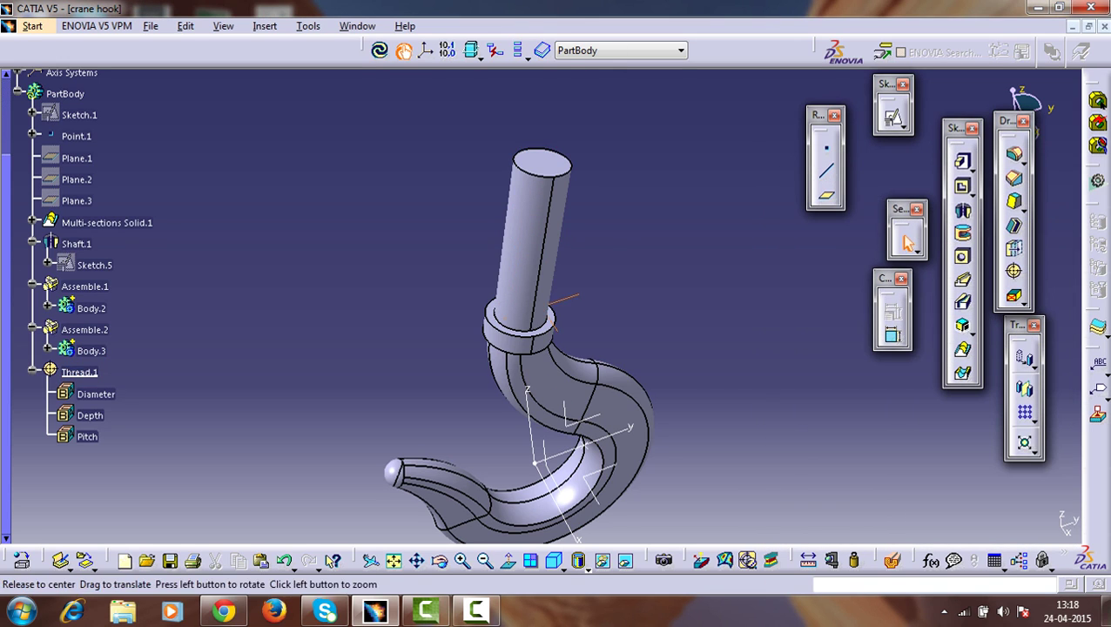
# Bring the whole hook into view and display it in Shading with Edges without Smooth Edges.
pyautogui.click(609, 296)
pyautogui.moveTo(609, 296); pyautogui.dragTo(610, 270, button='middle')
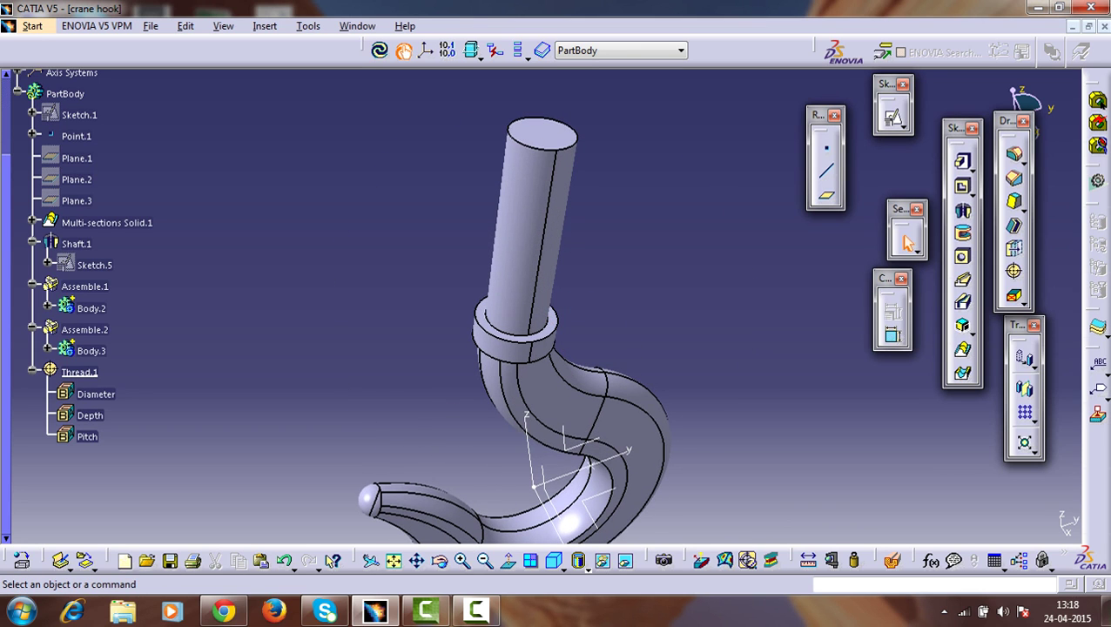
pyautogui.middleClick(557, 399)
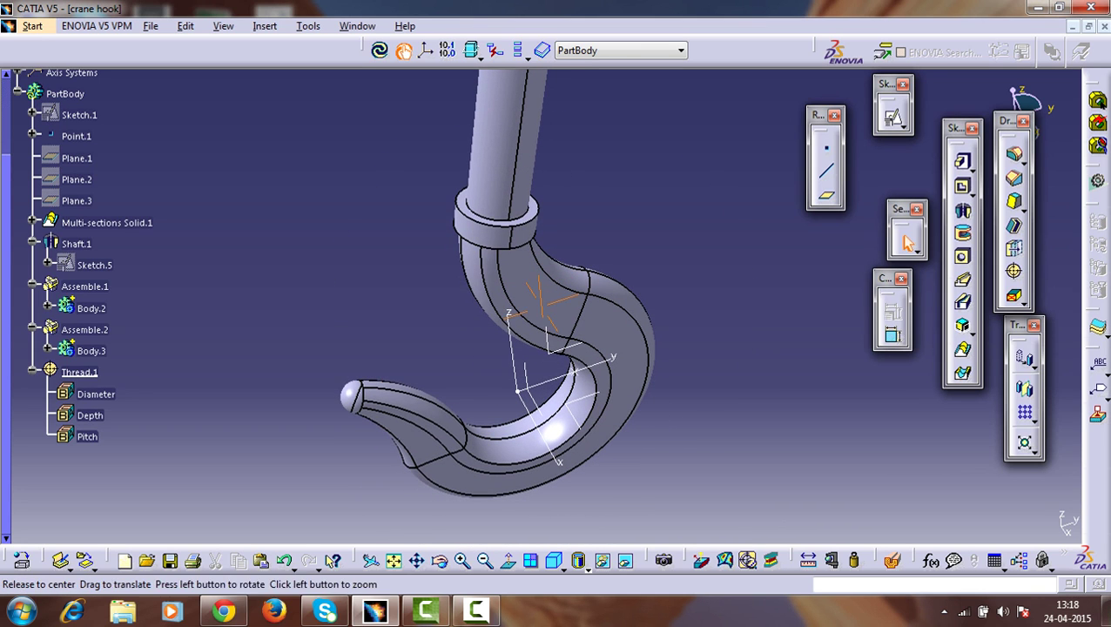
pyautogui.moveTo(600, 296); pyautogui.dragTo(601, 331, button='middle')
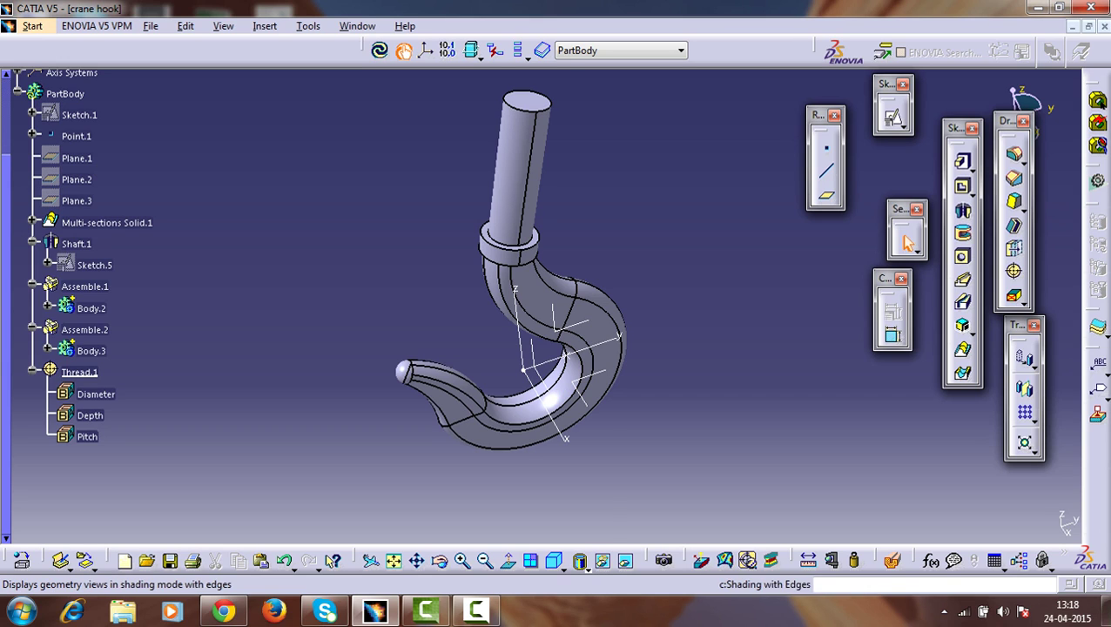
pyautogui.click(580, 564)
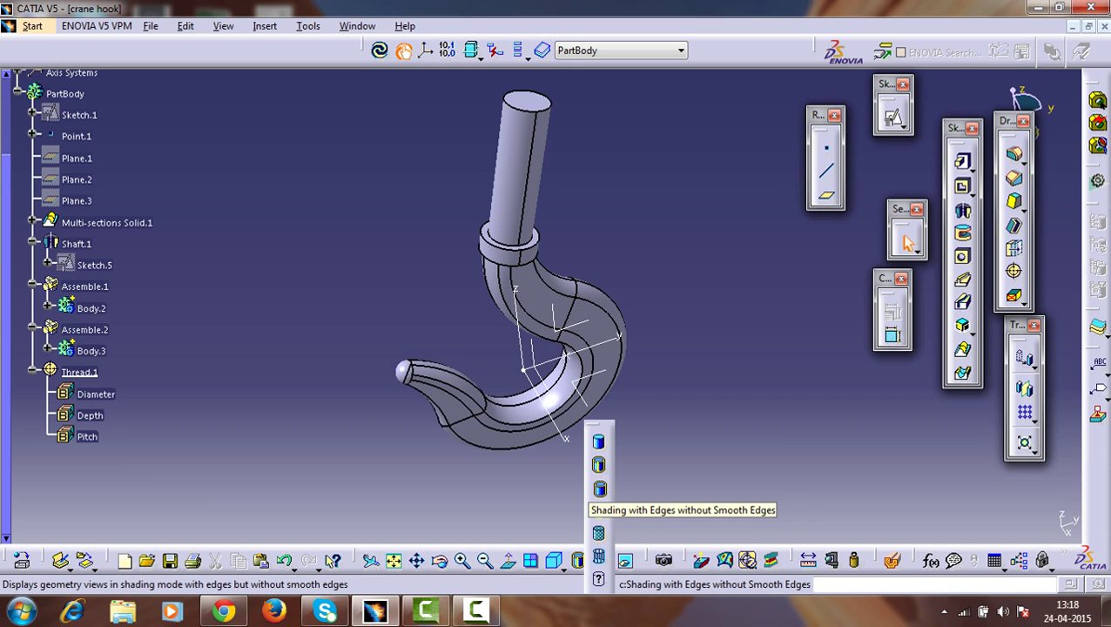
pyautogui.click(597, 490)
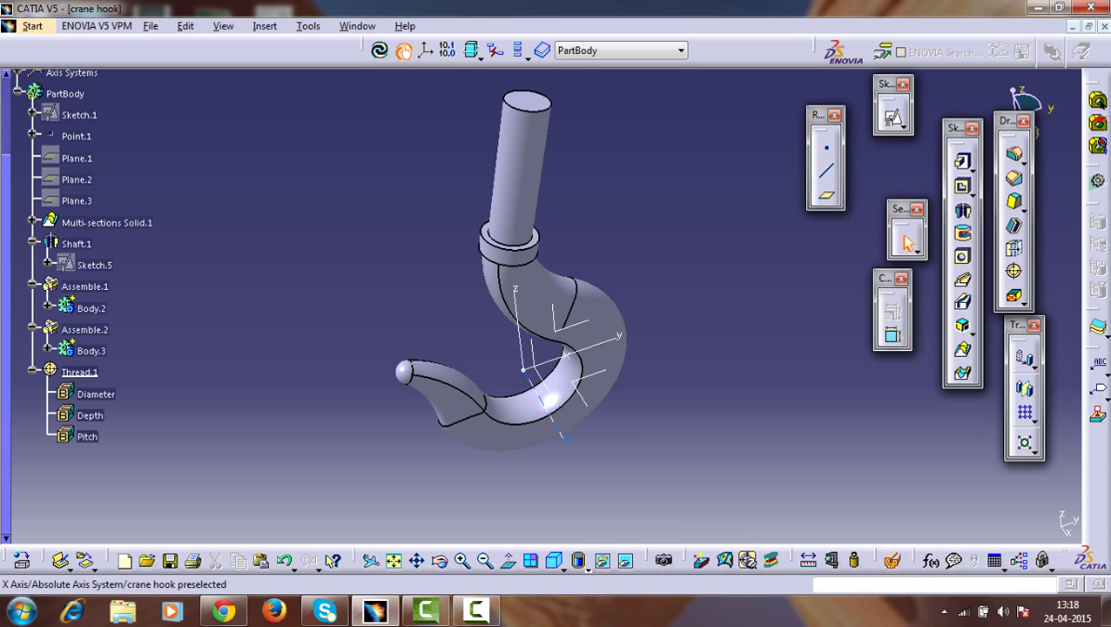